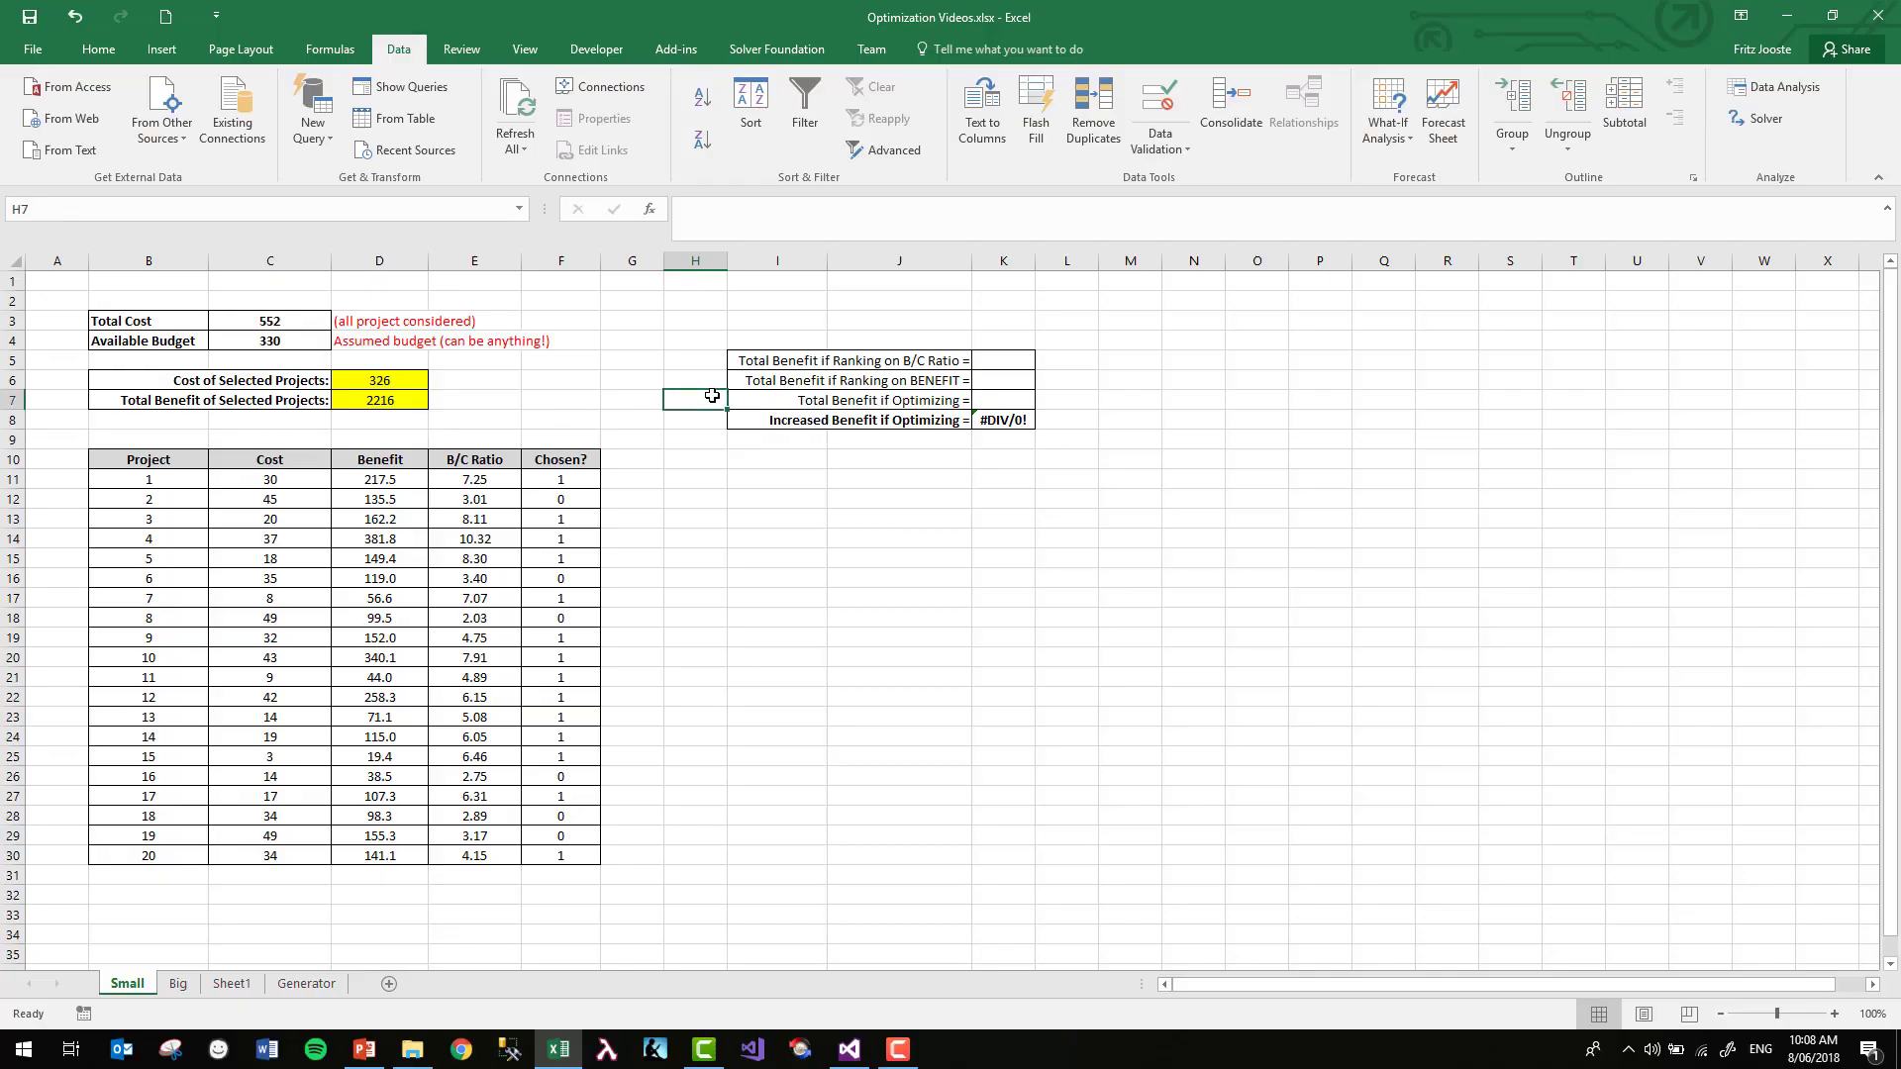
Step: Review project 1's benefit and 7.25 B/C ratio and the 330 available budget
{"action": "left_click", "coordinate": [666, 546]}
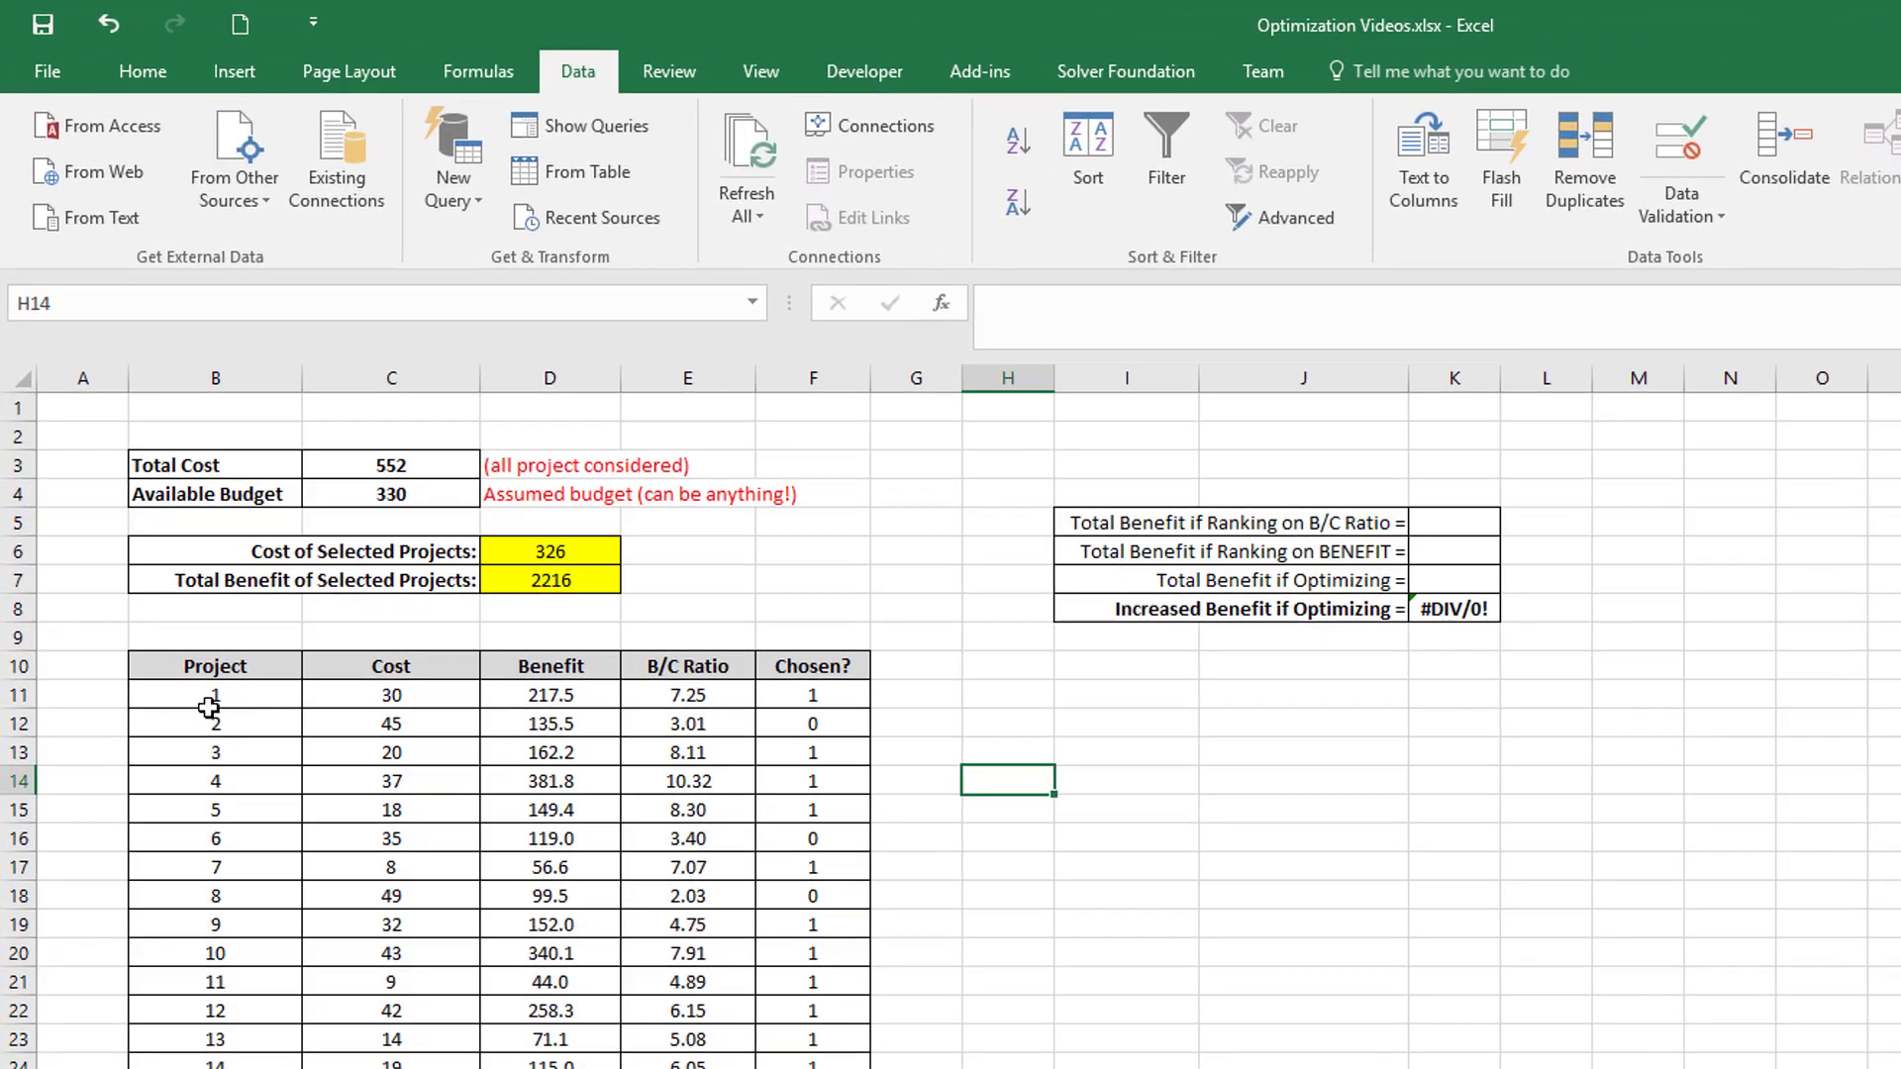
{"action": "left_click", "coordinate": [583, 695]}
{"action": "left_click", "coordinate": [724, 711]}
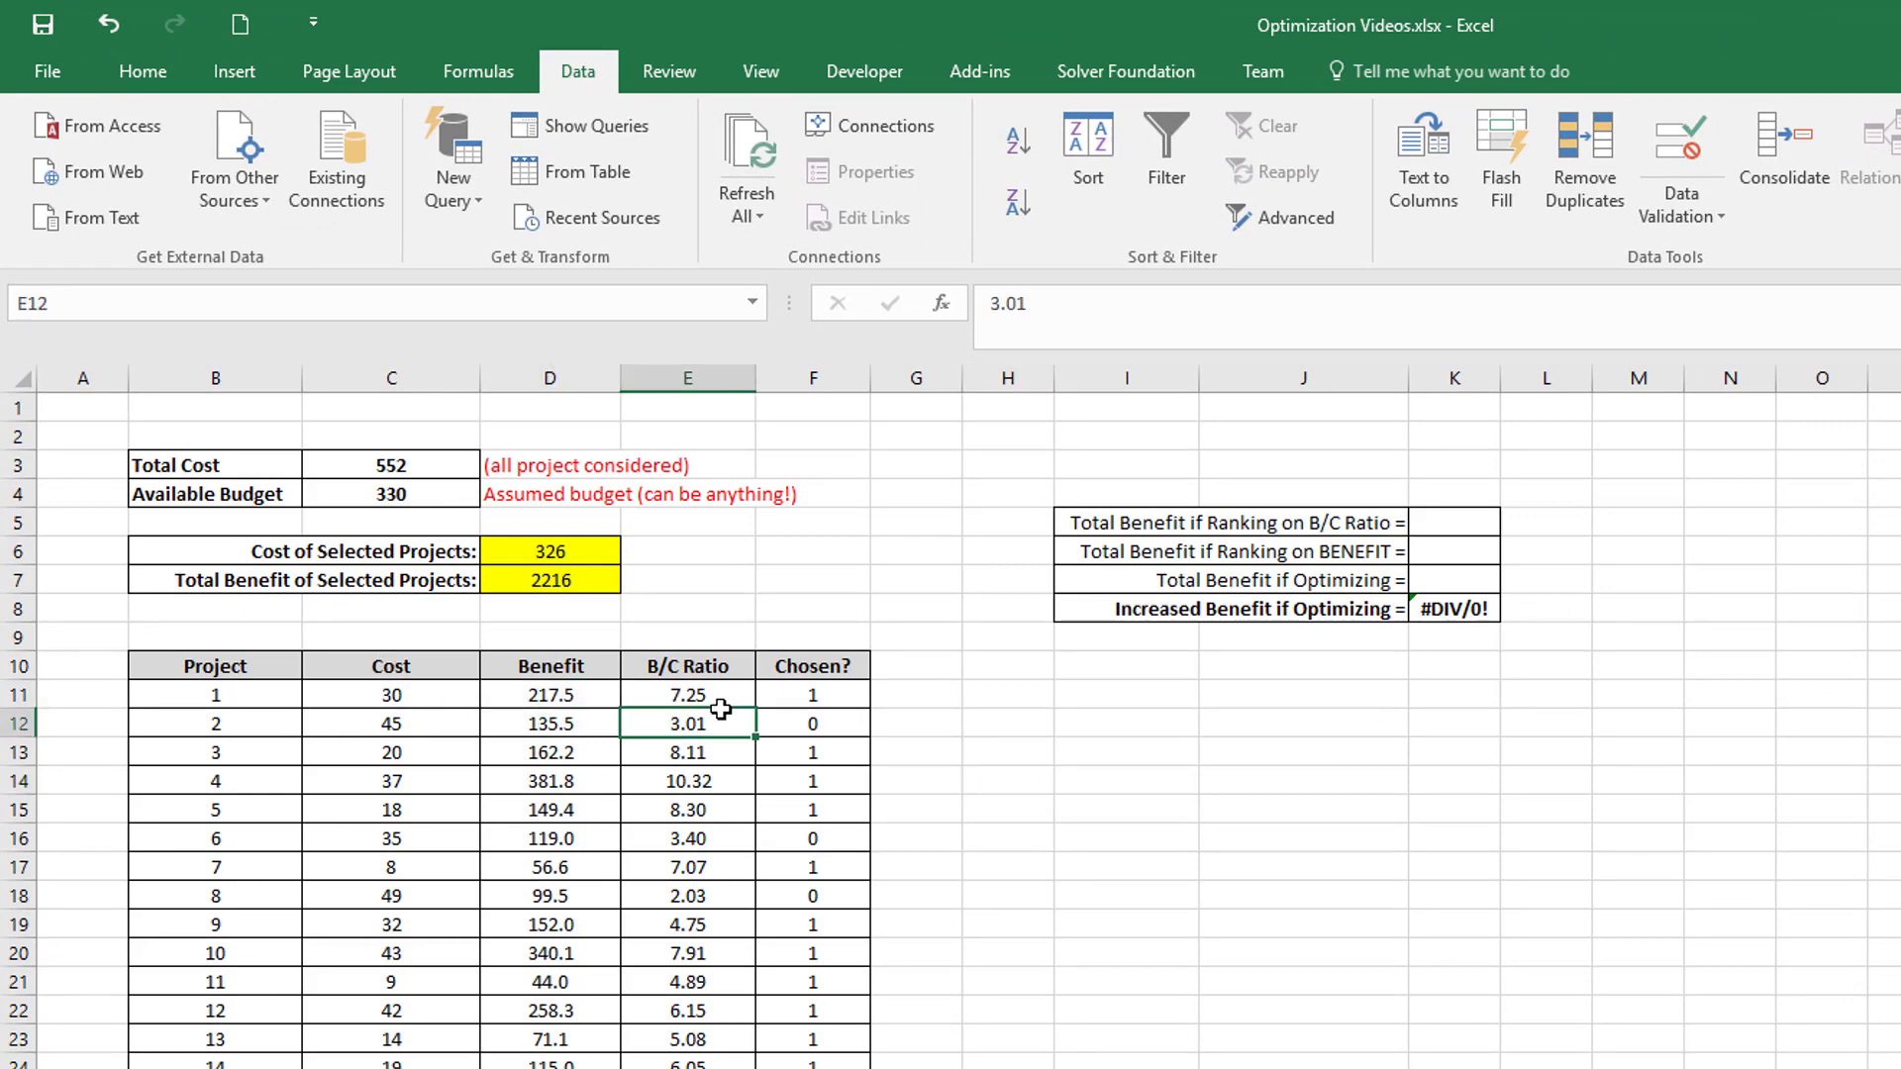
{"action": "left_click", "coordinate": [687, 692]}
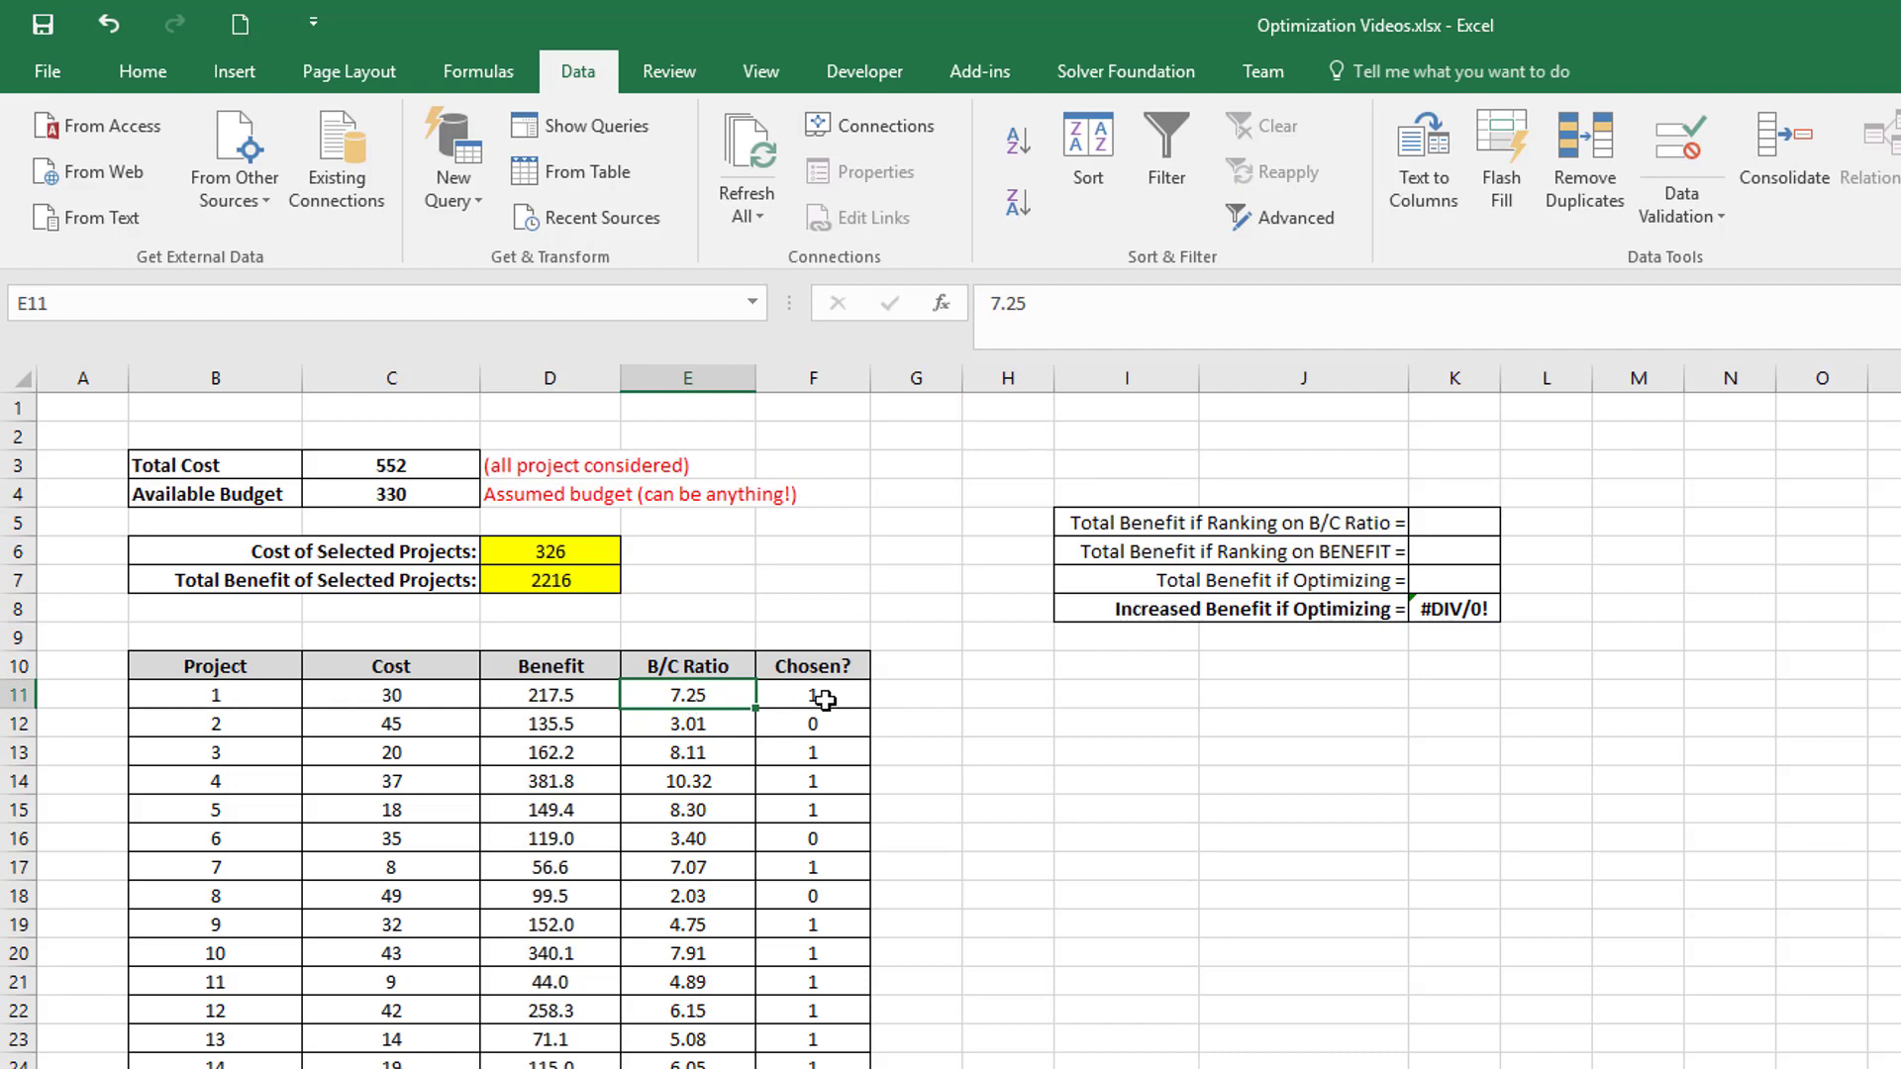
{"action": "left_click_drag", "start_coordinate": [824, 700], "coordinate": [210, 703]}
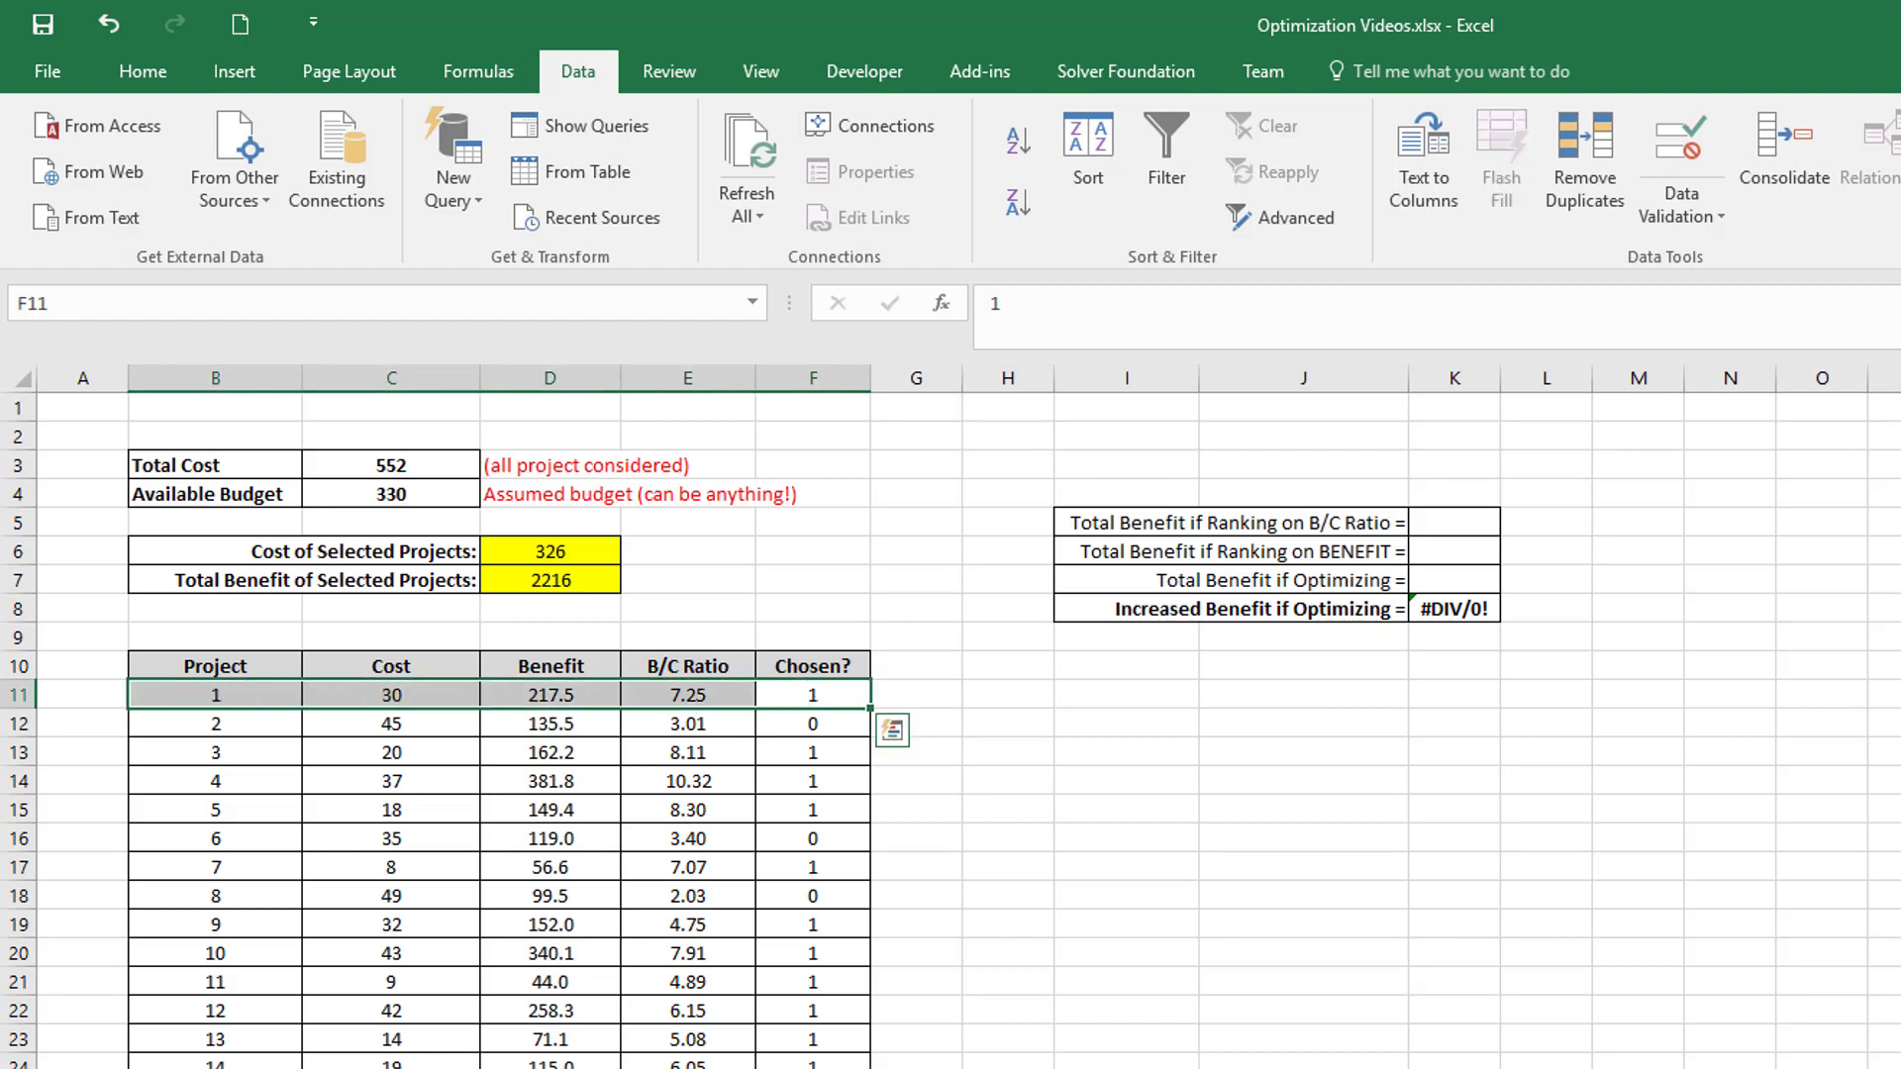
{"action": "left_click", "coordinate": [1030, 809]}
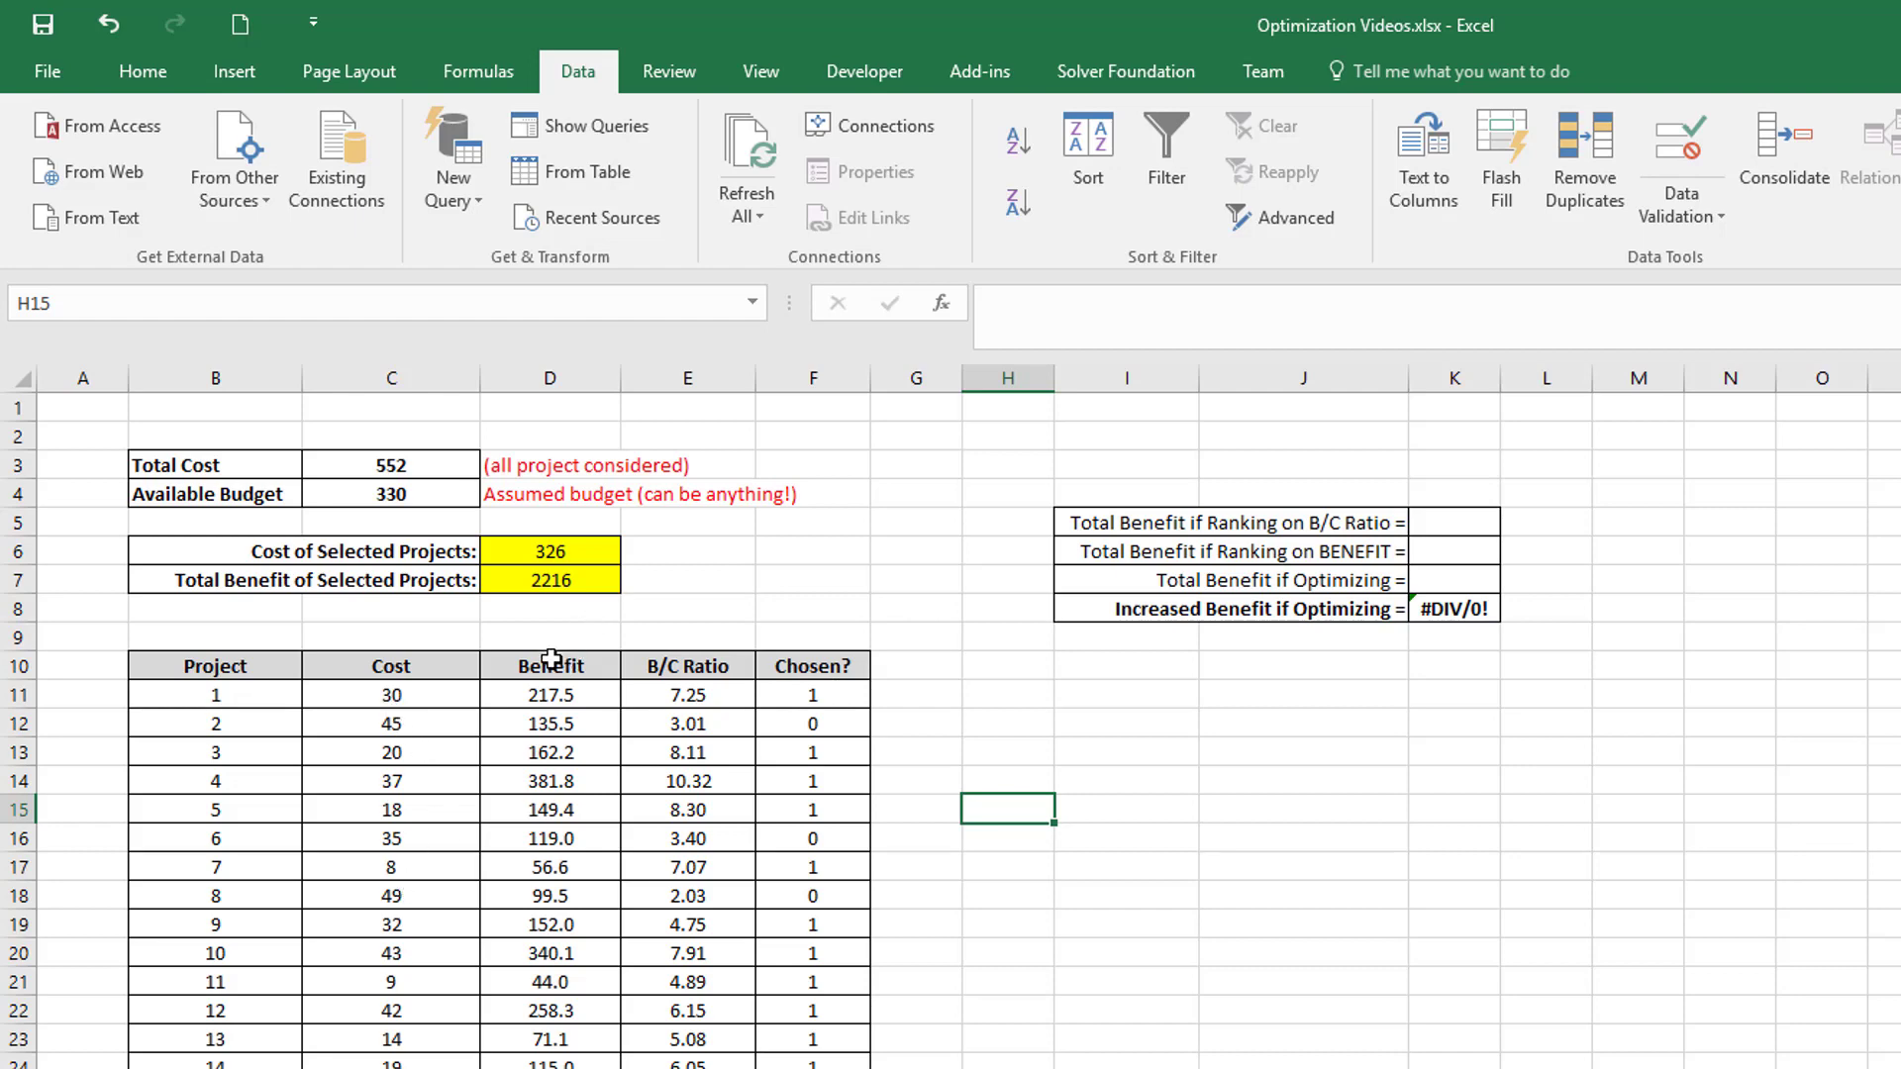
{"action": "left_click", "coordinate": [350, 496]}
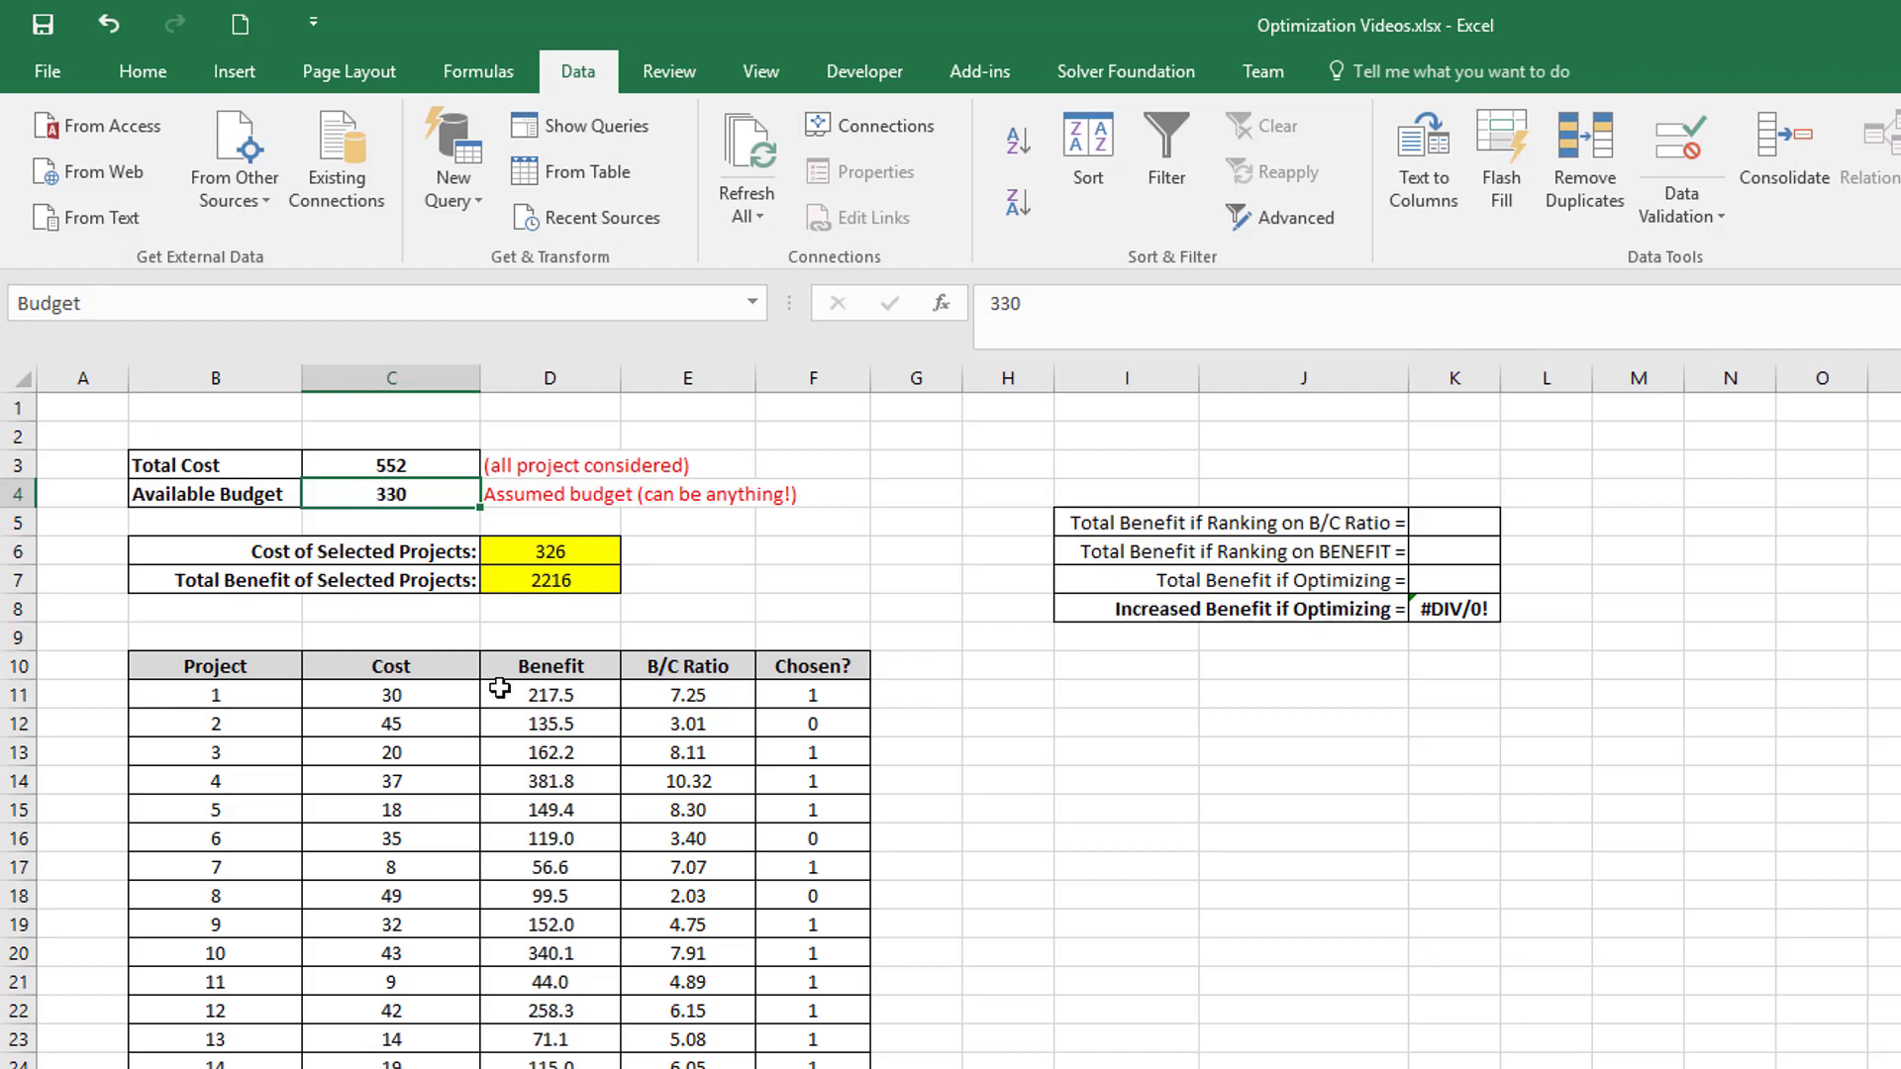
{"action": "left_click", "coordinate": [938, 734]}
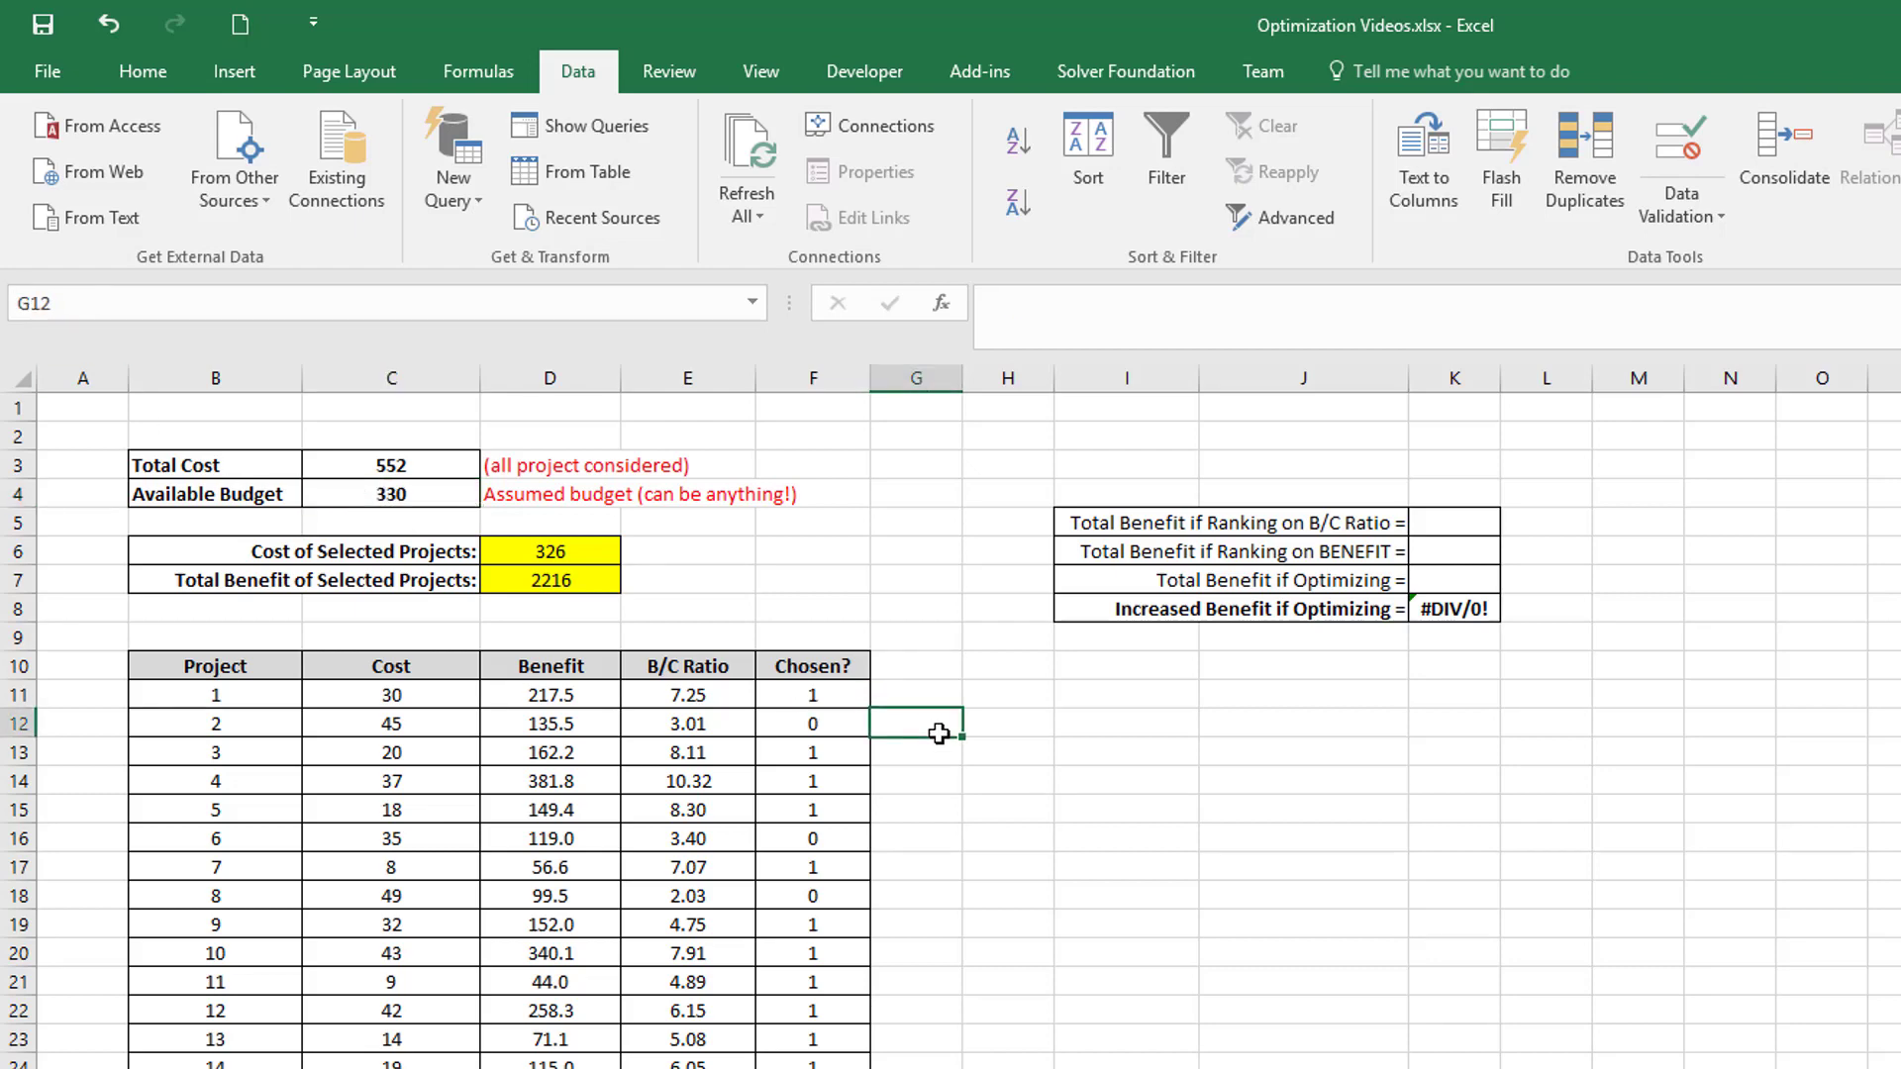
Step: Set Chosen? to 0 for projects 1–6 and check the selected cost and benefit formulas
{"action": "left_click", "coordinate": [825, 695]}
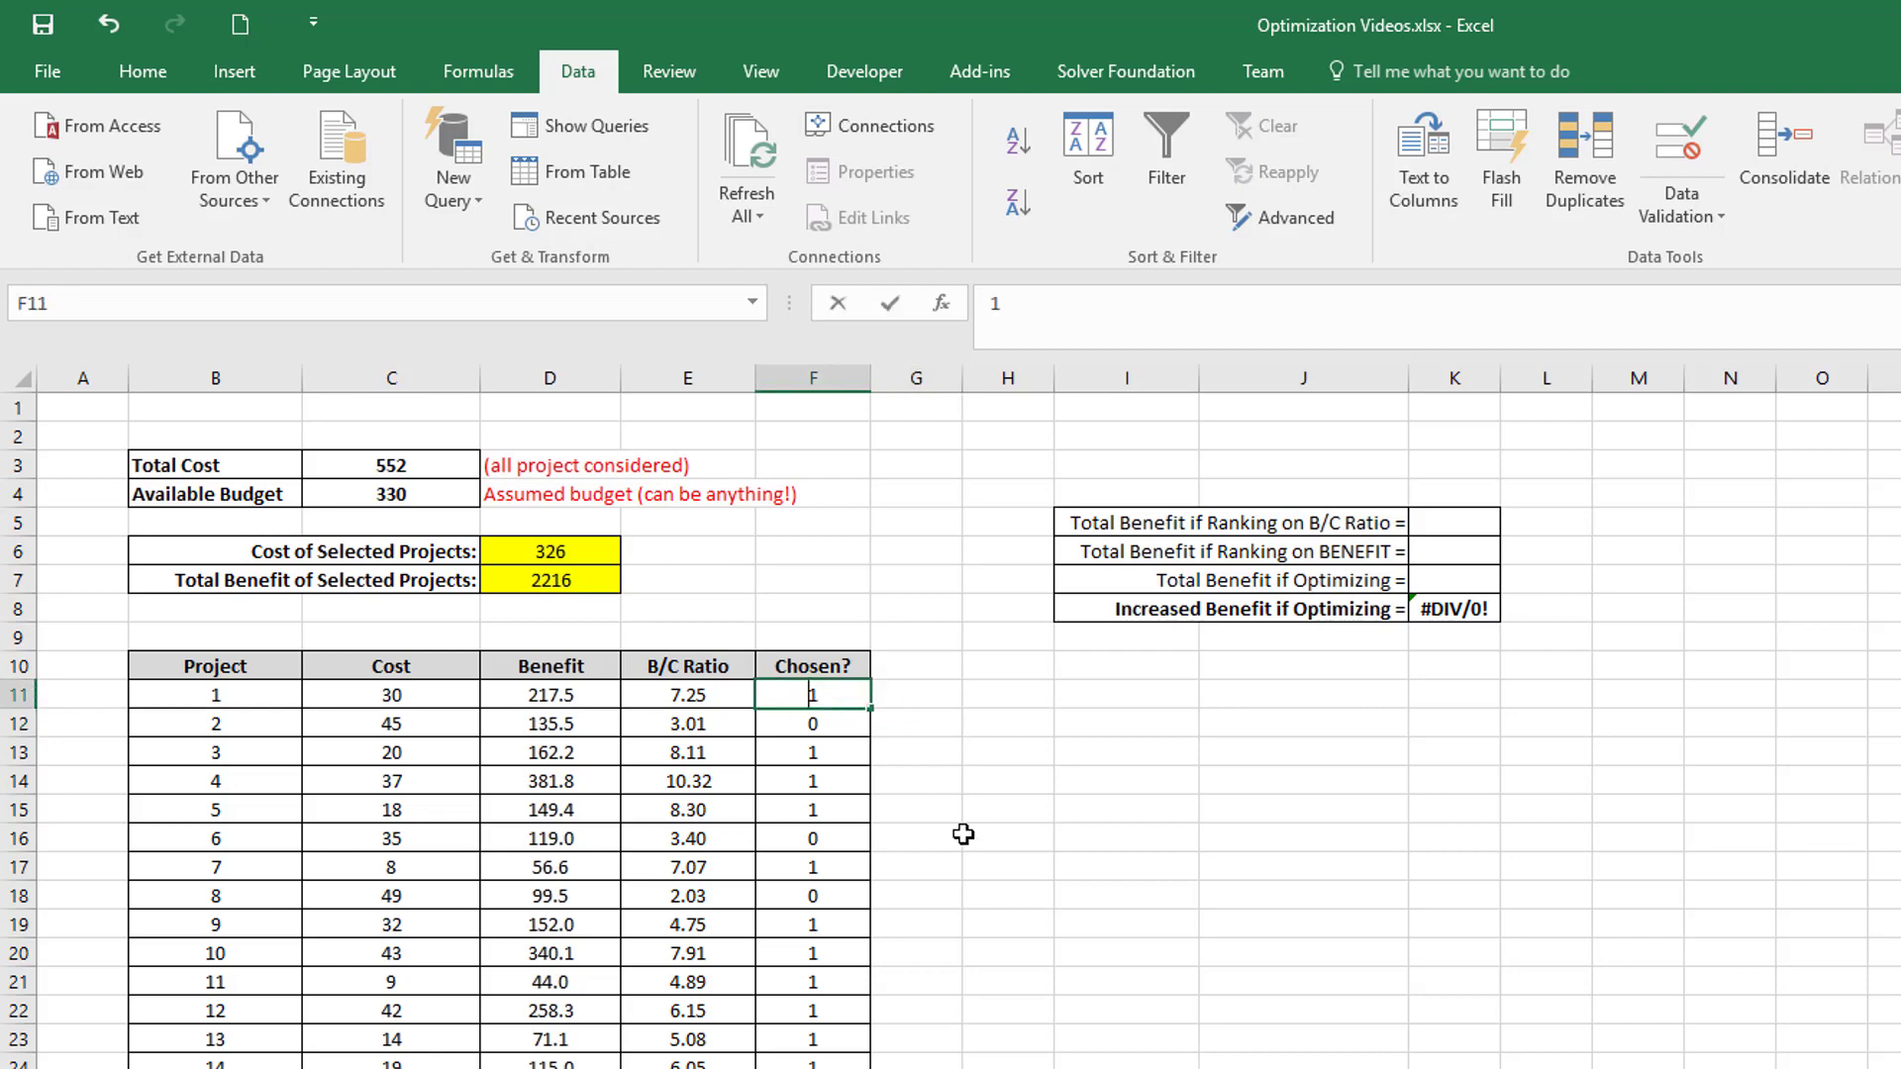
{"action": "type", "text": "0 0 0 0 0 0"}
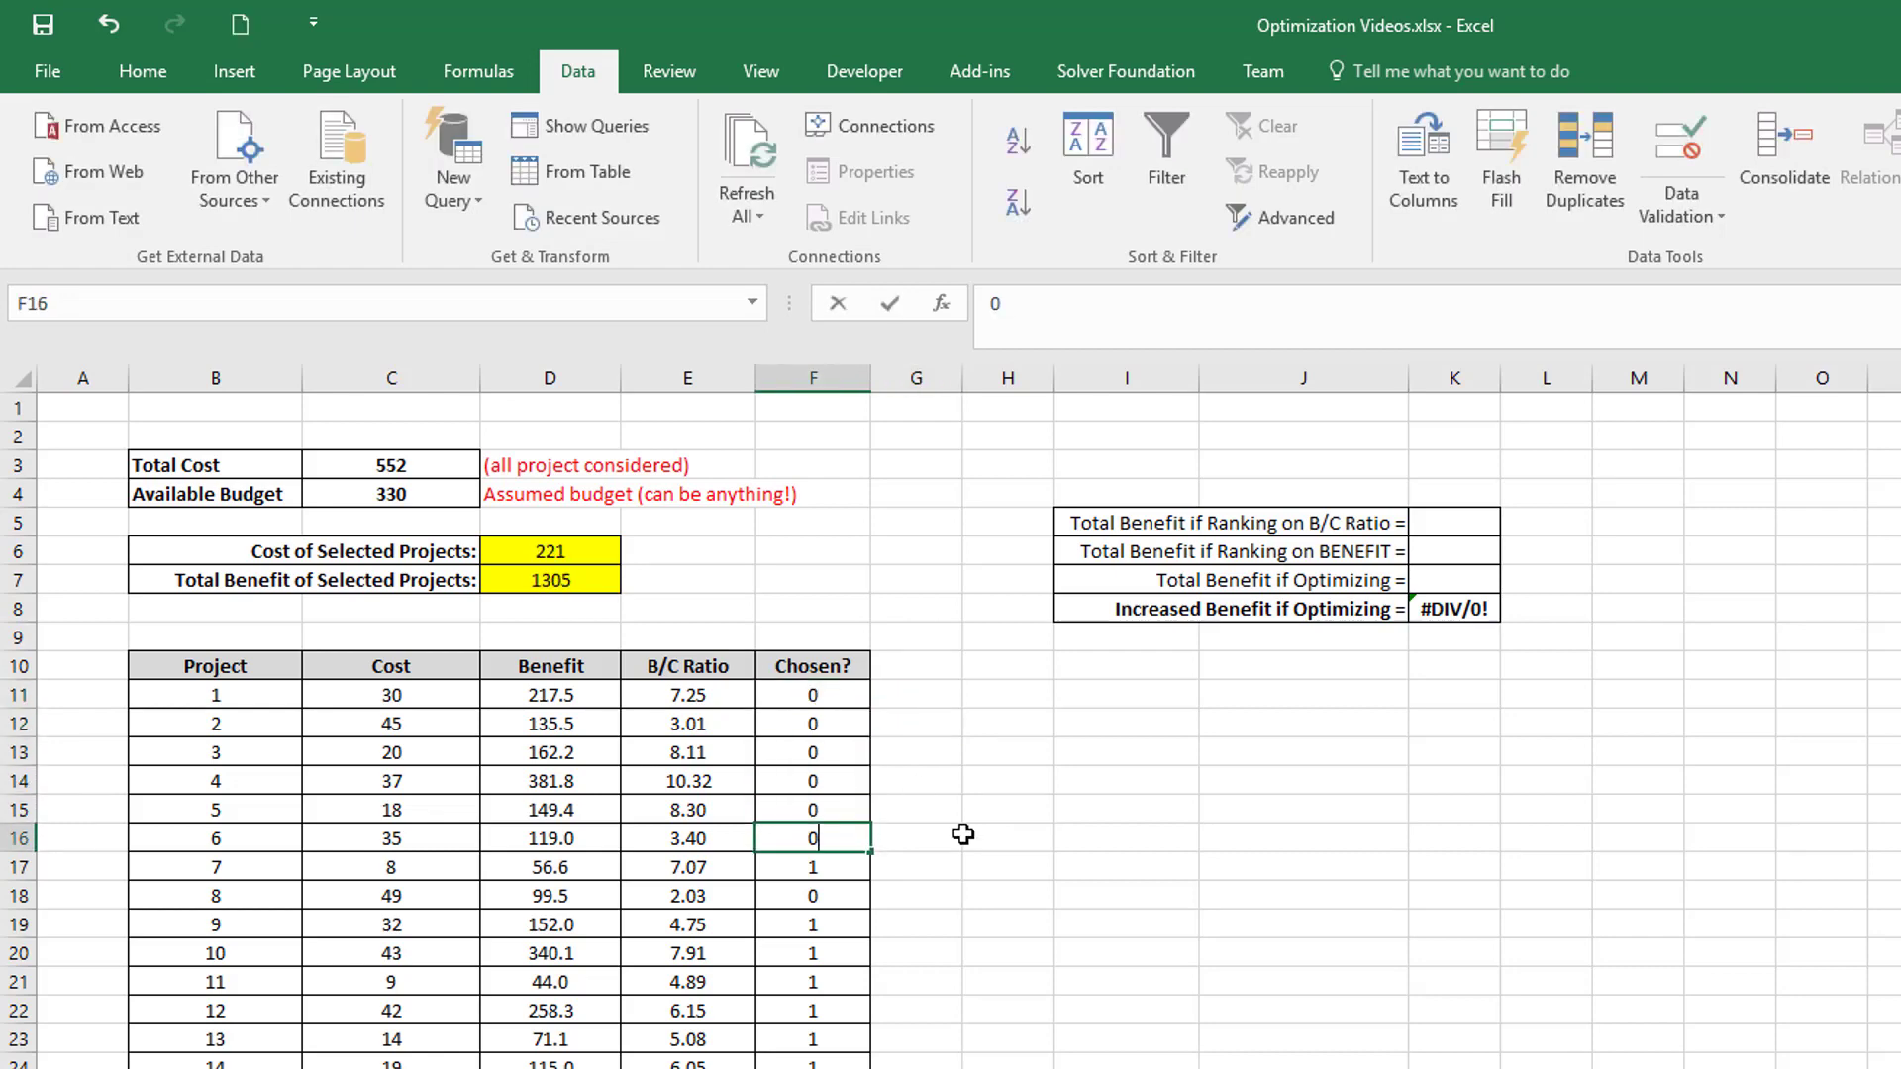
{"action": "key", "text": "Return"}
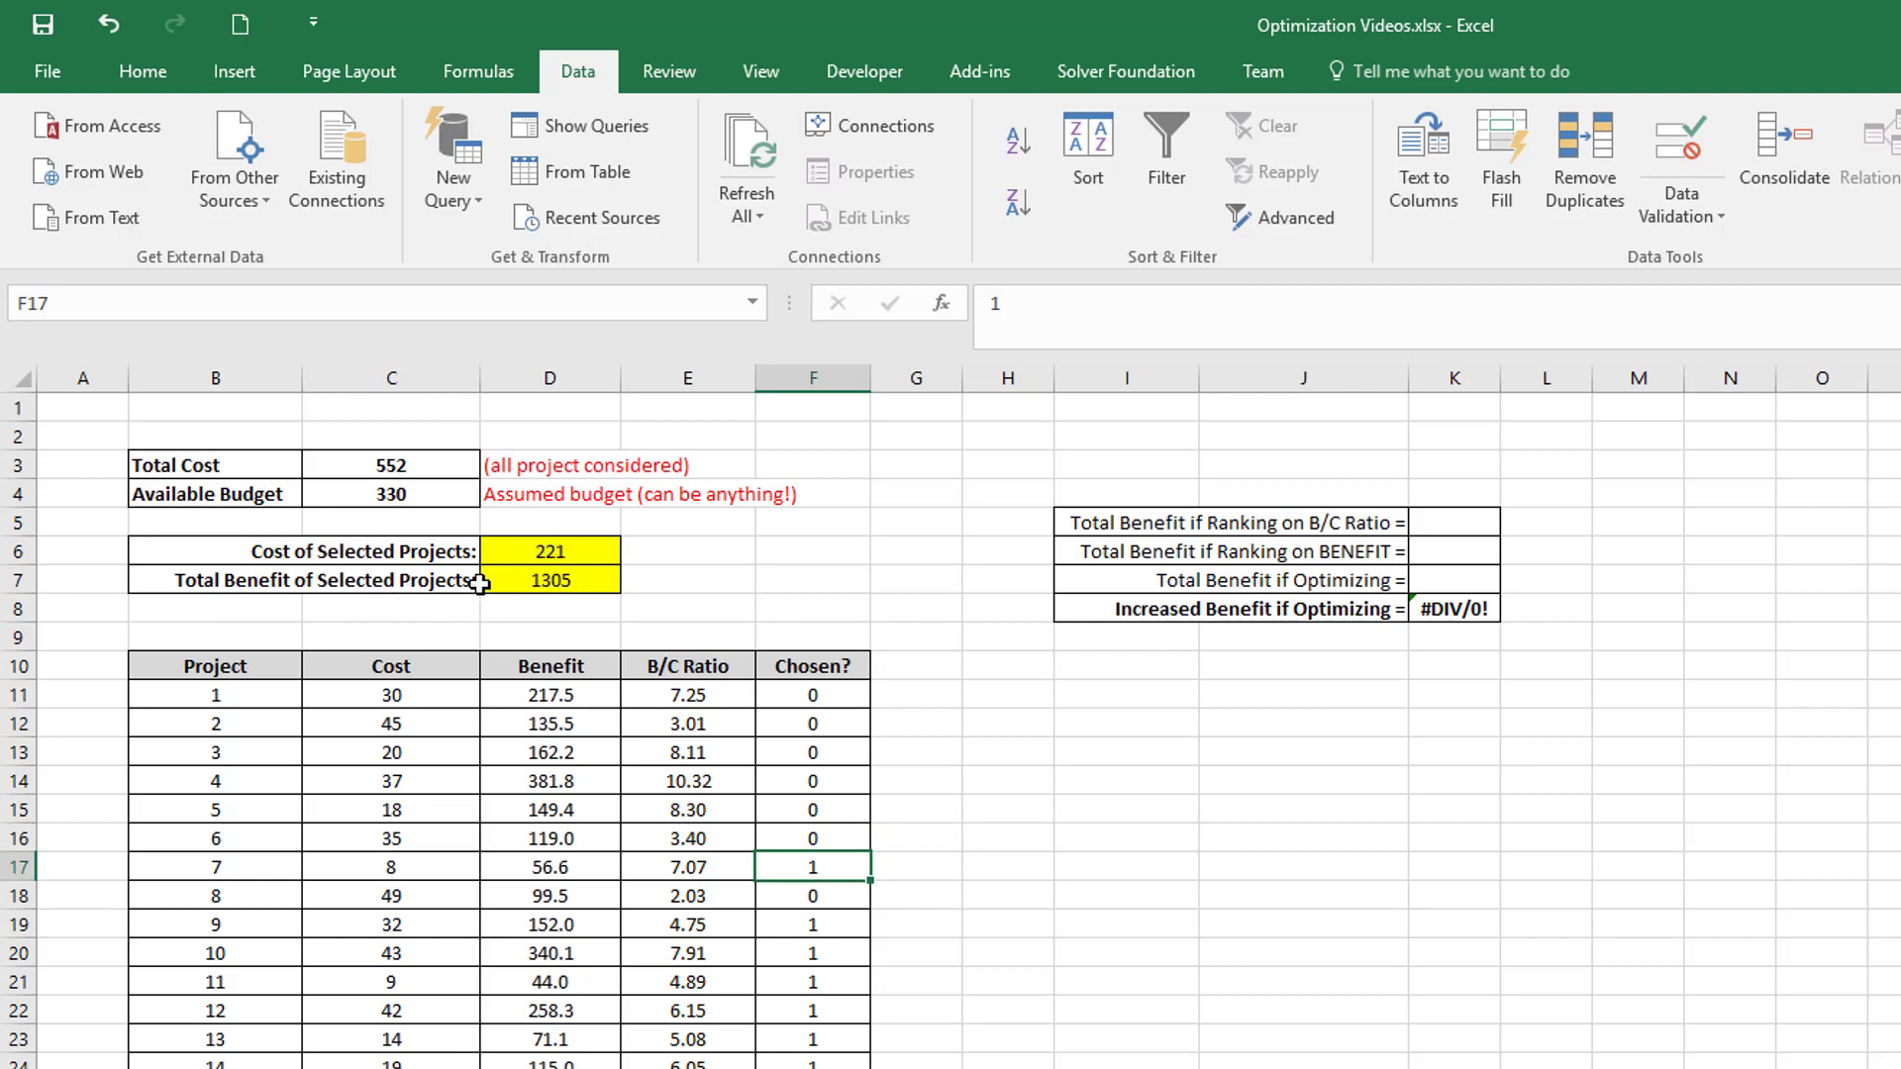
{"action": "left_click", "coordinate": [550, 553]}
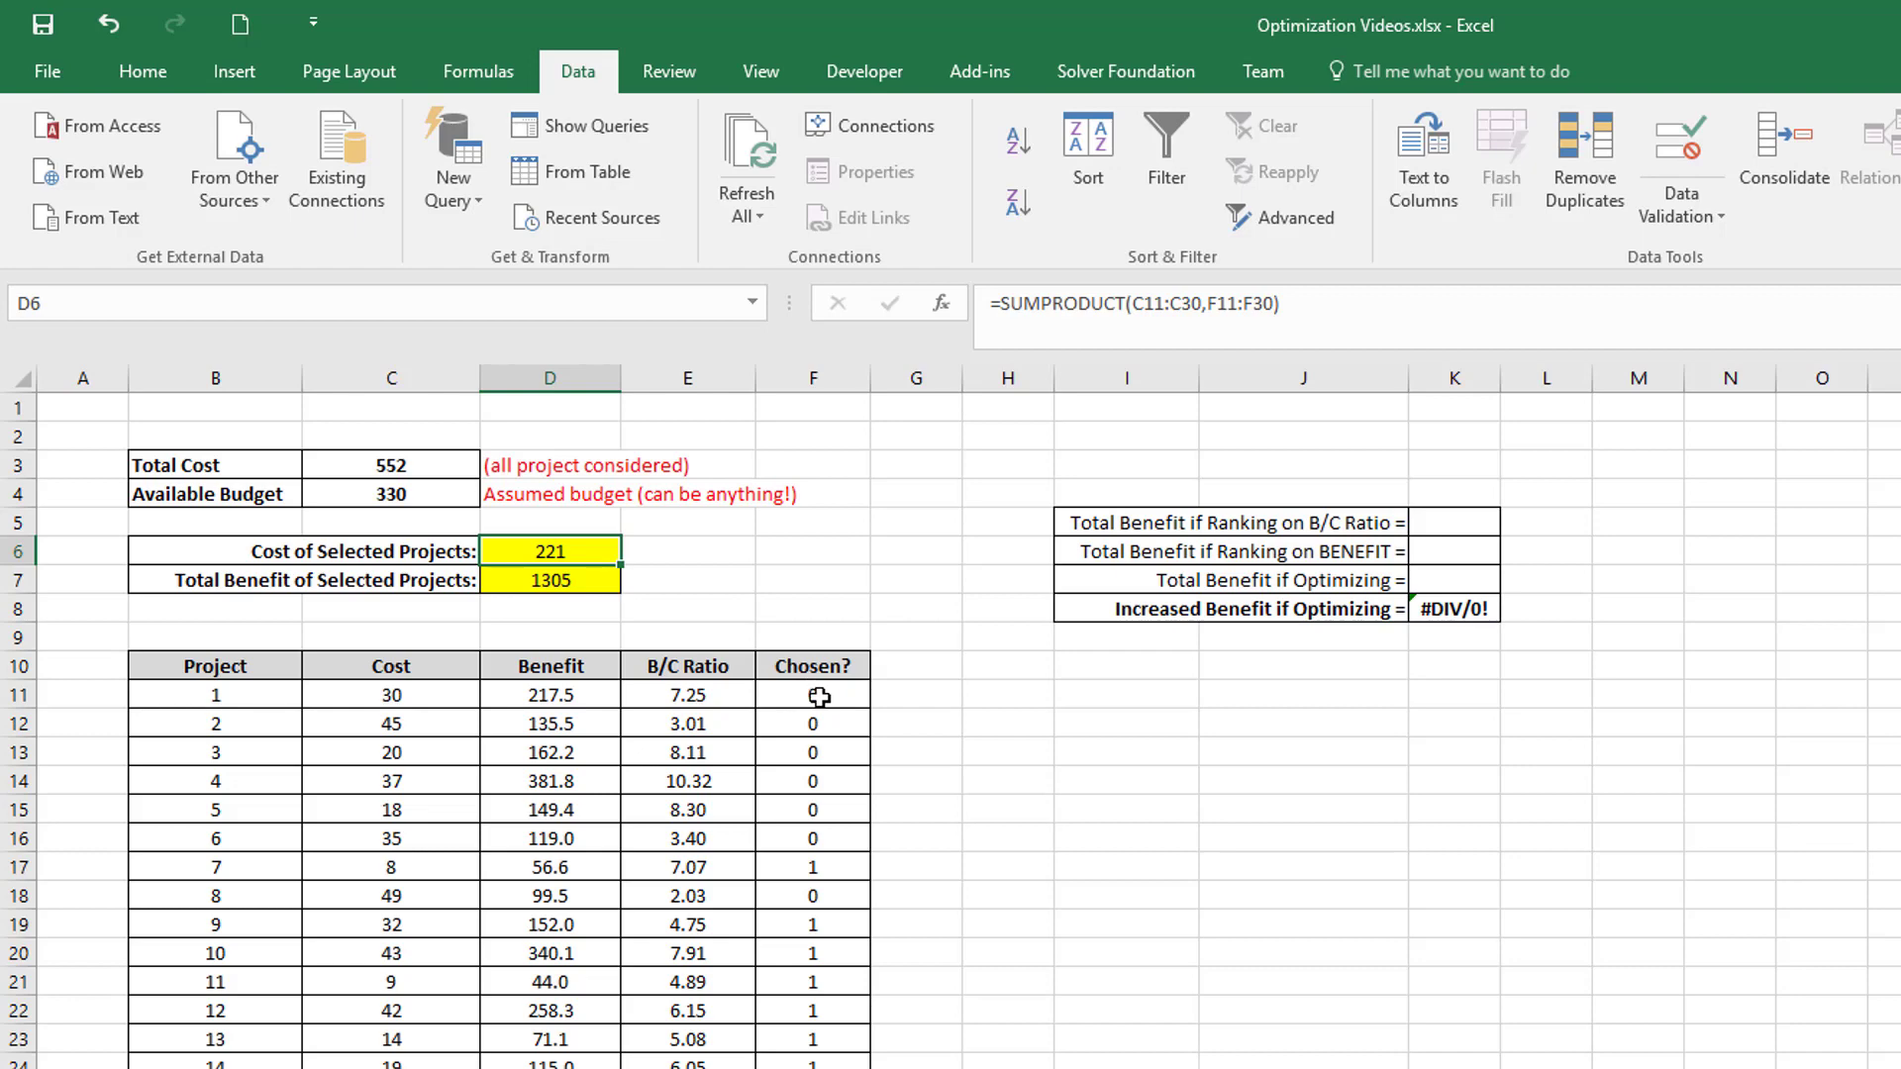
{"action": "left_click", "coordinate": [536, 584]}
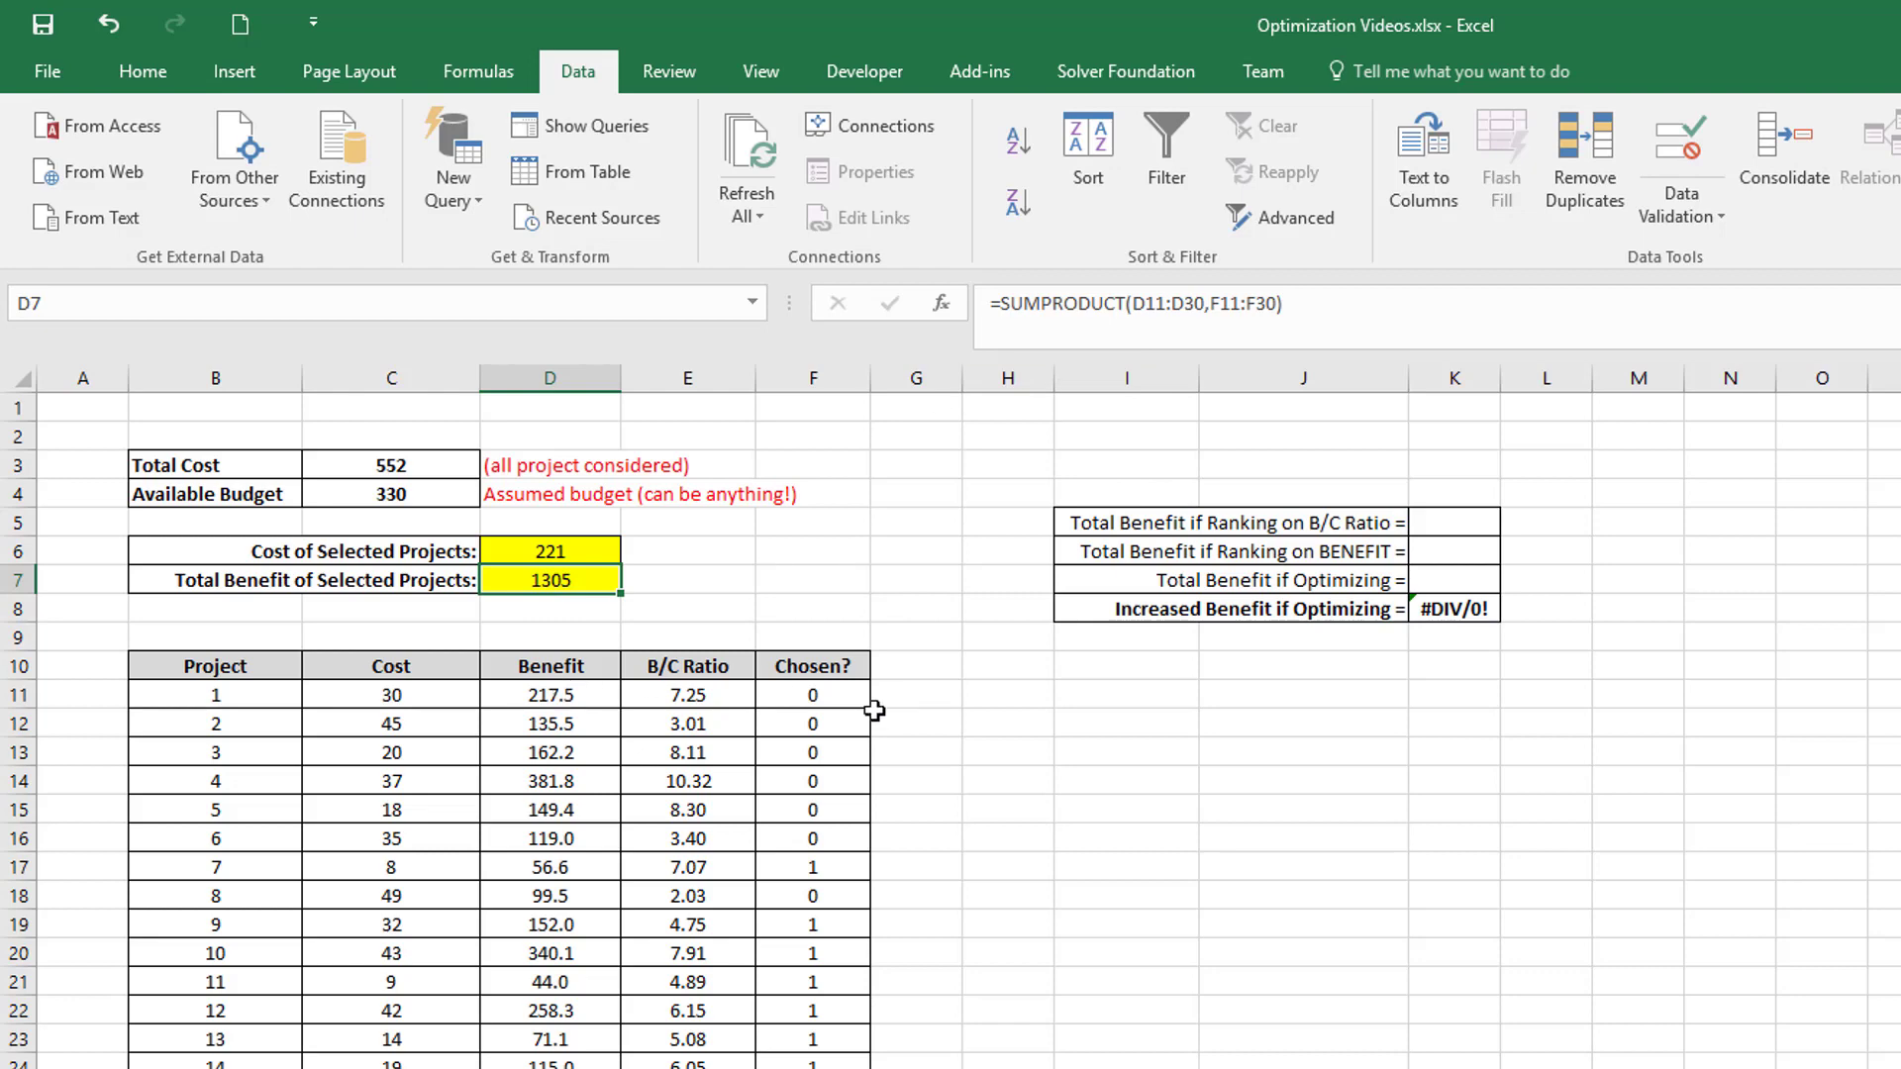
Step: Set Chosen? to 0 for project 7 through the last project, down to F30
{"action": "left_click", "coordinate": [812, 868]}
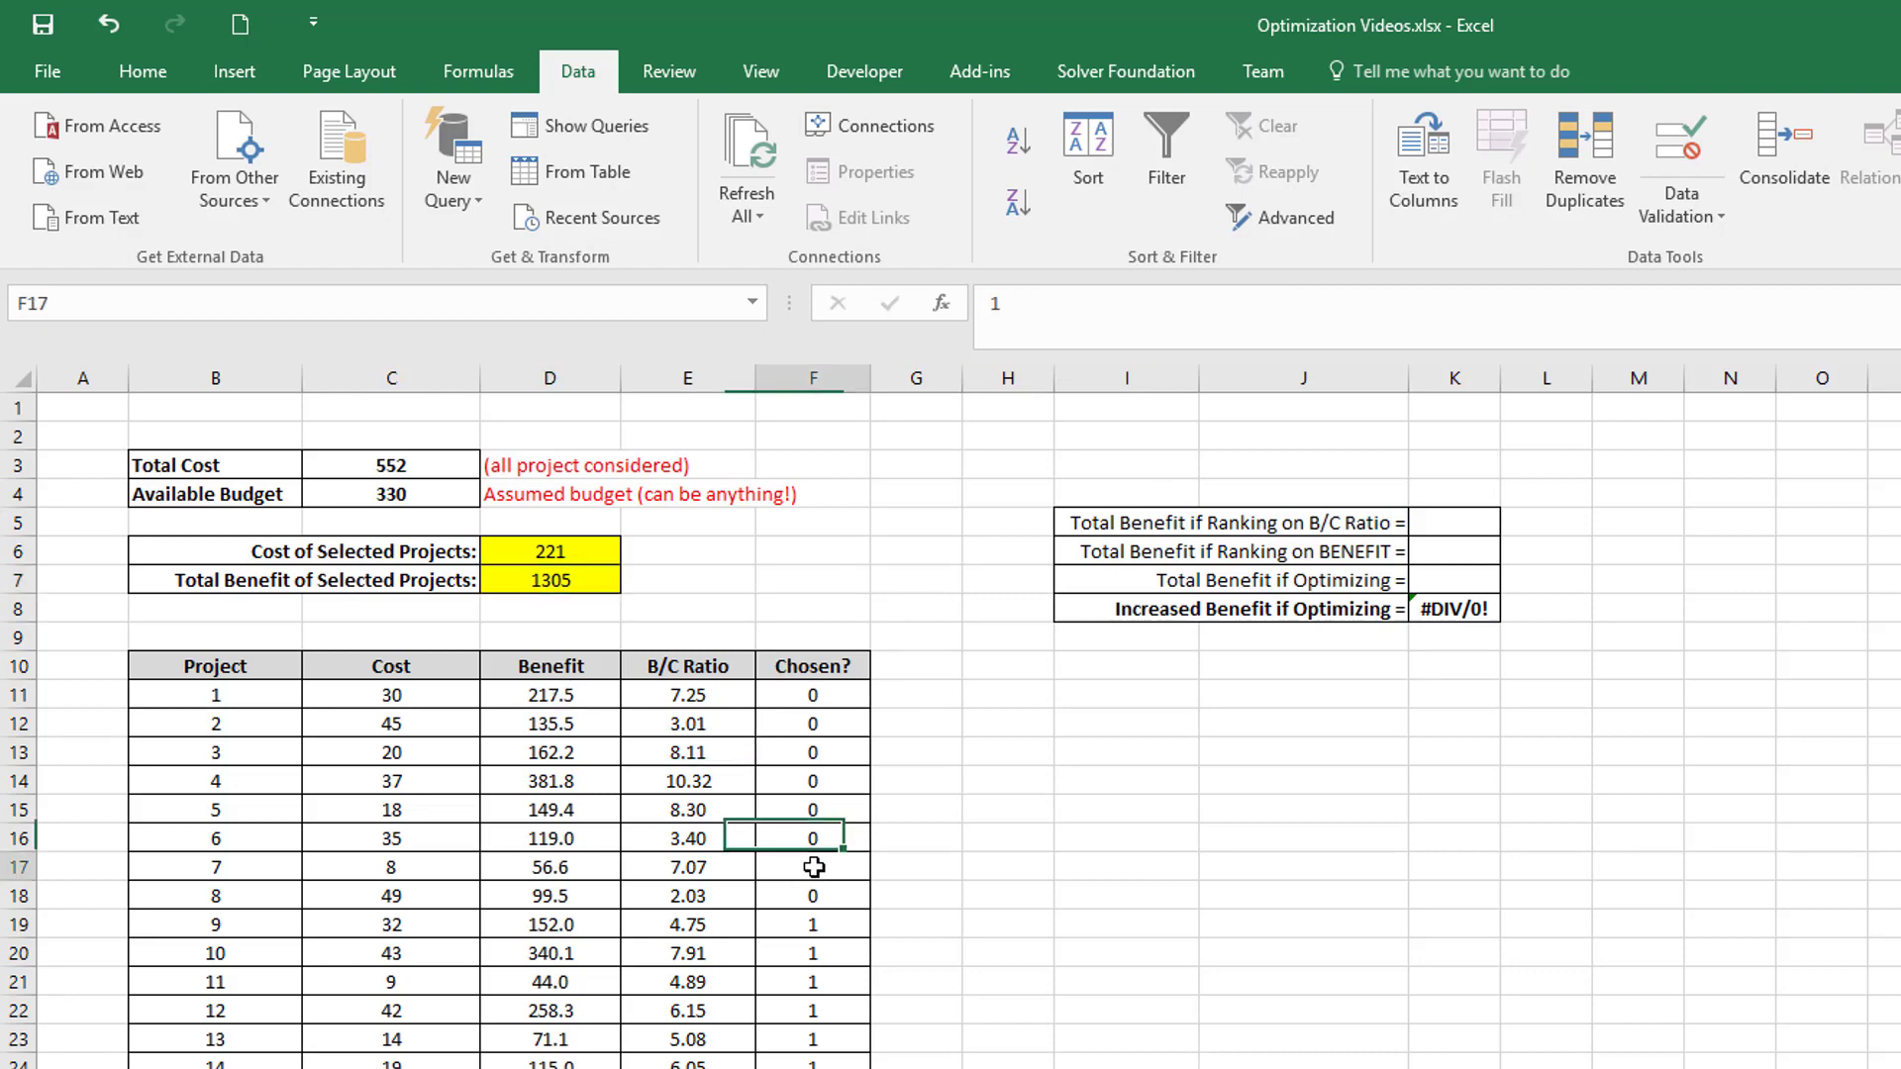
{"action": "type", "text": "0"}
{"action": "key", "text": "Return"}
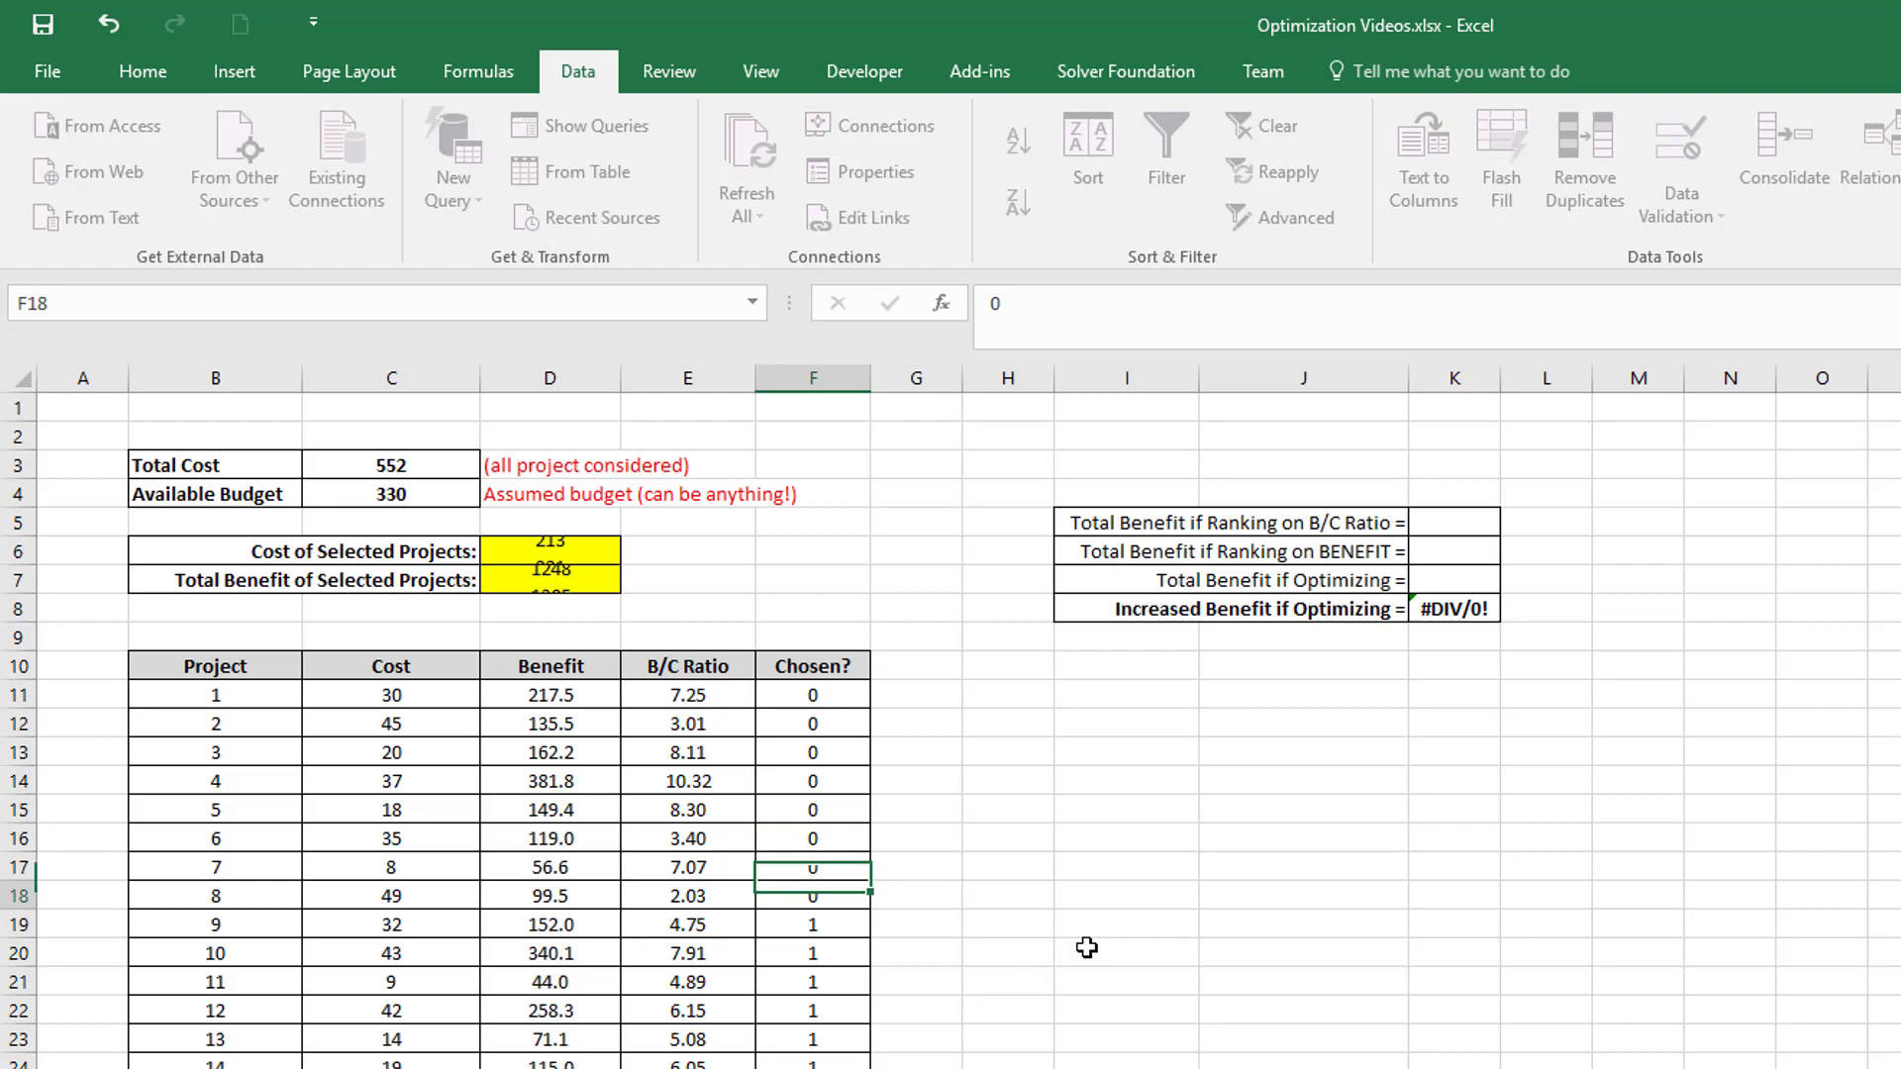
{"action": "type", "text": "0"}
{"action": "key", "text": "Return"}
{"action": "type", "text": "0"}
{"action": "key", "text": "Return"}
{"action": "type", "text": "0 "}
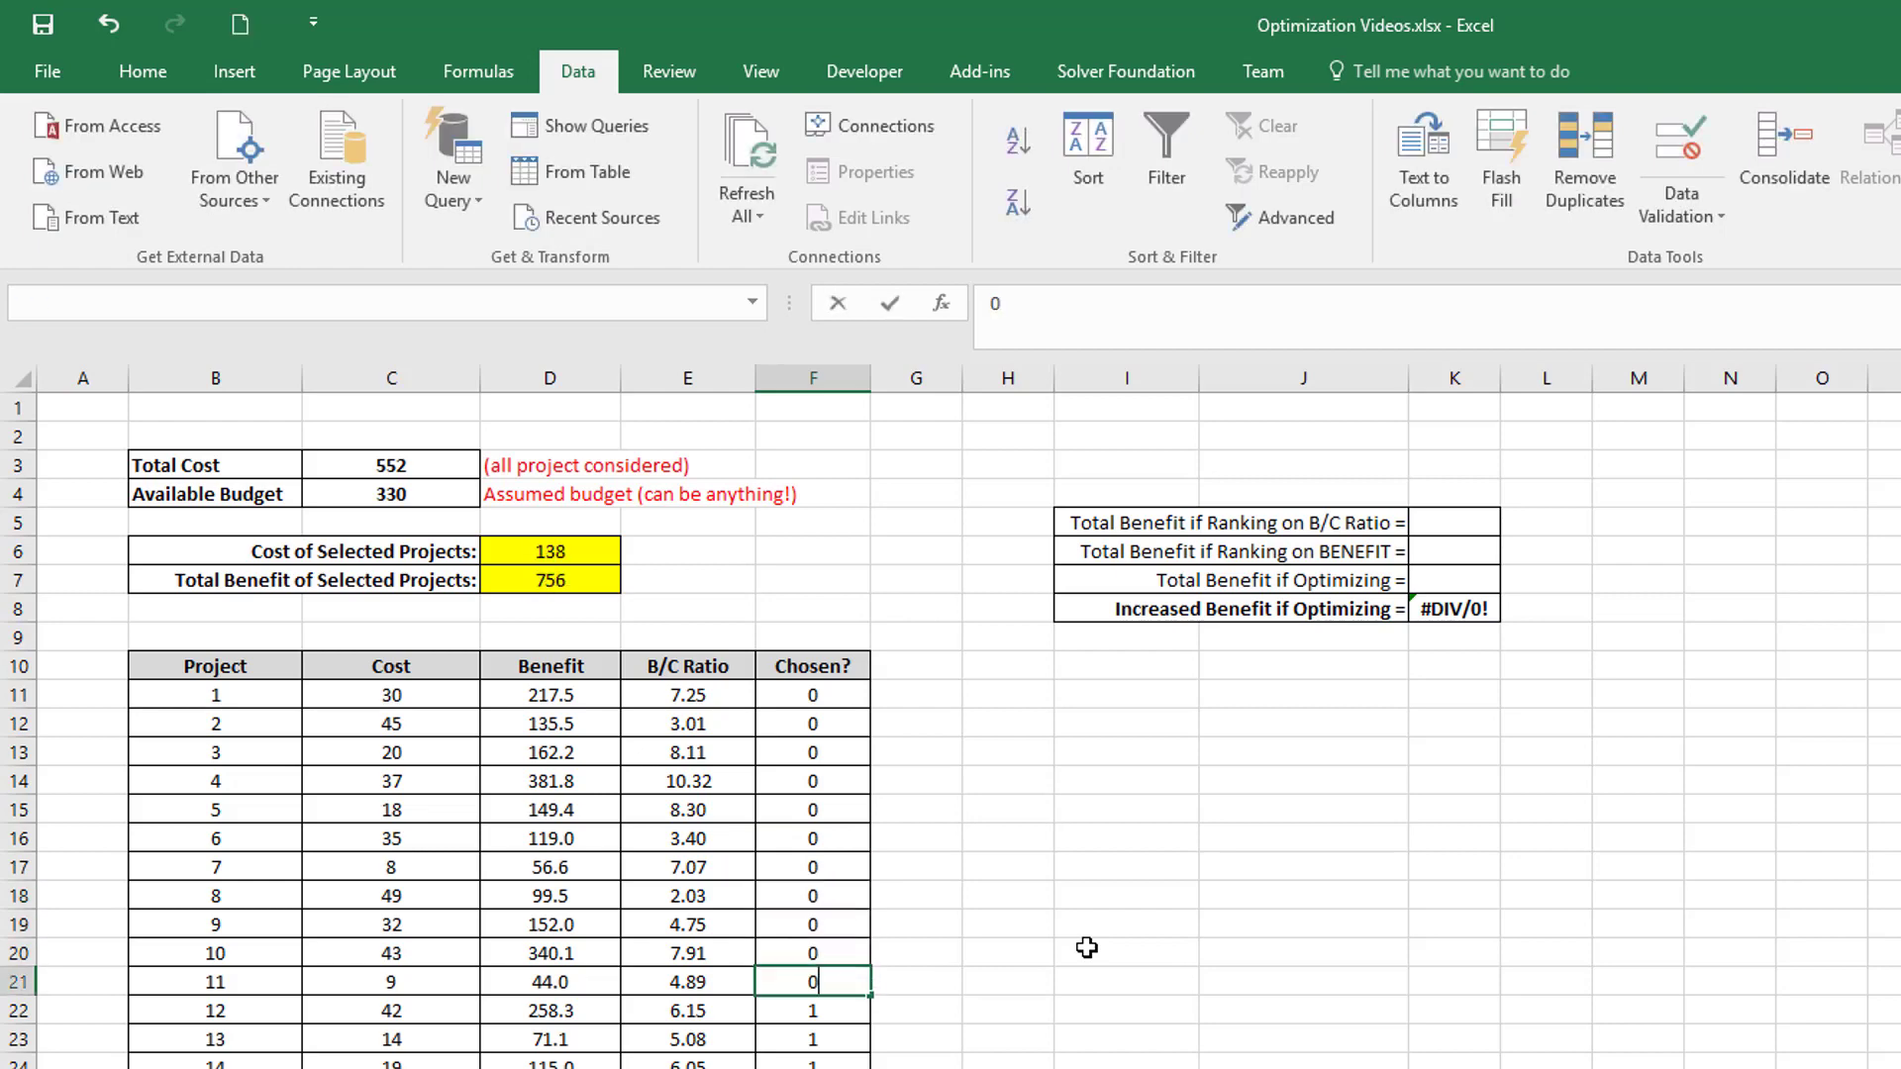
{"action": "type", "text": "0 0 0 0 0 0"}
{"action": "key", "text": "Return"}
{"action": "type", "text": "0"}
{"action": "key", "text": "Return"}
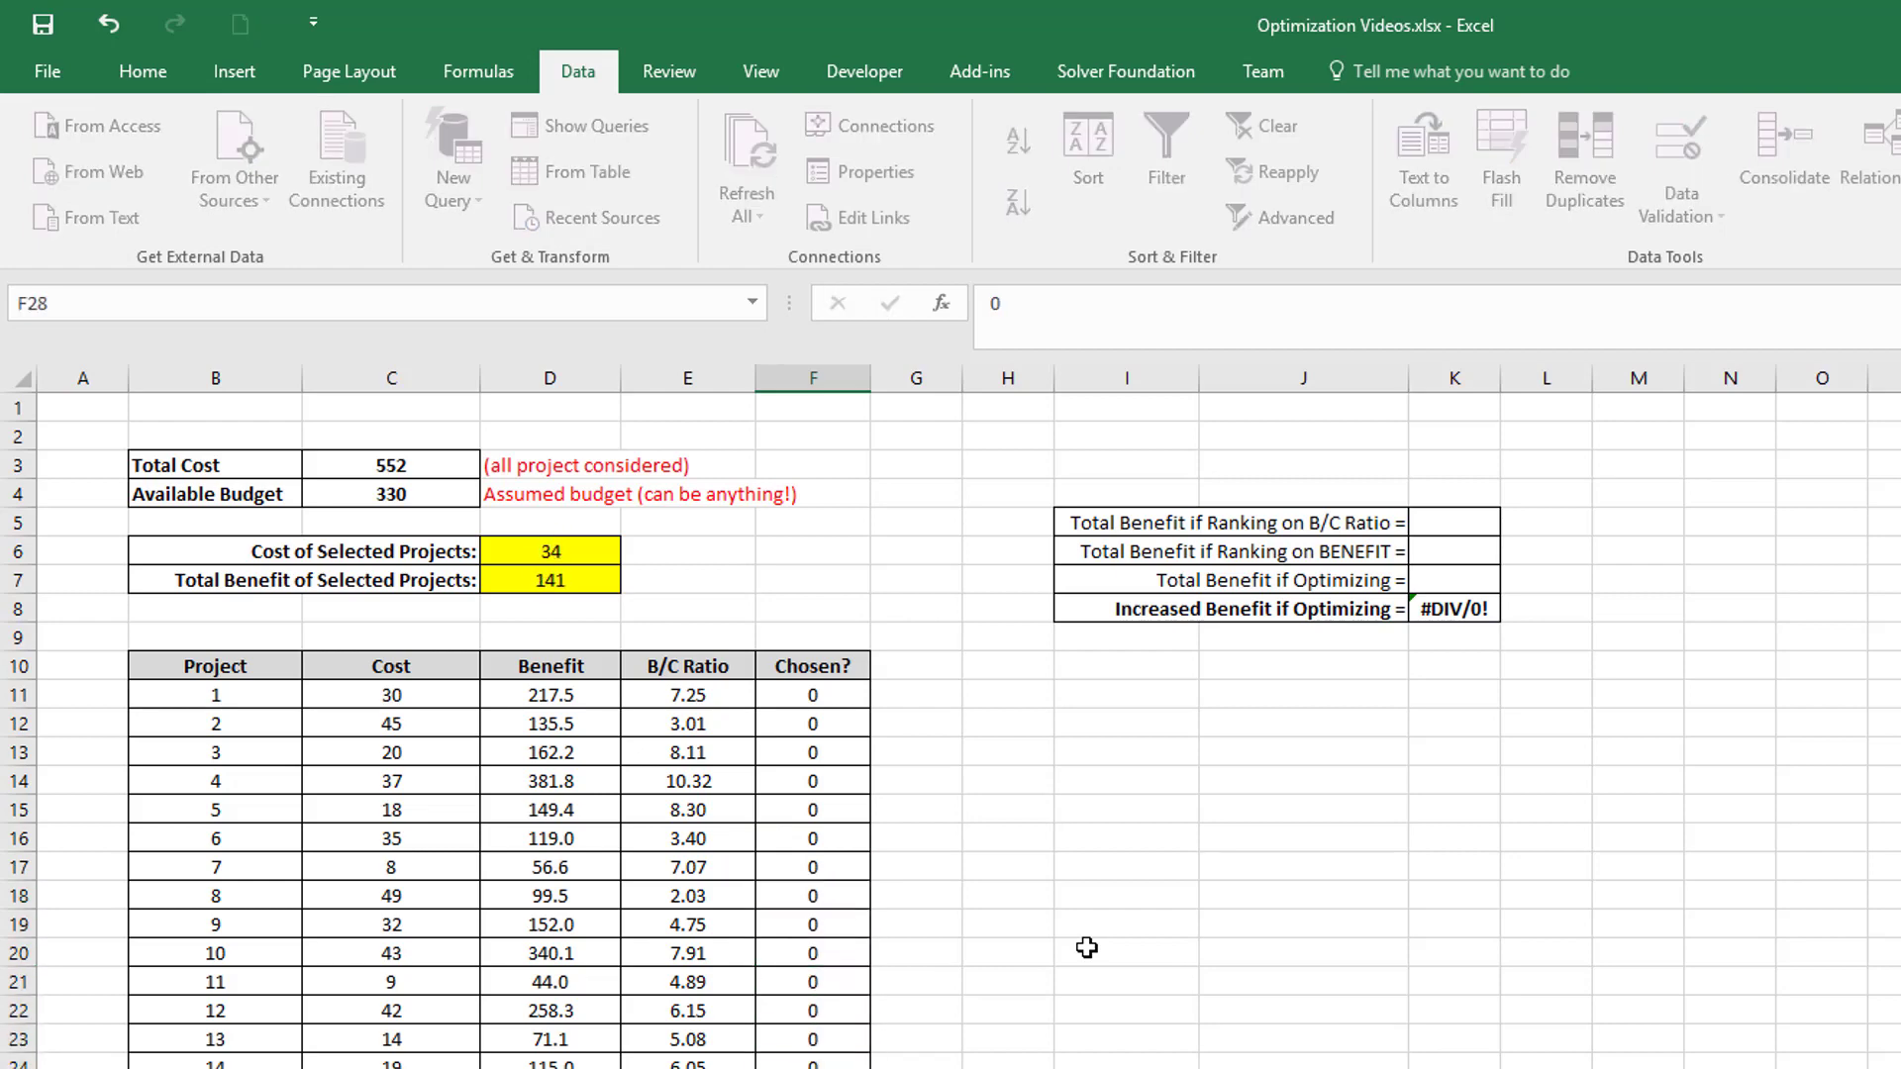
{"action": "type", "text": "0"}
{"action": "key", "text": "Return"}
{"action": "type", "text": "0"}
{"action": "key", "text": "Return"}
{"action": "type", "text": "0"}
{"action": "key", "text": "Return"}
{"action": "left_click", "coordinate": [1087, 947]}
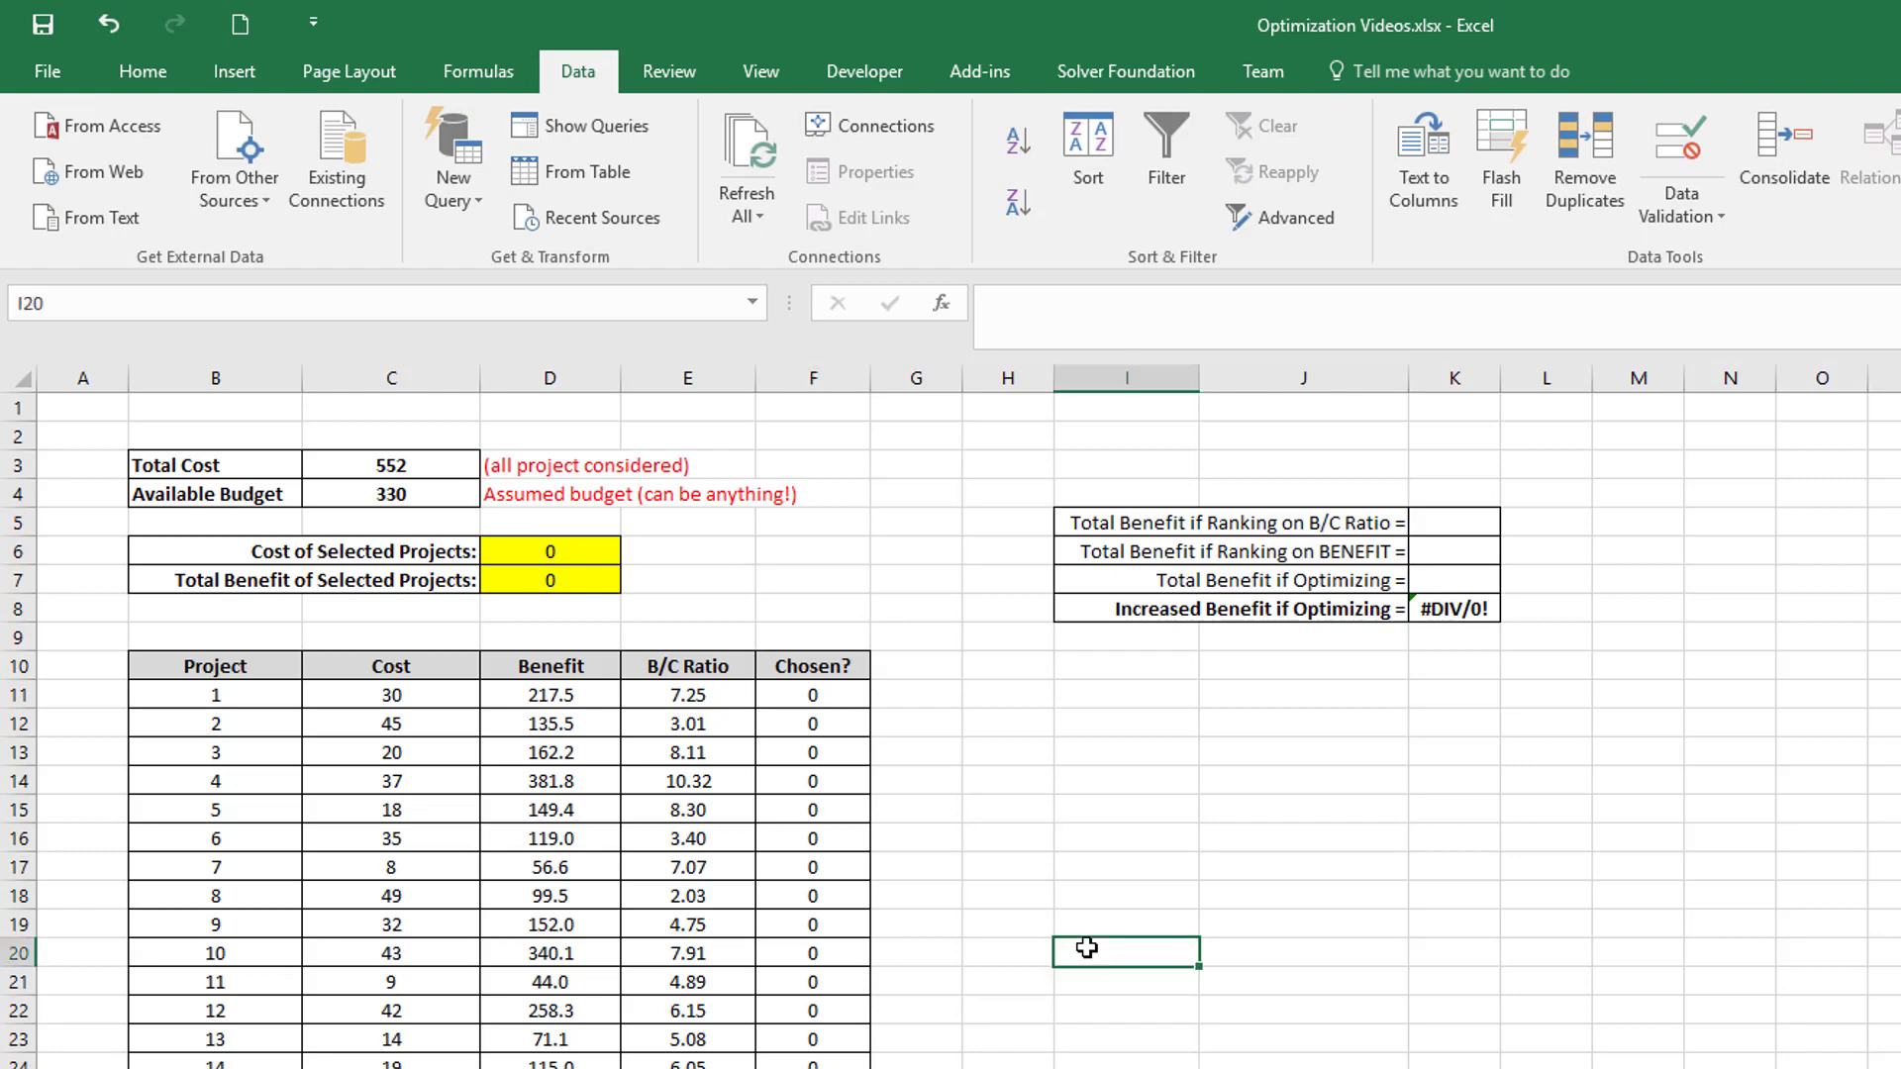
Step: Sort the project table with headers by Benefit, largest to smallest, so project 4 (381.8) leads
{"action": "left_click", "coordinate": [1035, 664]}
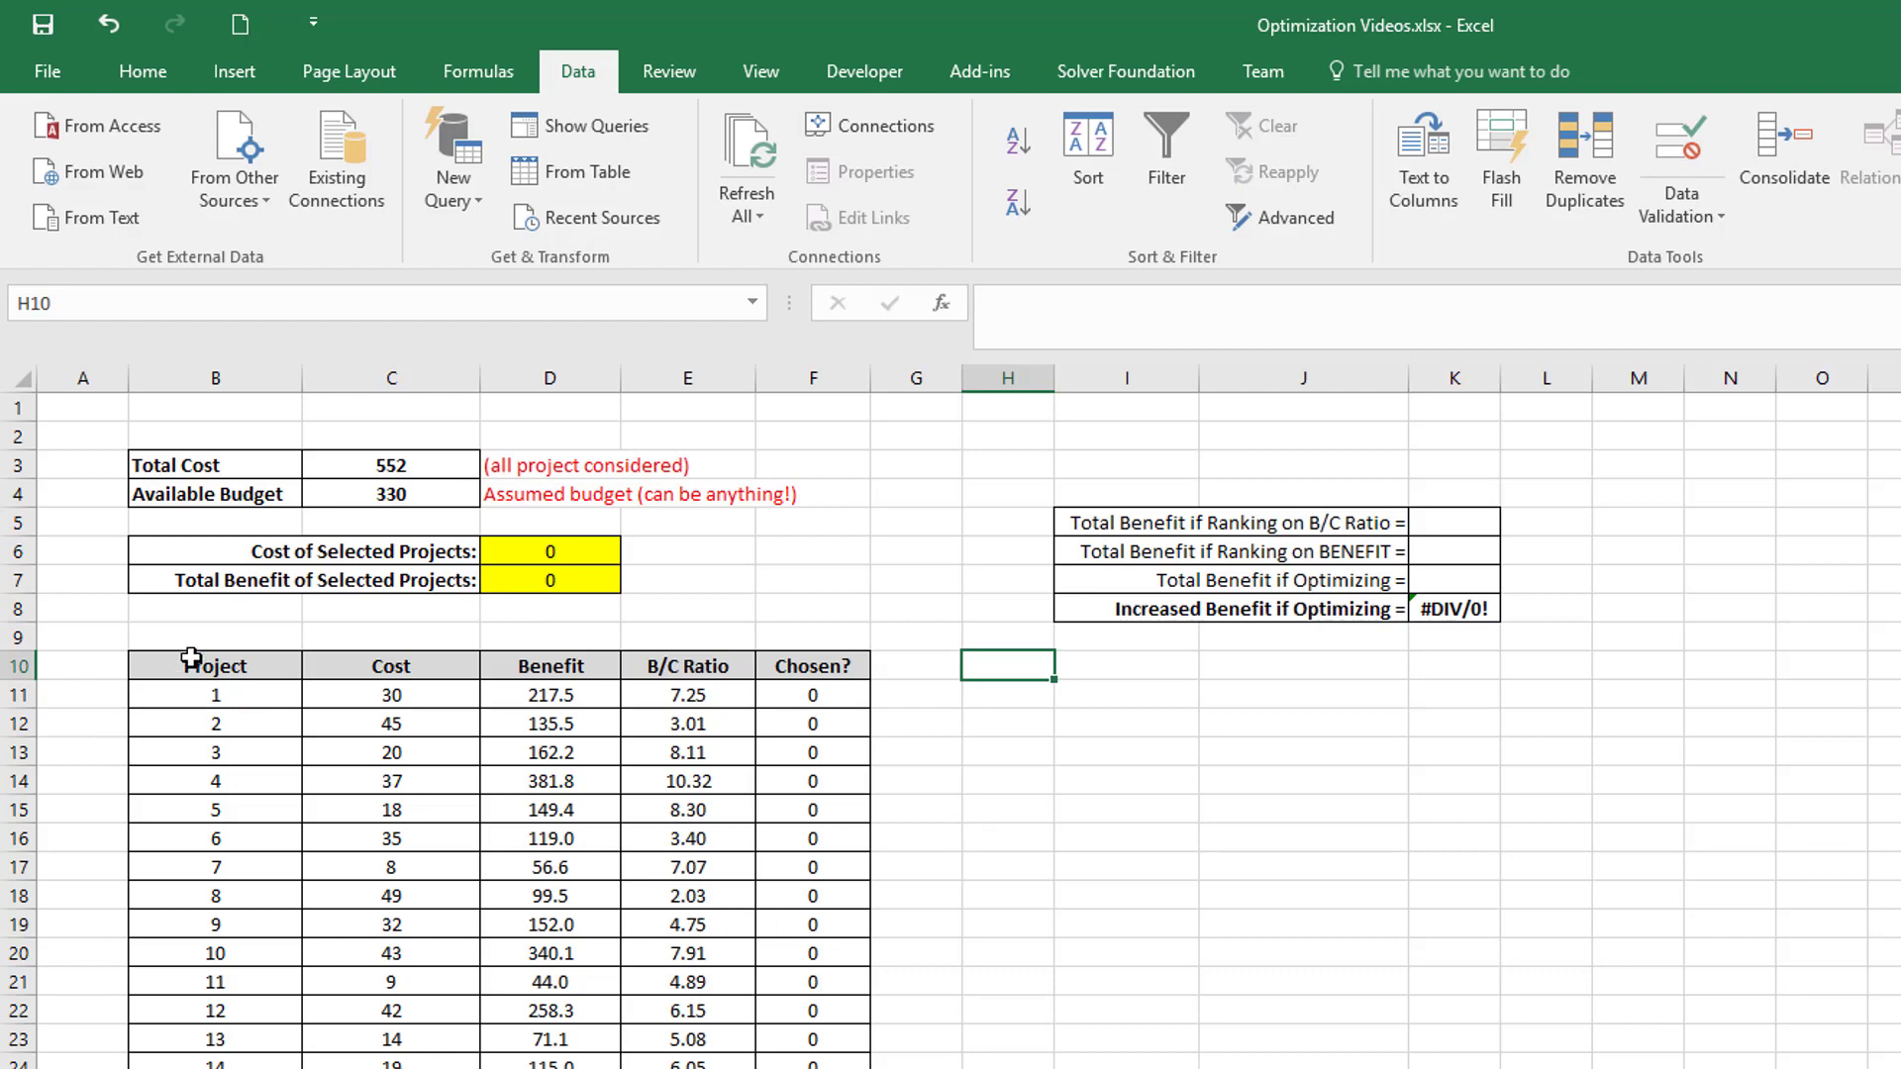
{"action": "left_click_drag", "start_coordinate": [198, 668], "coordinate": [812, 1064]}
{"action": "key", "text": "alt+a"}
{"action": "key", "text": "s"}
{"action": "key", "text": "s"}
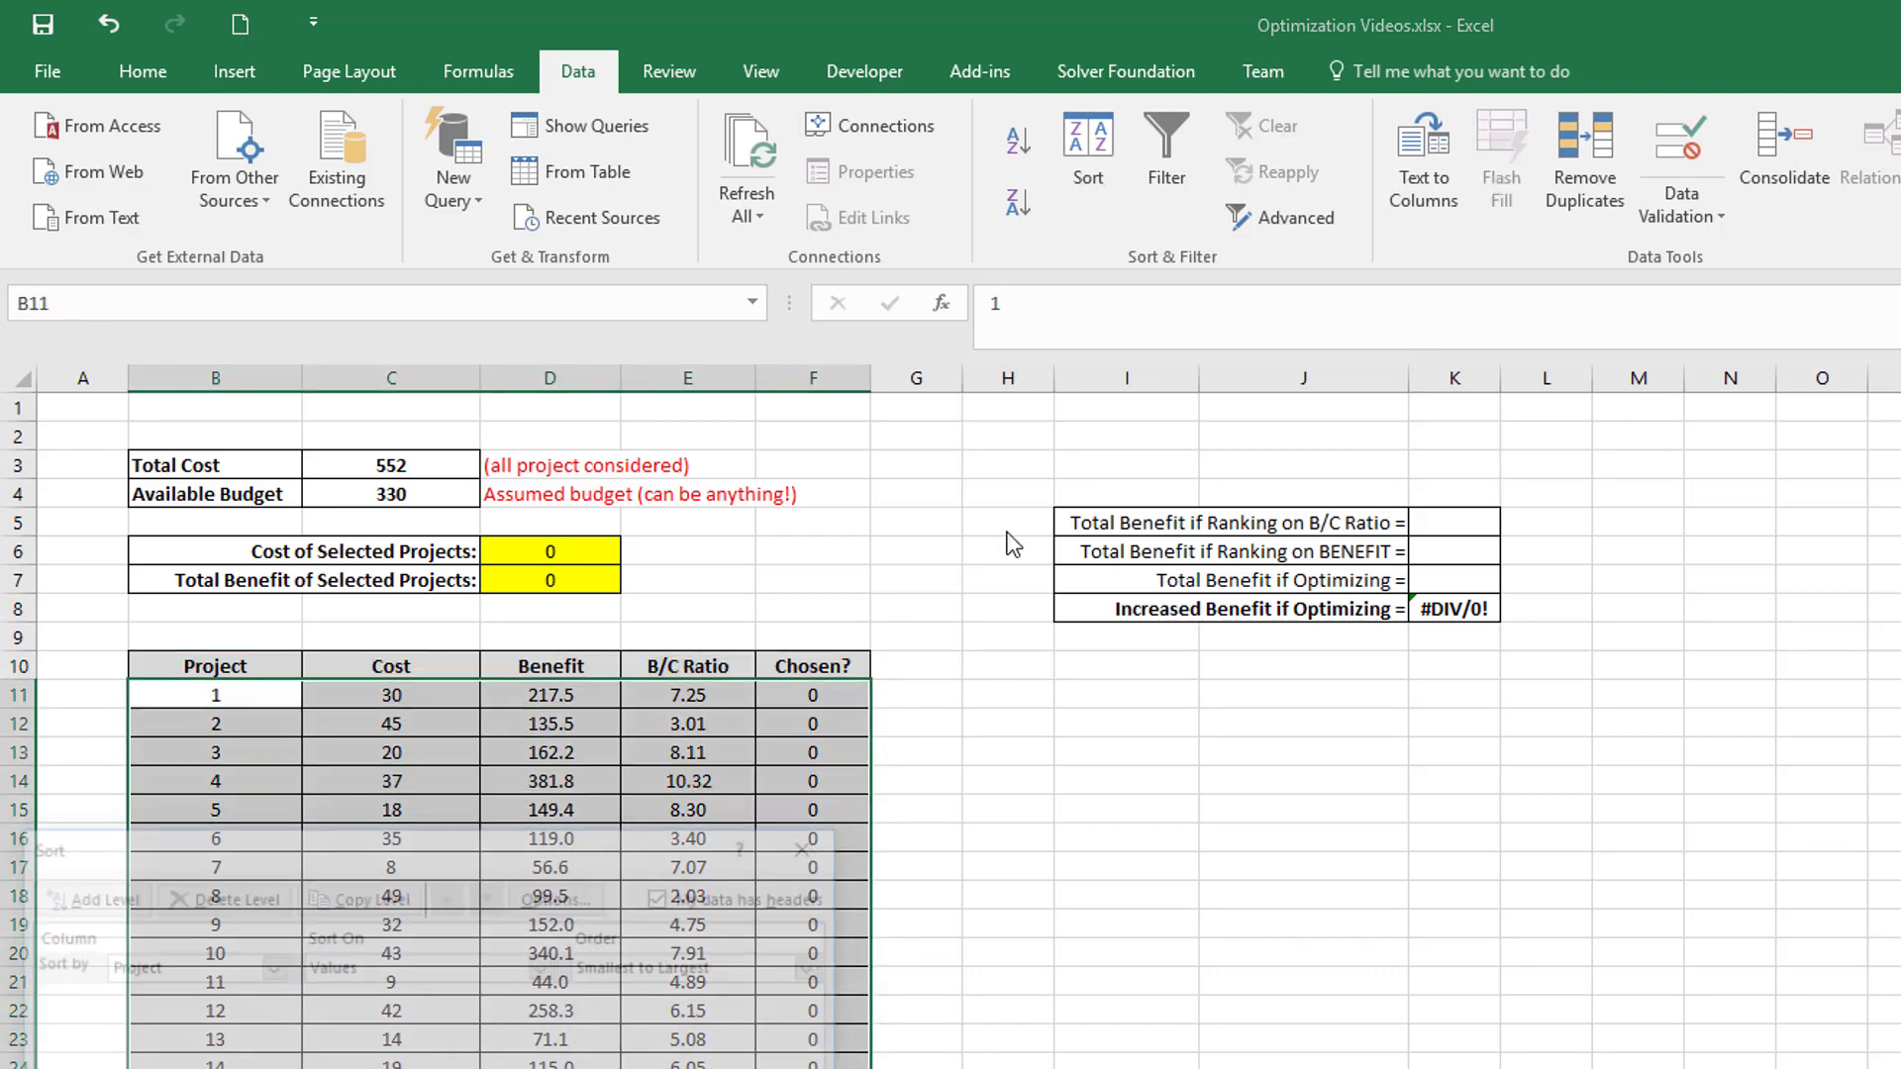
{"action": "left_click", "coordinate": [269, 968]}
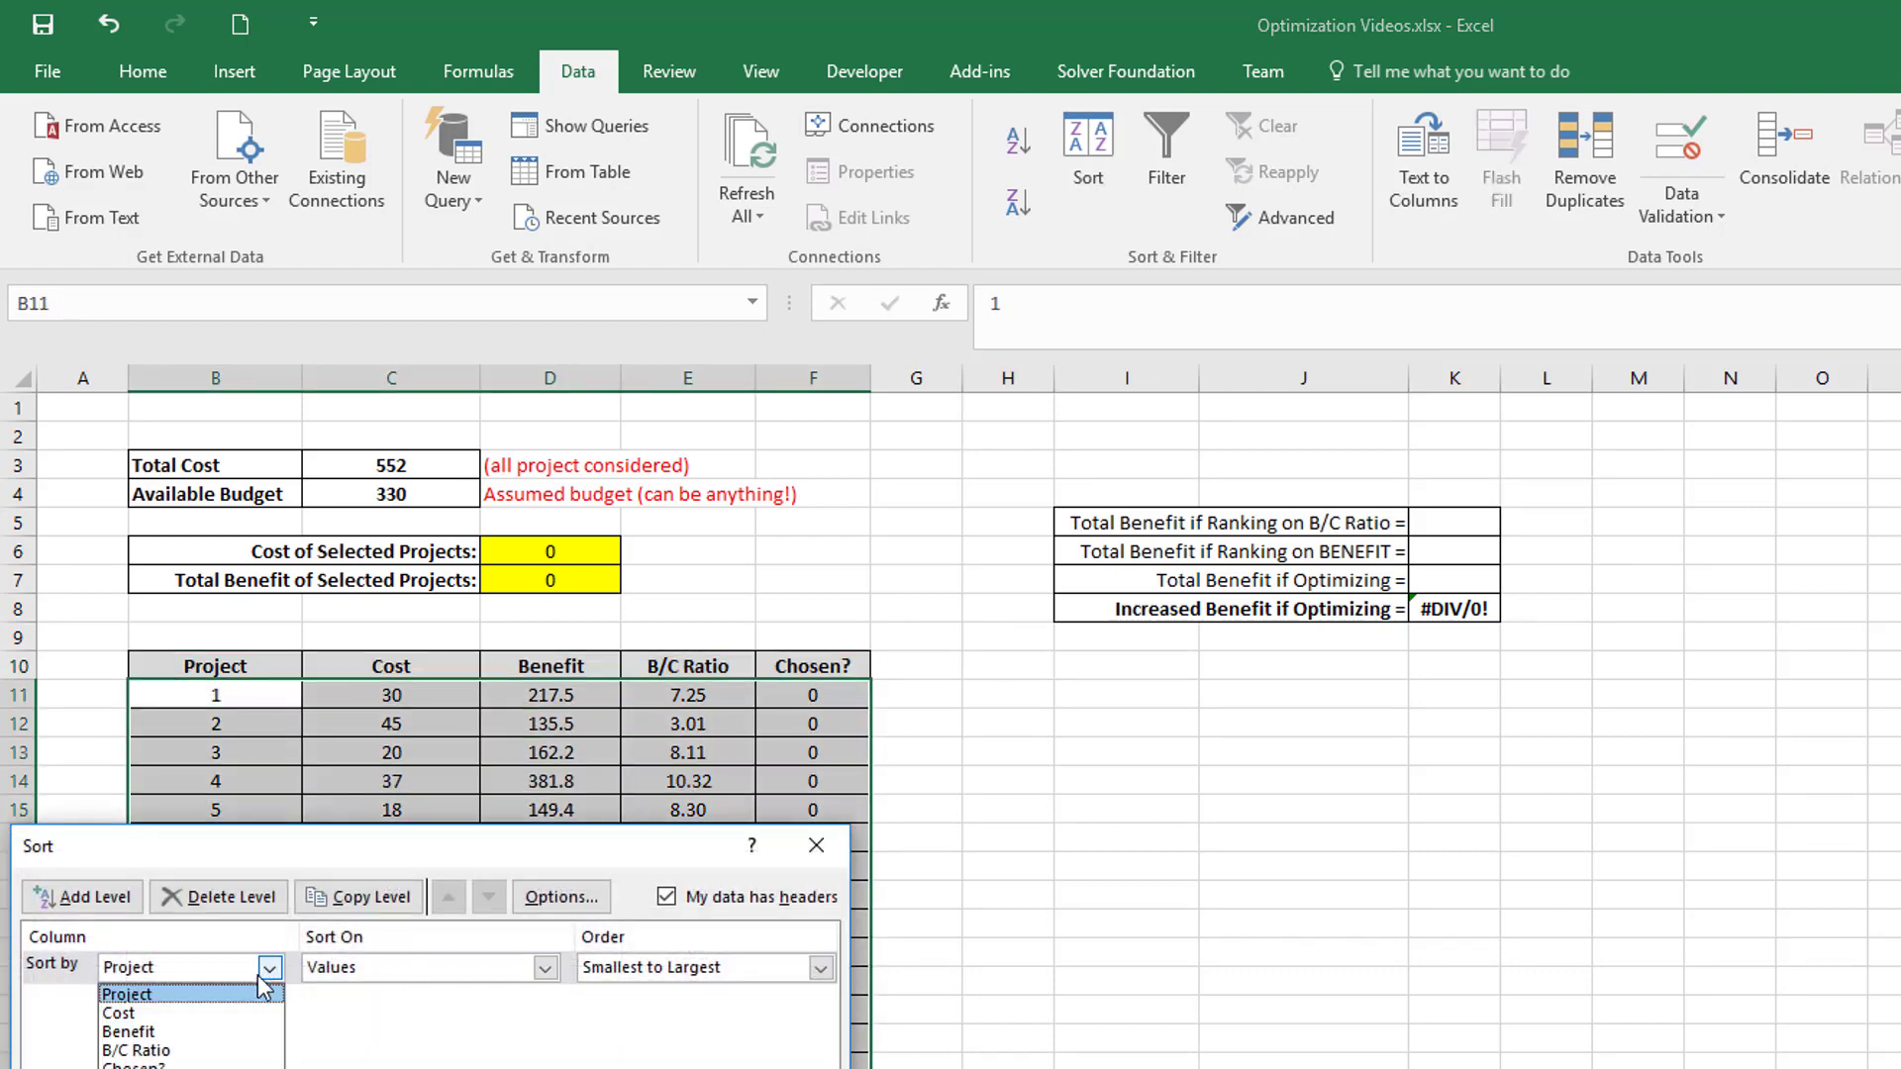
{"action": "left_click", "coordinate": [188, 1027]}
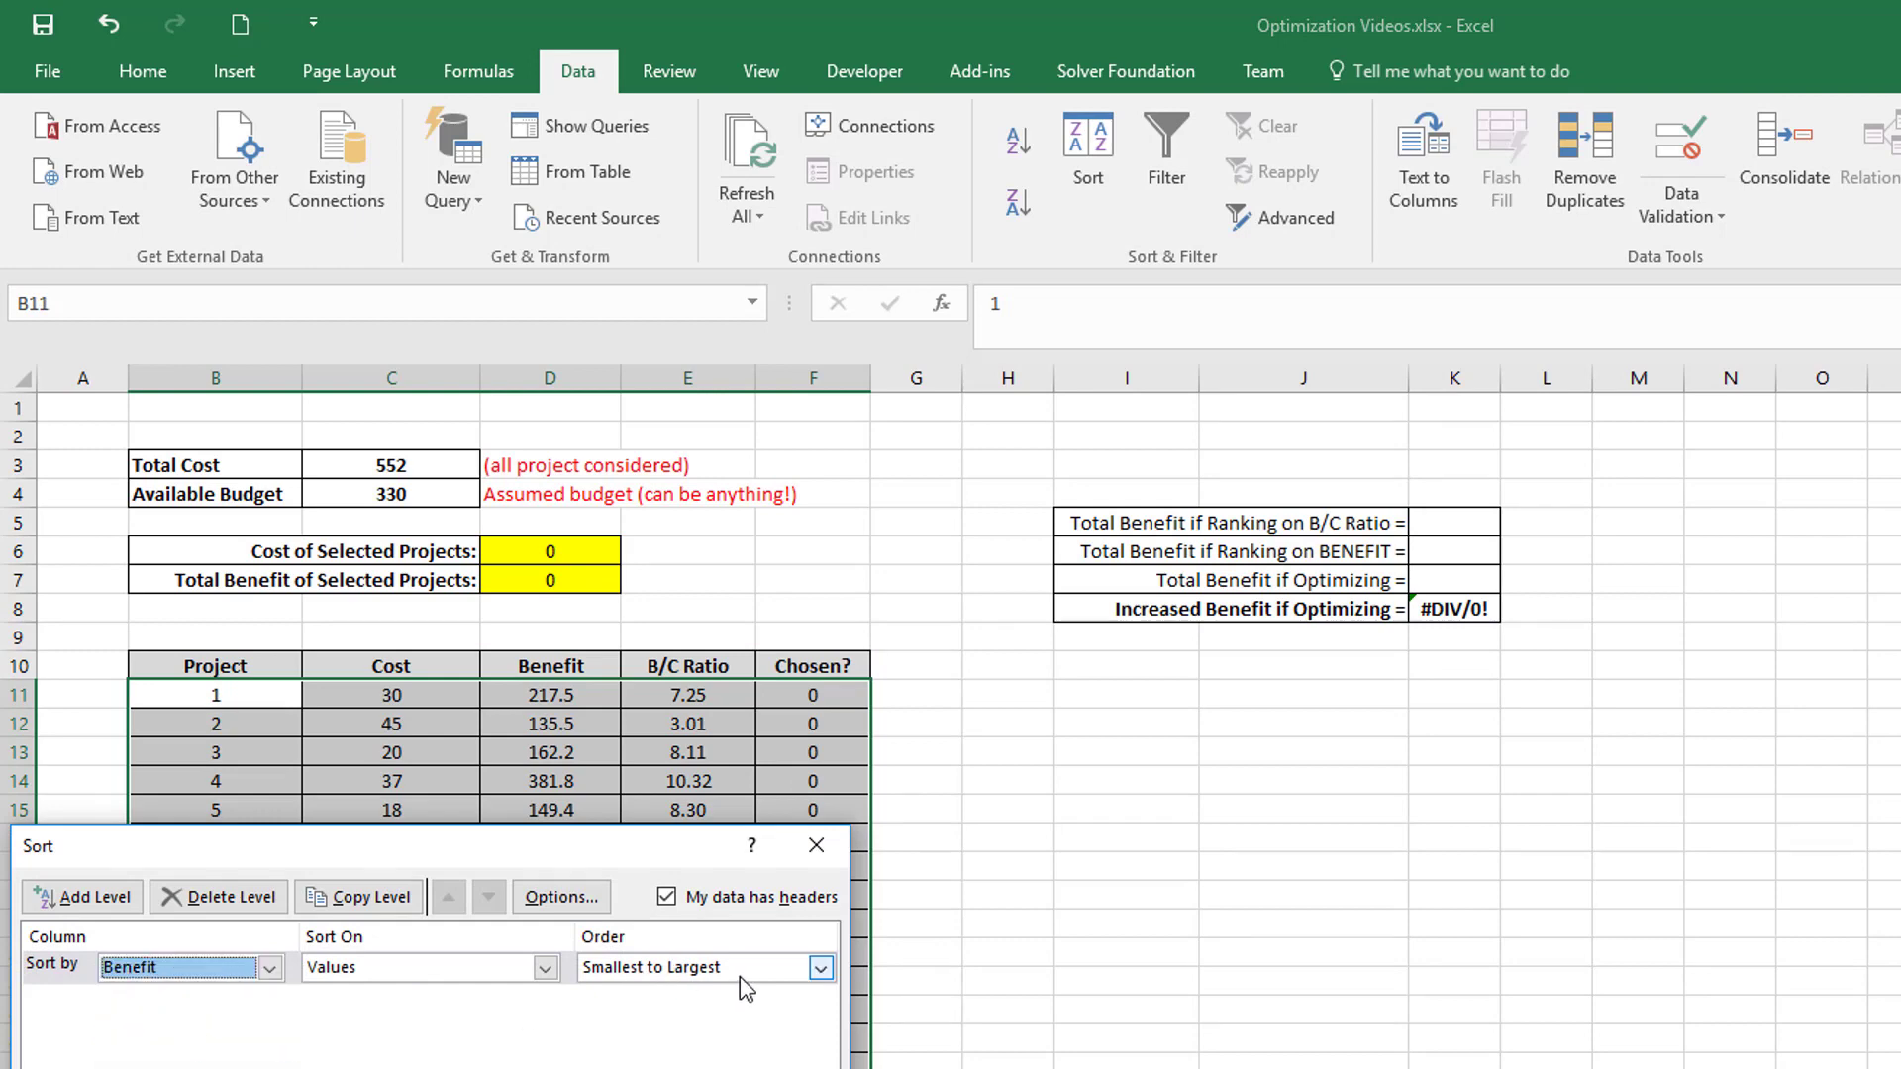
{"action": "left_click", "coordinate": [820, 968]}
{"action": "left_click", "coordinate": [634, 1008]}
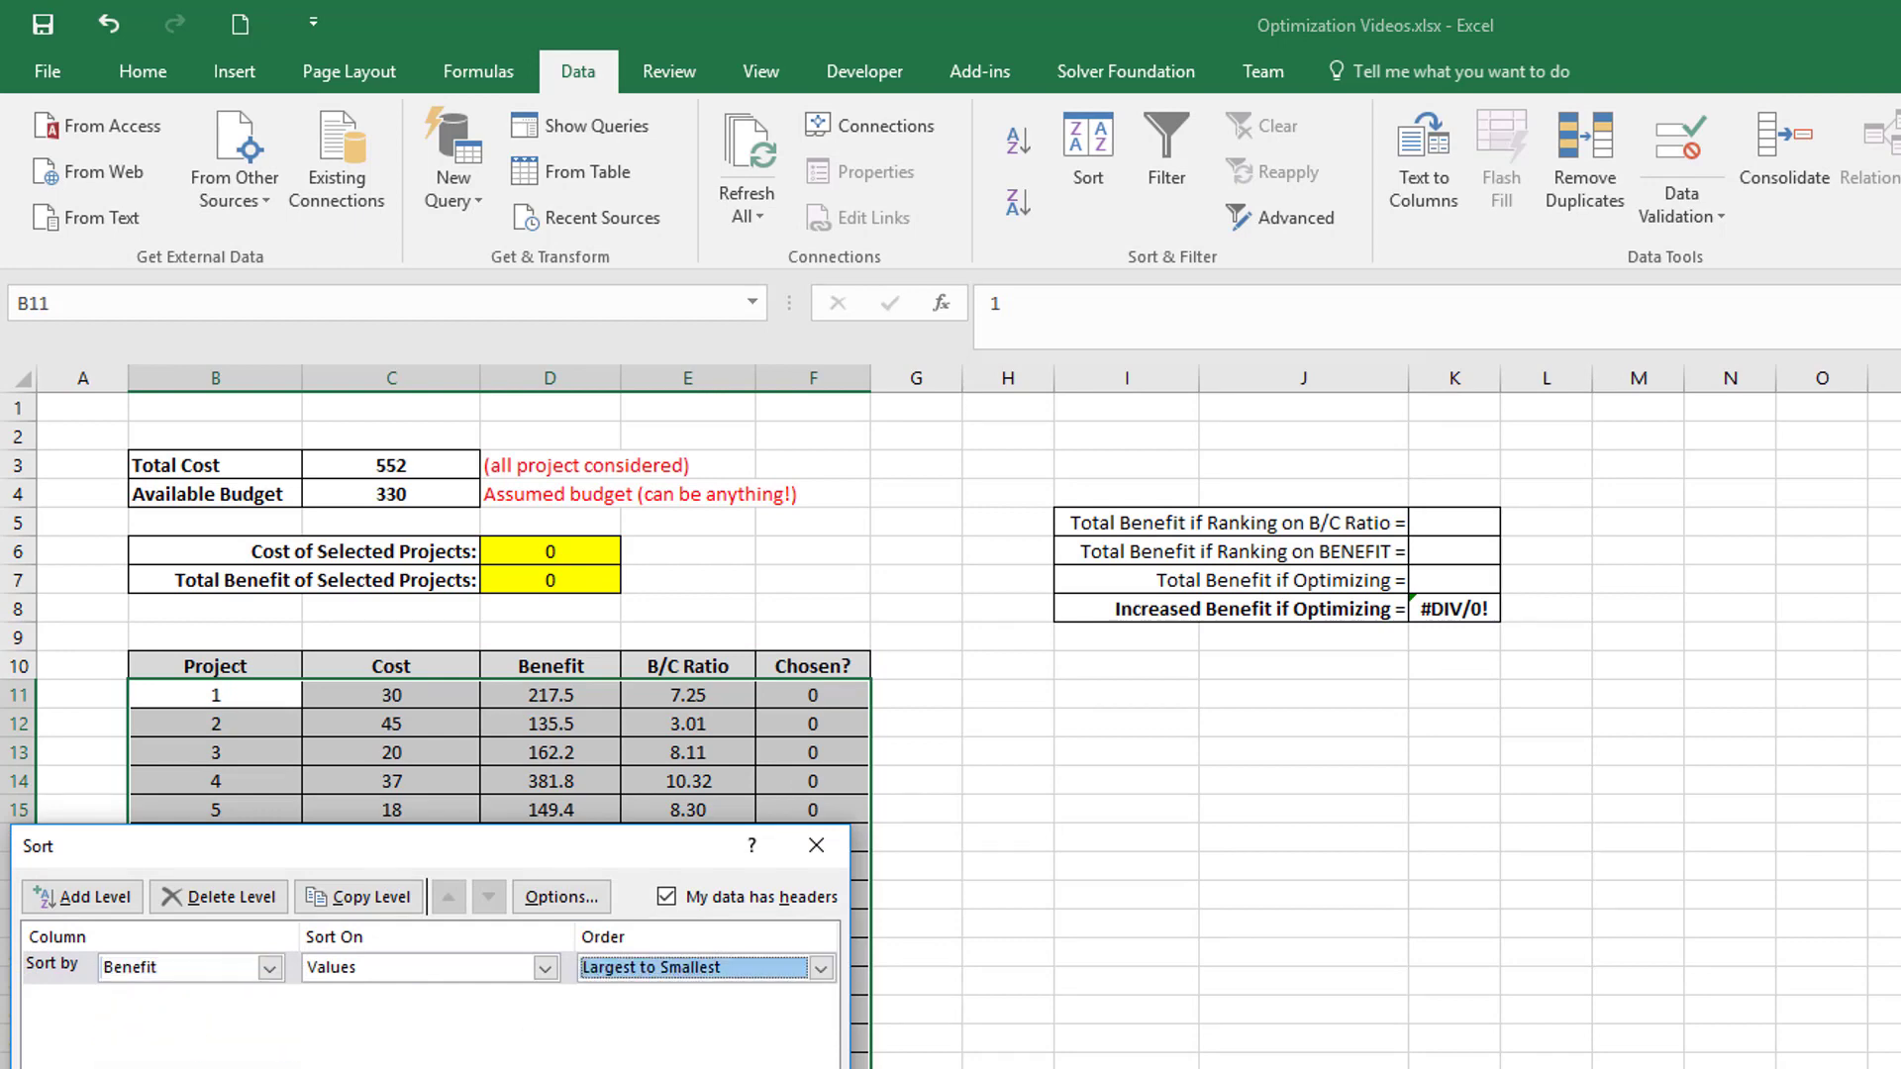
{"action": "key", "text": "Return"}
{"action": "left_click", "coordinate": [1050, 778]}
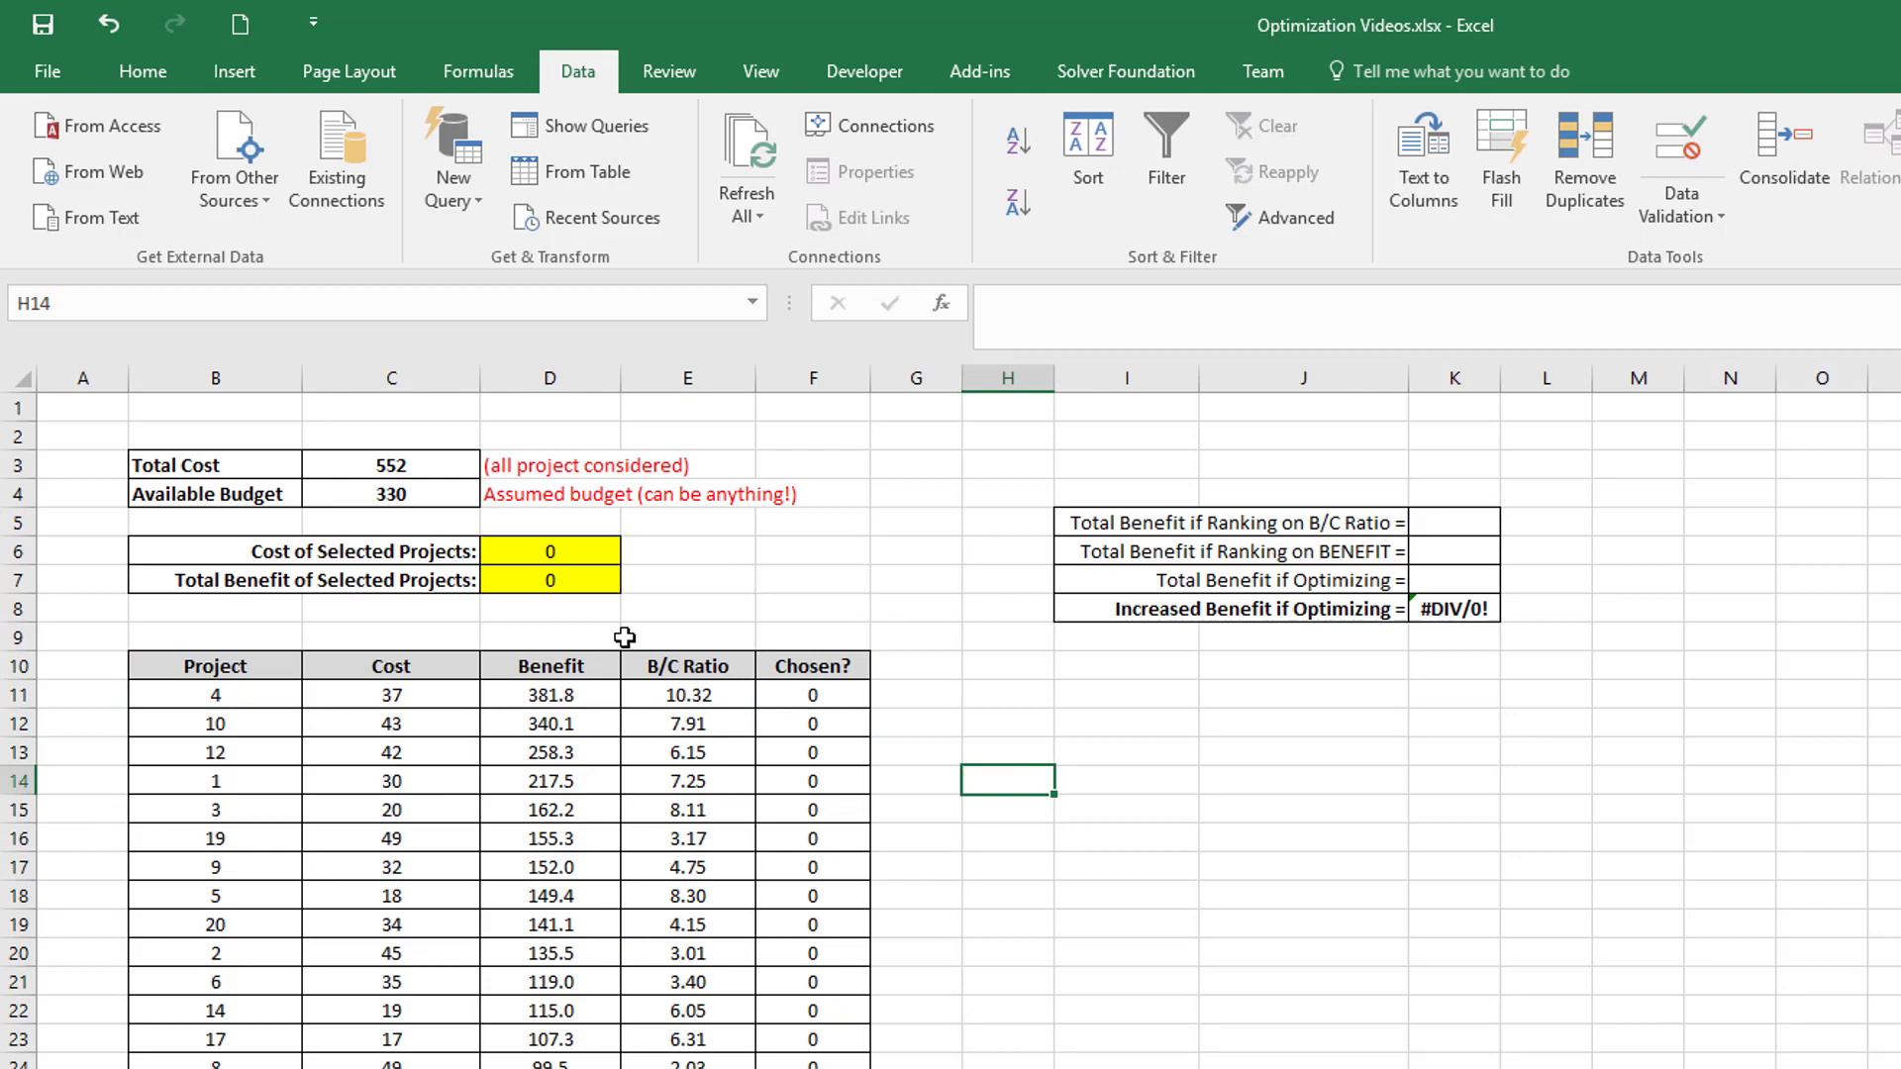
Step: Mark the top benefit-ranked projects as chosen by entering 1 in their Chosen? cells
{"action": "left_click", "coordinate": [797, 700]}
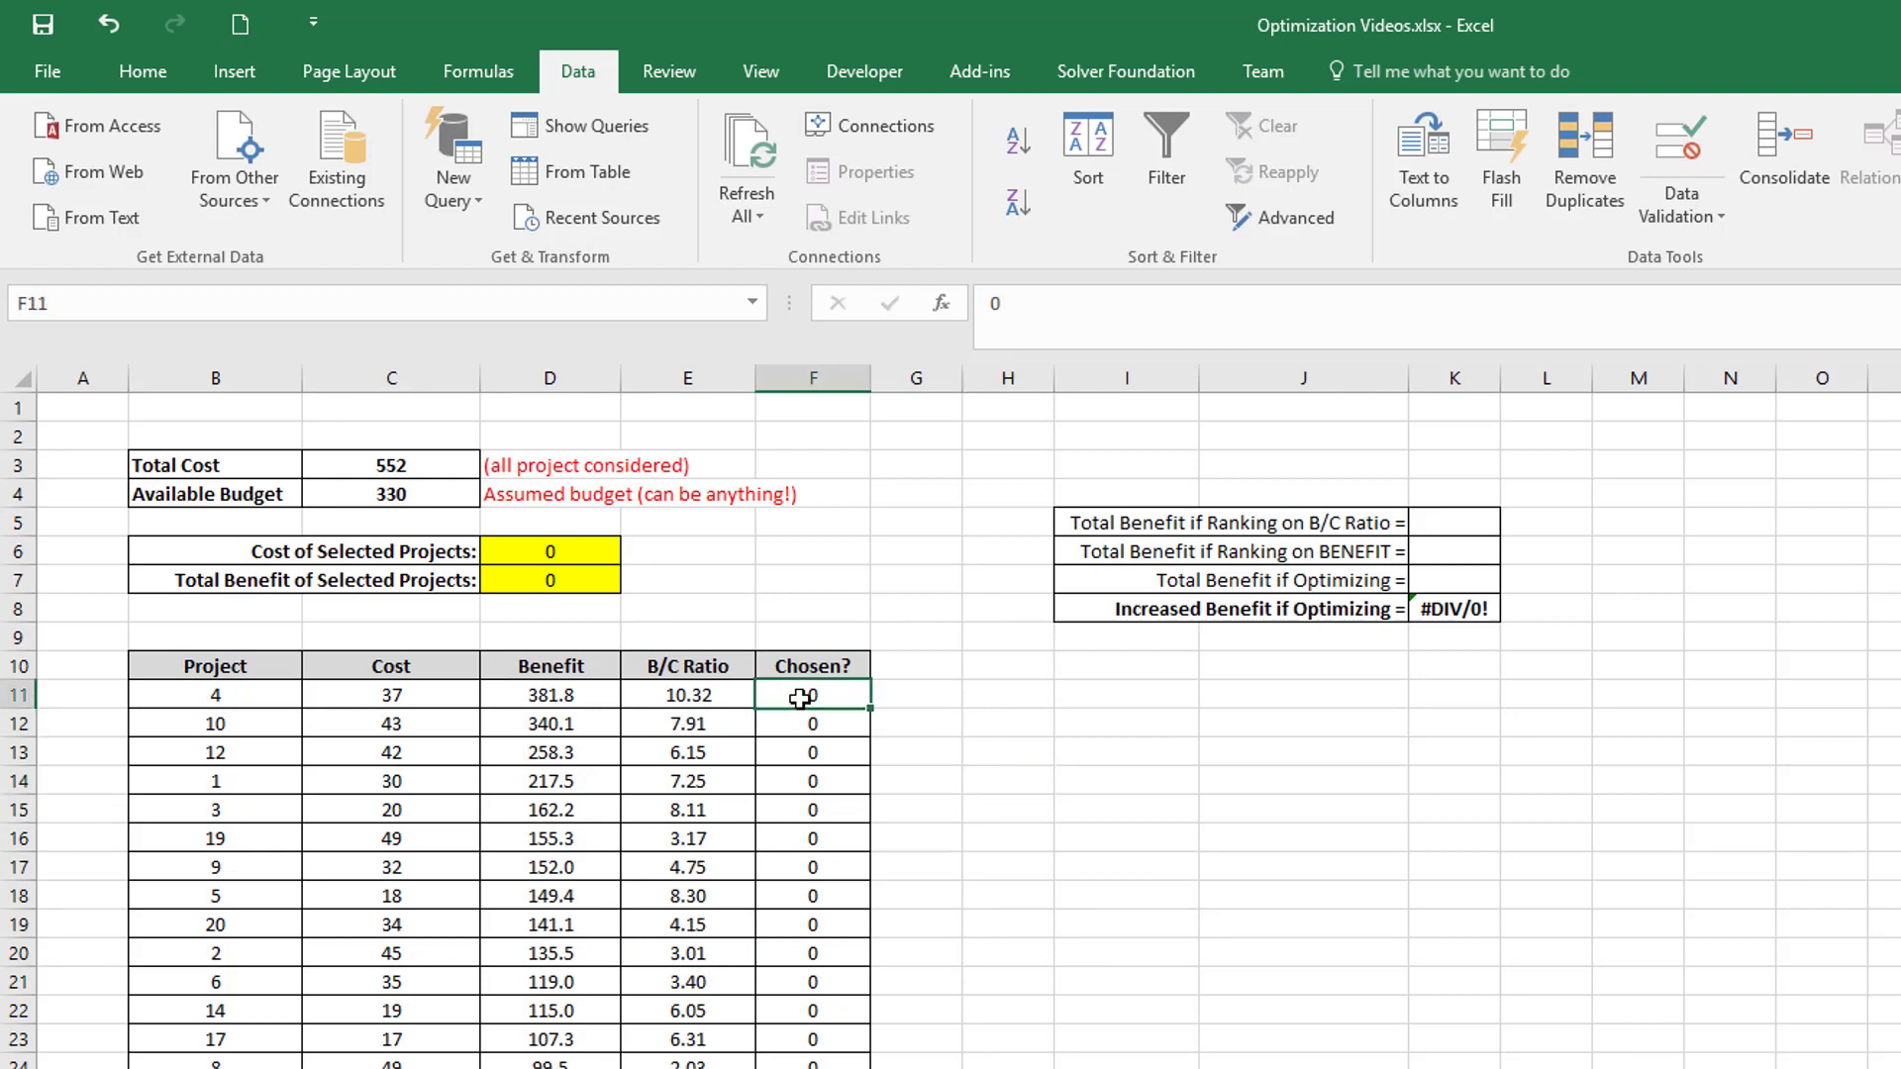
{"action": "left_click", "coordinate": [397, 493]}
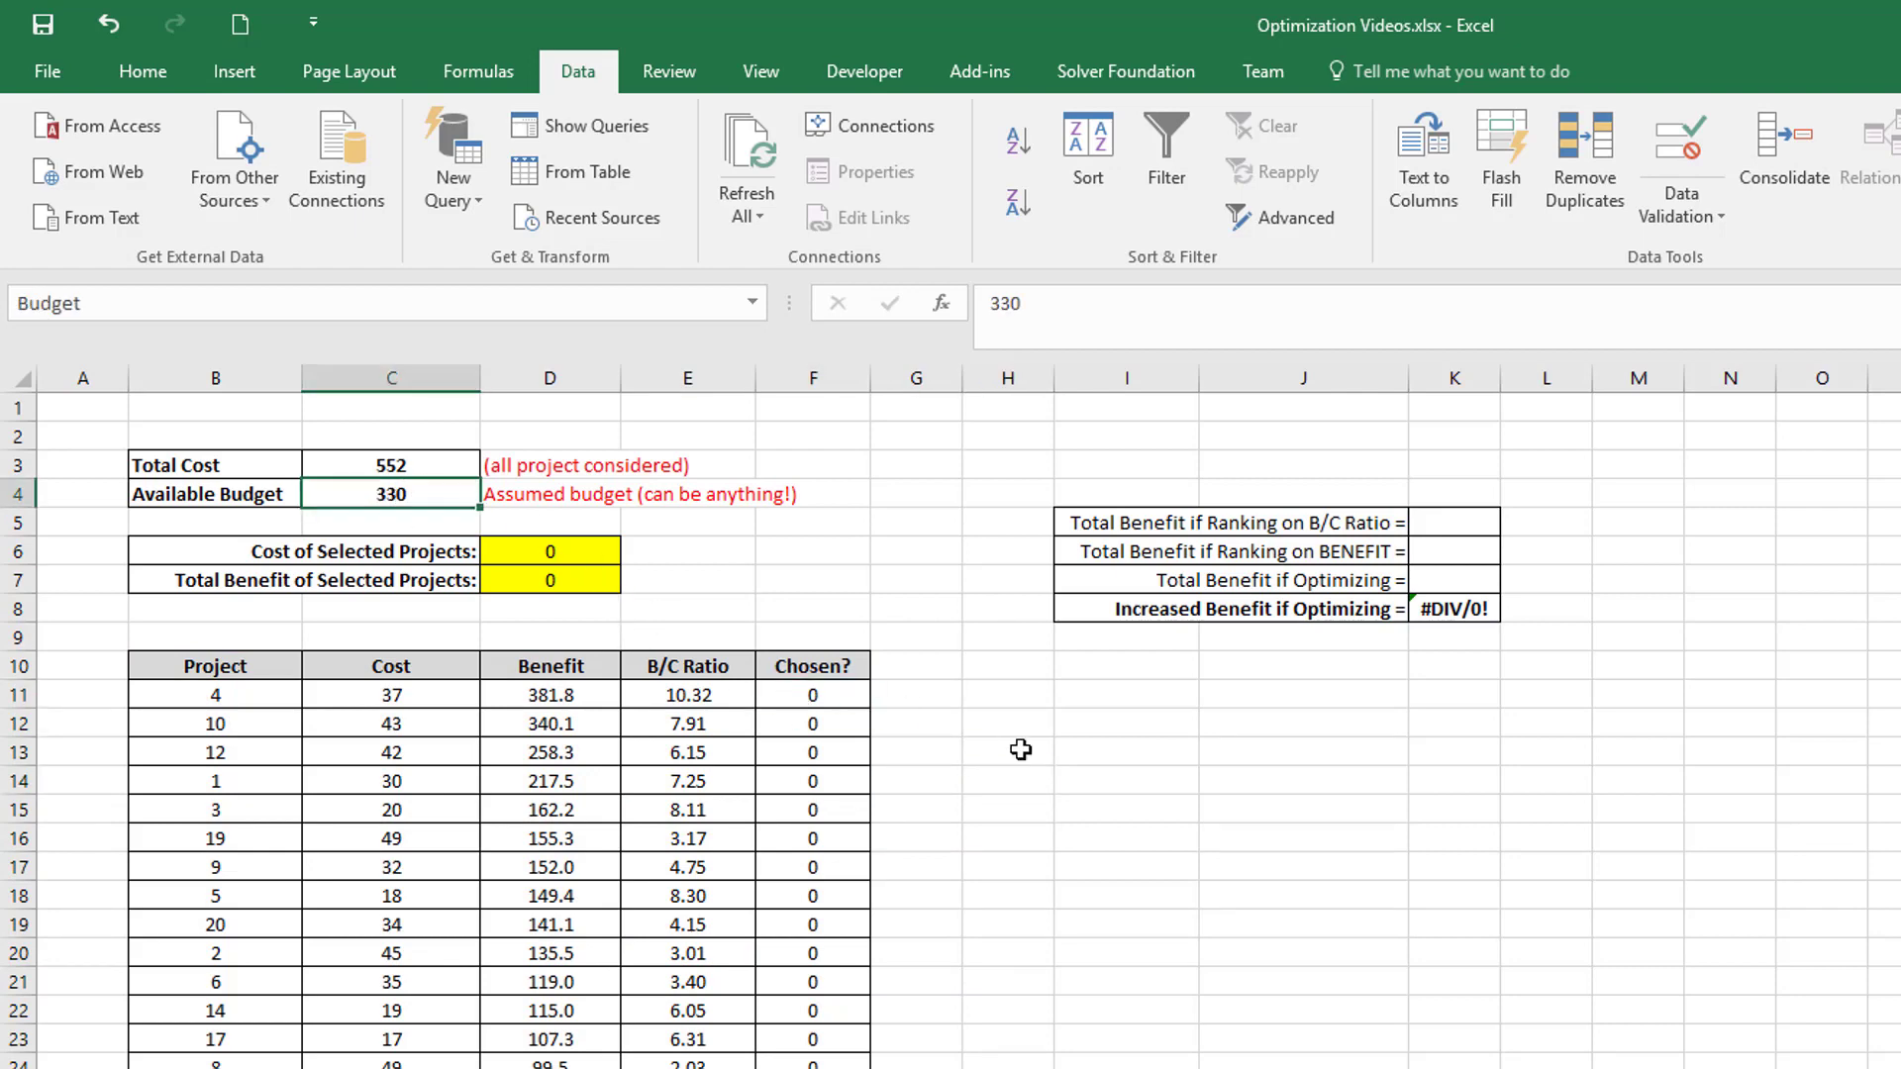
{"action": "left_click", "coordinate": [849, 699]}
{"action": "type", "text": "1 1 1 1 1"}
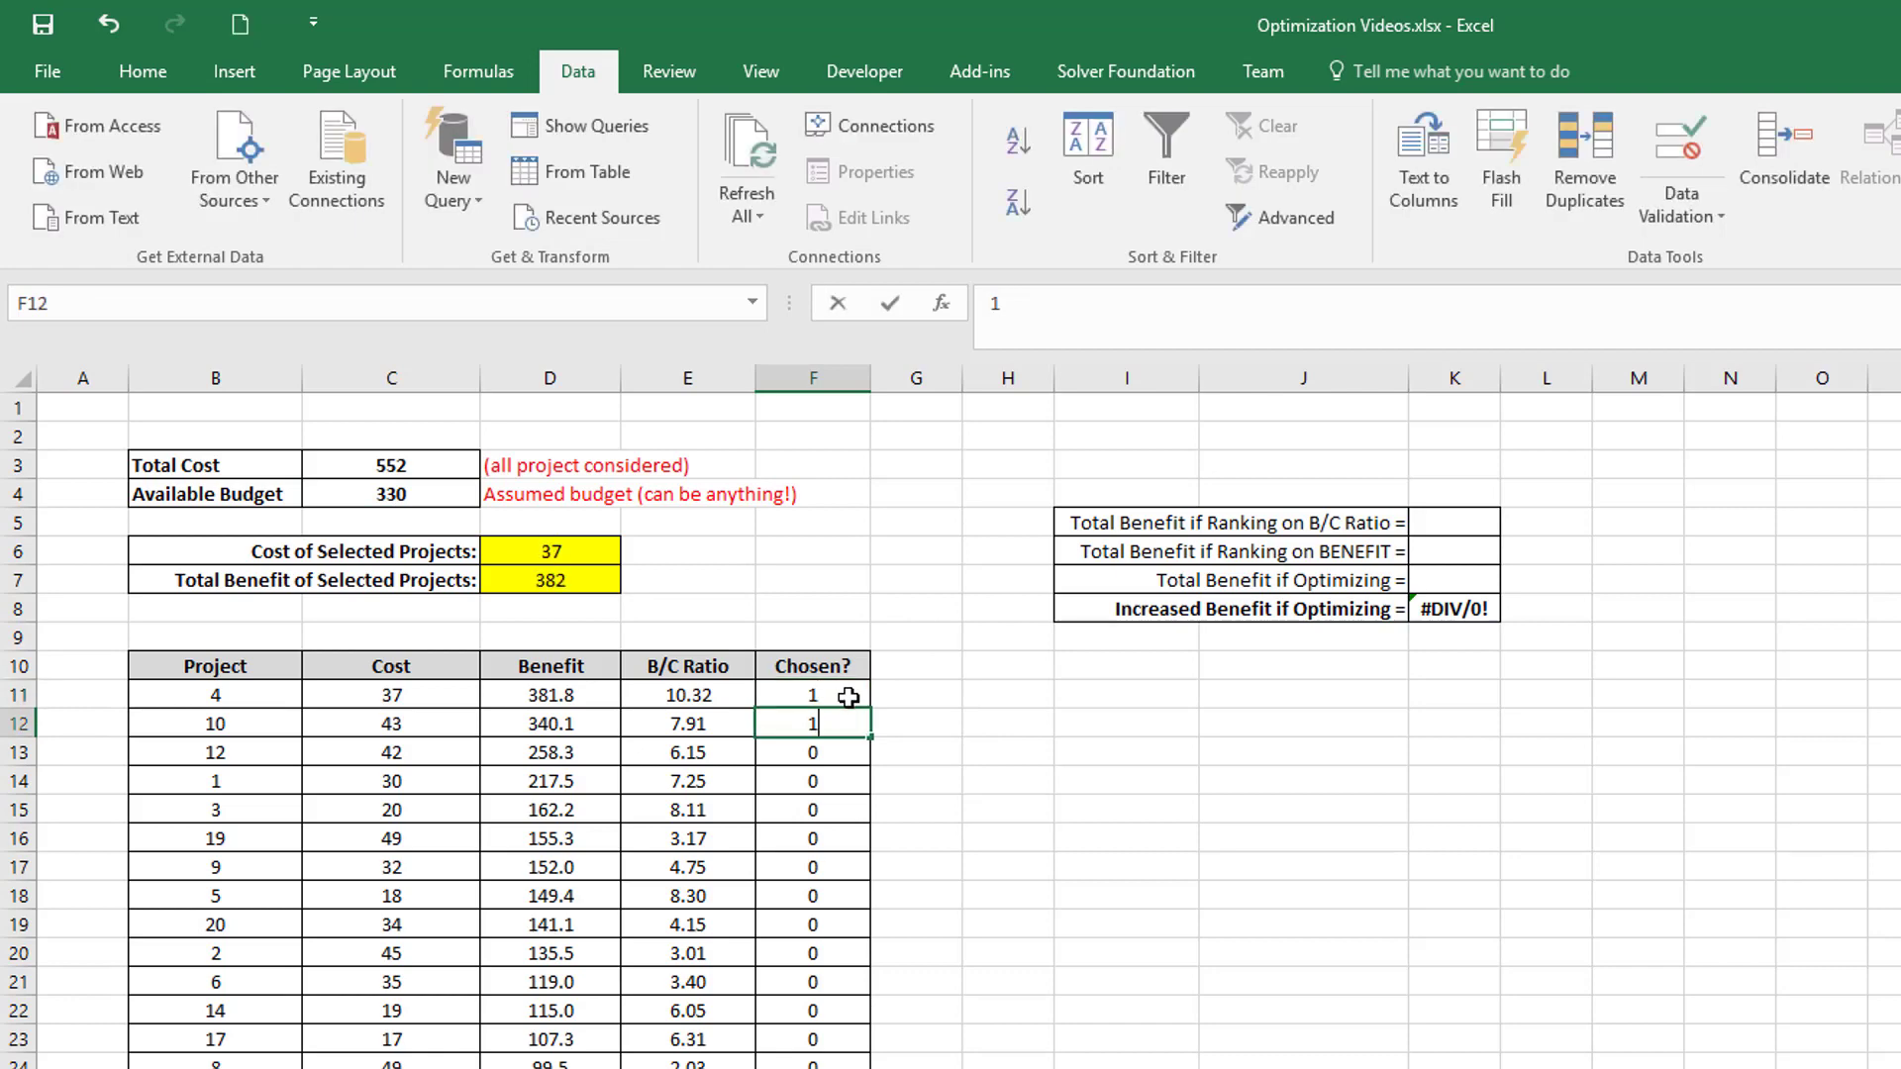
{"action": "key", "text": "Return"}
{"action": "type", "text": "1"}
{"action": "key", "text": "Return"}
{"action": "type", "text": "1"}
{"action": "key", "text": "Return"}
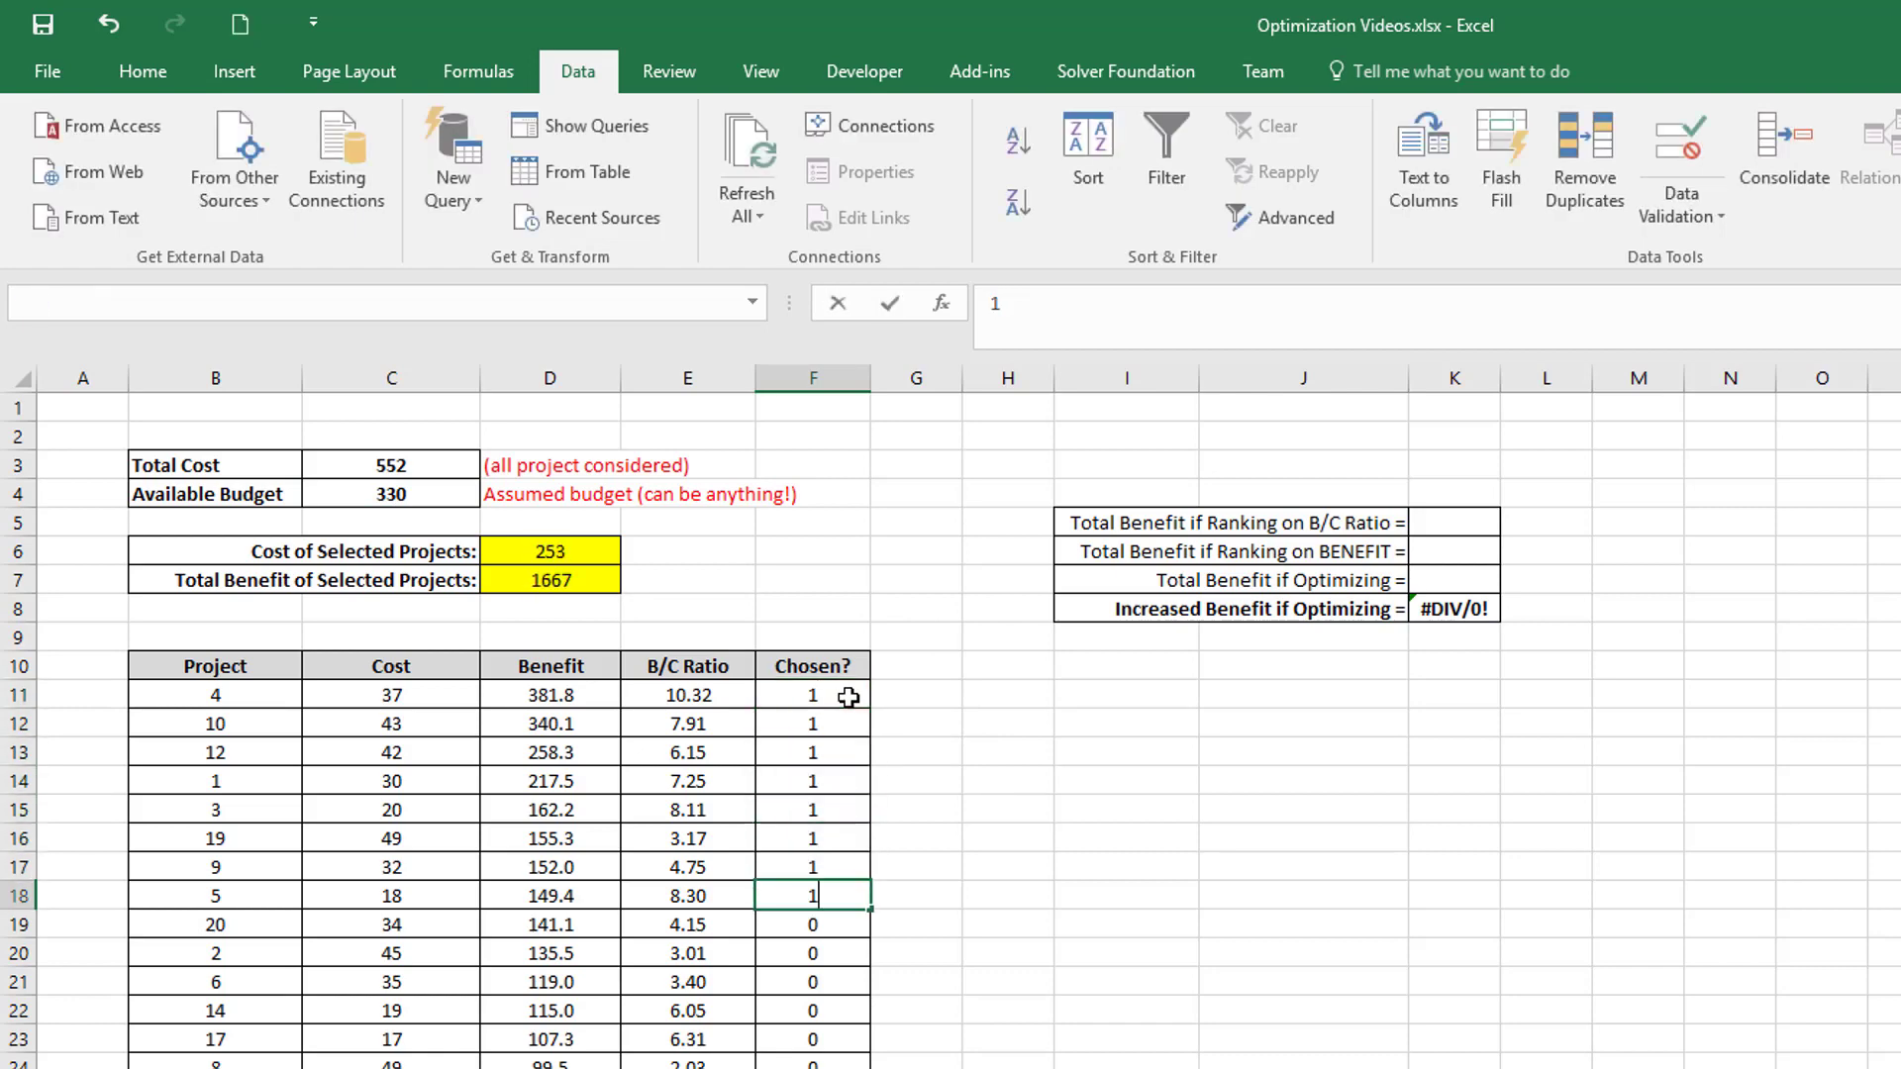
{"action": "type", "text": "1"}
{"action": "key", "text": "Return"}
{"action": "type", "text": "1"}
{"action": "key", "text": "Return"}
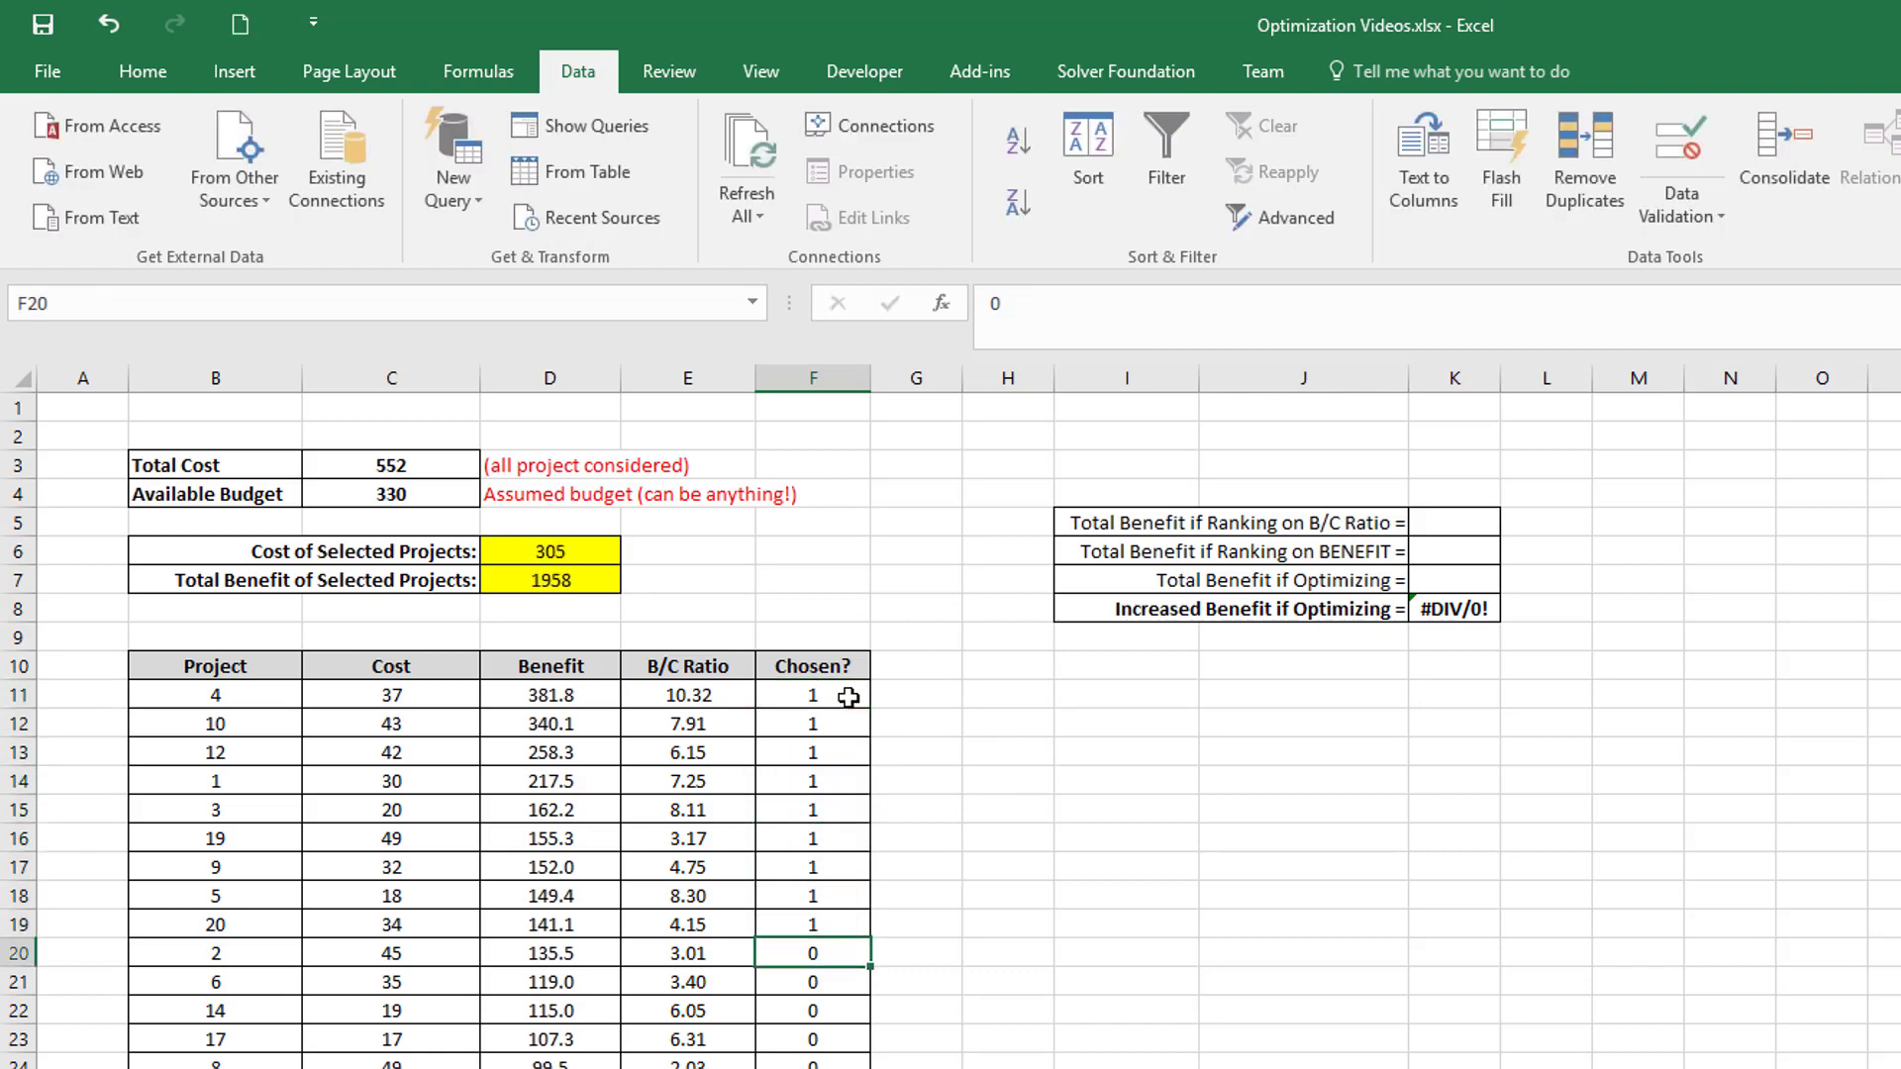
{"action": "type", "text": "1"}
{"action": "key", "text": "Return"}
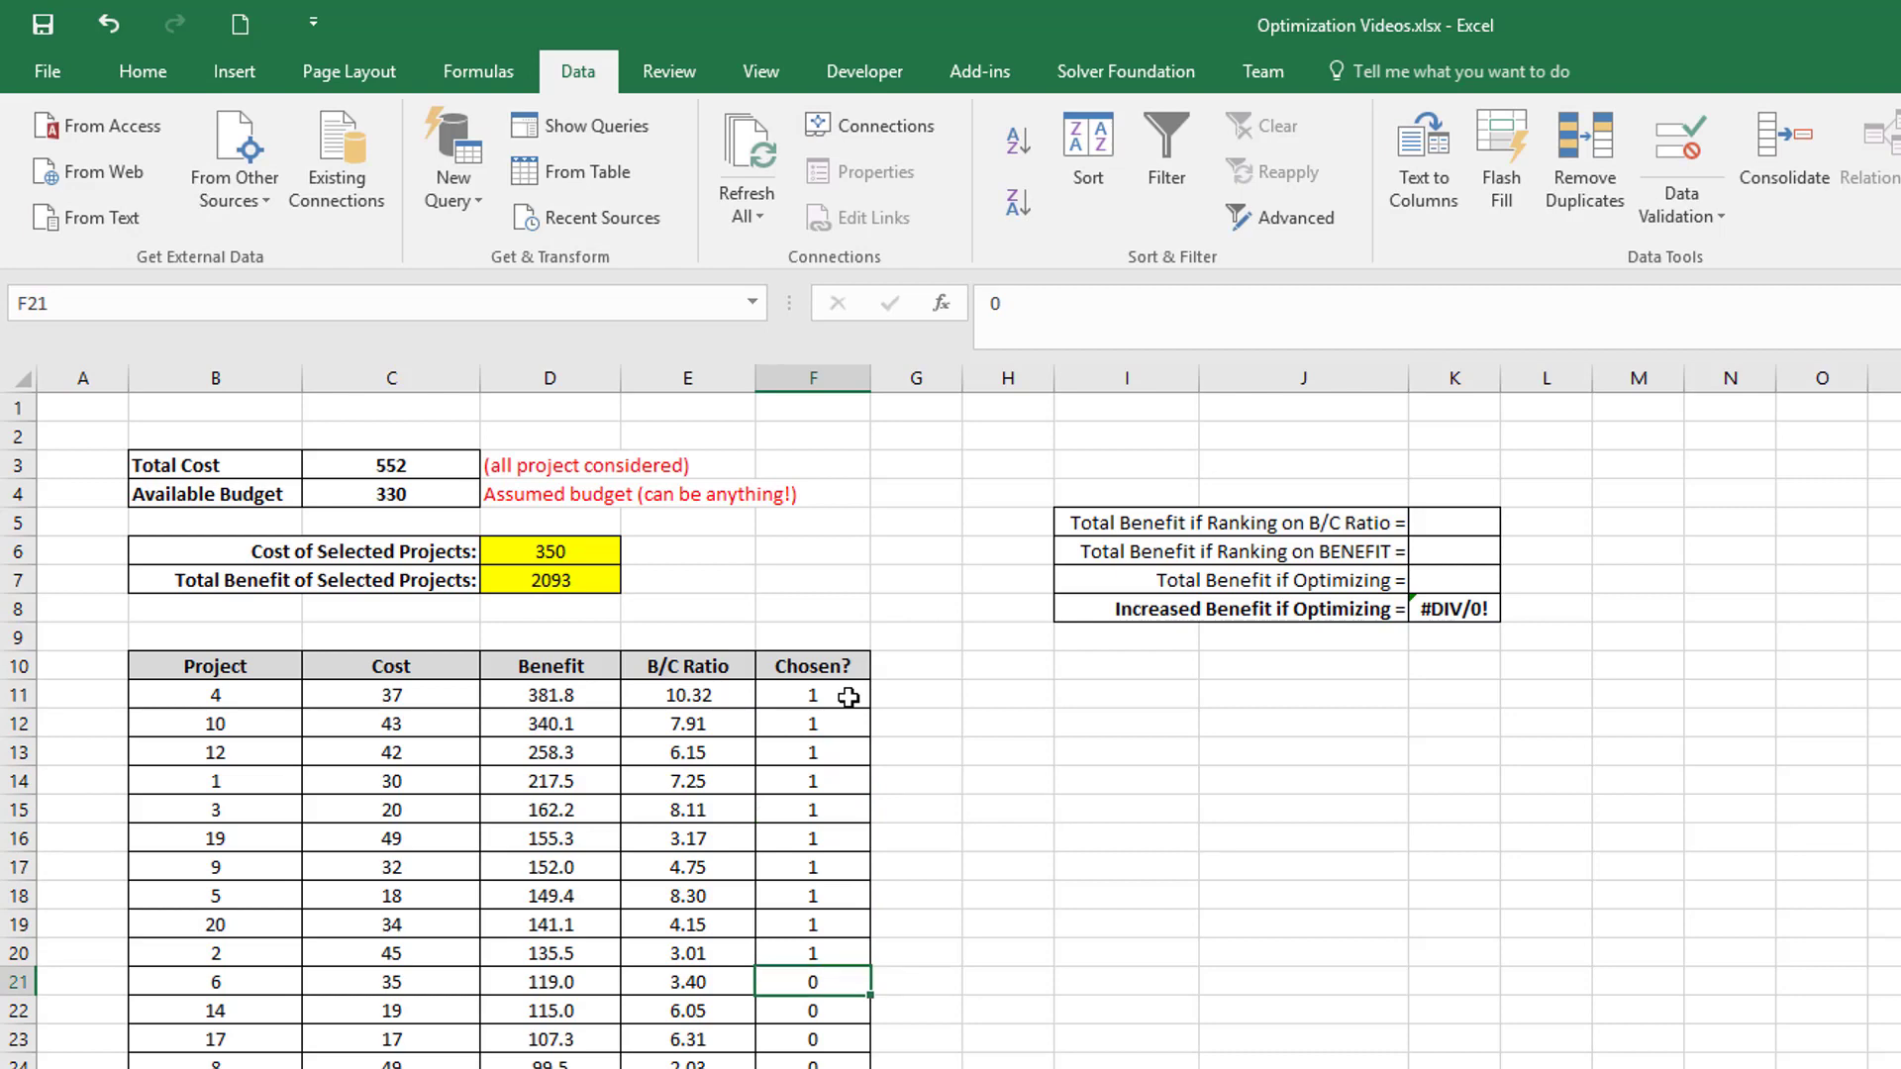
Step: Set the over-budget project back to 0 and start entering the benefit-ranking total in K6
{"action": "key", "text": "Up"}
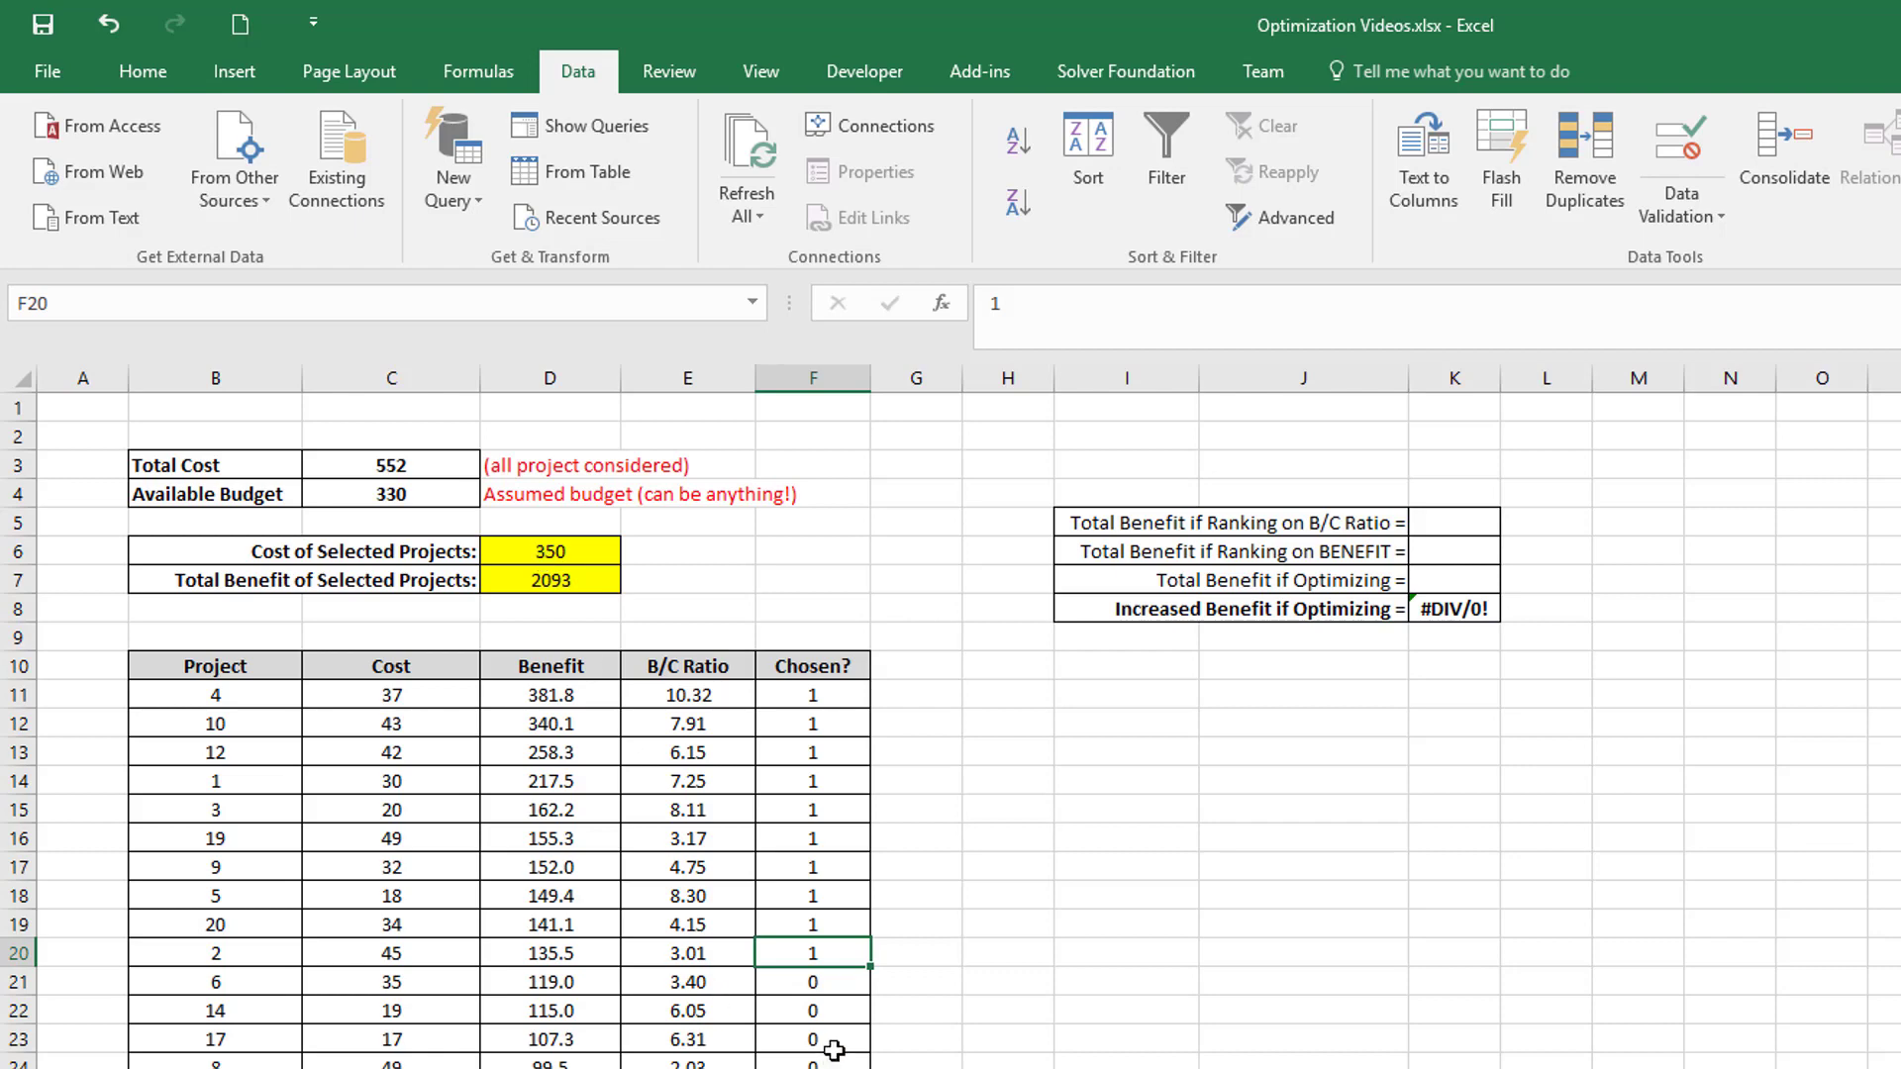
{"action": "type", "text": "0"}
{"action": "key", "text": "Up"}
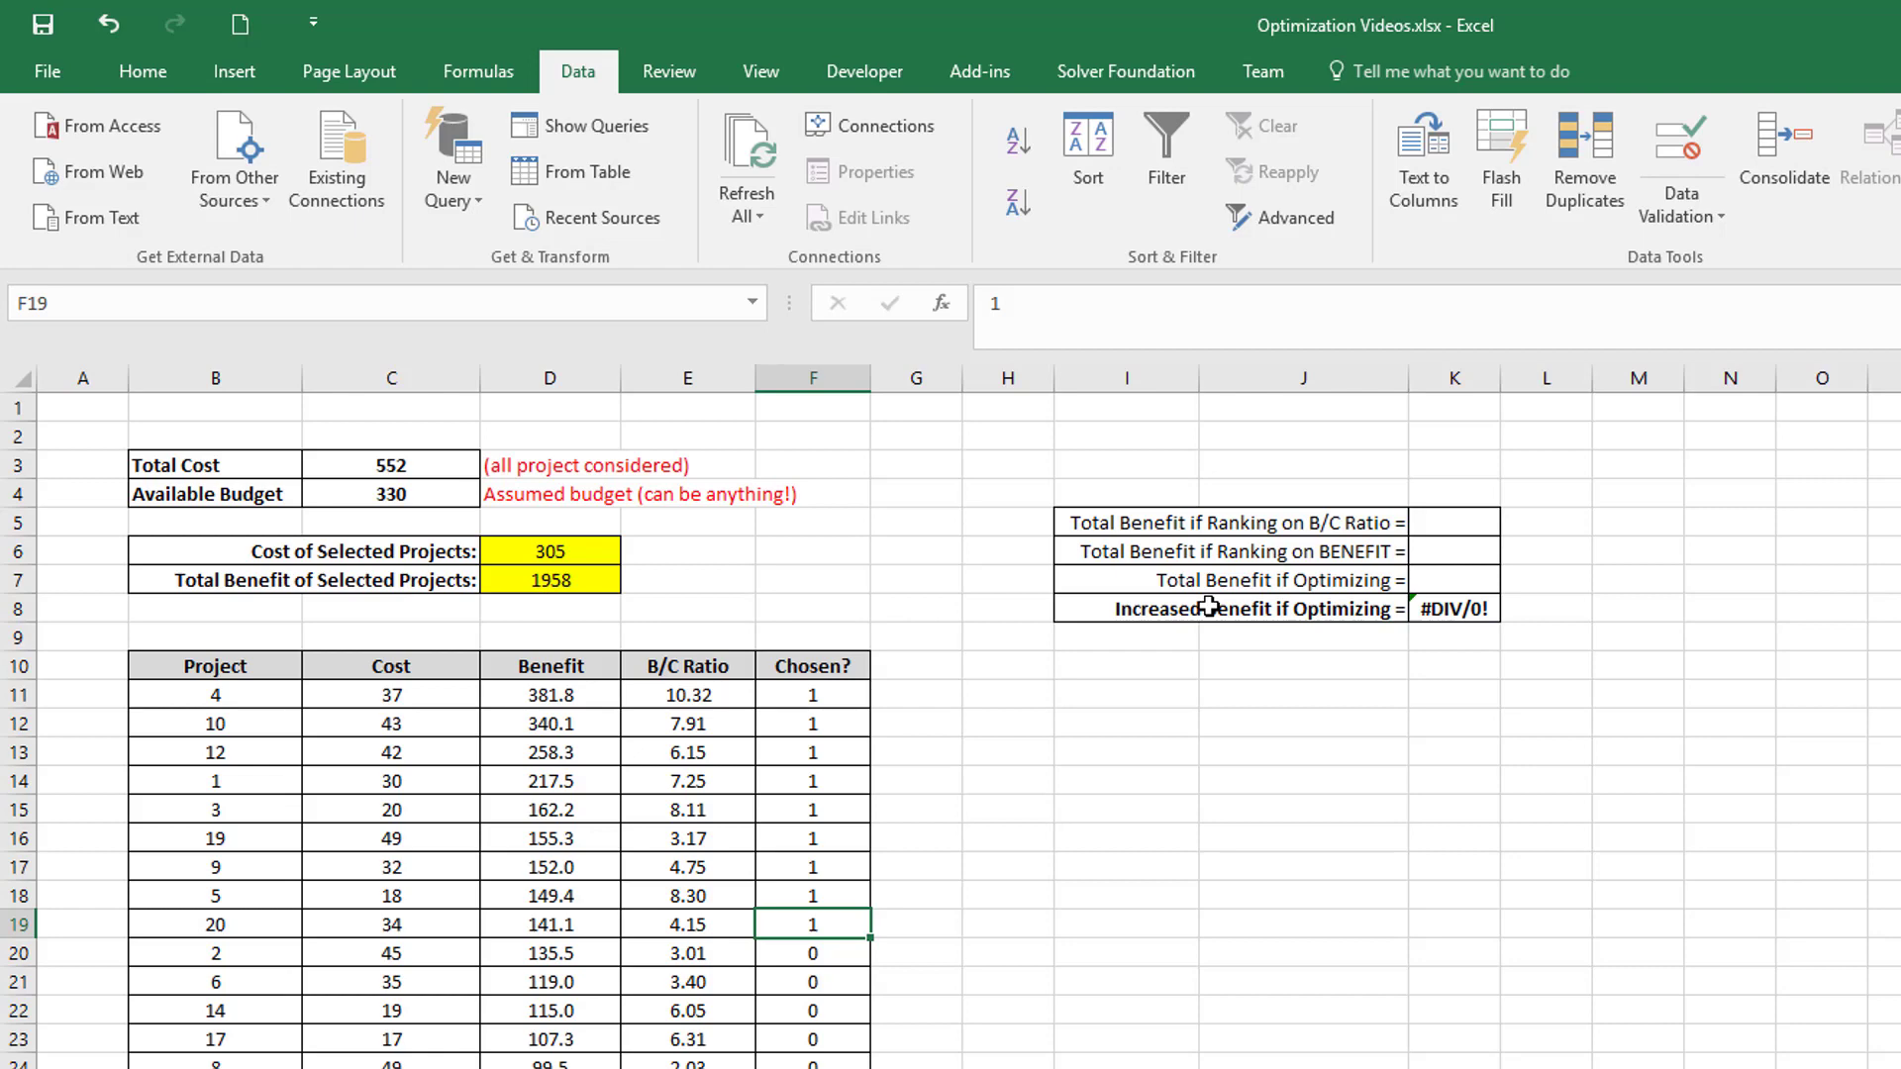
{"action": "left_click", "coordinate": [1444, 553]}
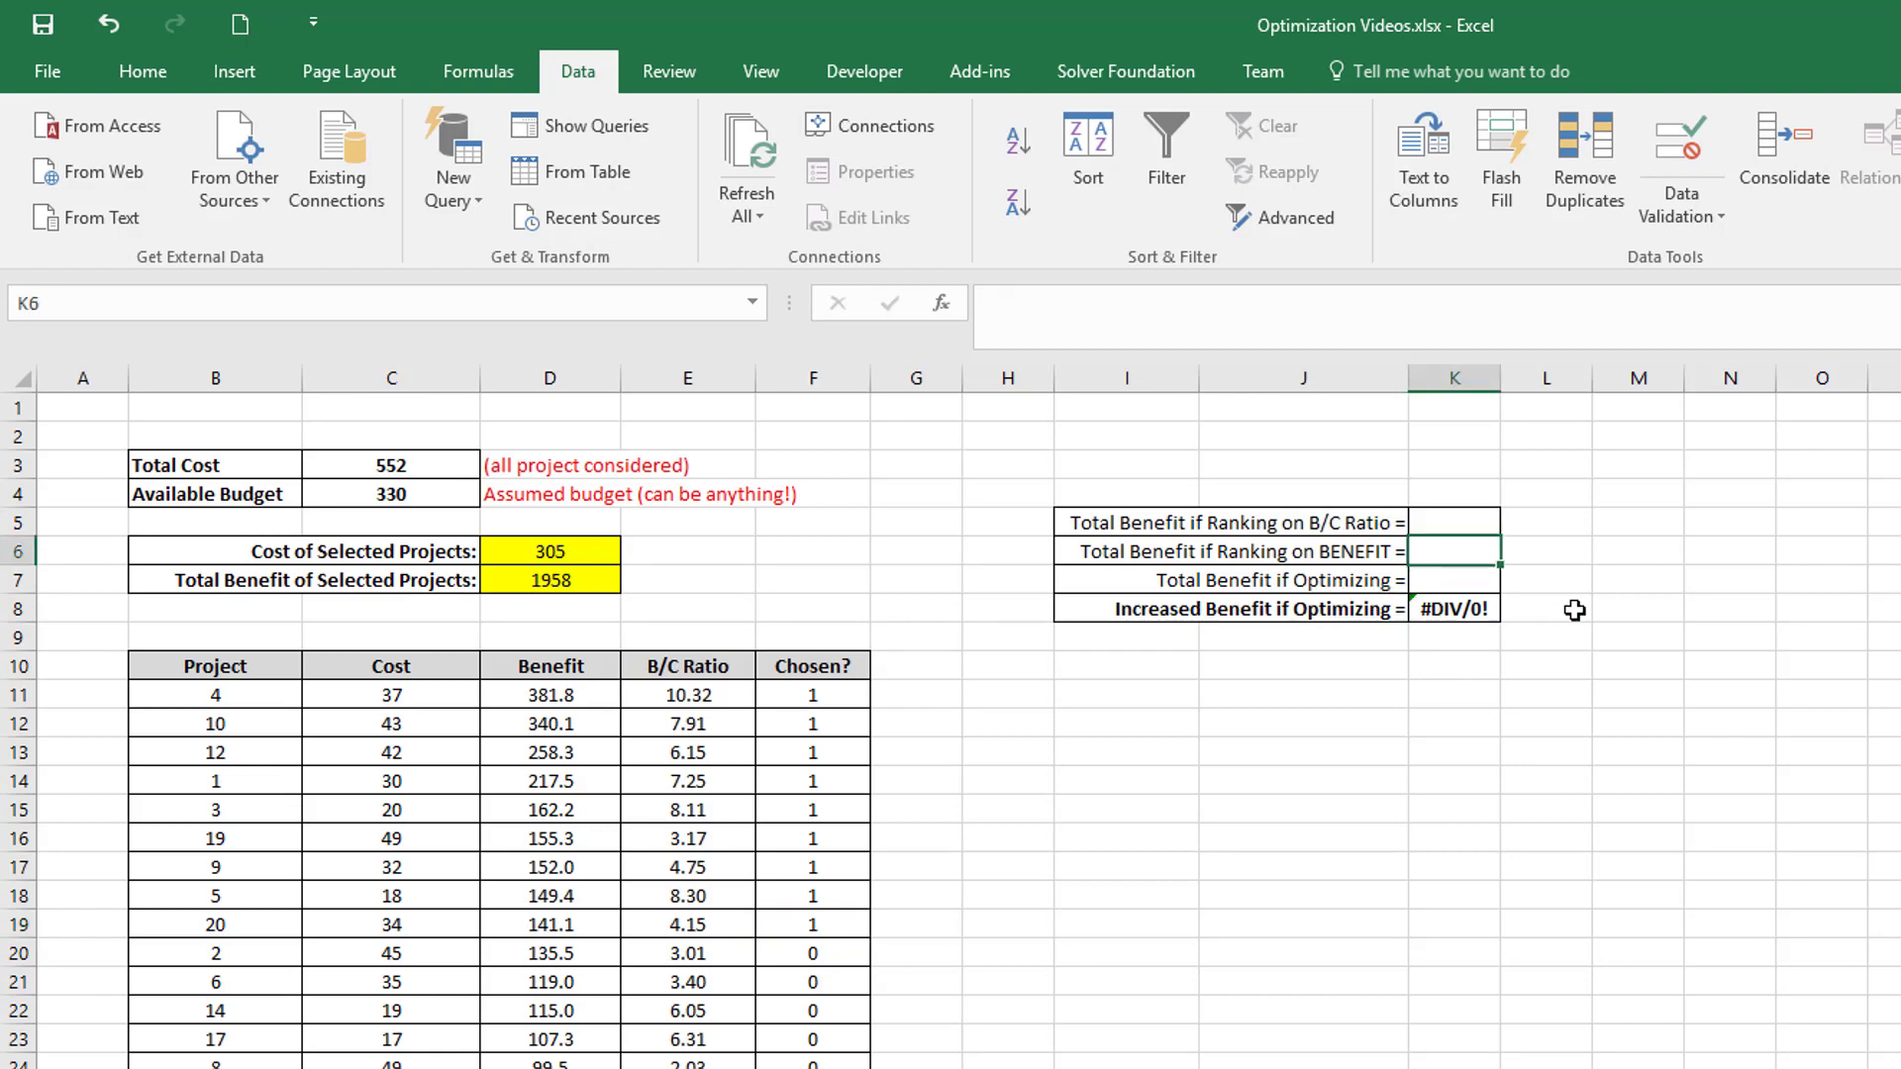
{"action": "type", "text": "198"}
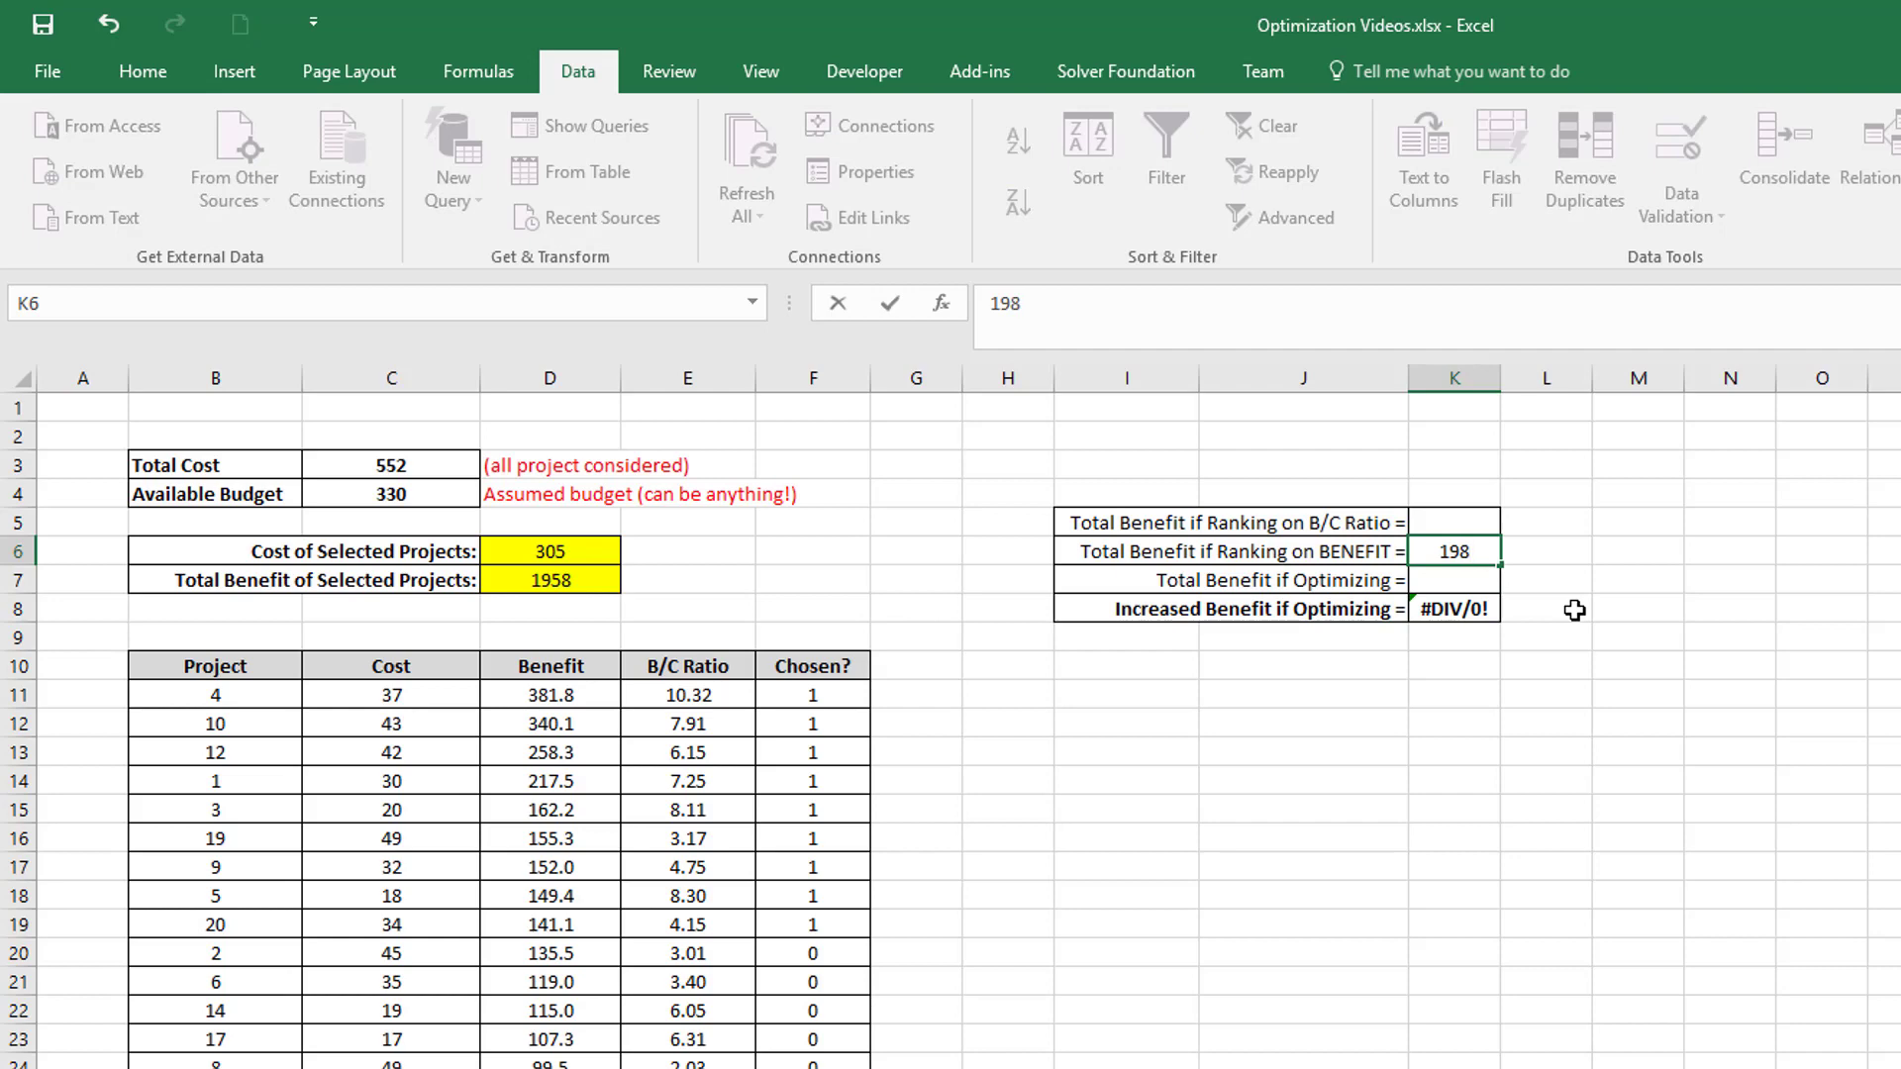
{"action": "type", "text": "8"}
Step: Commit 1958 as the benefit-ranking total and reset the Chosen? flags to 0
{"action": "key", "text": "Return"}
{"action": "left_click", "coordinate": [1046, 800]}
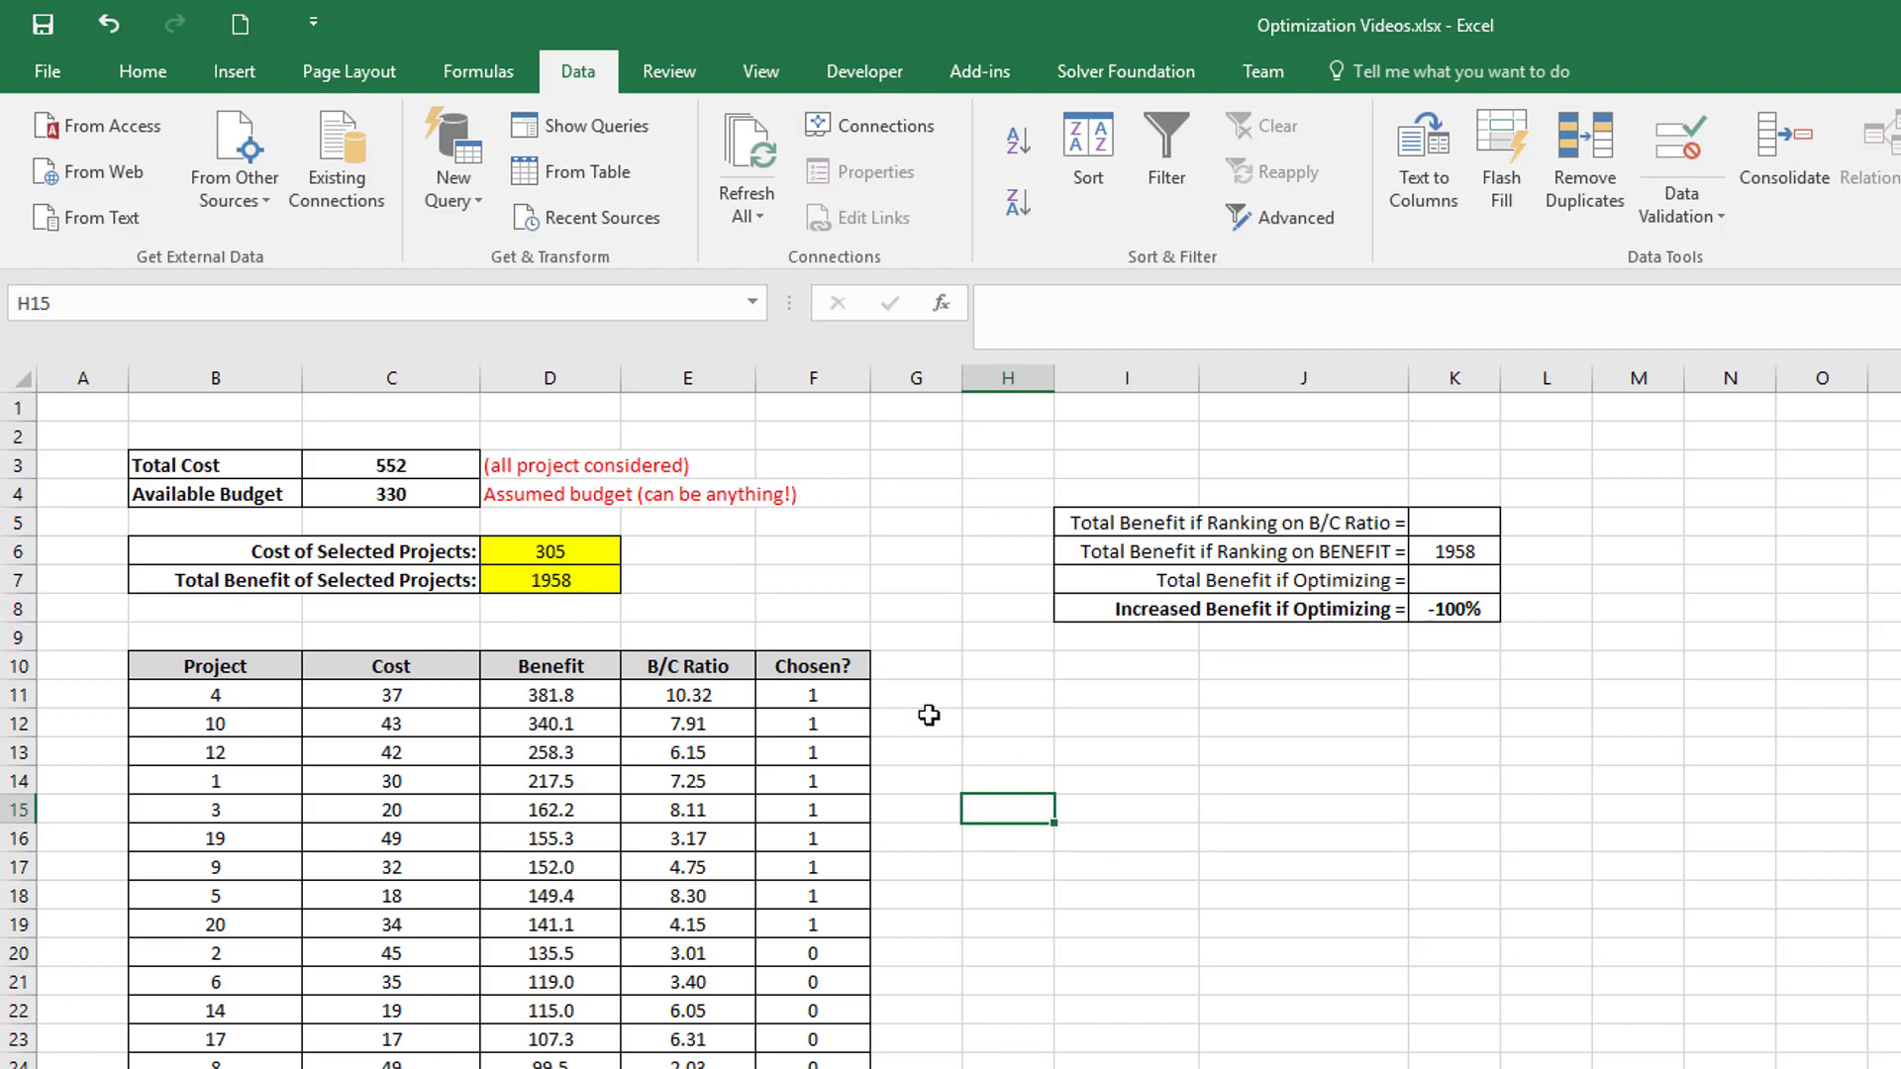
{"action": "left_click", "coordinate": [815, 982]}
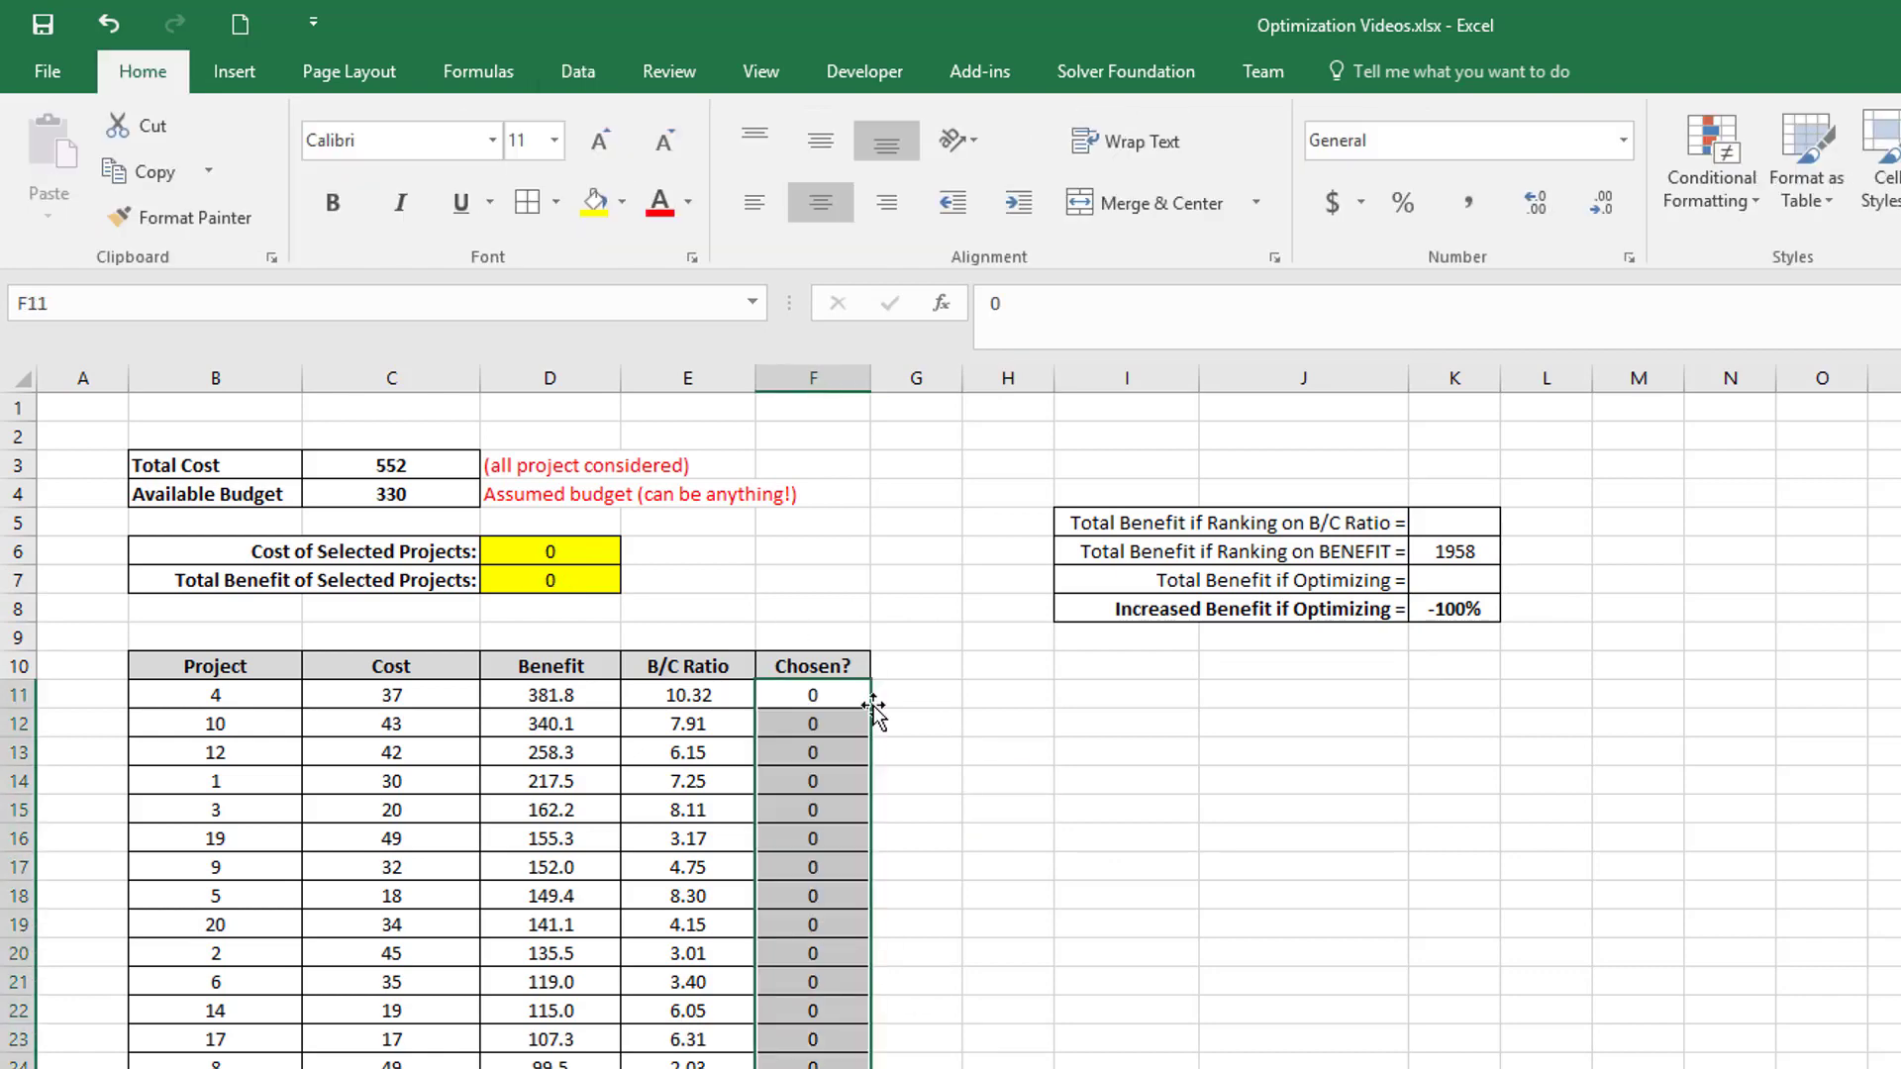
{"action": "left_click", "coordinate": [1031, 864]}
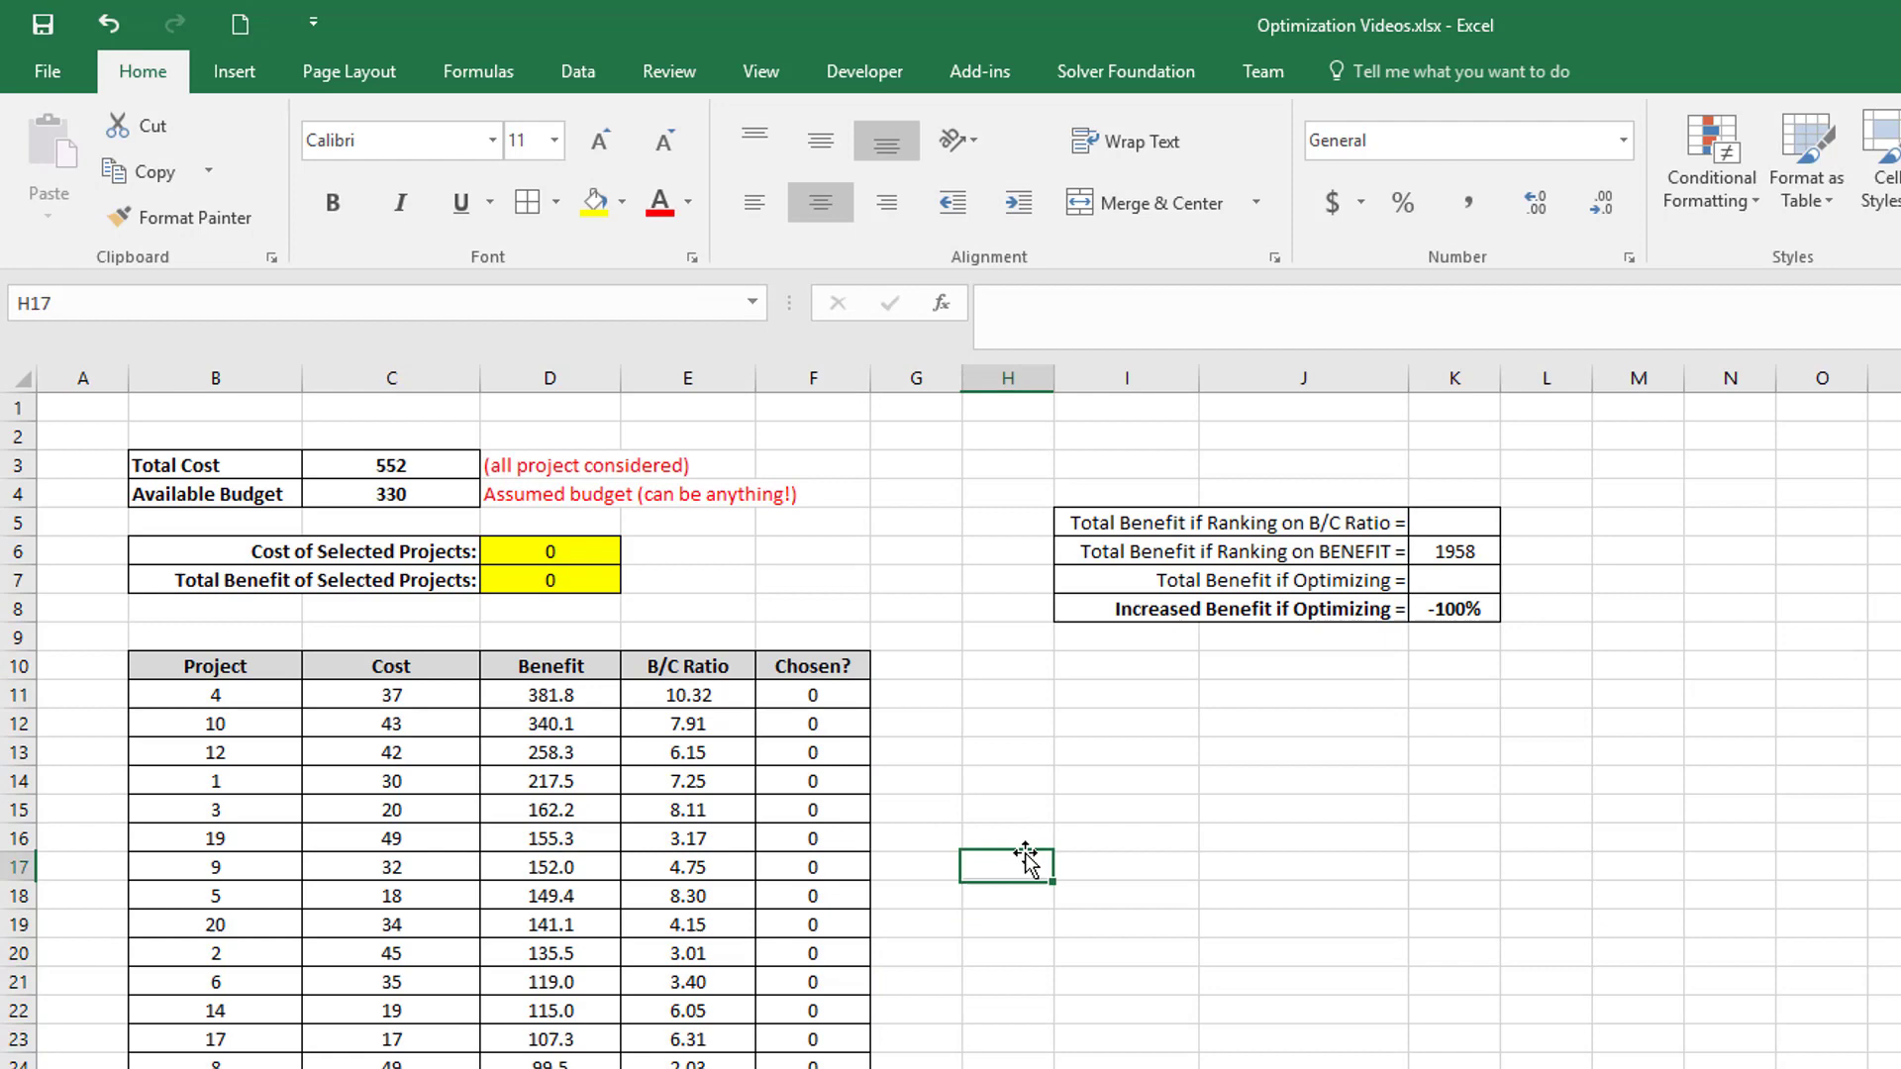
{"action": "left_click", "coordinate": [946, 763]}
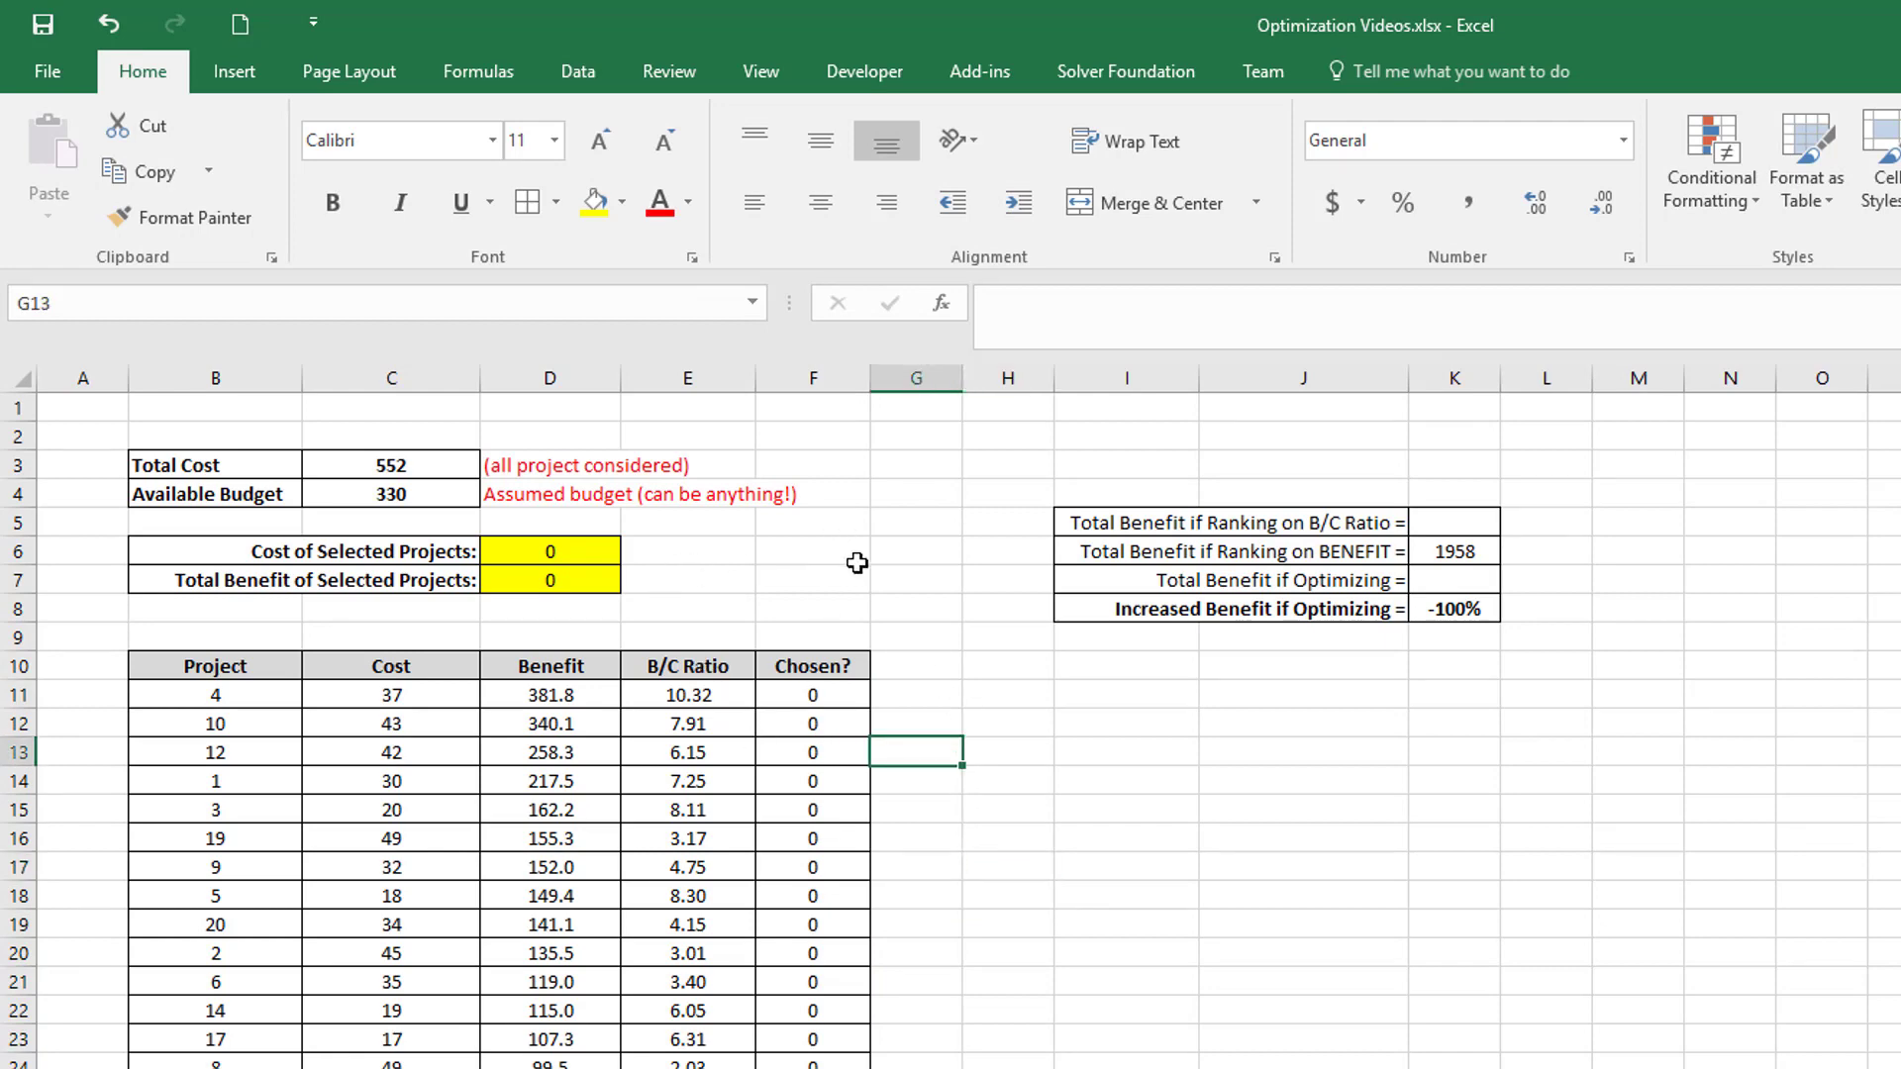
{"action": "left_click", "coordinate": [818, 576]}
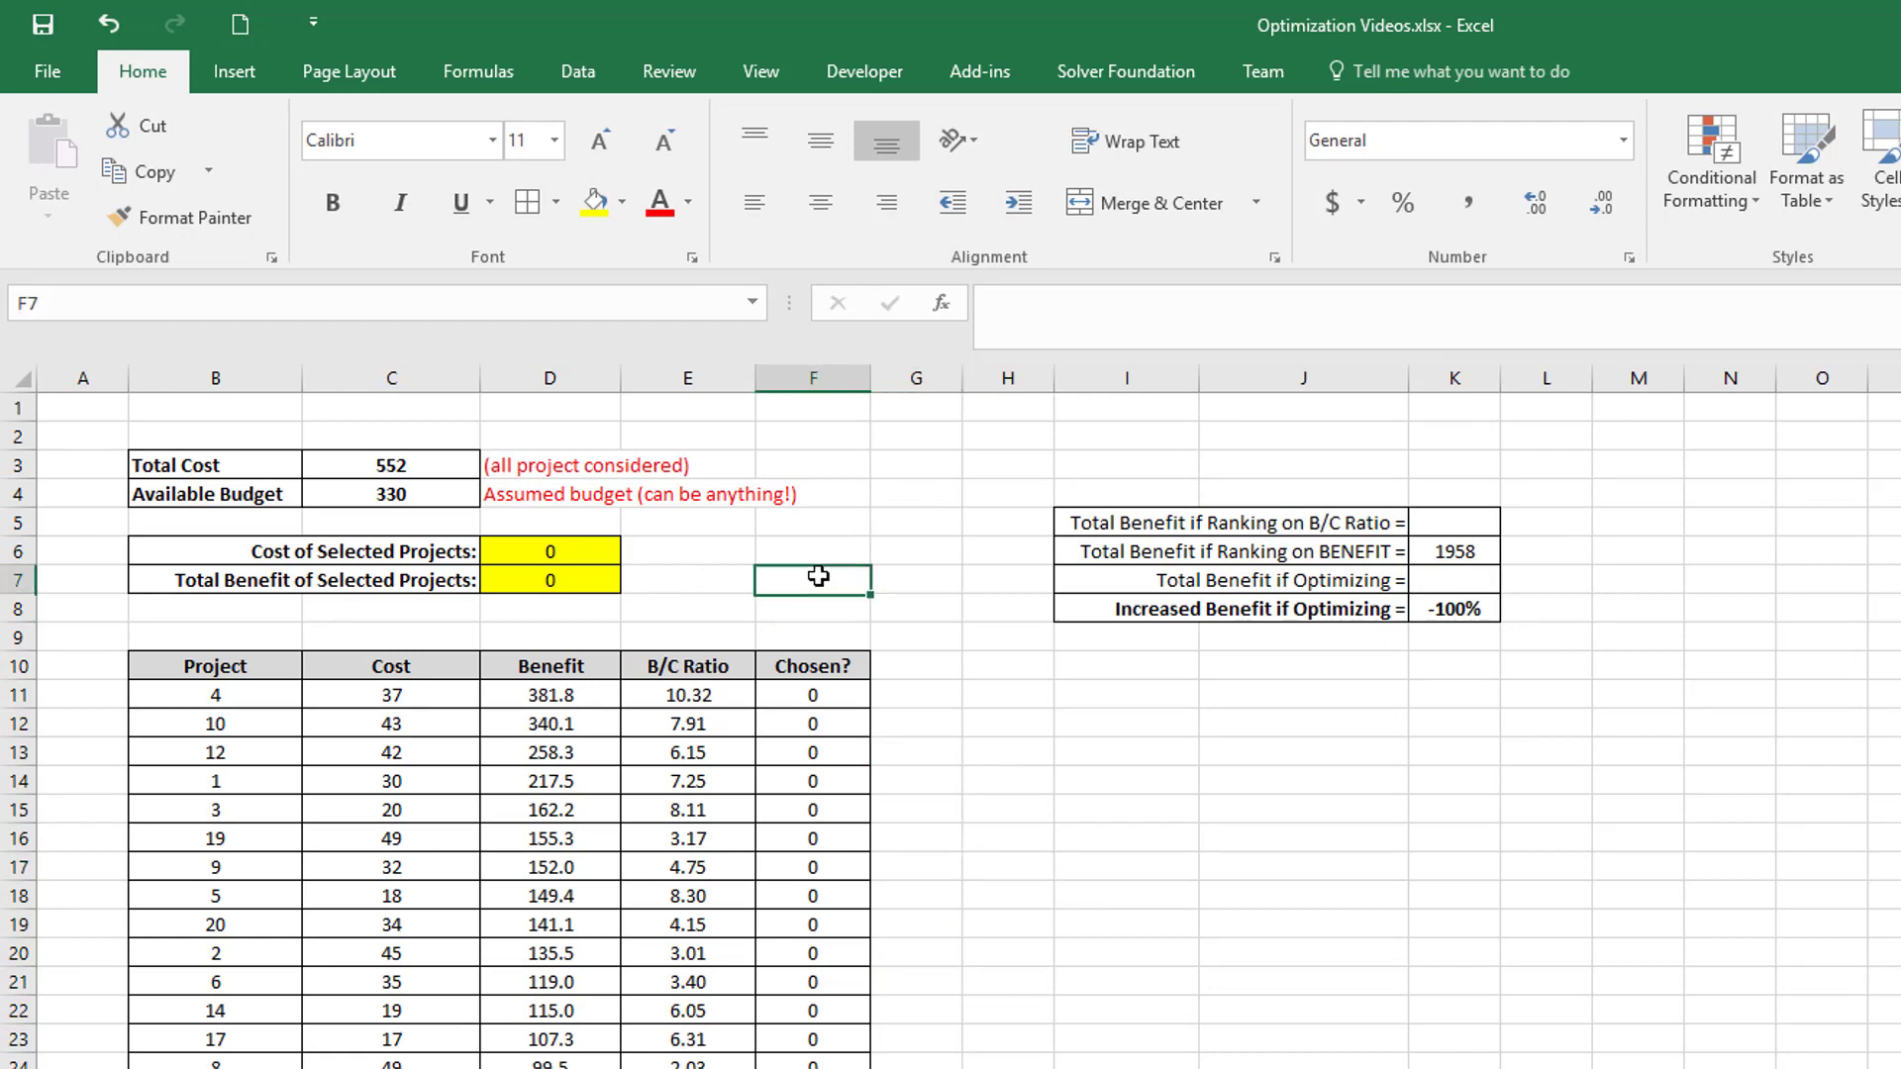
Step: Run Solver on the Chosen? column and keep its solution (cost 326, benefit 2216)
{"action": "left_click", "coordinate": [579, 73]}
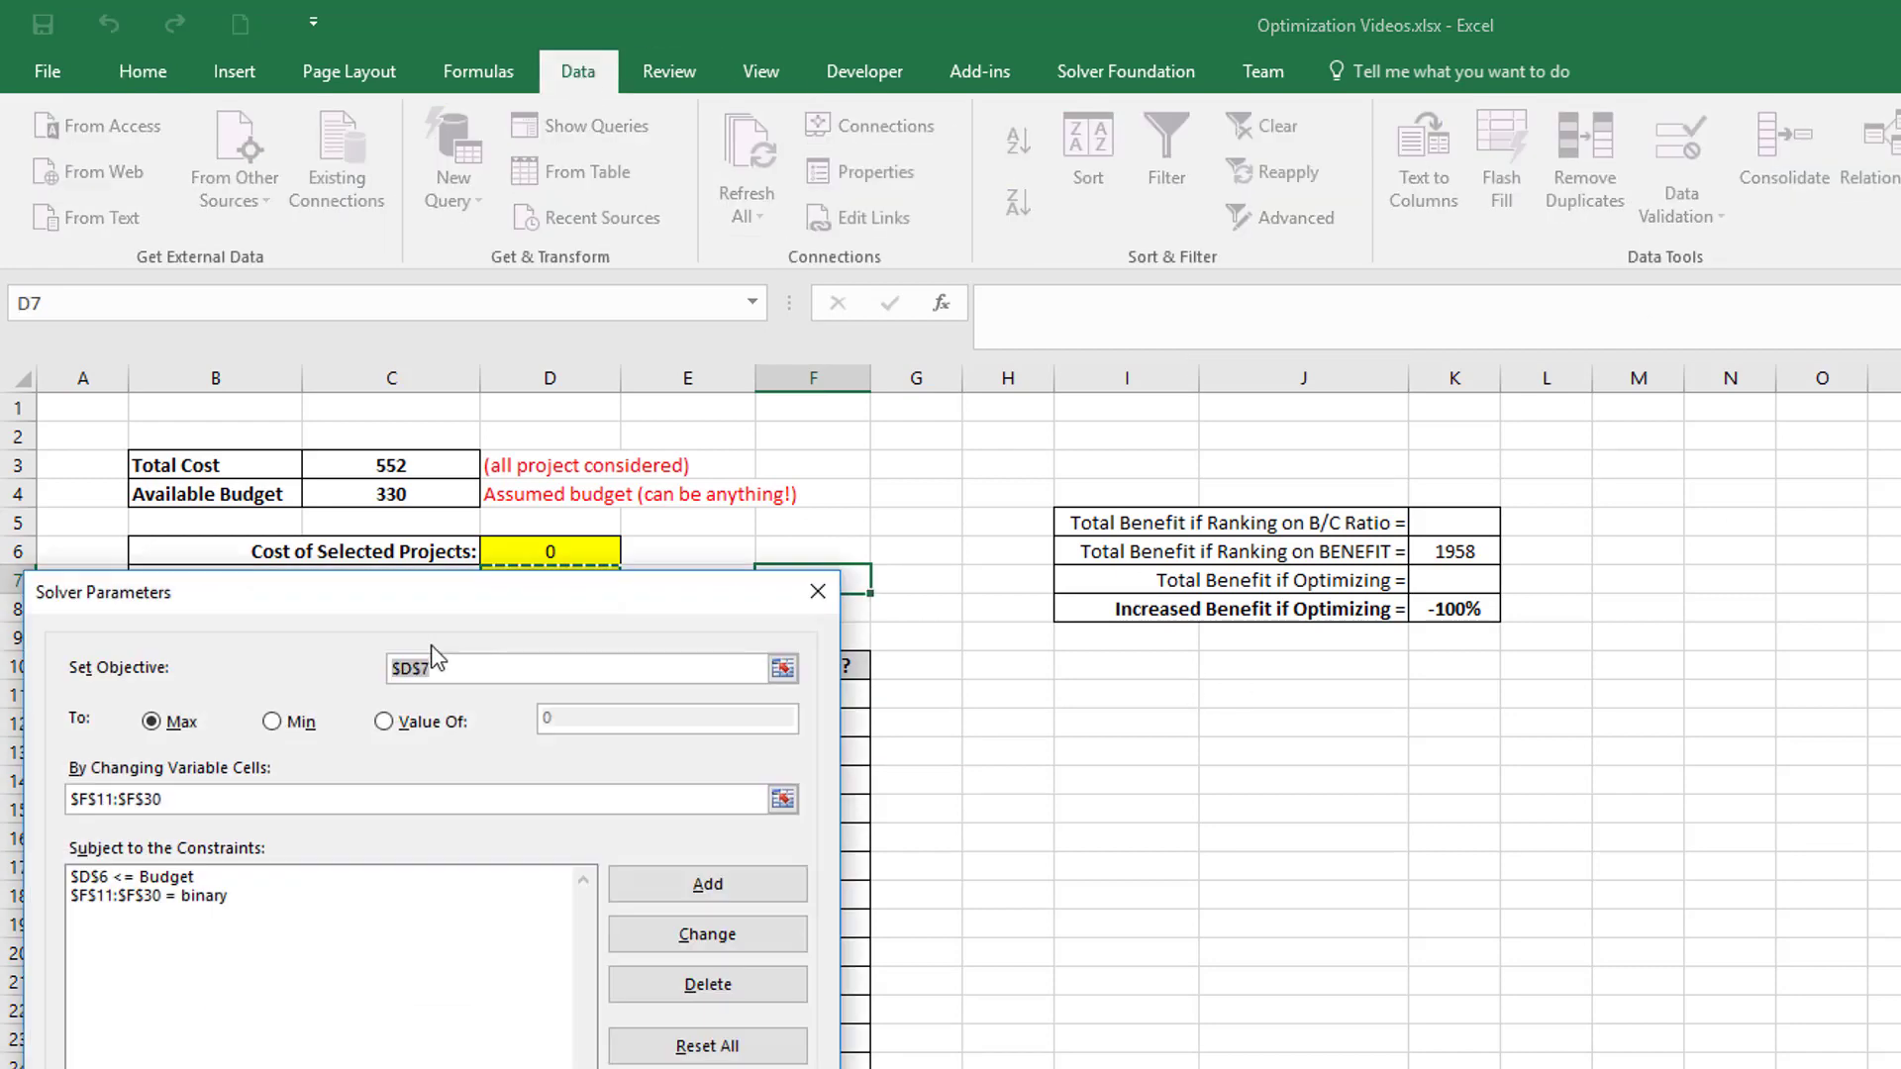
{"action": "left_click_drag", "start_coordinate": [375, 608], "coordinate": [1222, 286]}
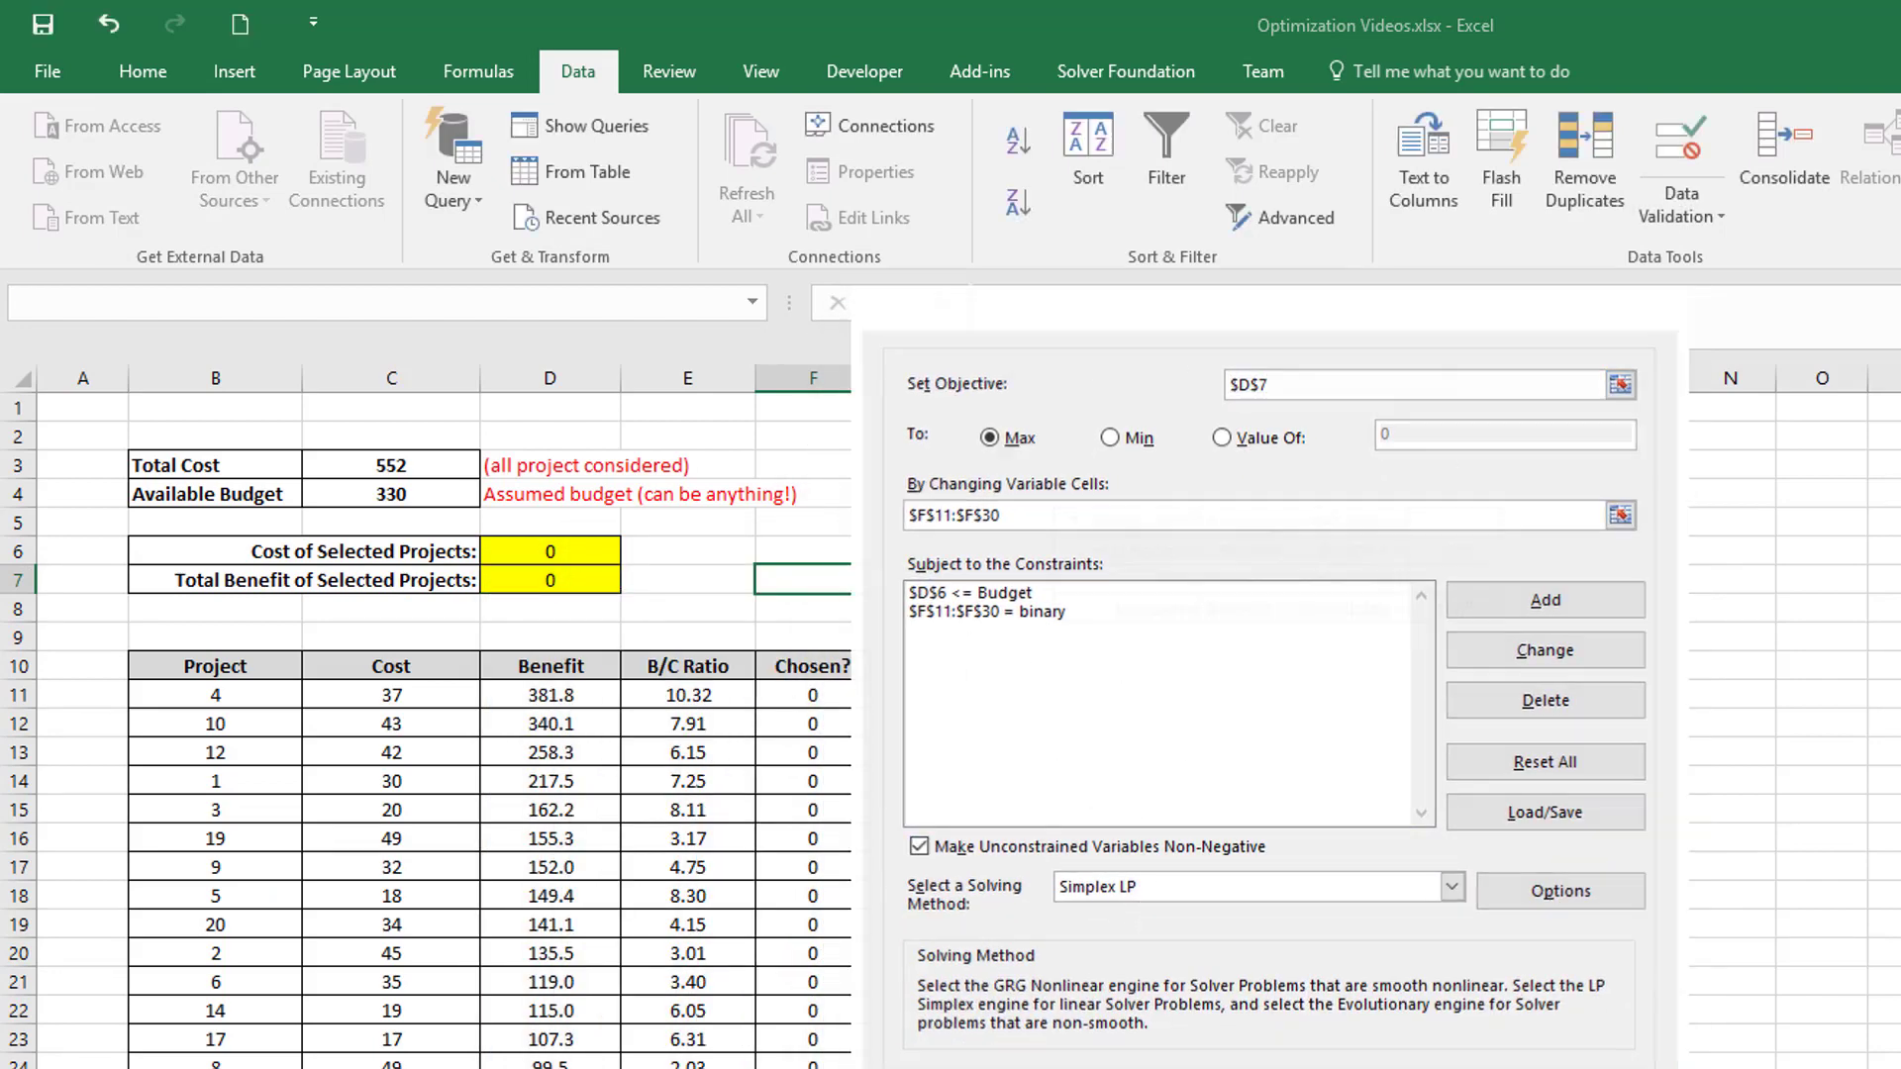
{"action": "key", "text": "Return"}
{"action": "left_click", "coordinate": [1007, 830]}
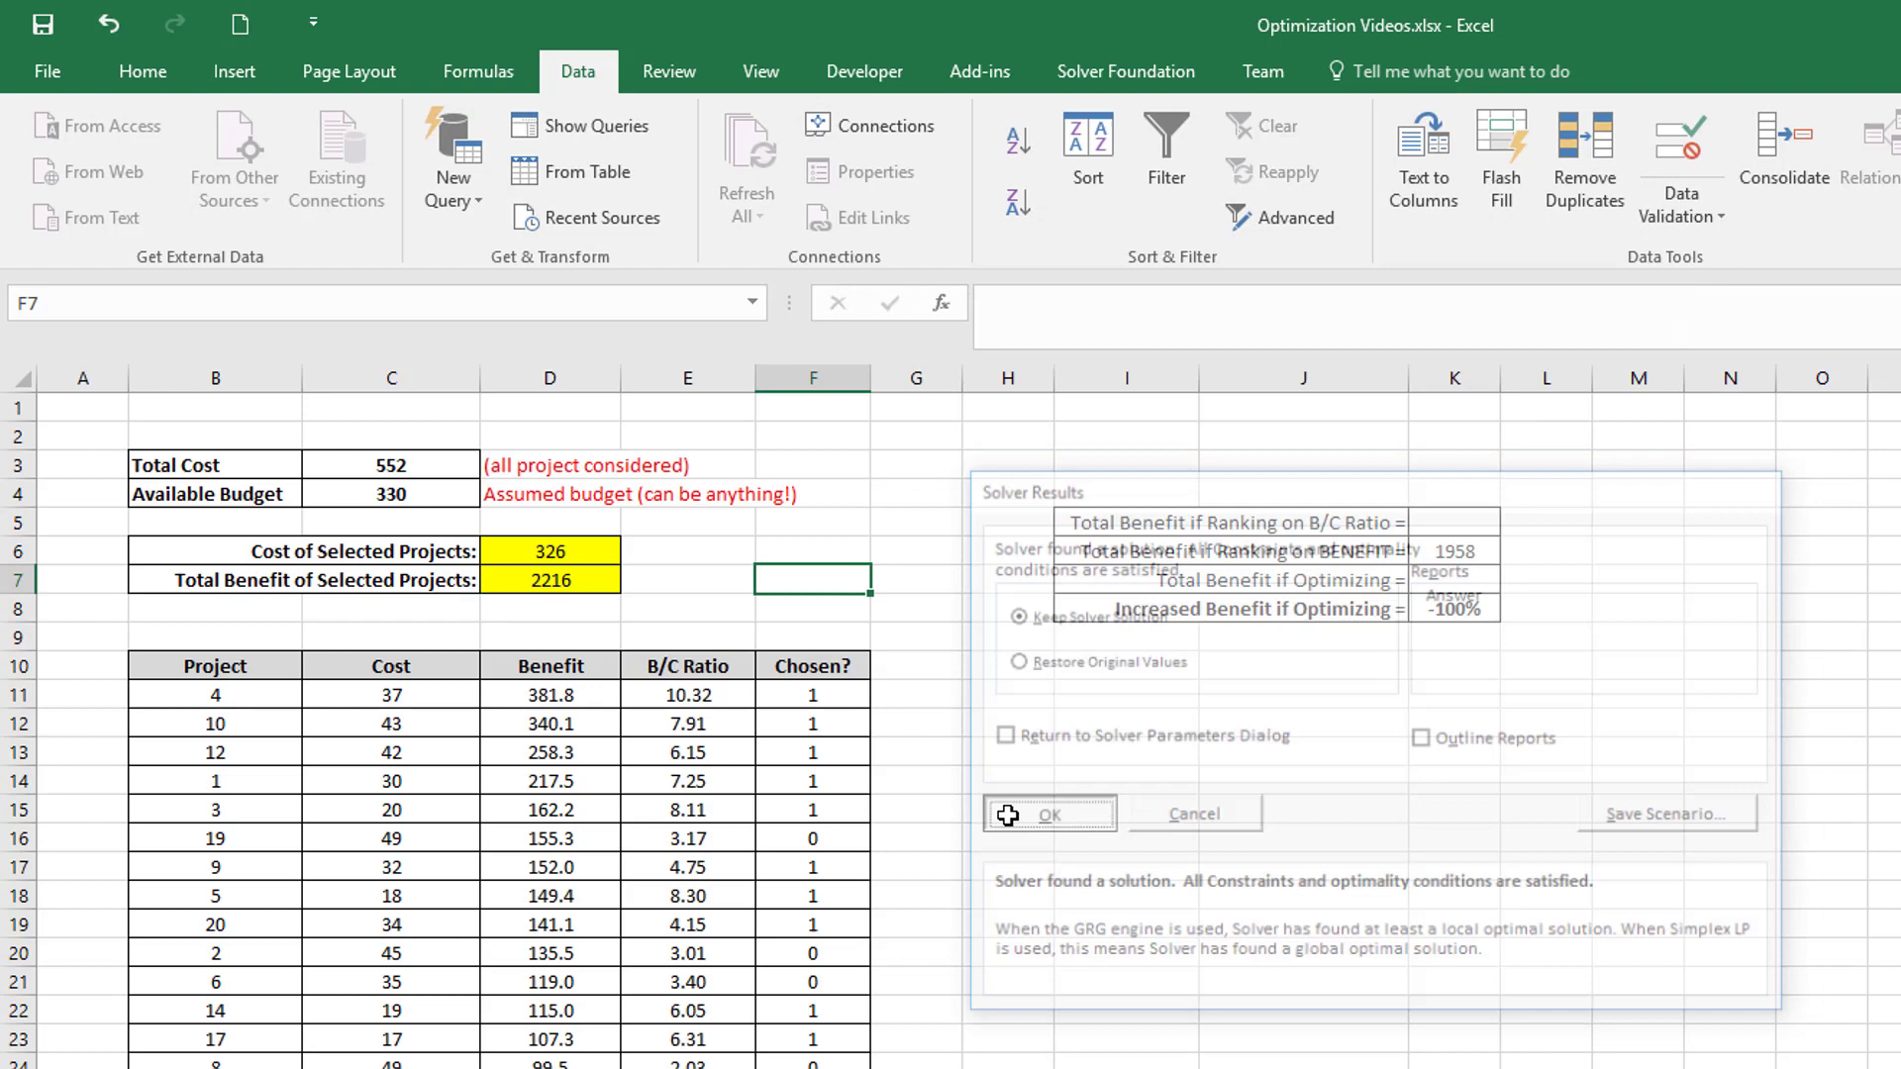
{"action": "left_click", "coordinate": [1019, 777]}
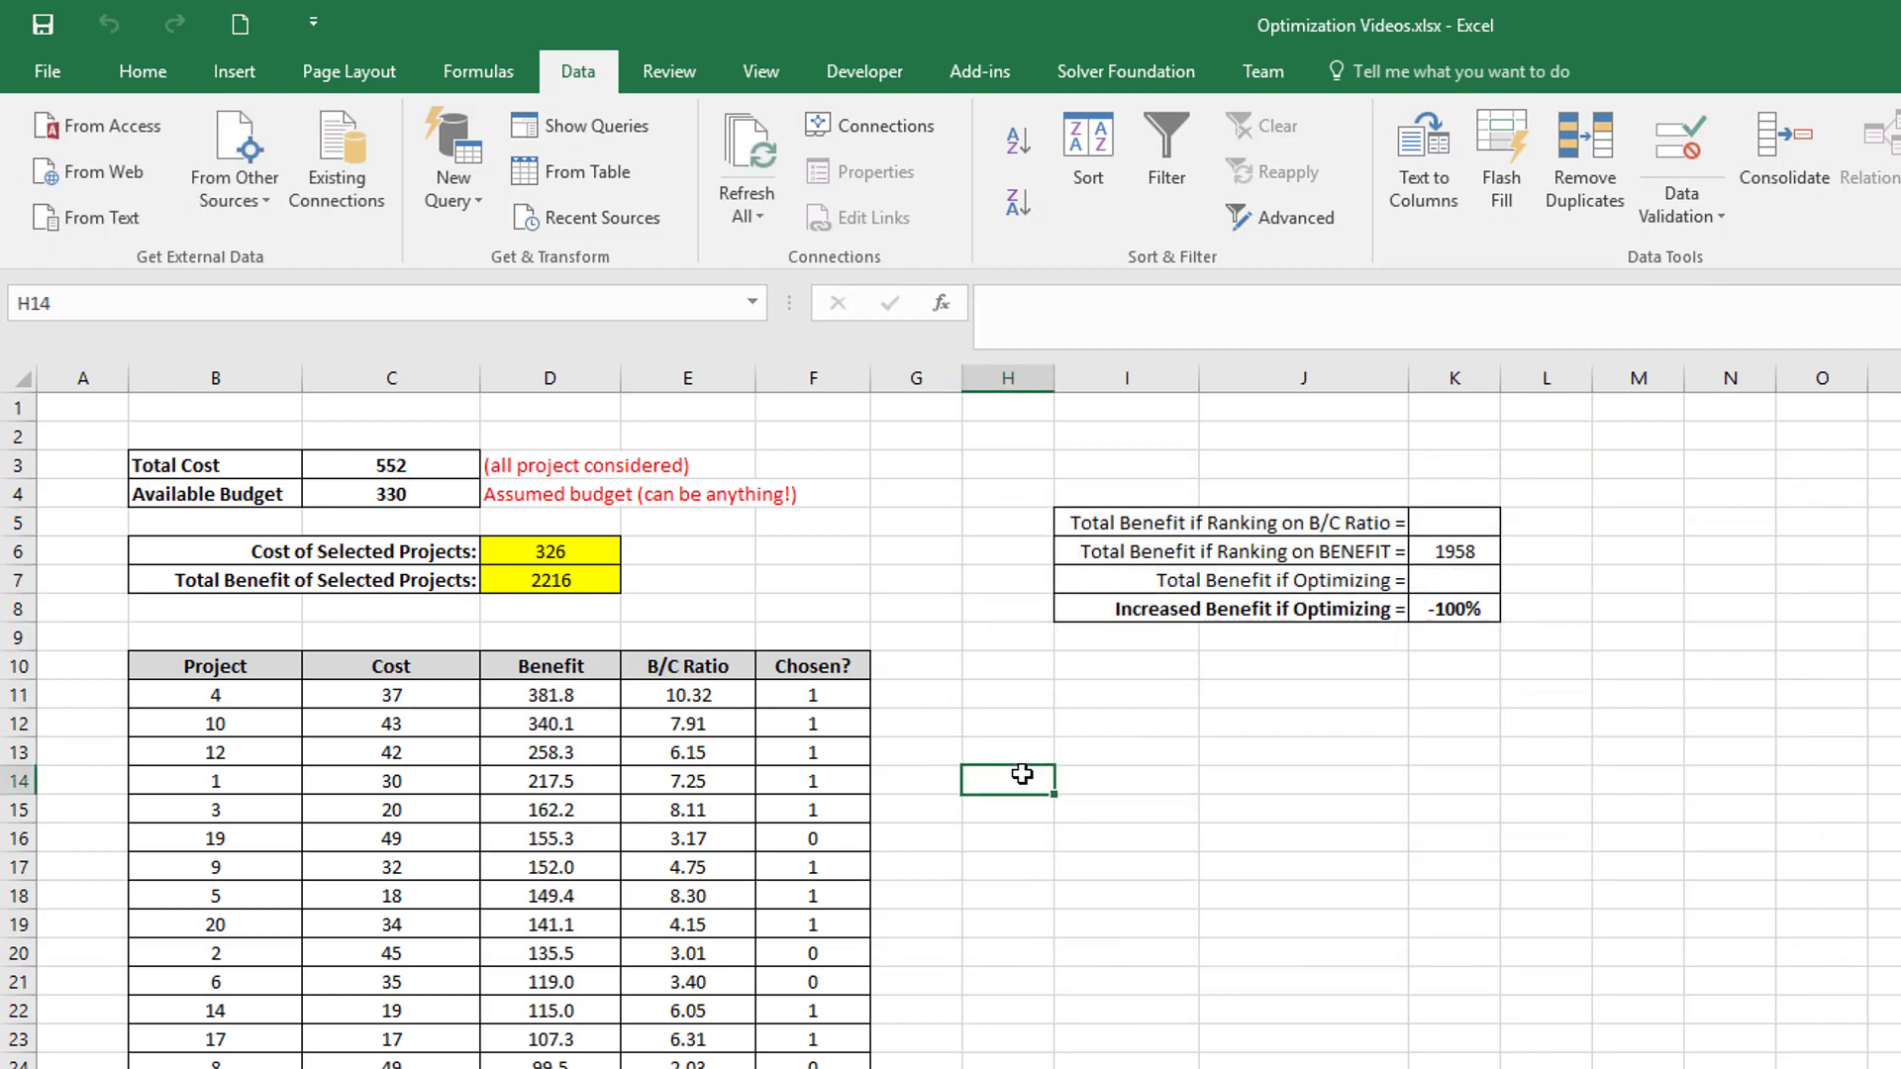
Step: Enter 2216 as the optimizing total in K7
{"action": "left_click", "coordinate": [540, 582]}
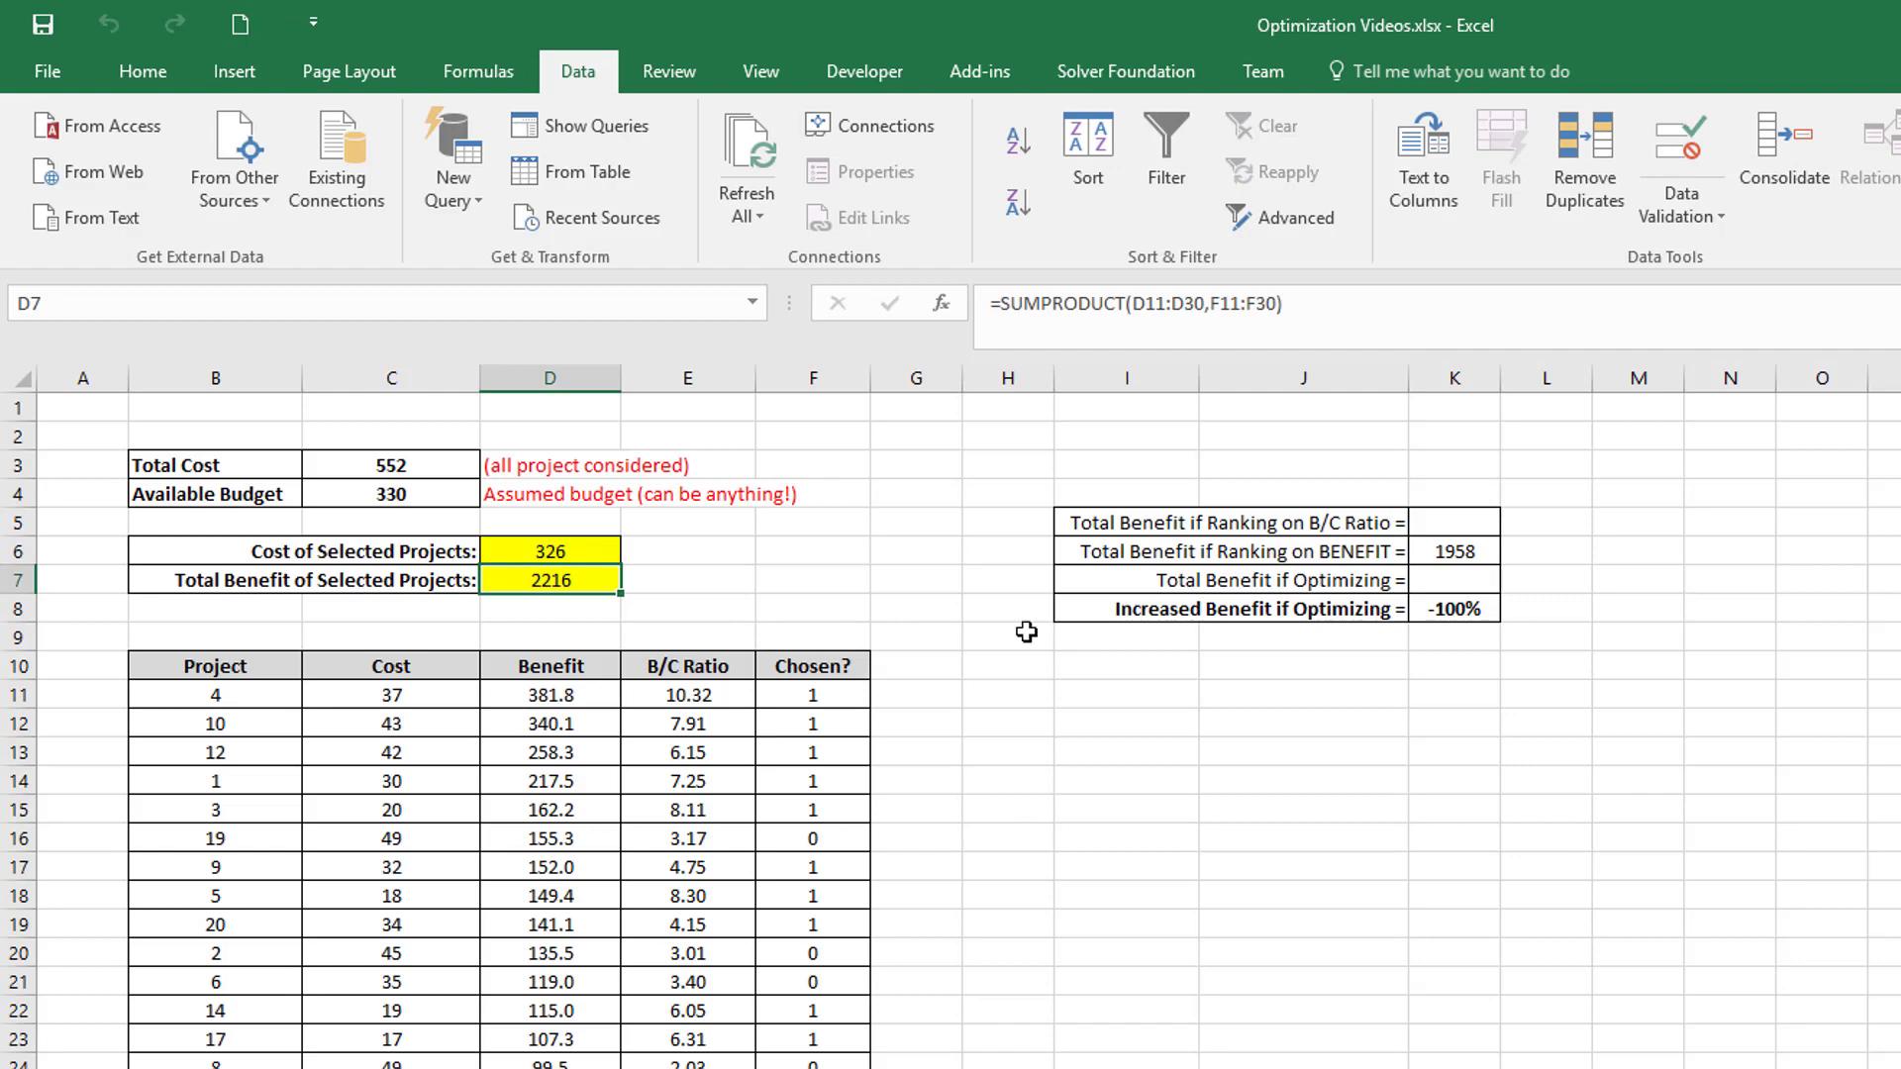
{"action": "left_click", "coordinate": [1433, 581]}
{"action": "type", "text": "2216"}
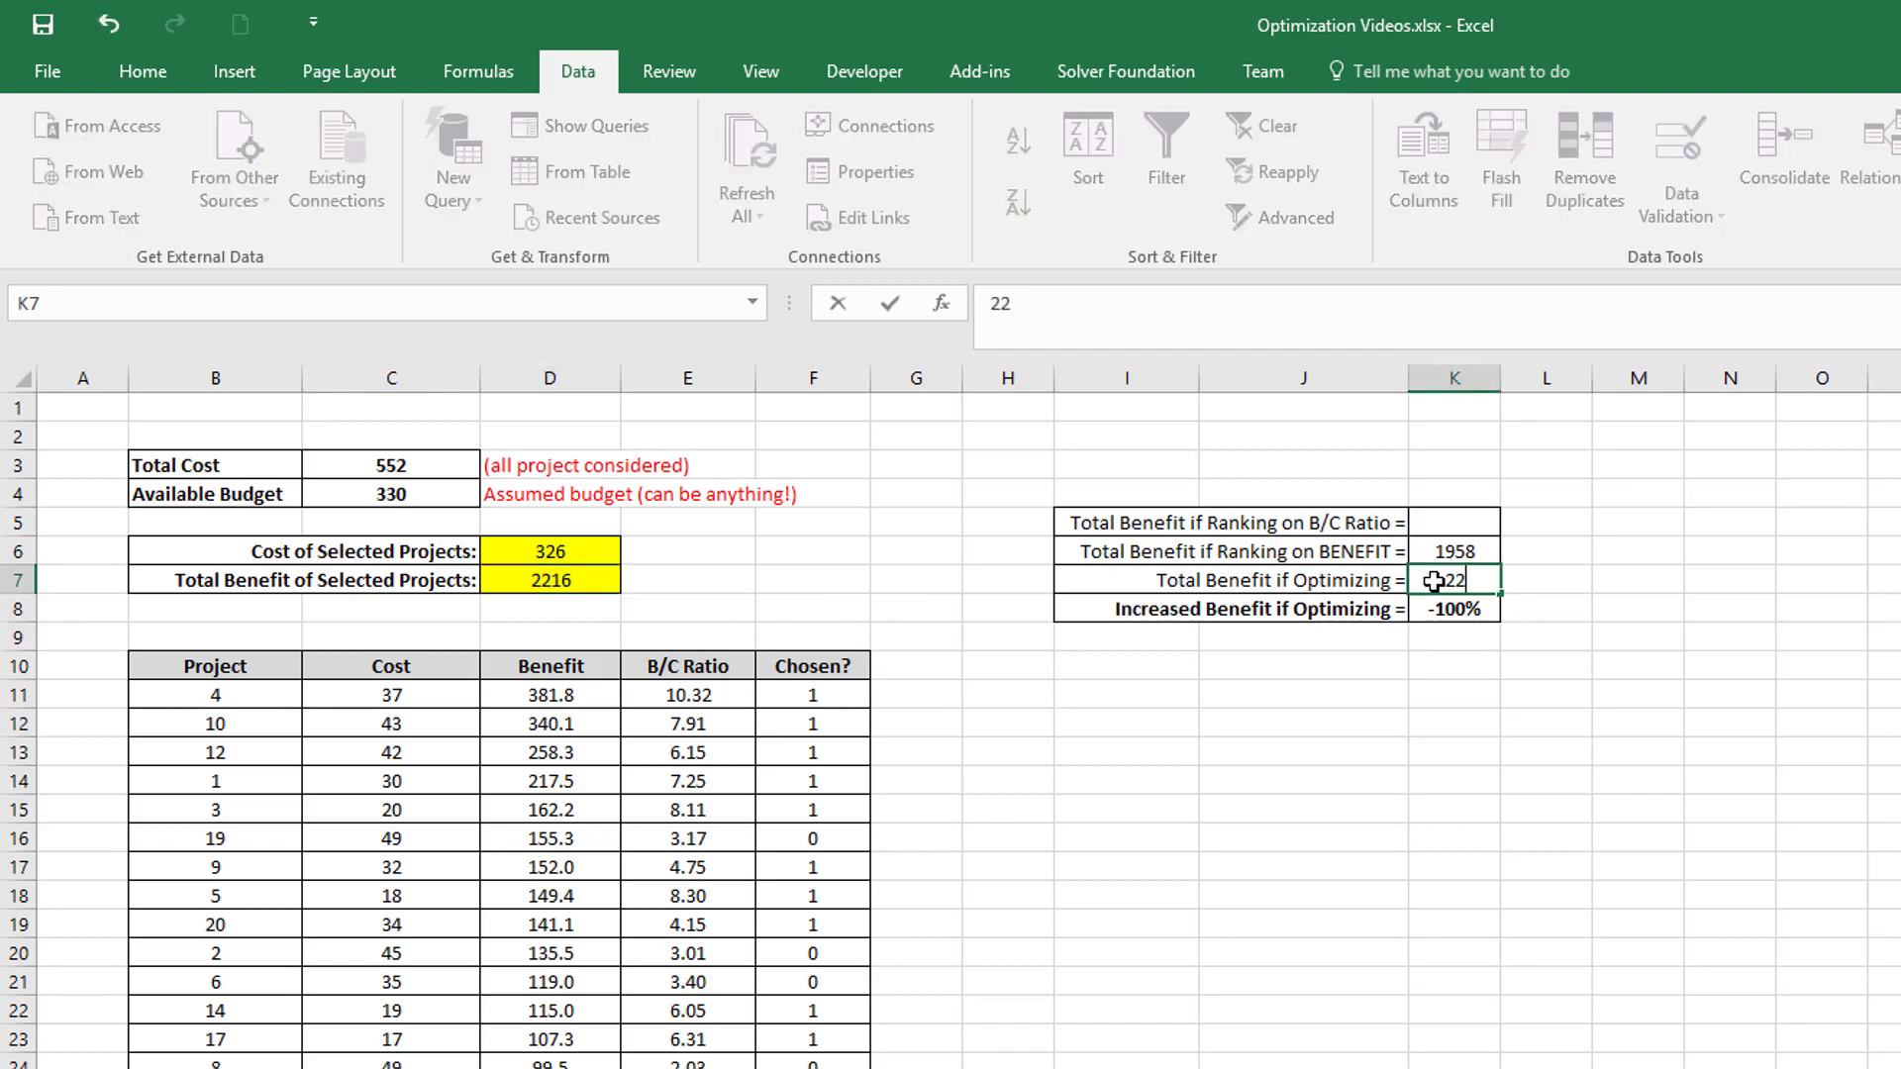
{"action": "key", "text": "Return"}
{"action": "left_click", "coordinate": [1444, 657]}
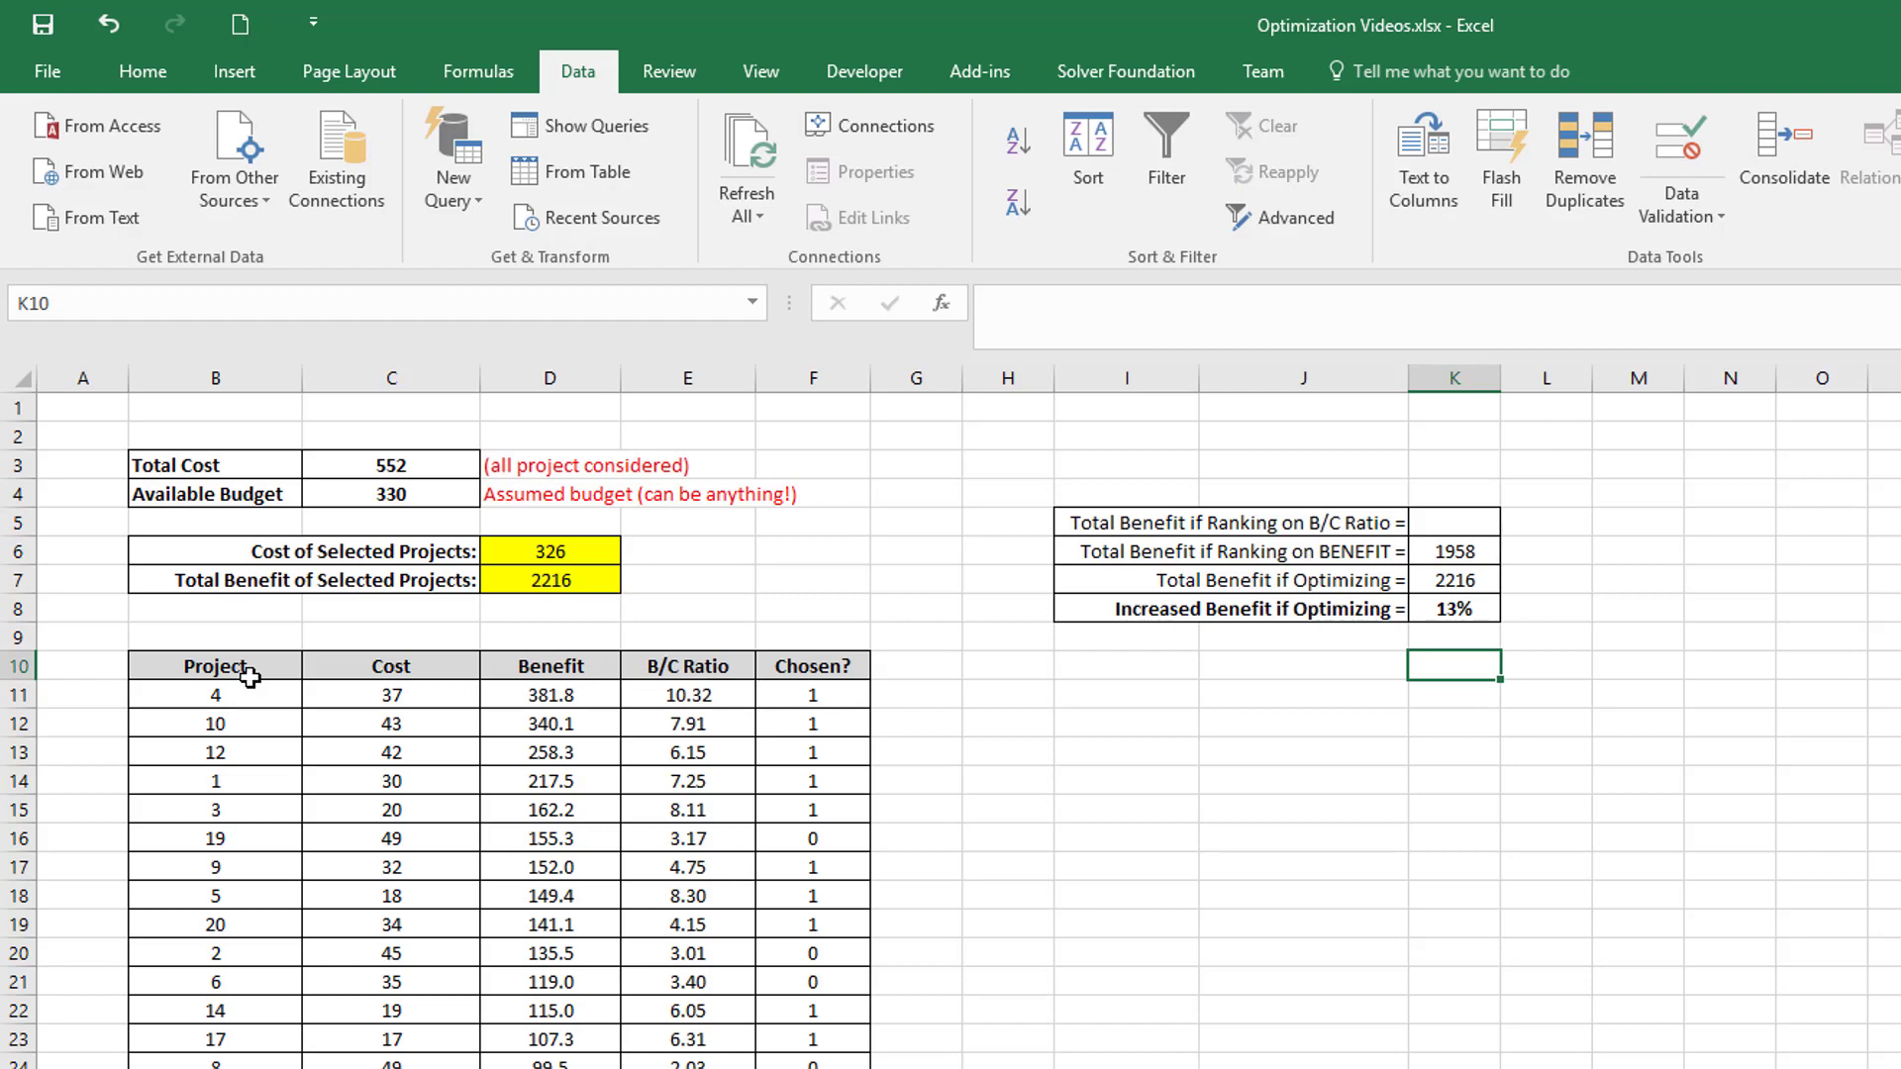
Step: Sort the project table by B/C Ratio, largest to smallest, putting project 4 (10.32) first
{"action": "left_click_drag", "start_coordinate": [173, 666], "coordinate": [812, 1068]}
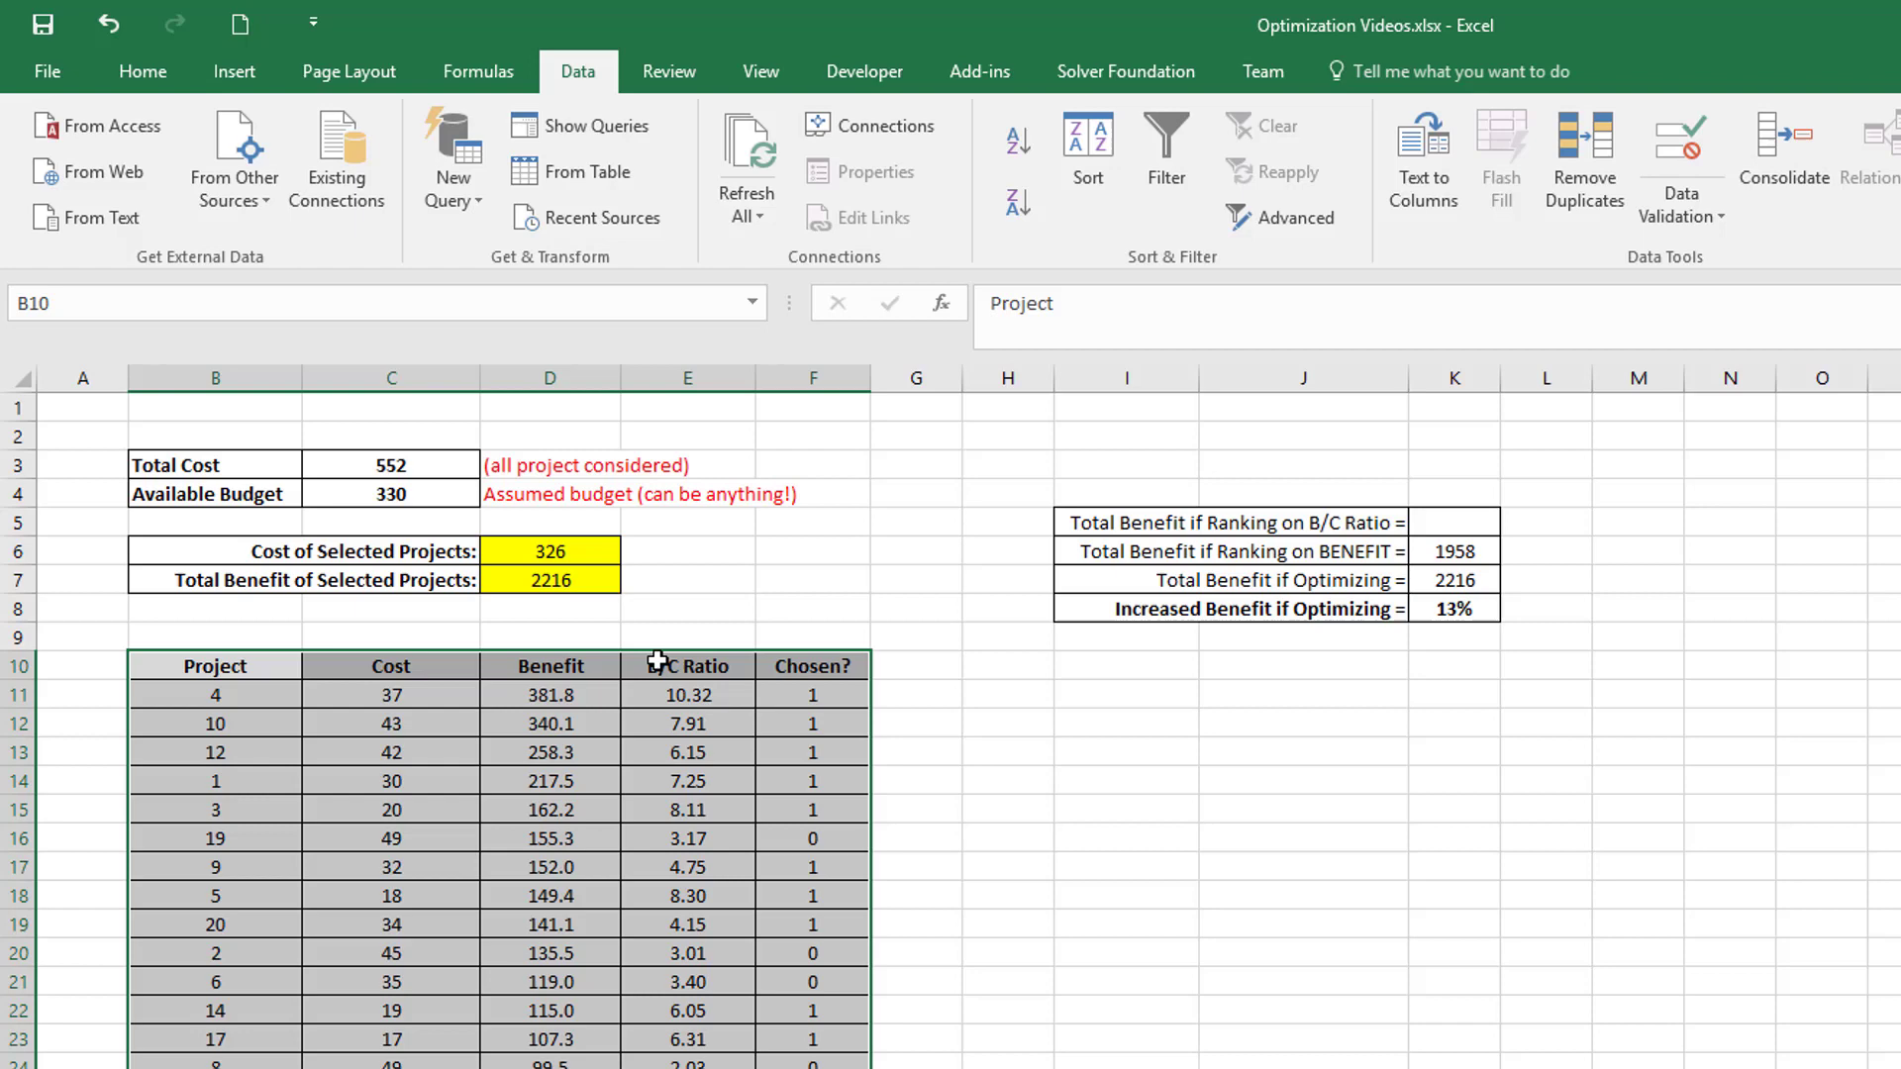
{"action": "left_click", "coordinate": [1088, 154]}
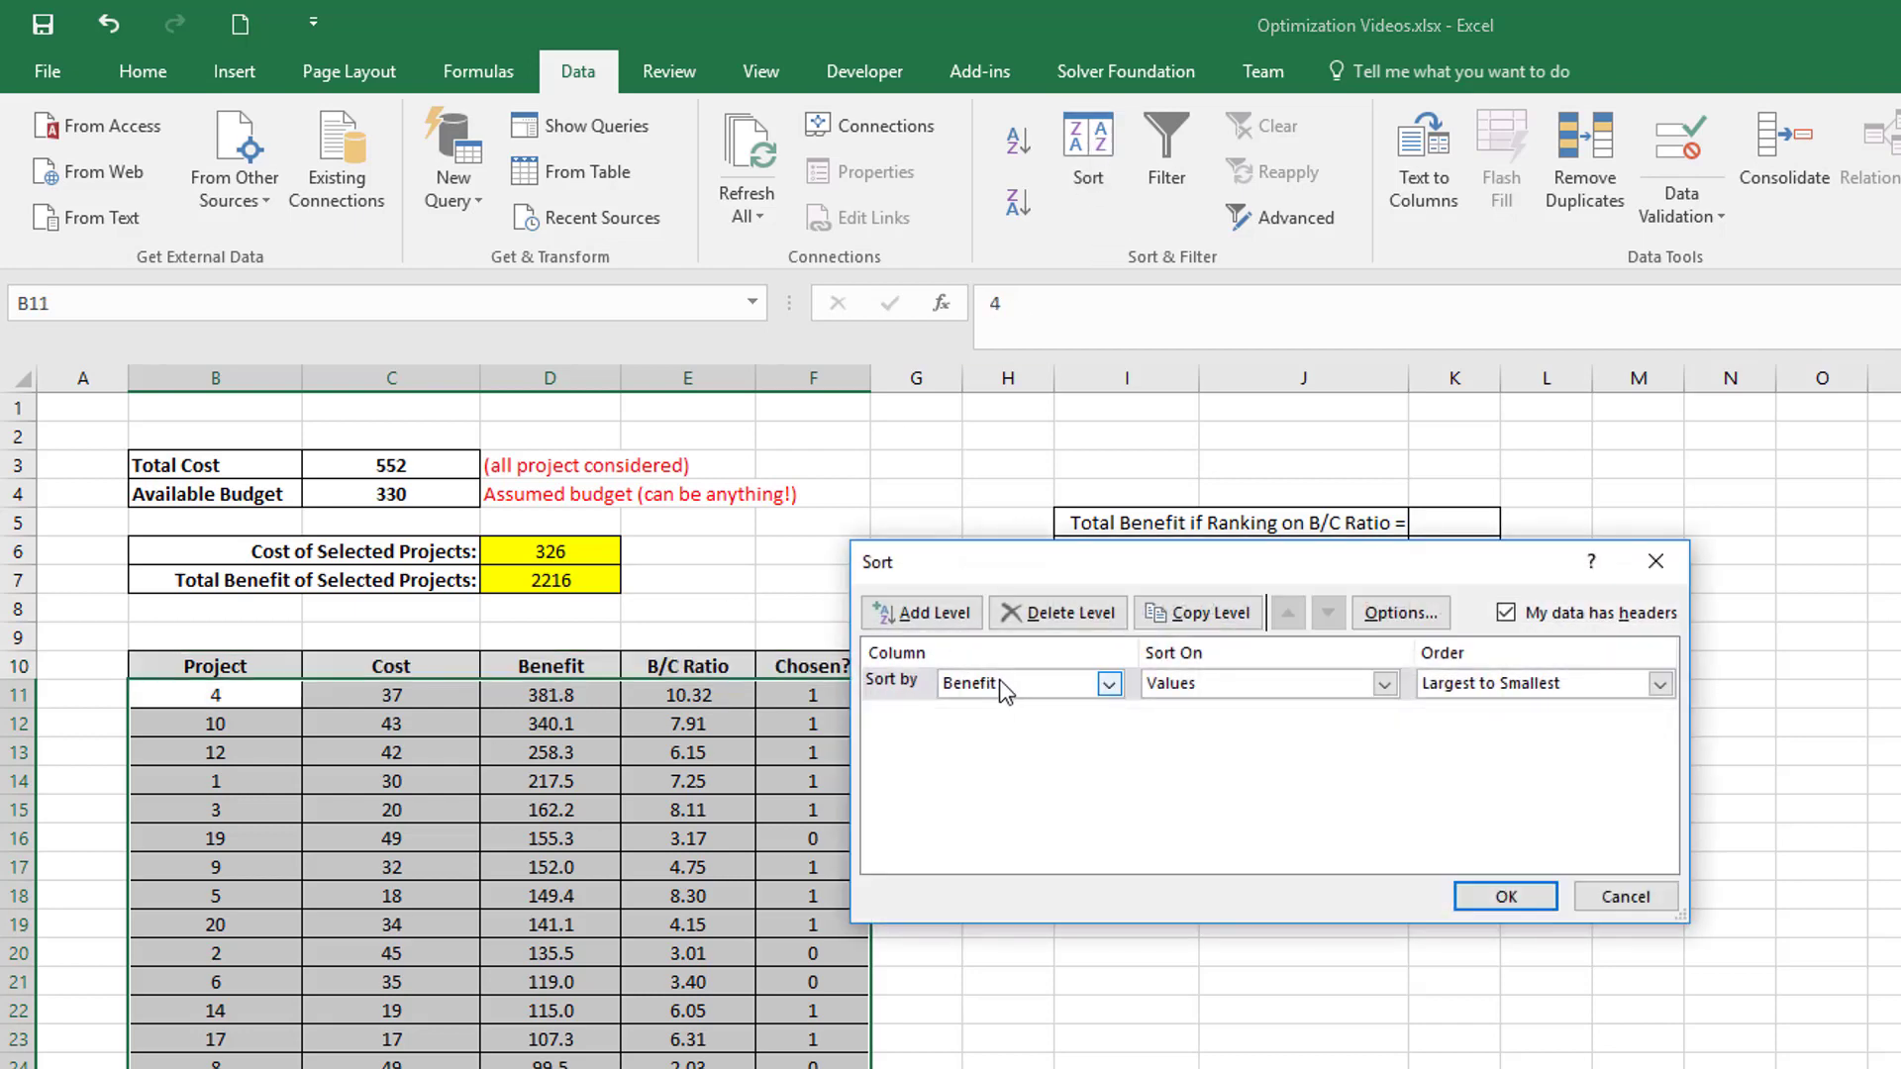
{"action": "left_click", "coordinate": [1109, 684]}
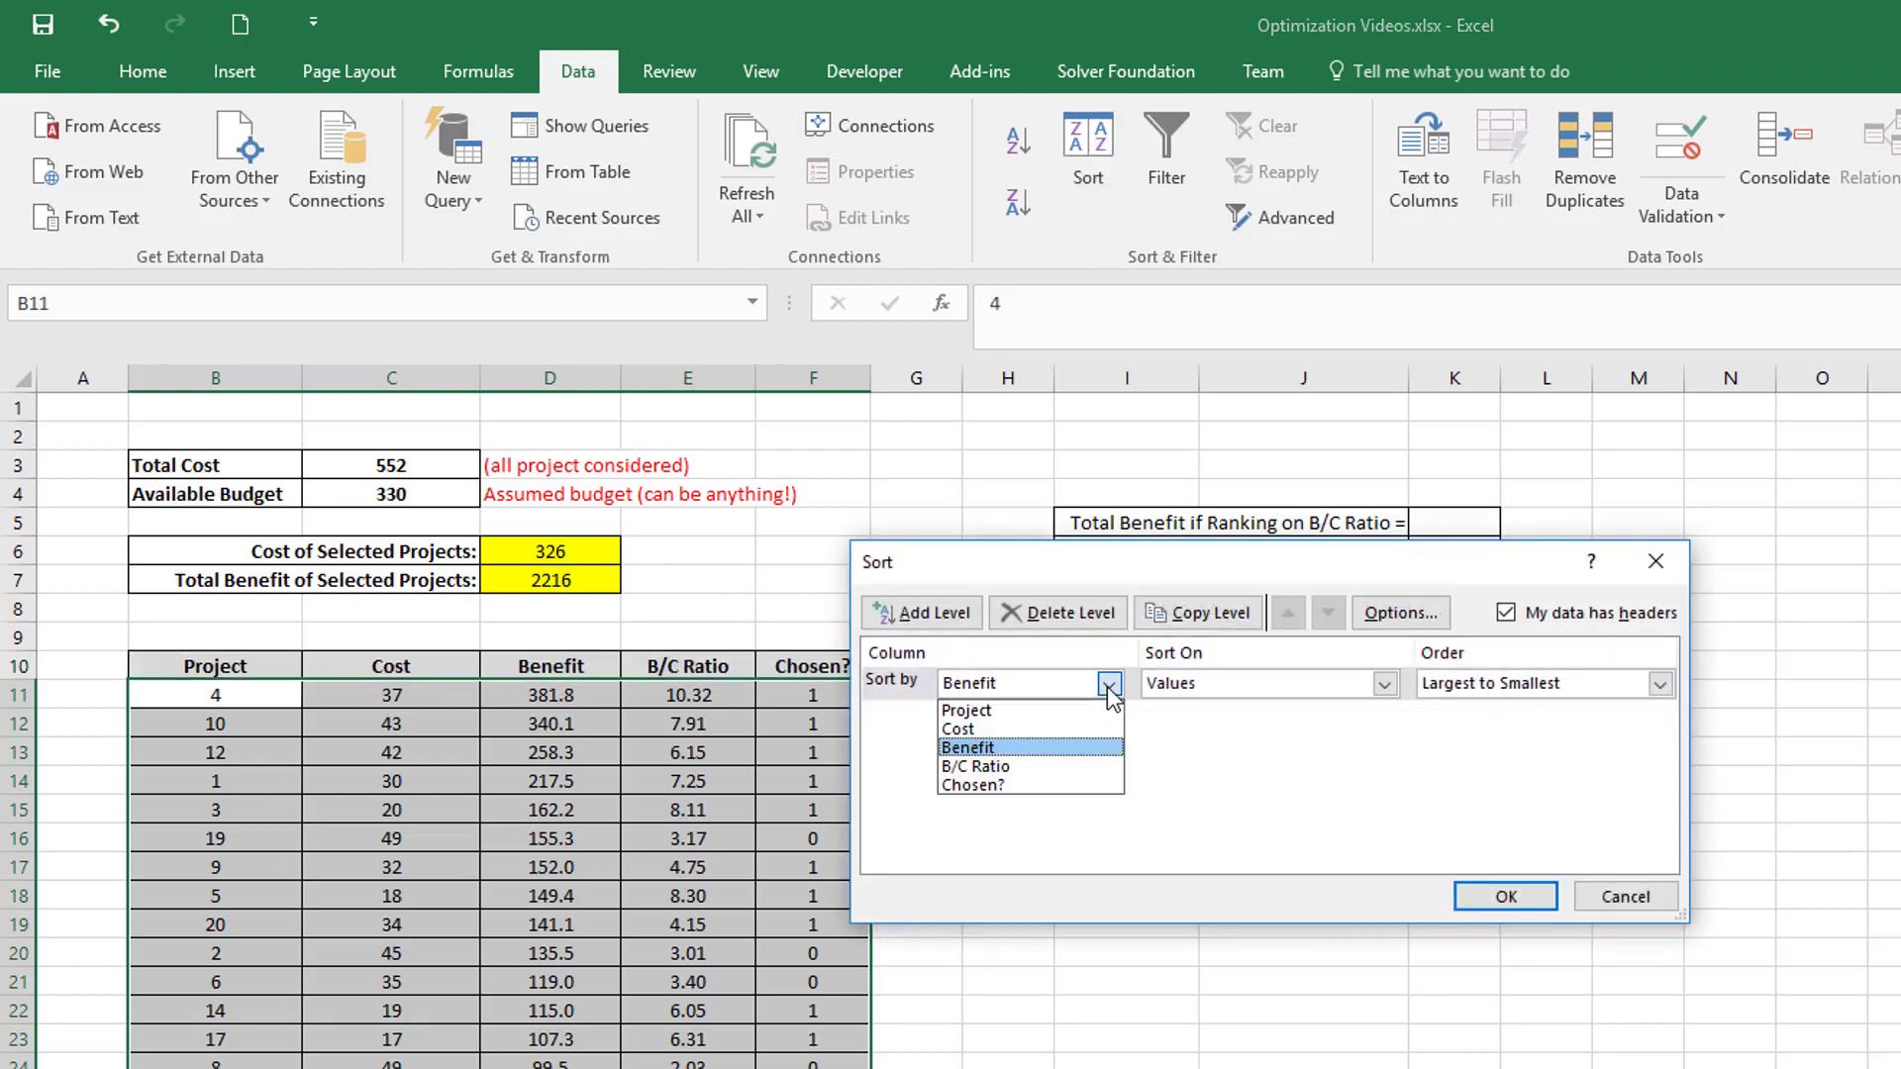
{"action": "left_click", "coordinate": [1032, 766]}
{"action": "left_click", "coordinate": [1561, 686]}
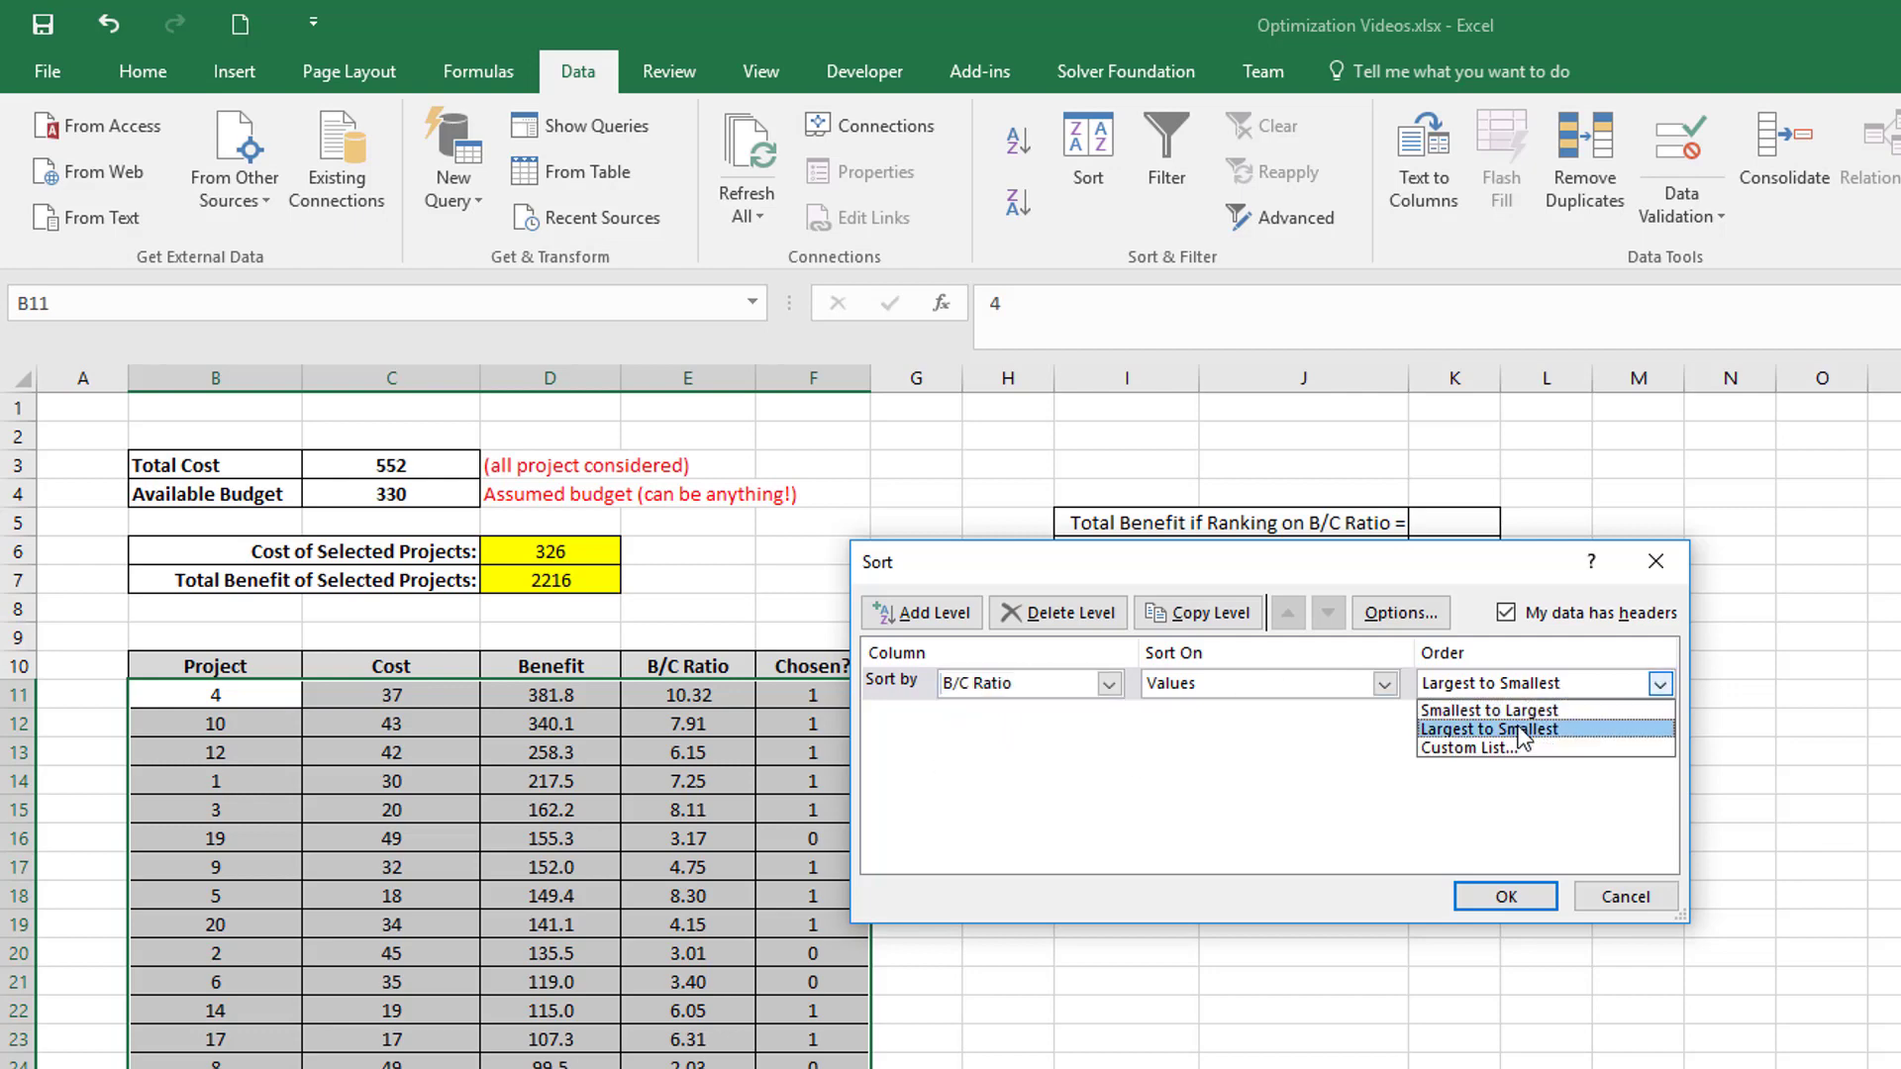
{"action": "left_click", "coordinate": [1510, 731]}
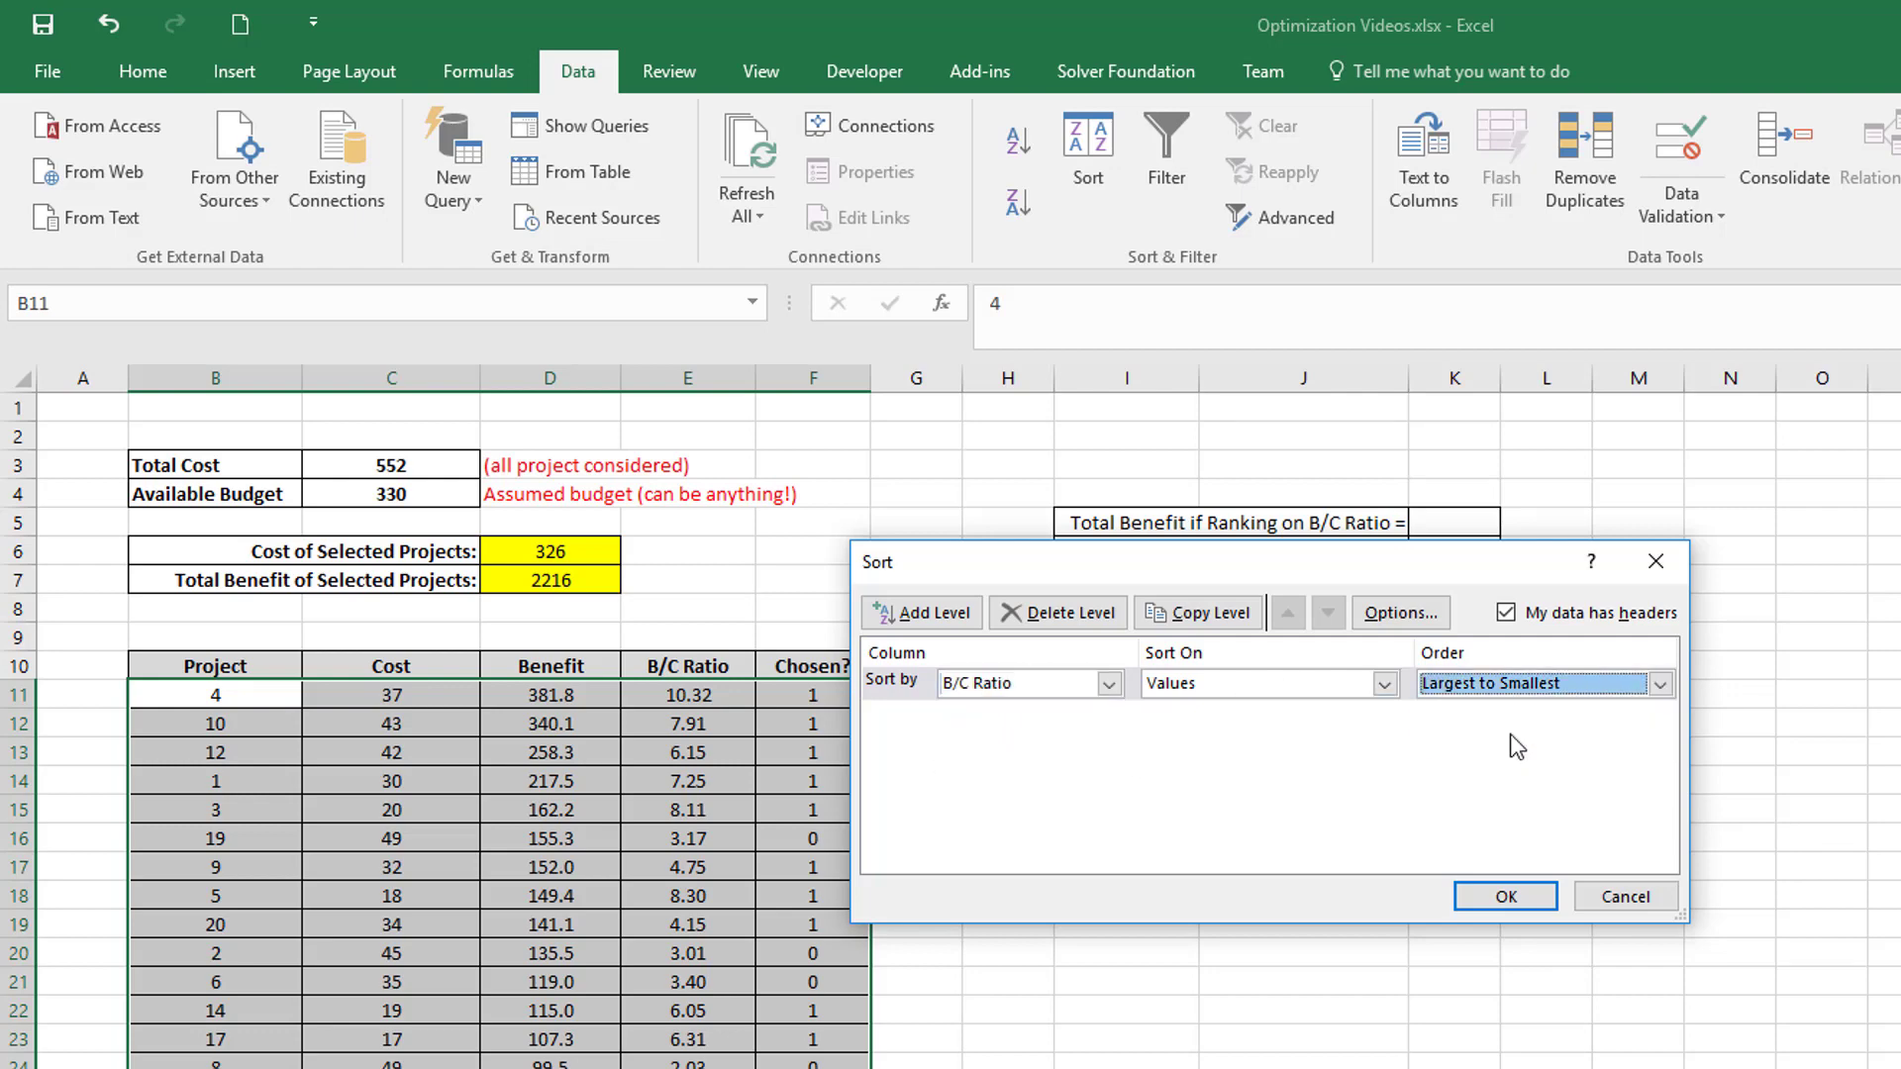
{"action": "left_click", "coordinate": [1503, 896]}
{"action": "left_click", "coordinate": [1243, 679]}
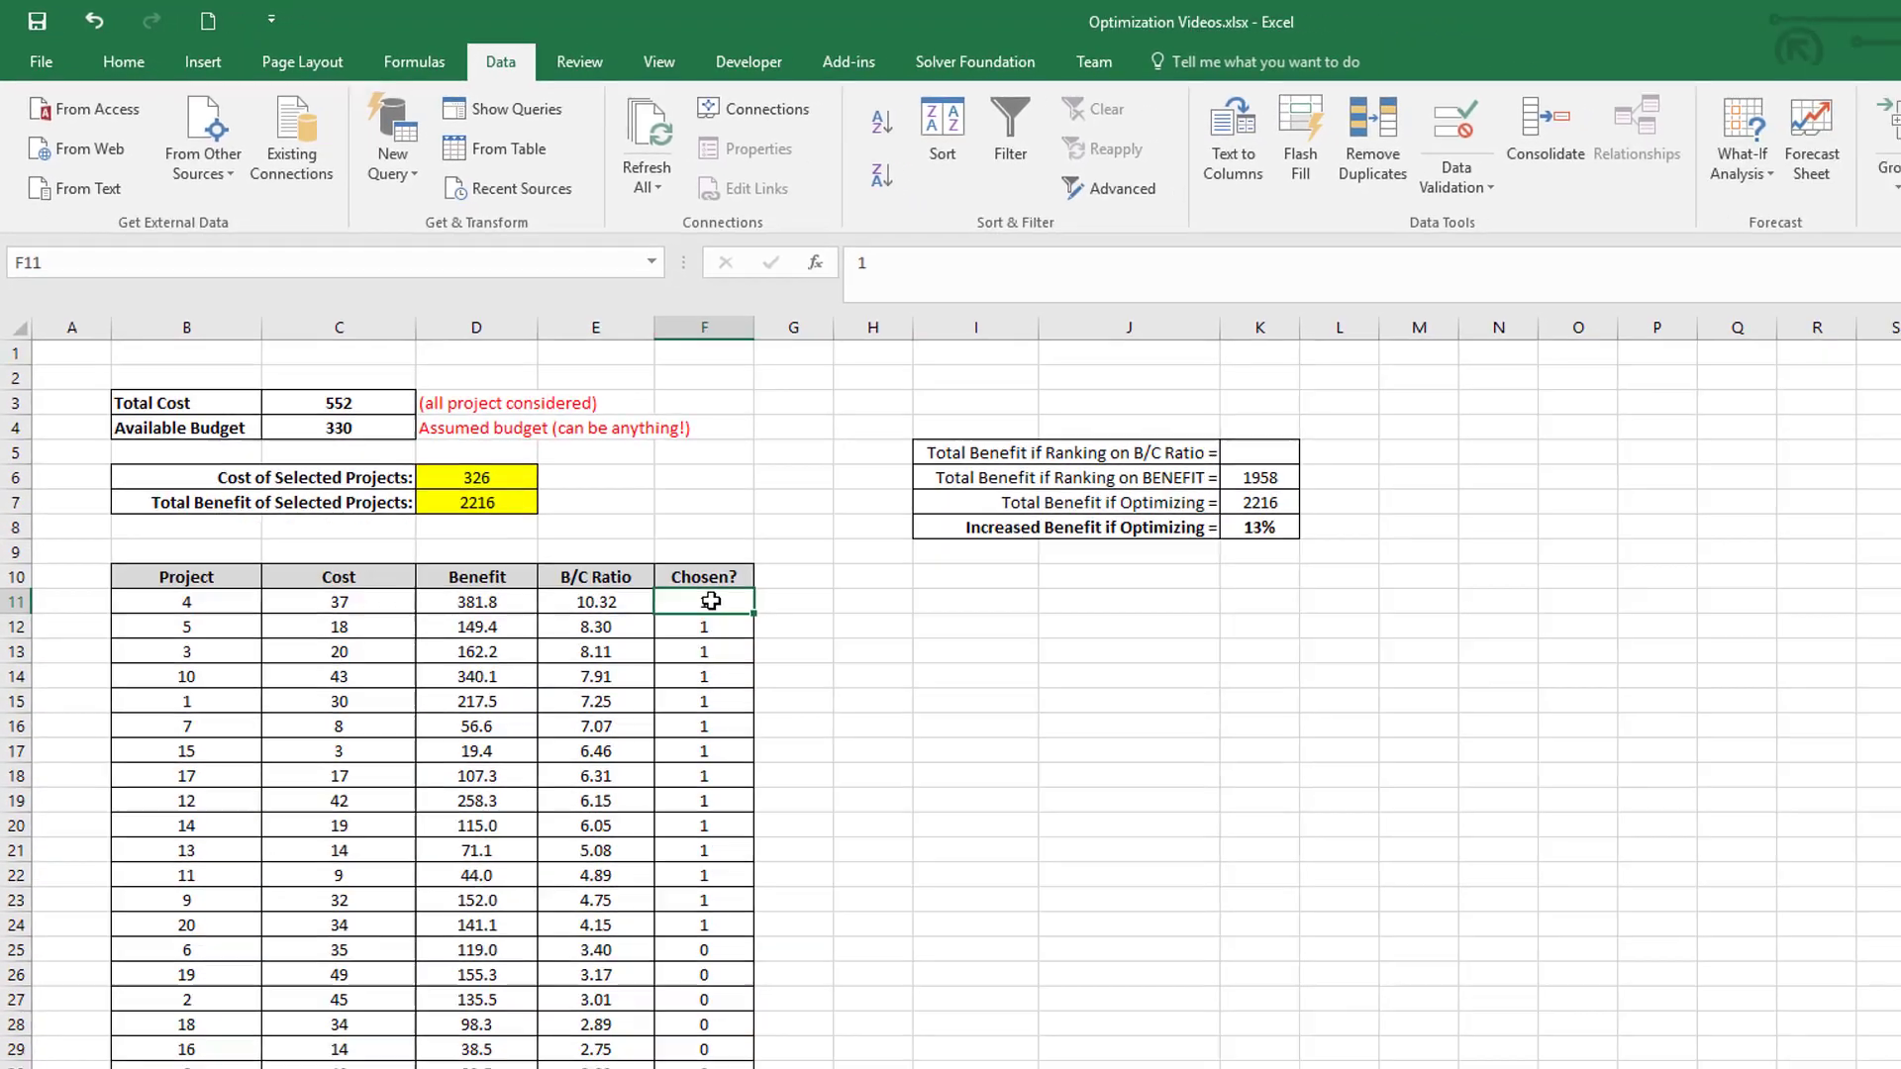
{"action": "left_click_drag", "start_coordinate": [807, 695], "coordinate": [798, 925]}
Step: Enter 2216 in K5 as the total benefit from B/C-ratio ranking
{"action": "left_click_drag", "start_coordinate": [640, 741], "coordinate": [637, 859]}
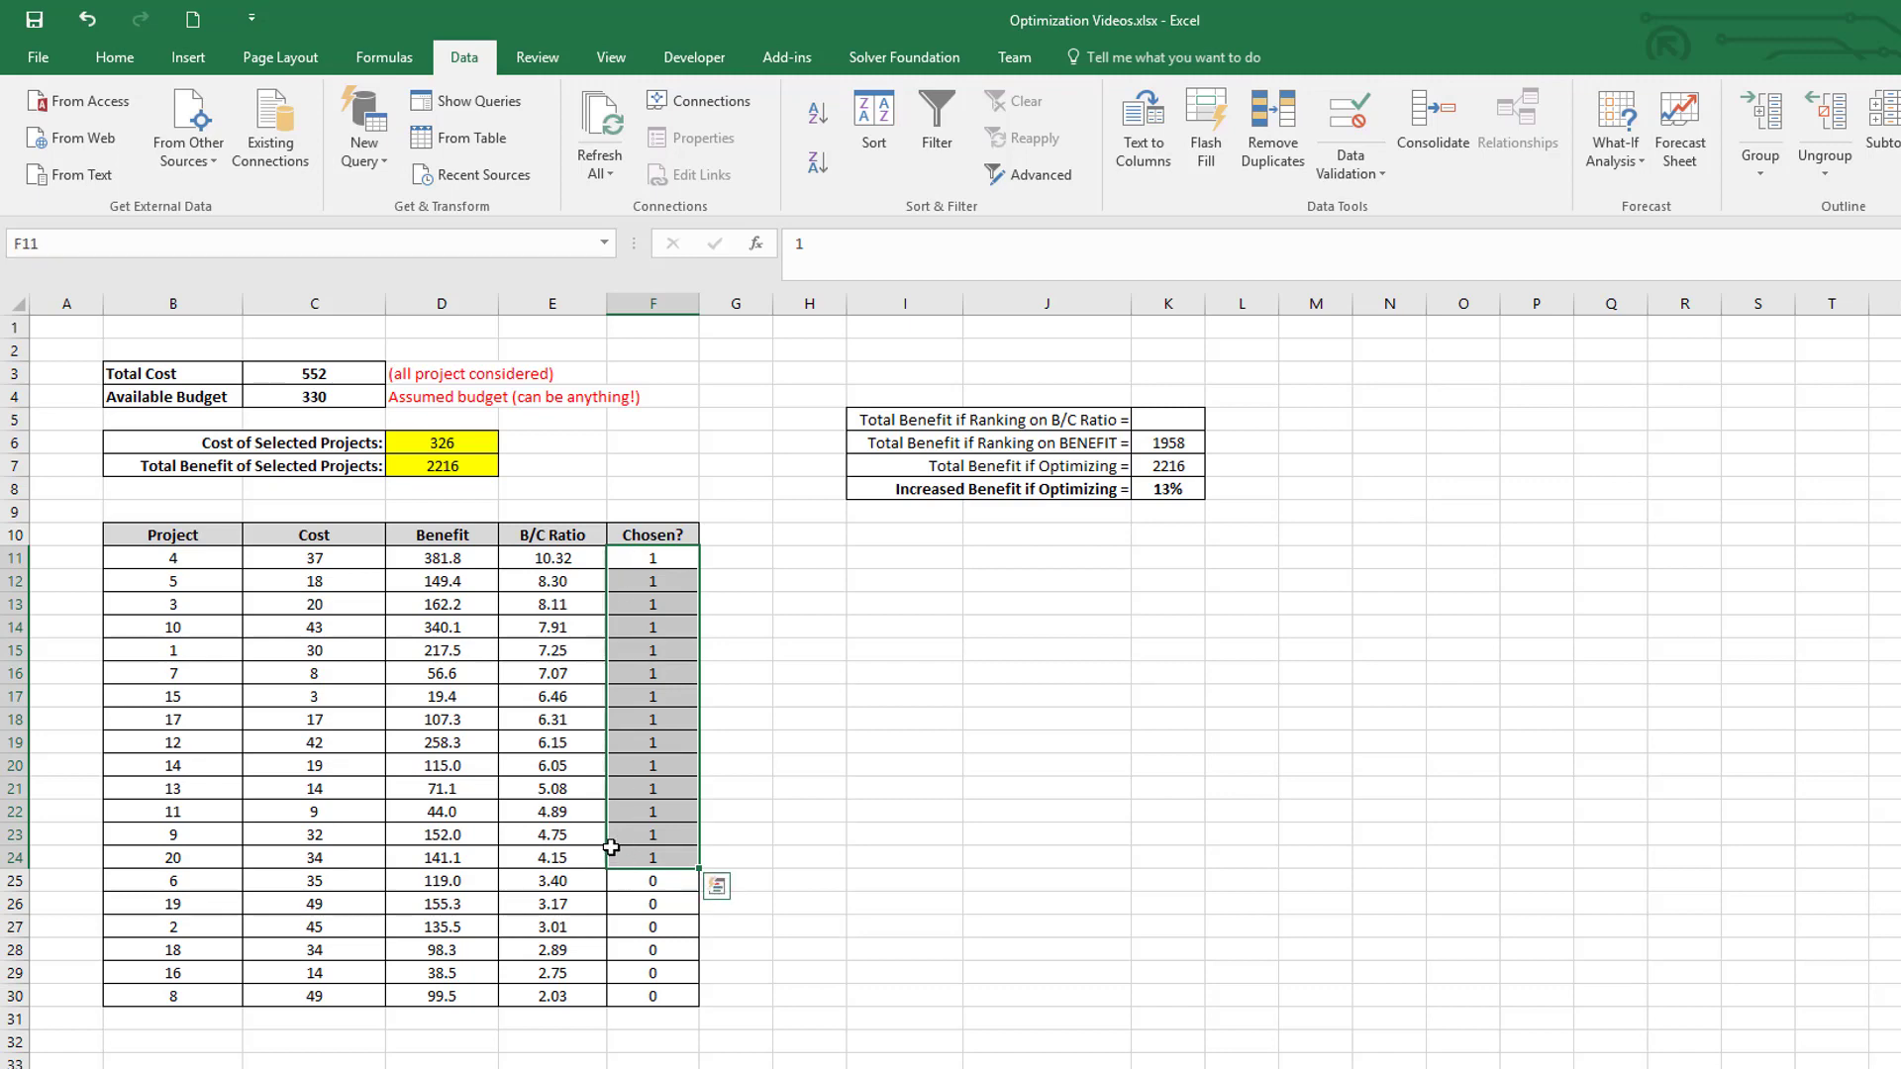
{"action": "left_click", "coordinate": [925, 714]}
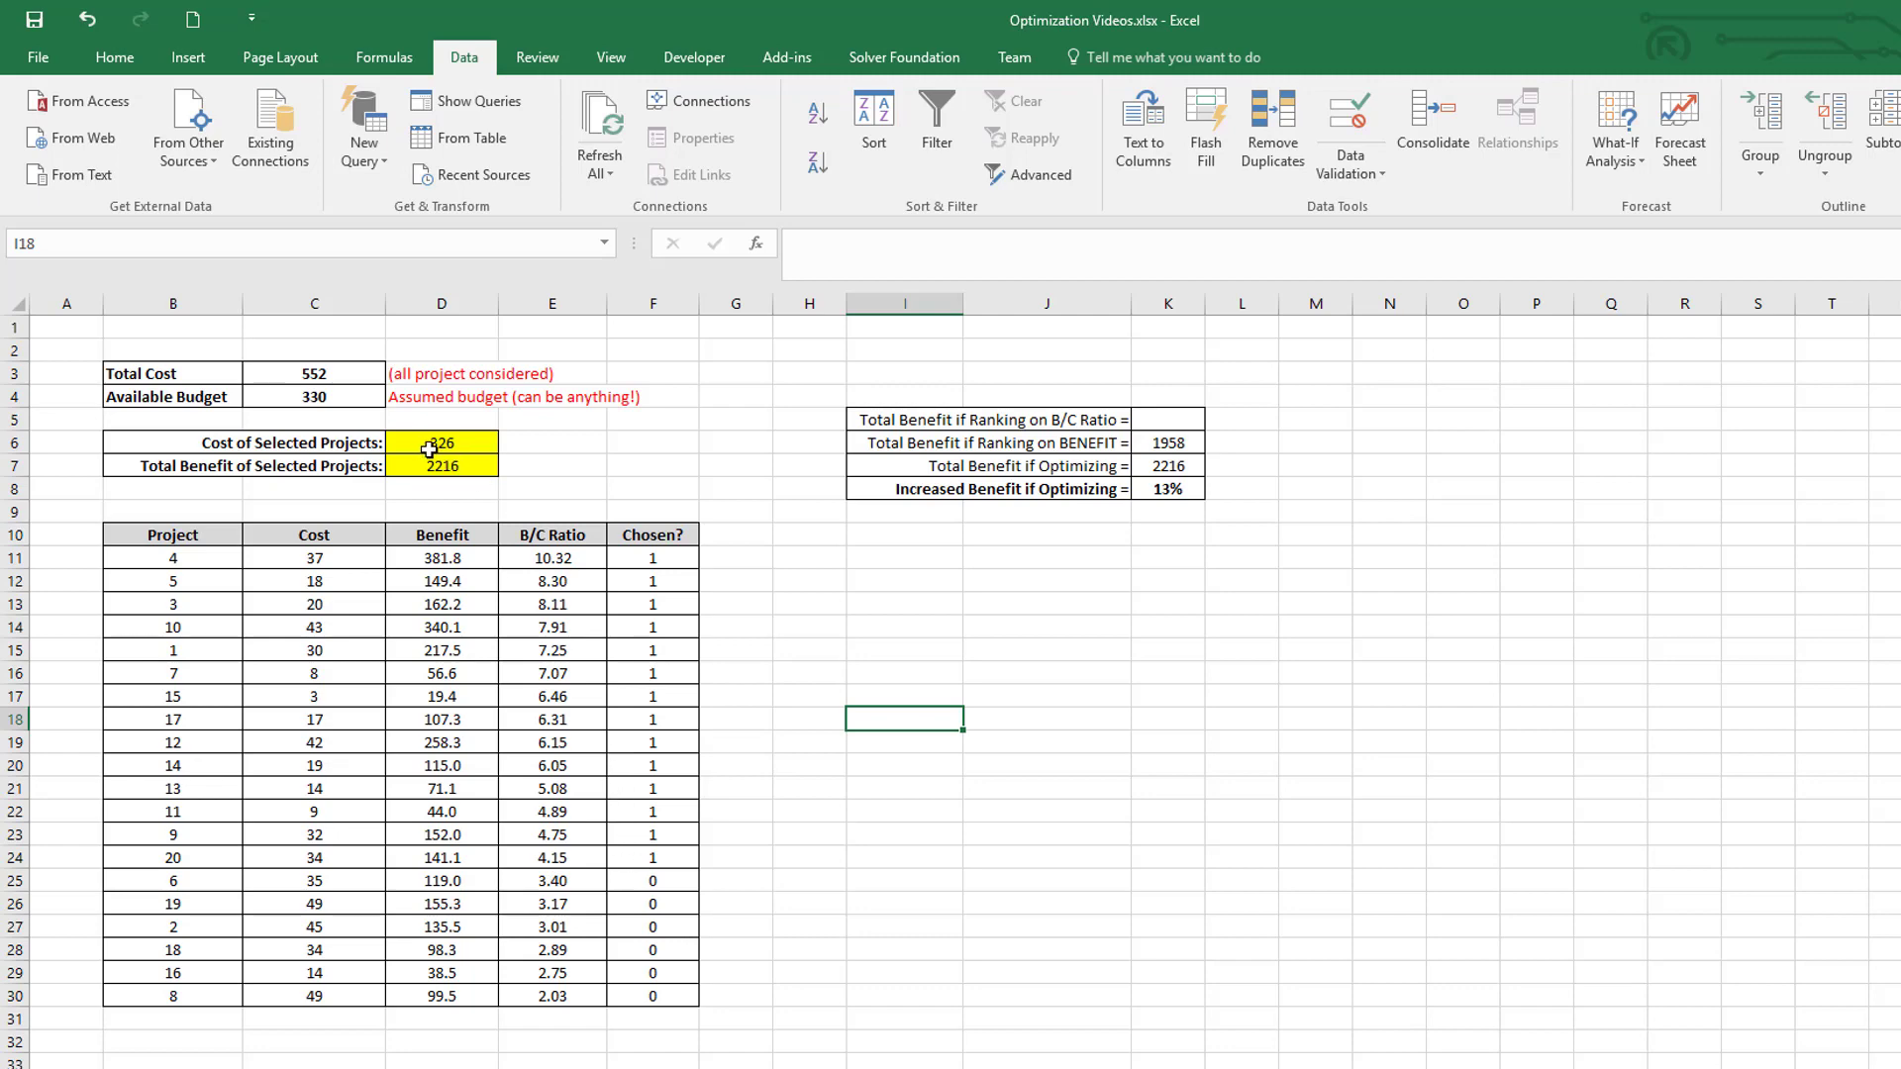
{"action": "left_click", "coordinate": [1170, 415]}
{"action": "type", "text": "2216"}
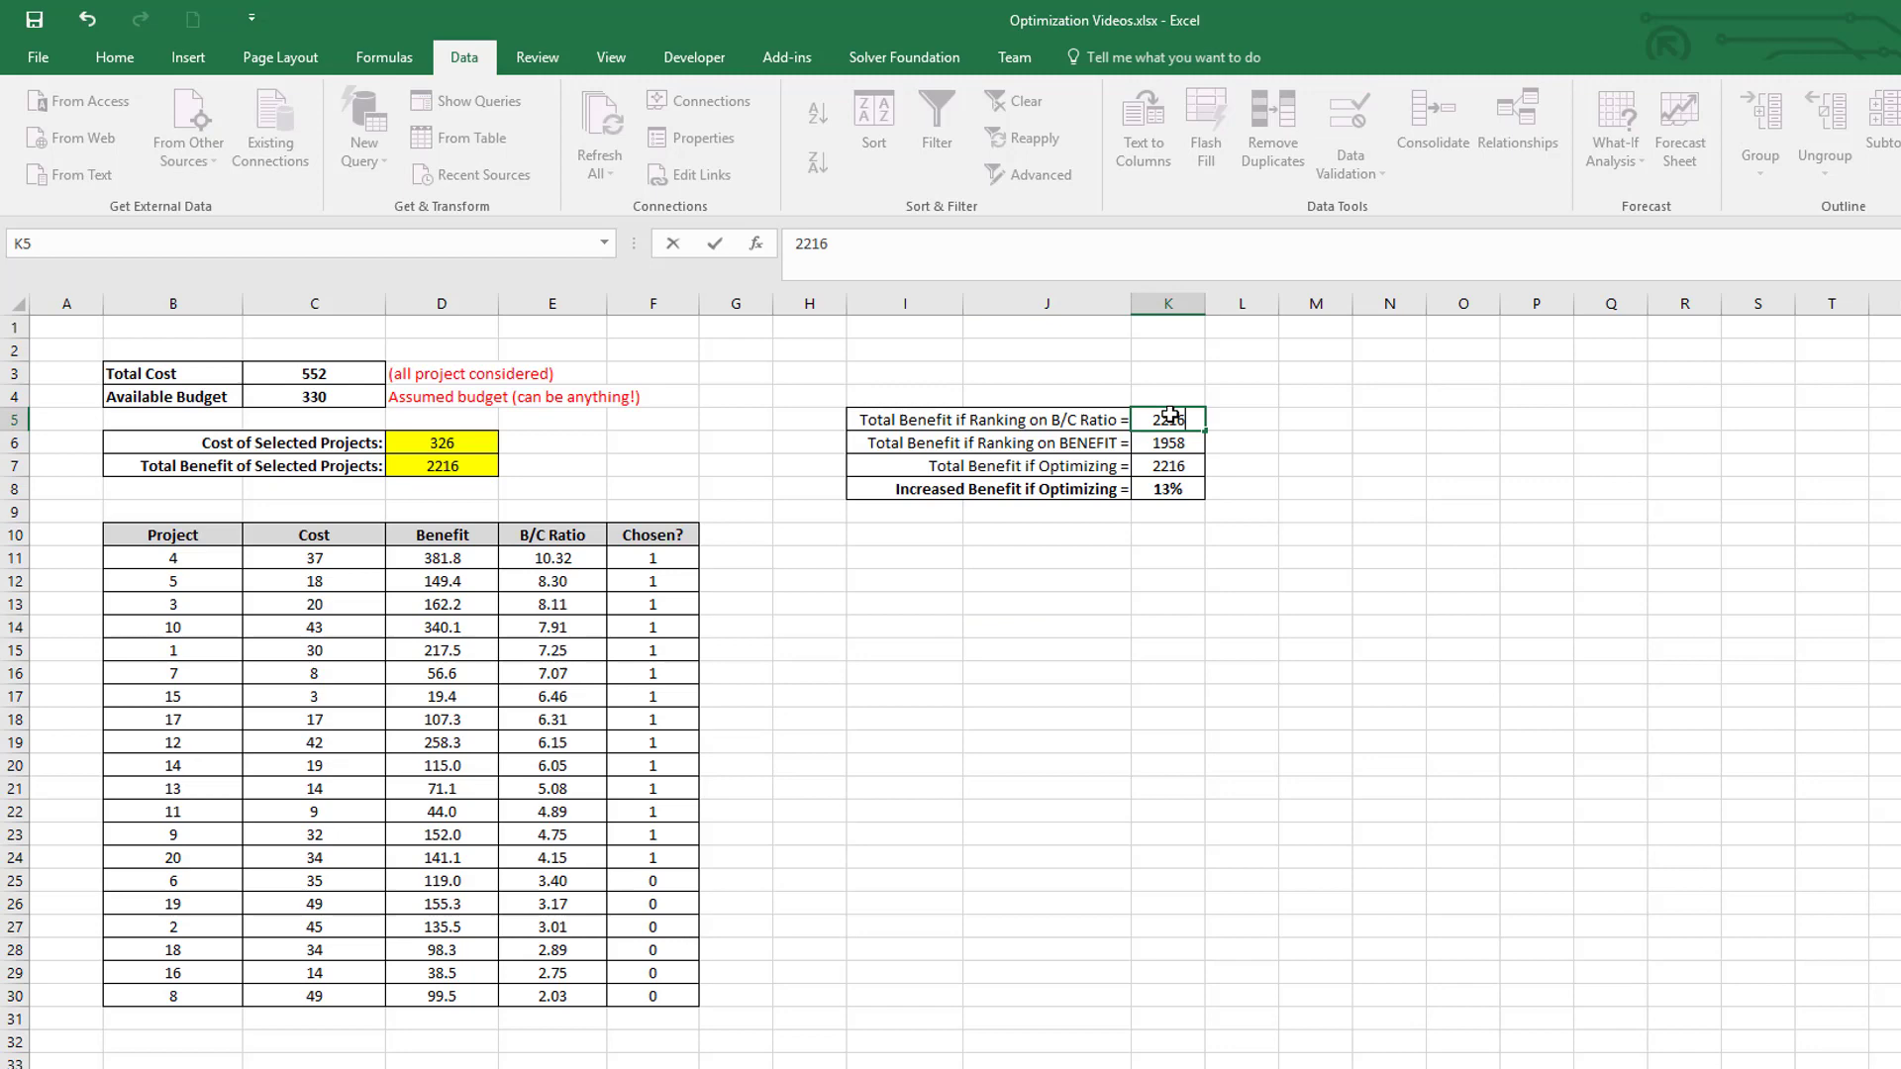
{"action": "left_click", "coordinate": [909, 575]}
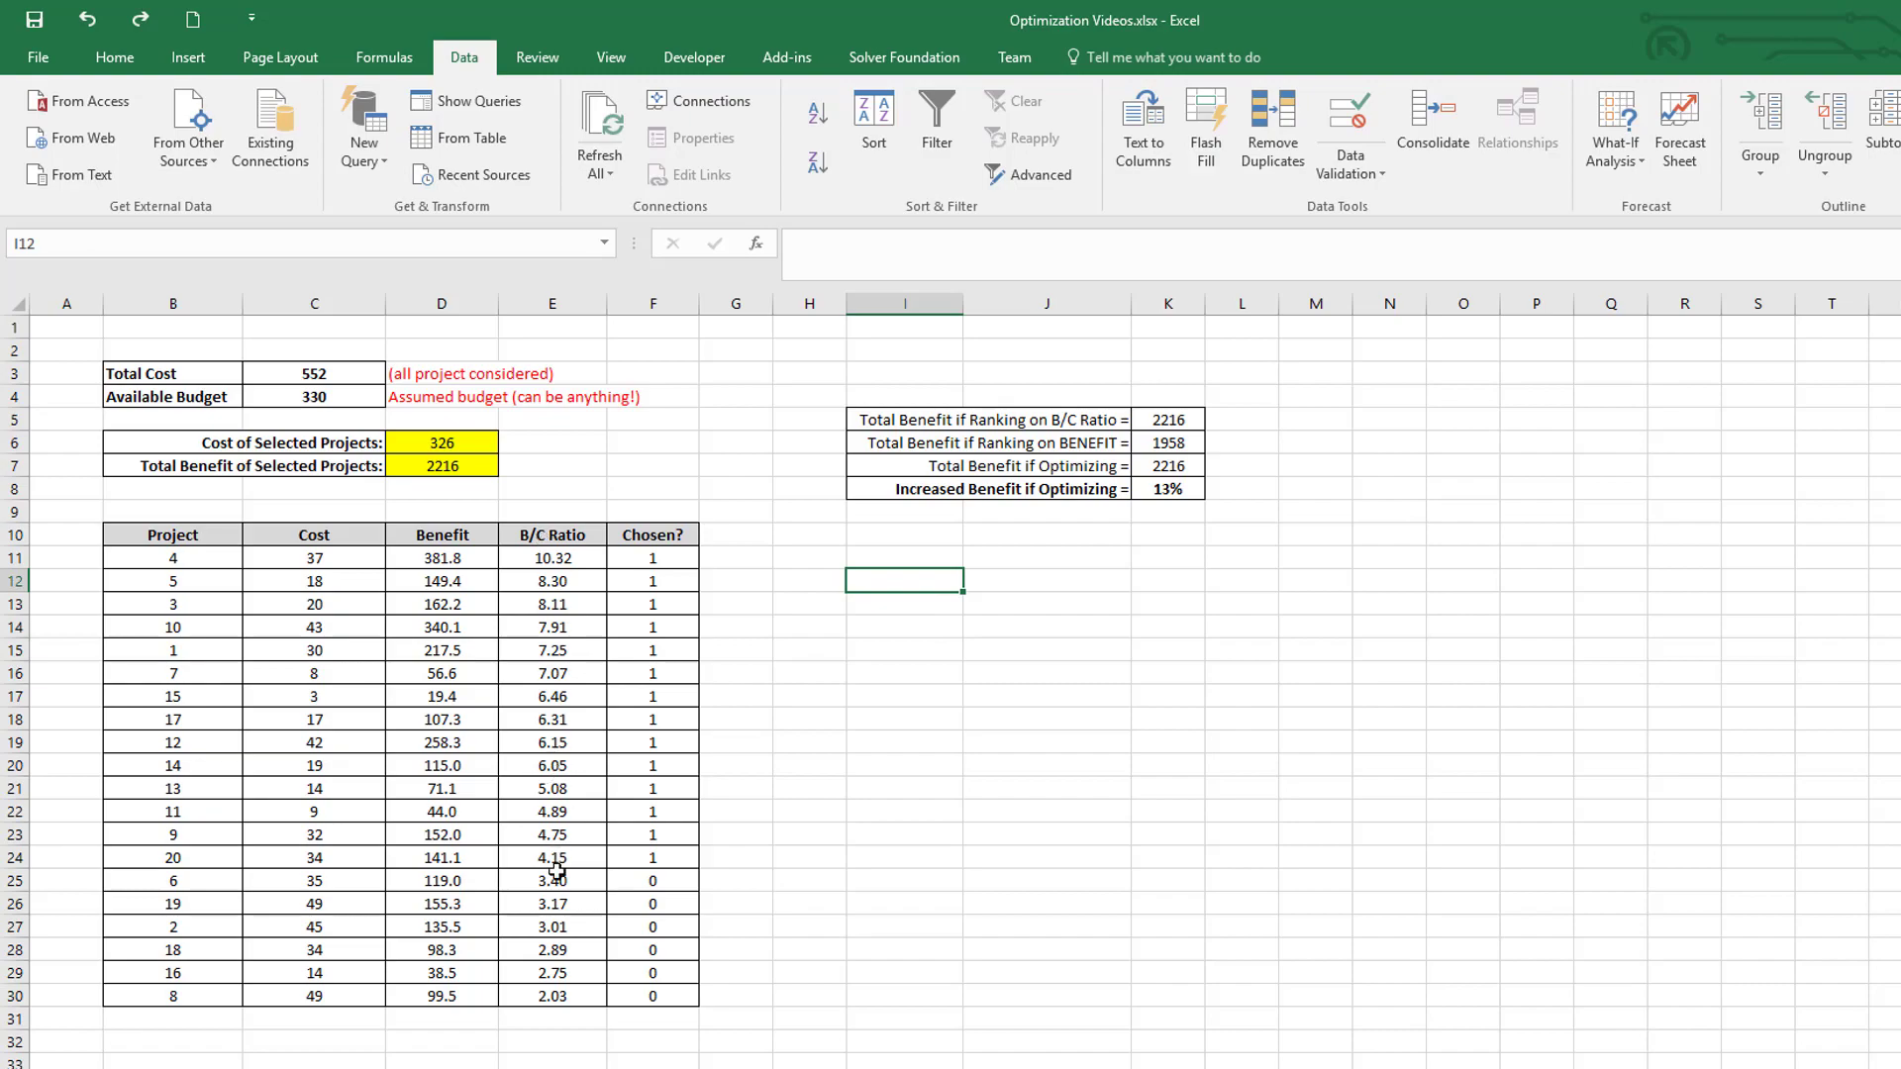
{"action": "left_click", "coordinate": [1169, 420]}
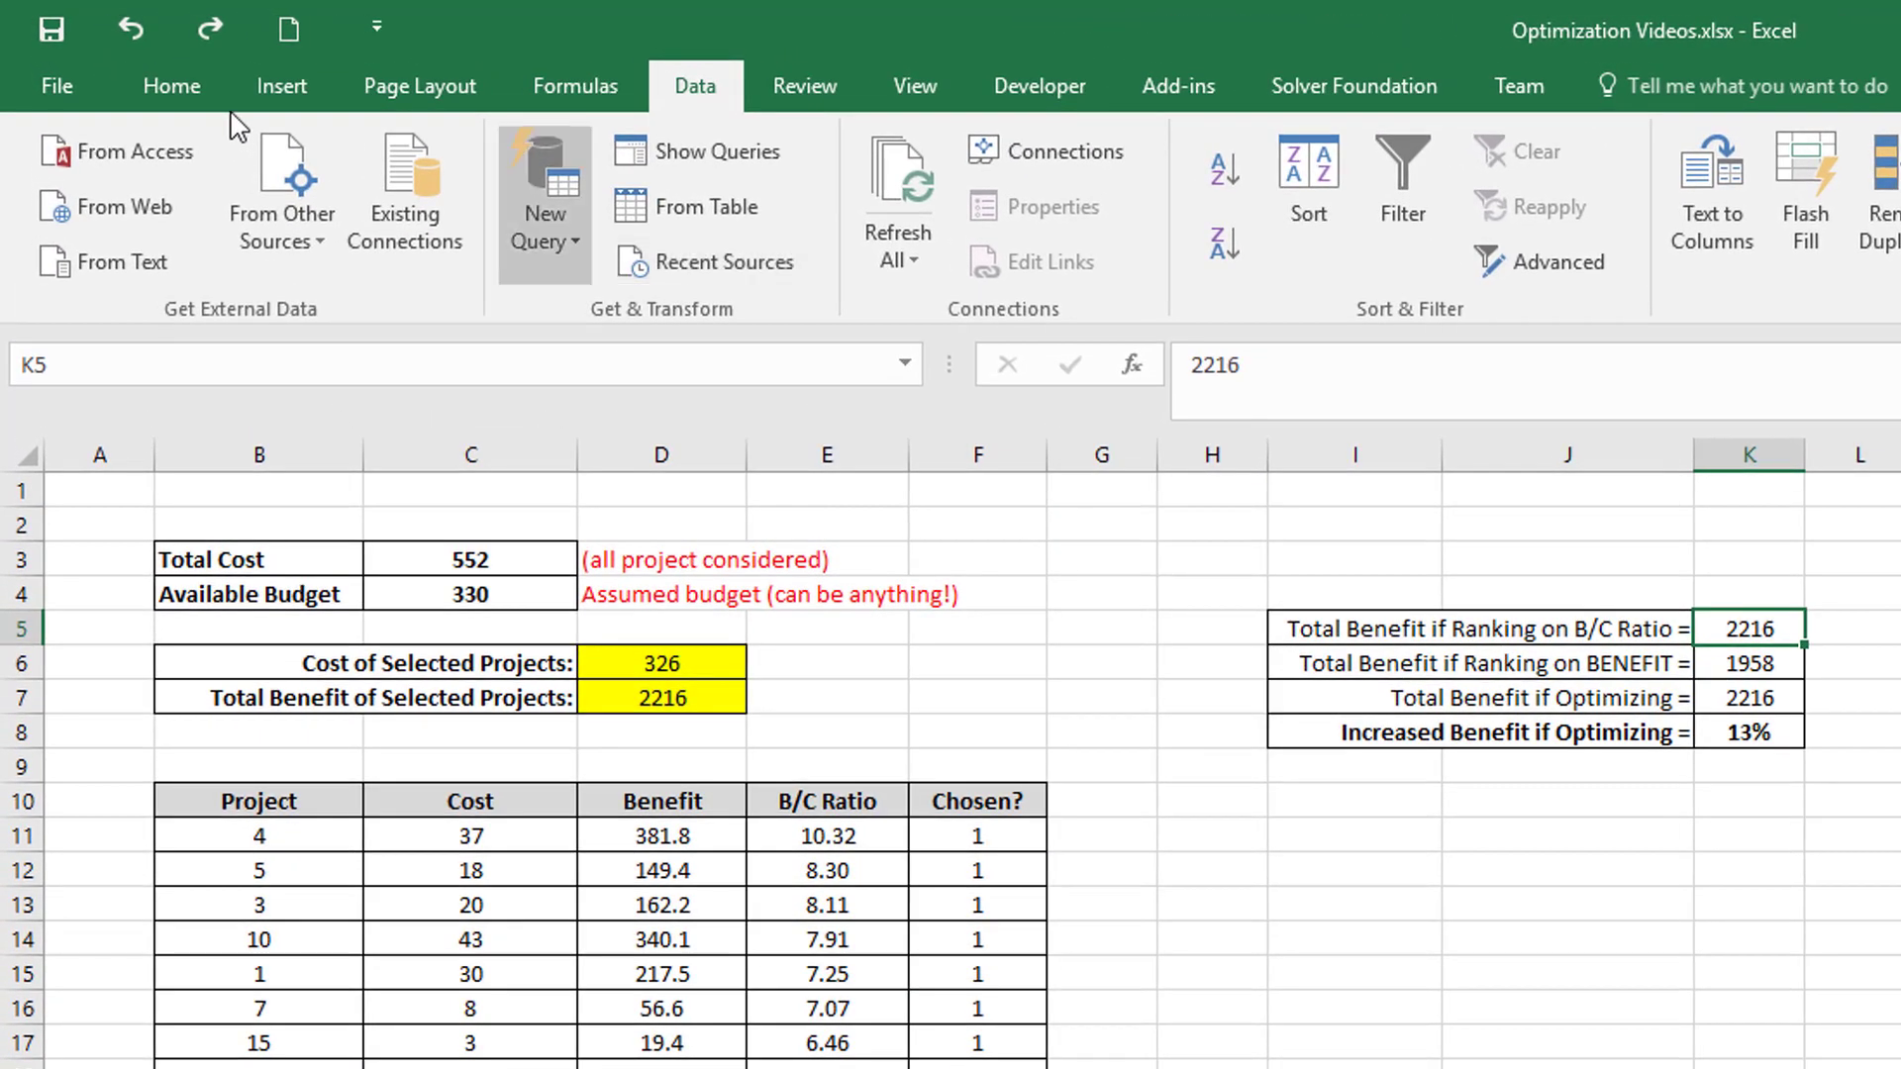
Step: Fill the 2216 result cells K5 and K7 with yellow
{"action": "left_click", "coordinate": [173, 87]}
{"action": "key", "text": "ctrl+y"}
{"action": "left_click", "coordinate": [1758, 705]}
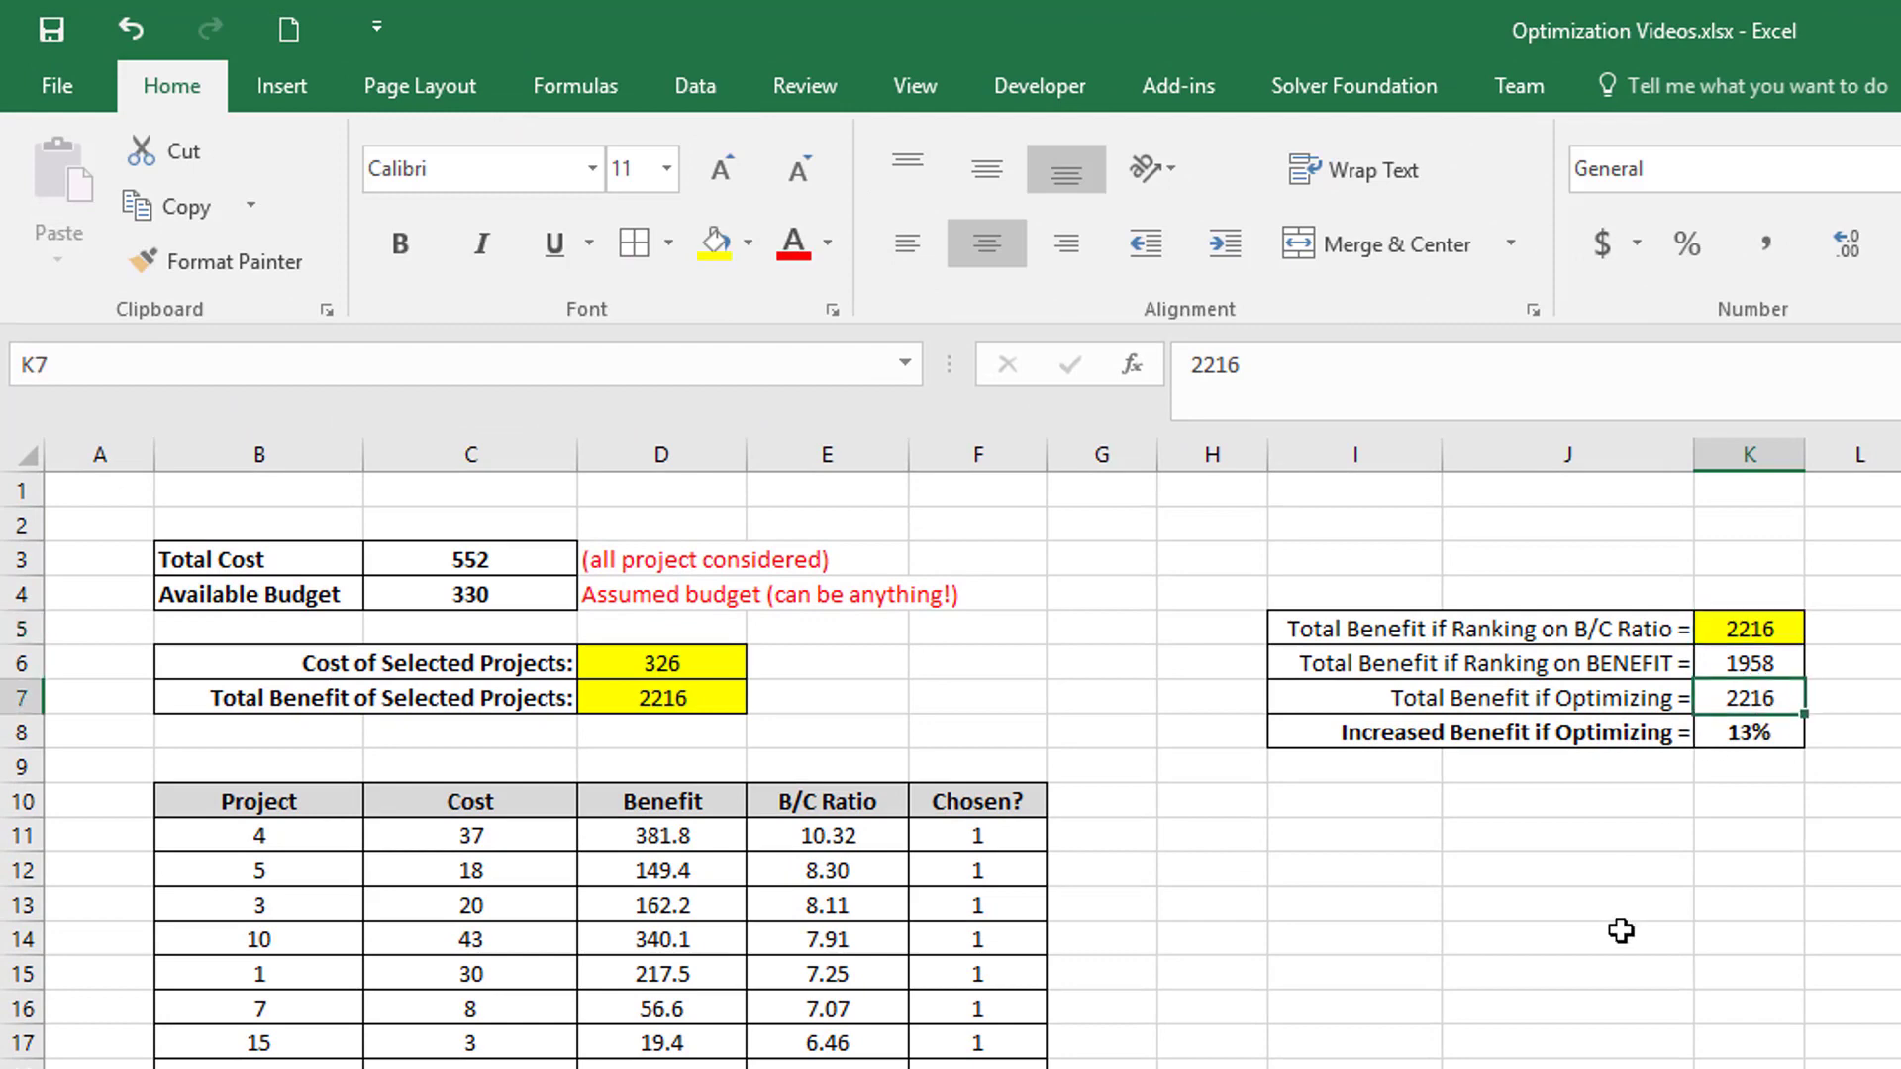
{"action": "left_click", "coordinate": [713, 242]}
{"action": "left_click", "coordinate": [1587, 983]}
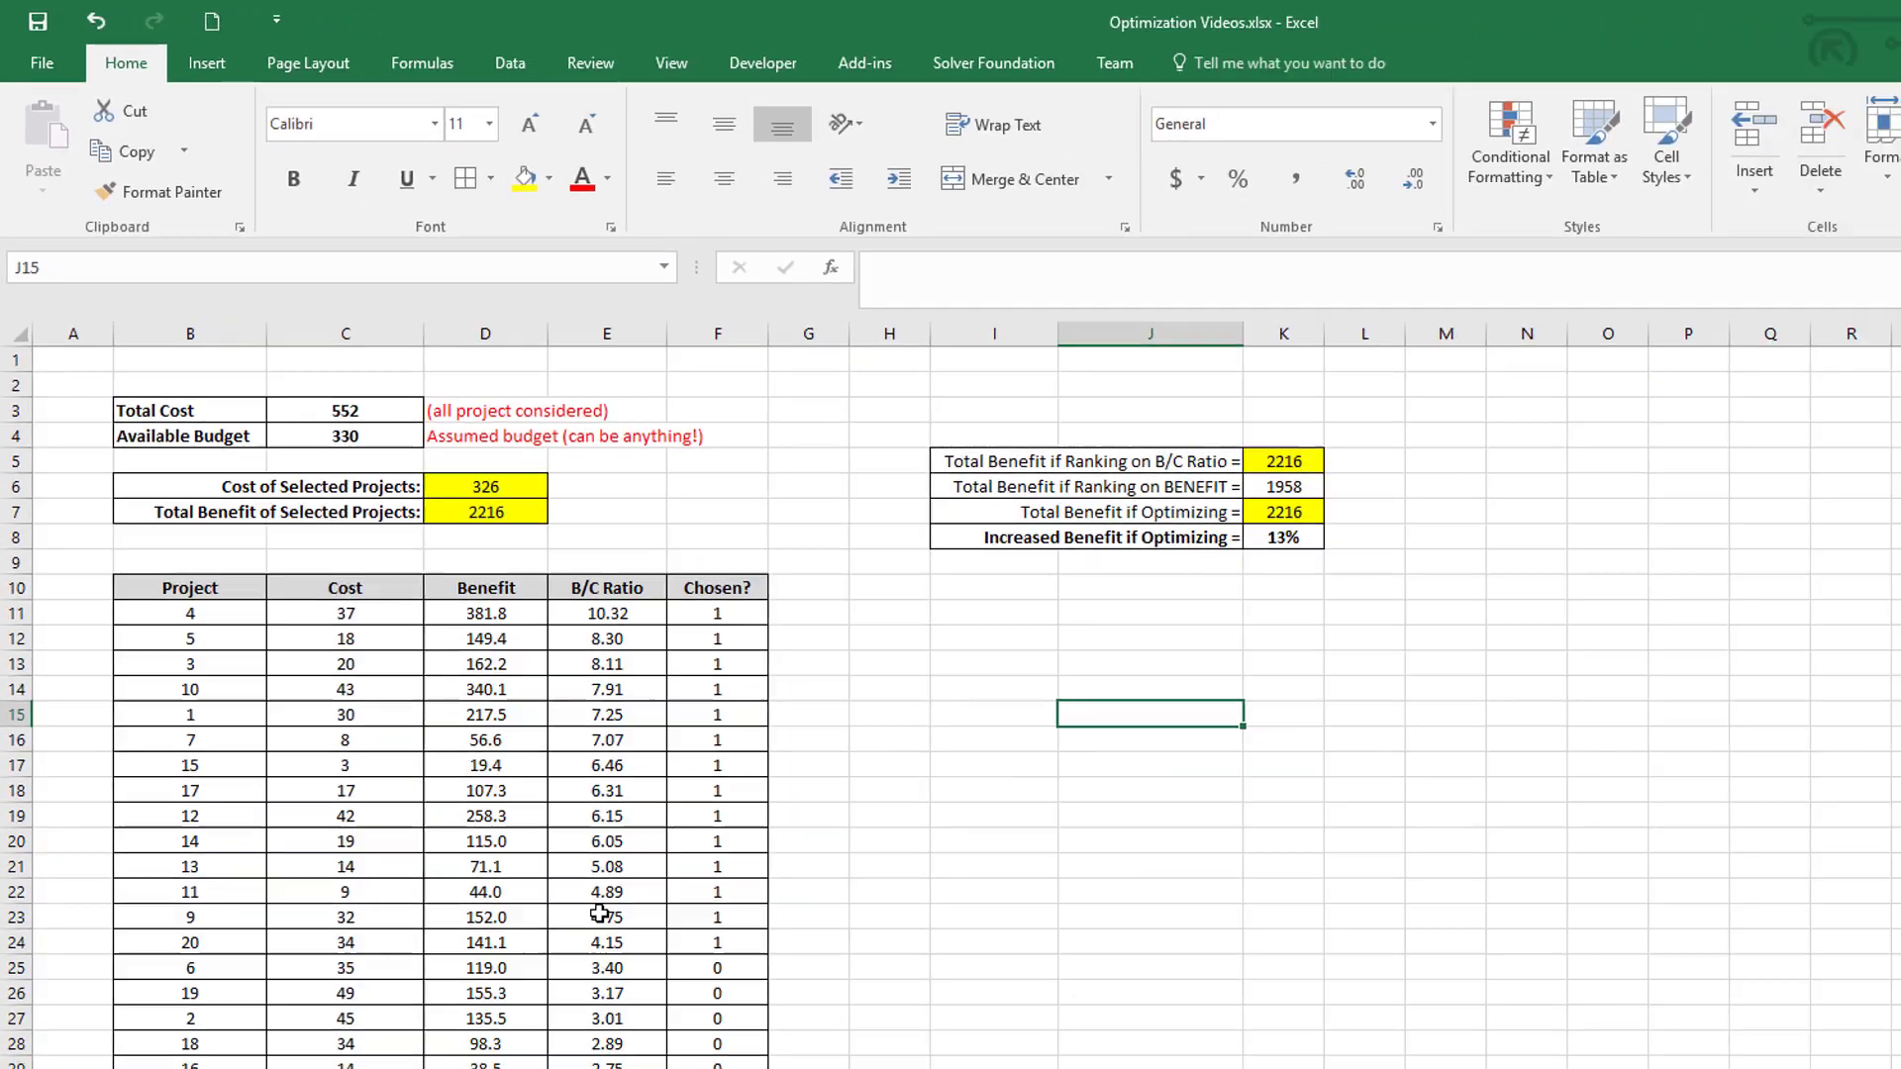
Step: Go to the Big sheet and look over its results labels, including ranking on BENEFIT
{"action": "key", "text": "ctrl+Page_Down"}
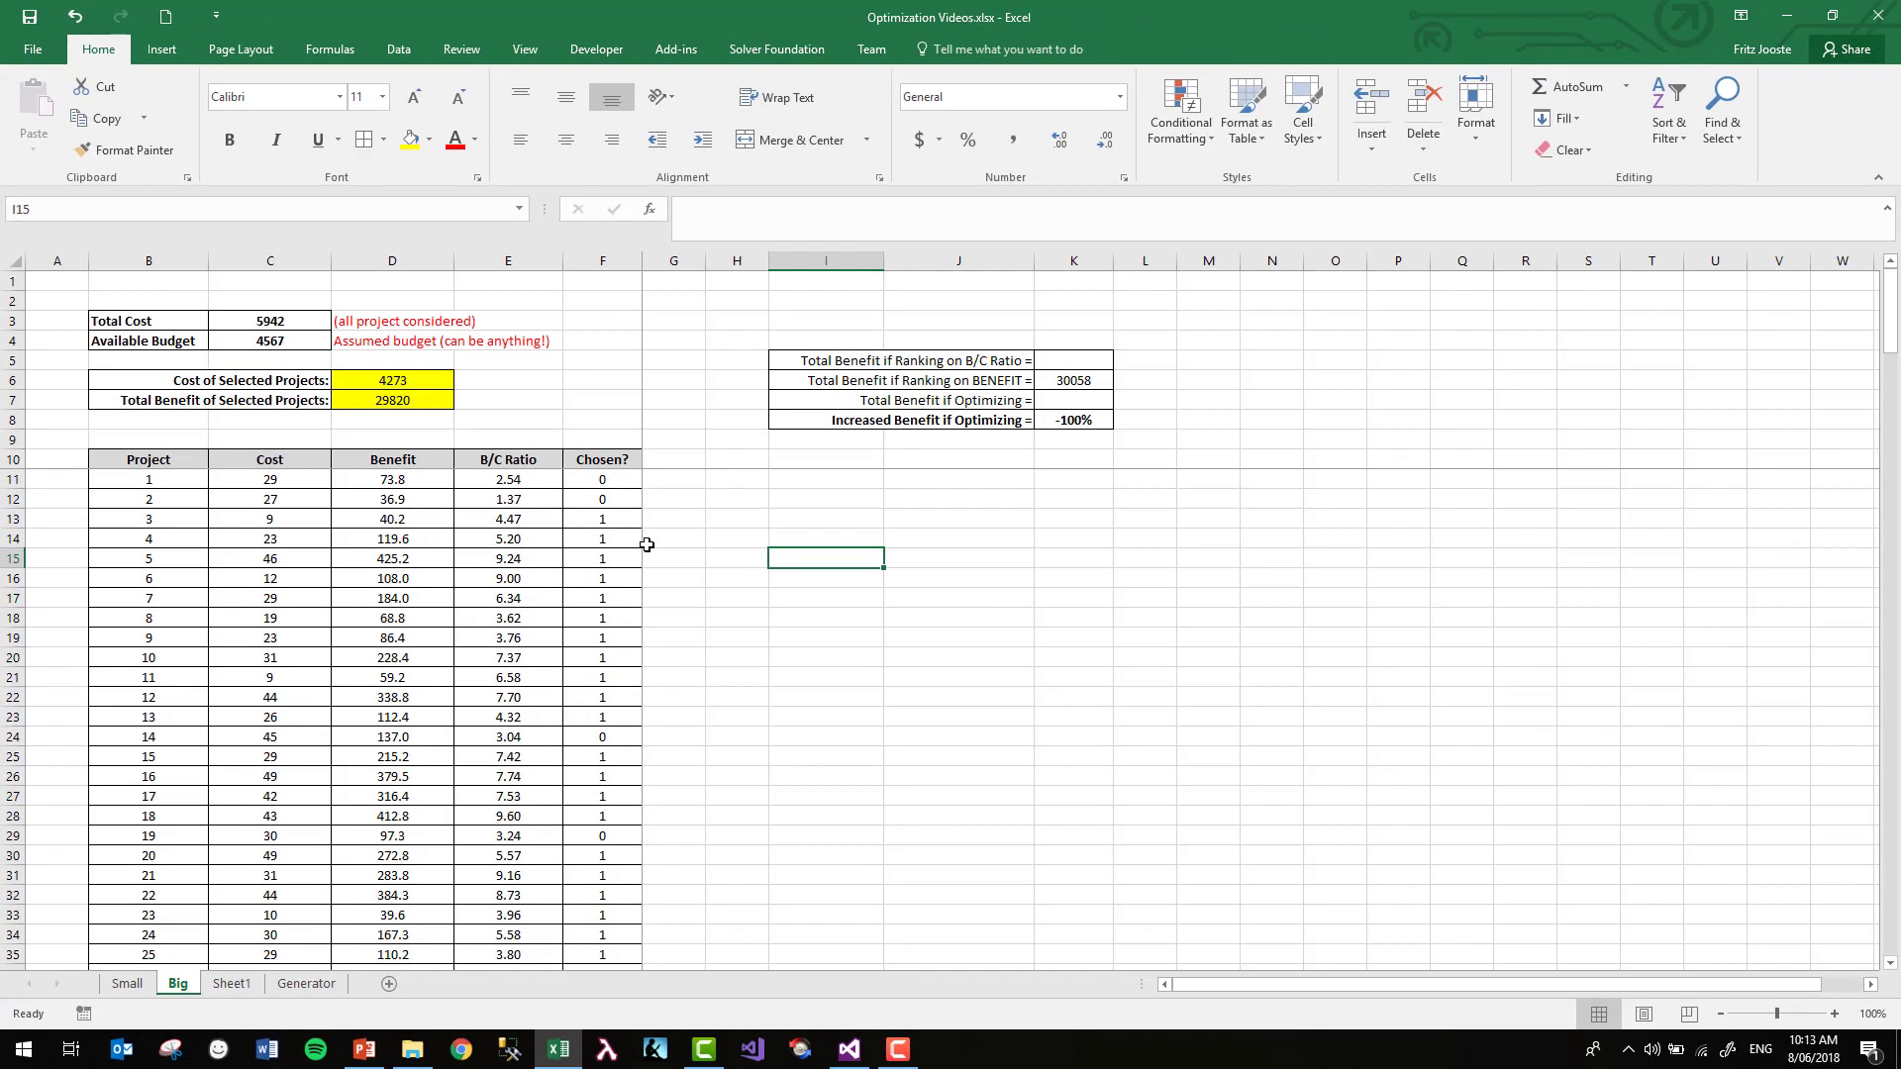
{"action": "left_click", "coordinate": [715, 505]}
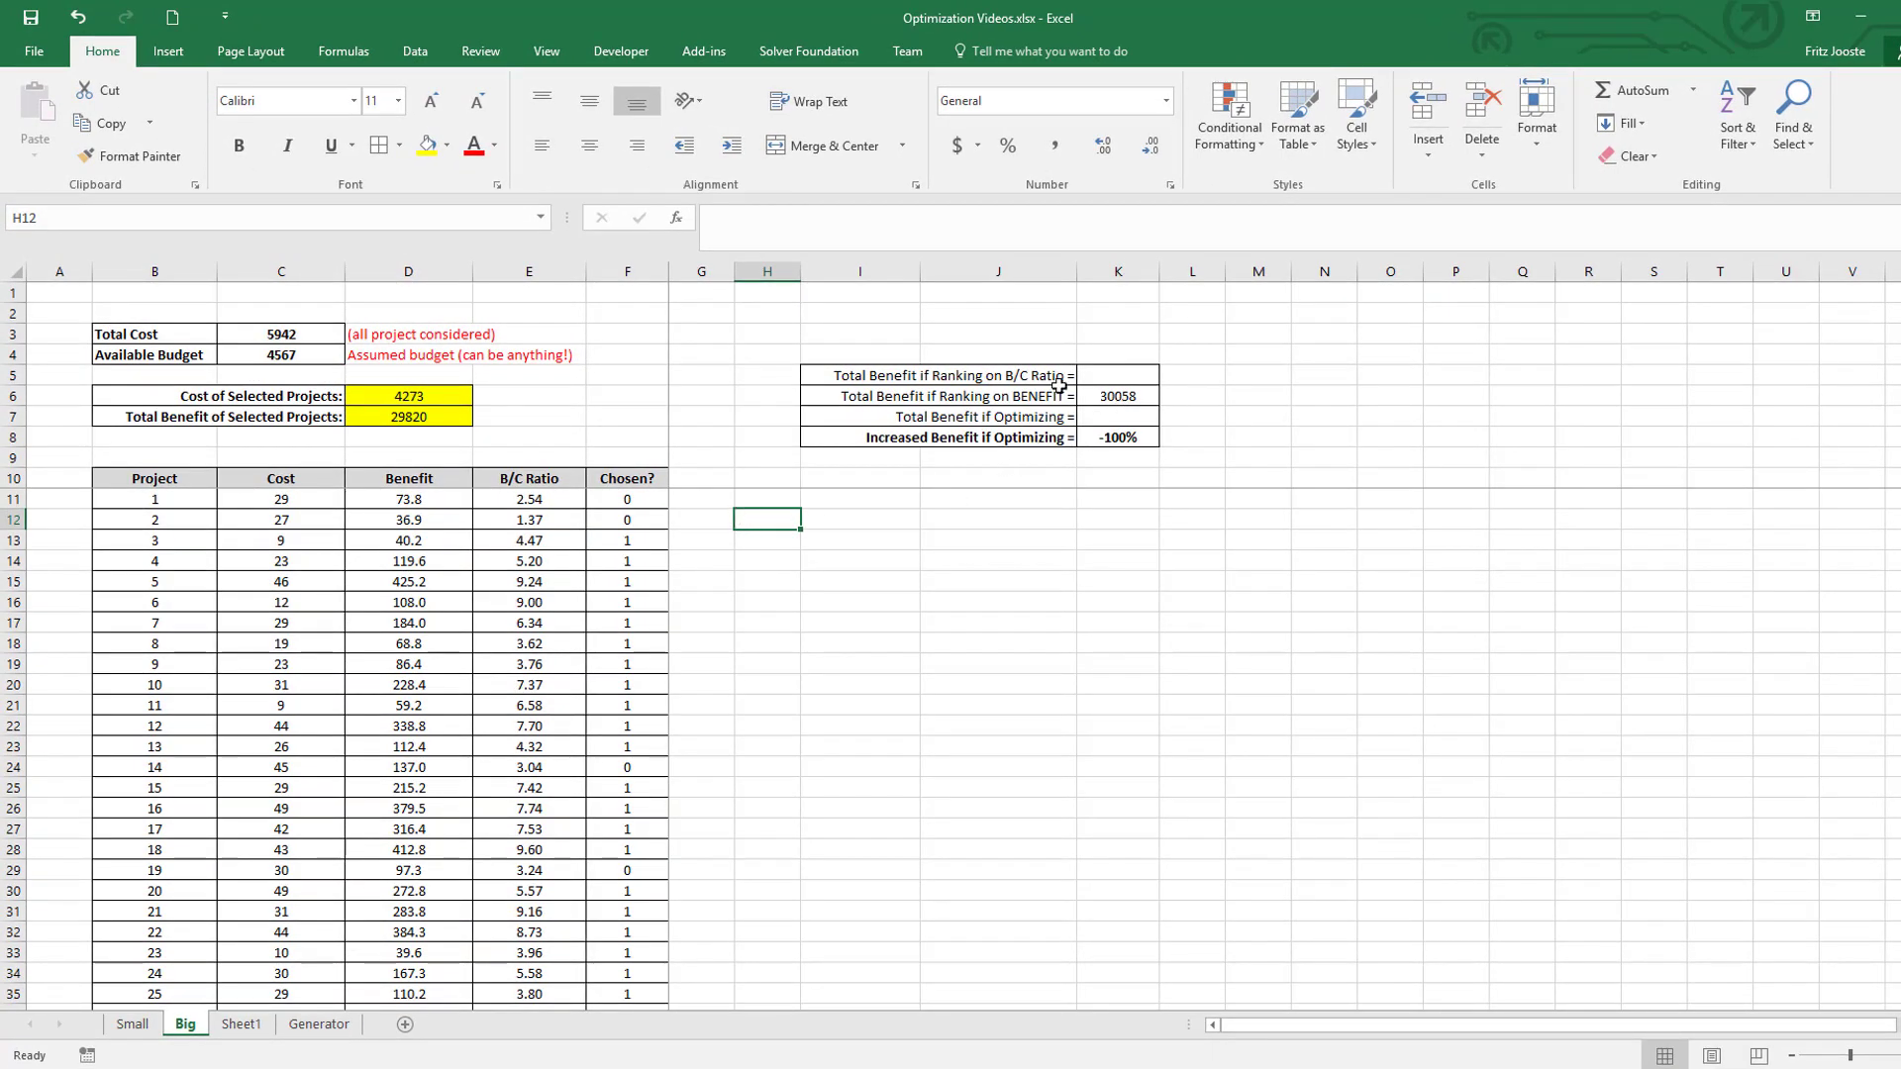
{"action": "left_click", "coordinate": [886, 399]}
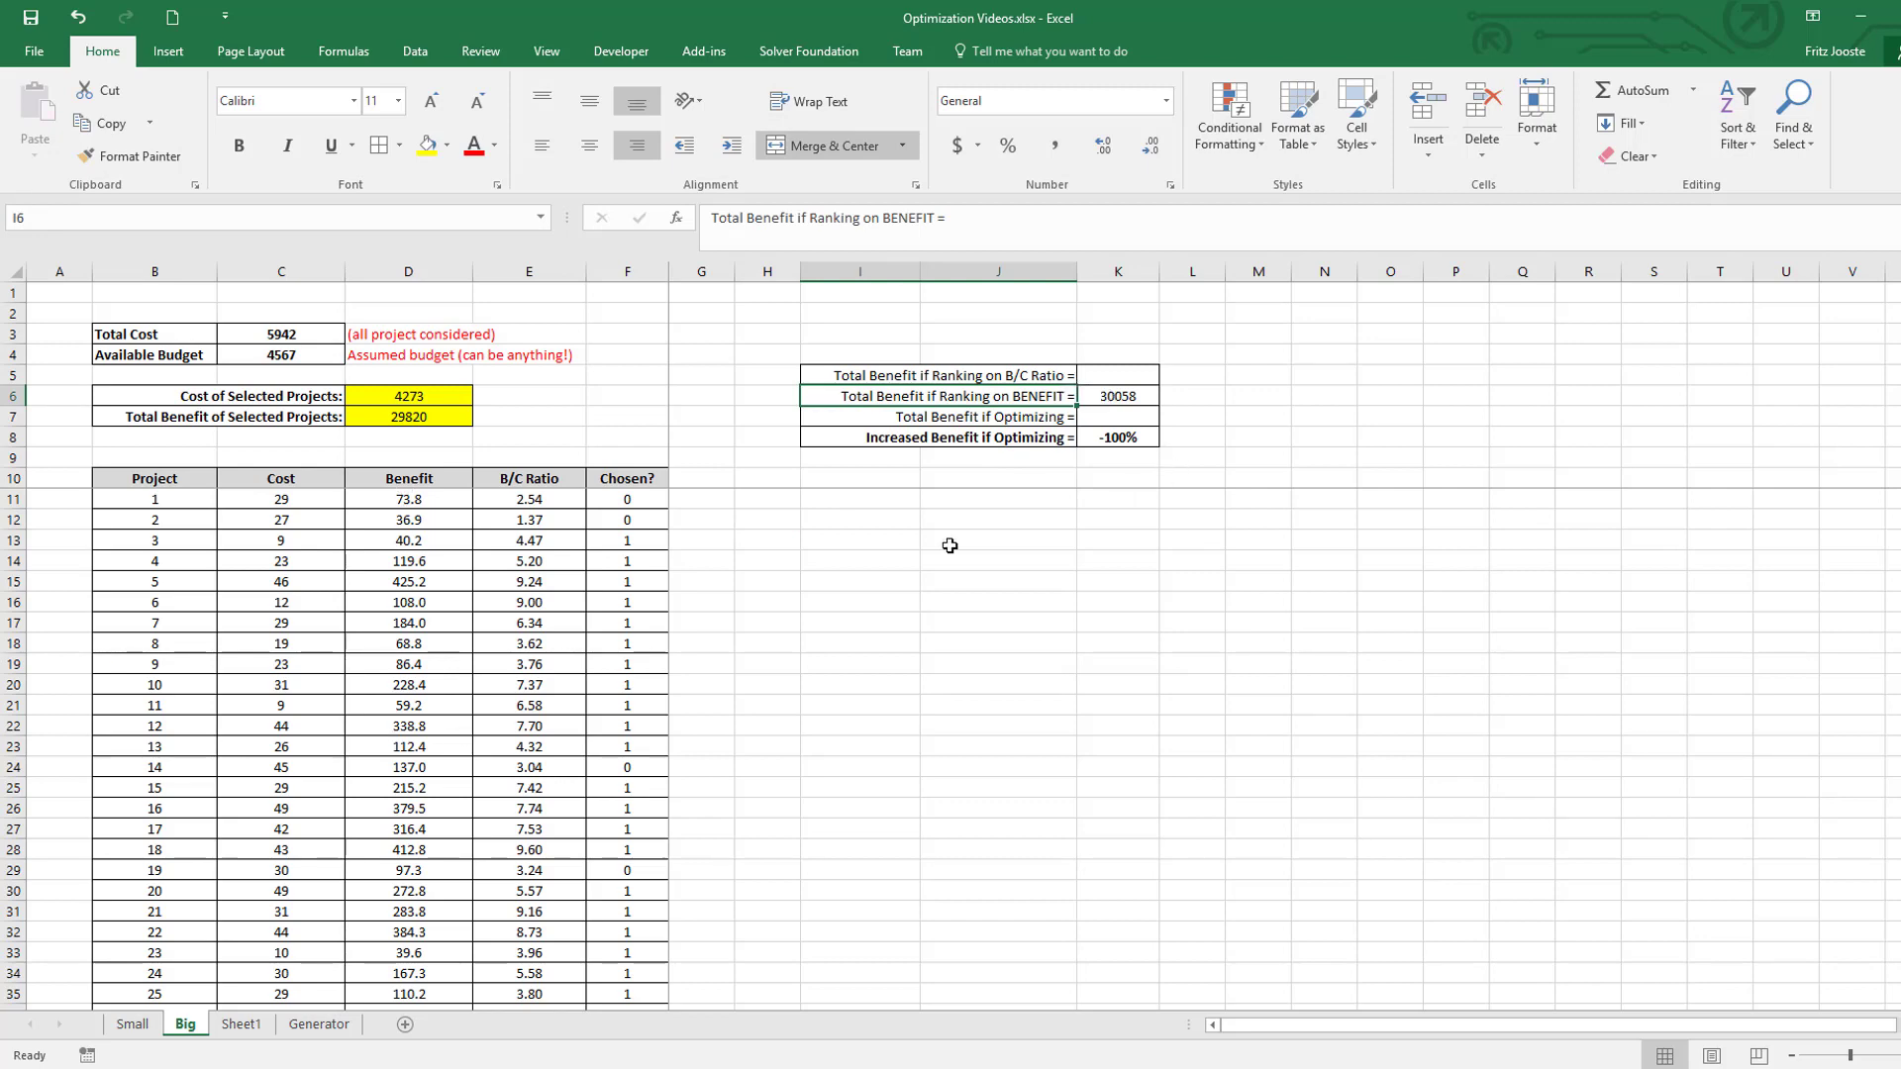
{"action": "left_click", "coordinate": [841, 516]}
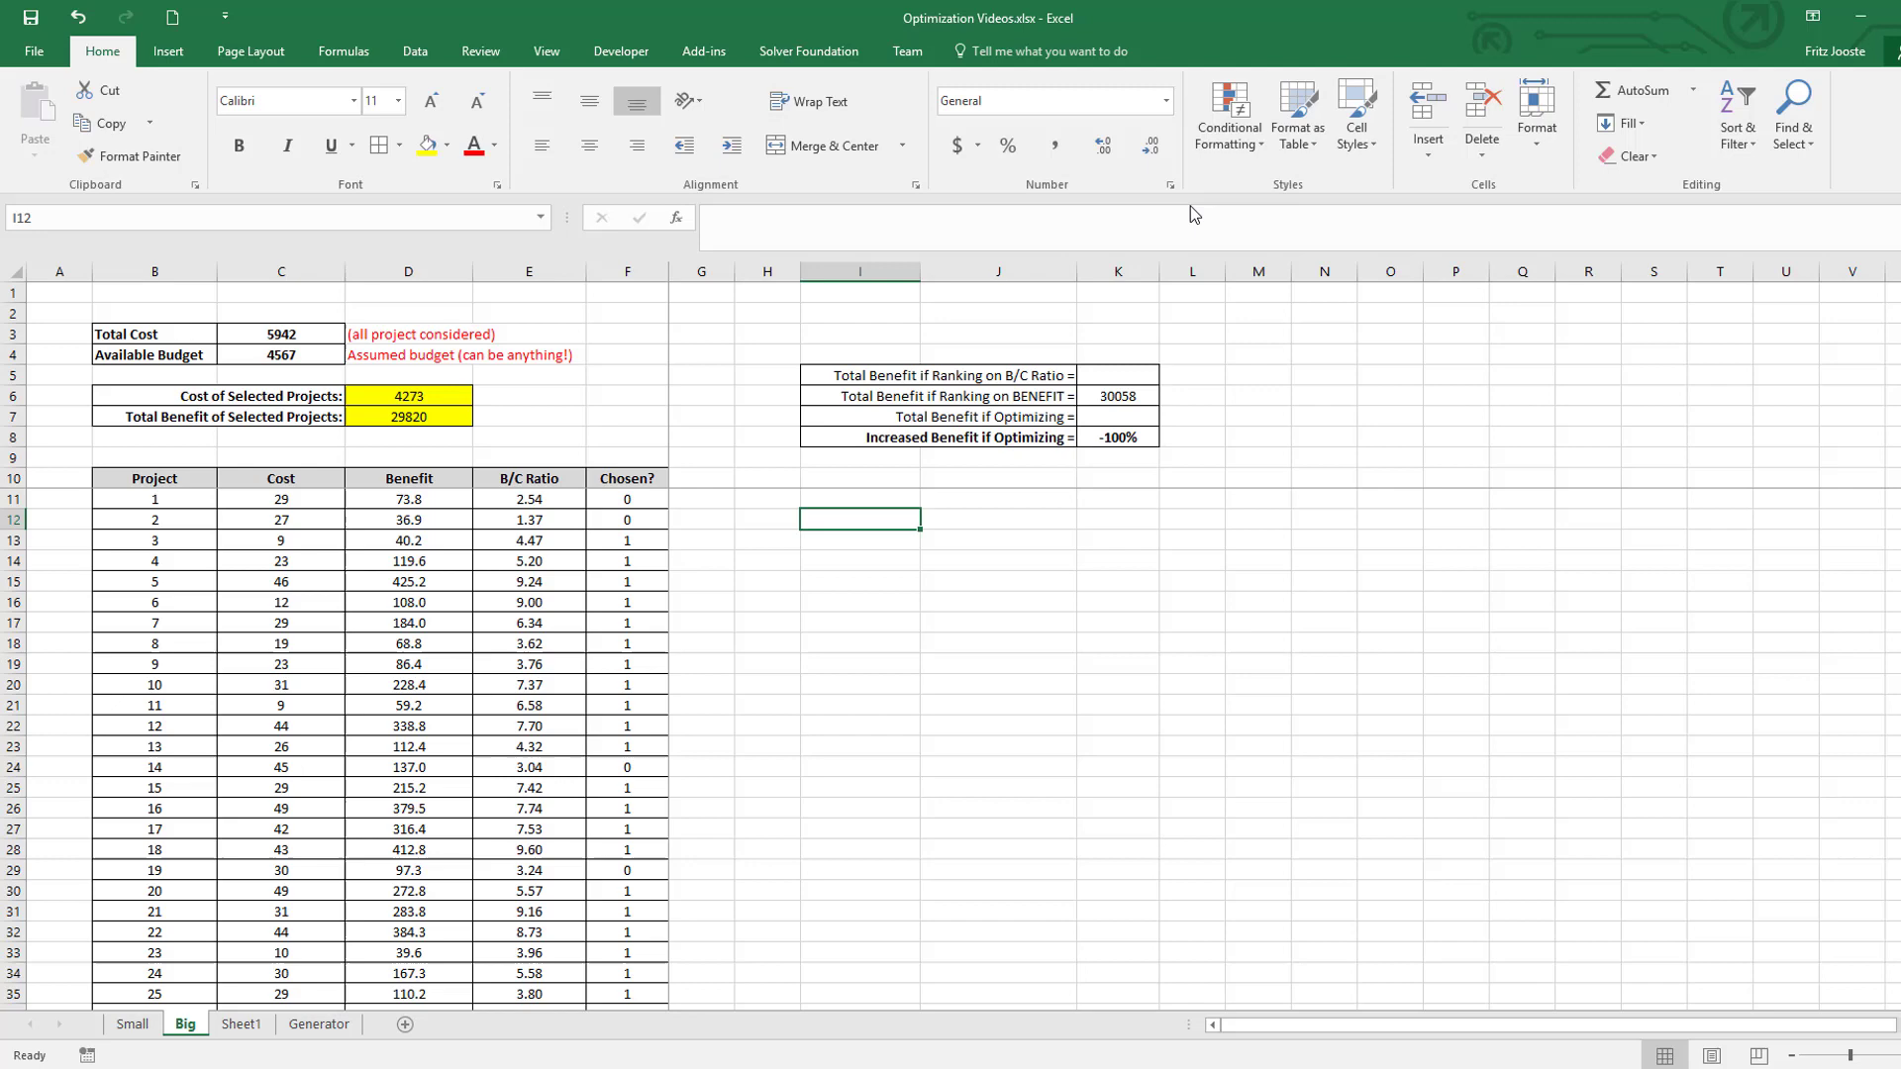
Step: Run Solver on the Big sheet and keep the solution using 4567 for benefit 30765
{"action": "left_click", "coordinate": [415, 51]}
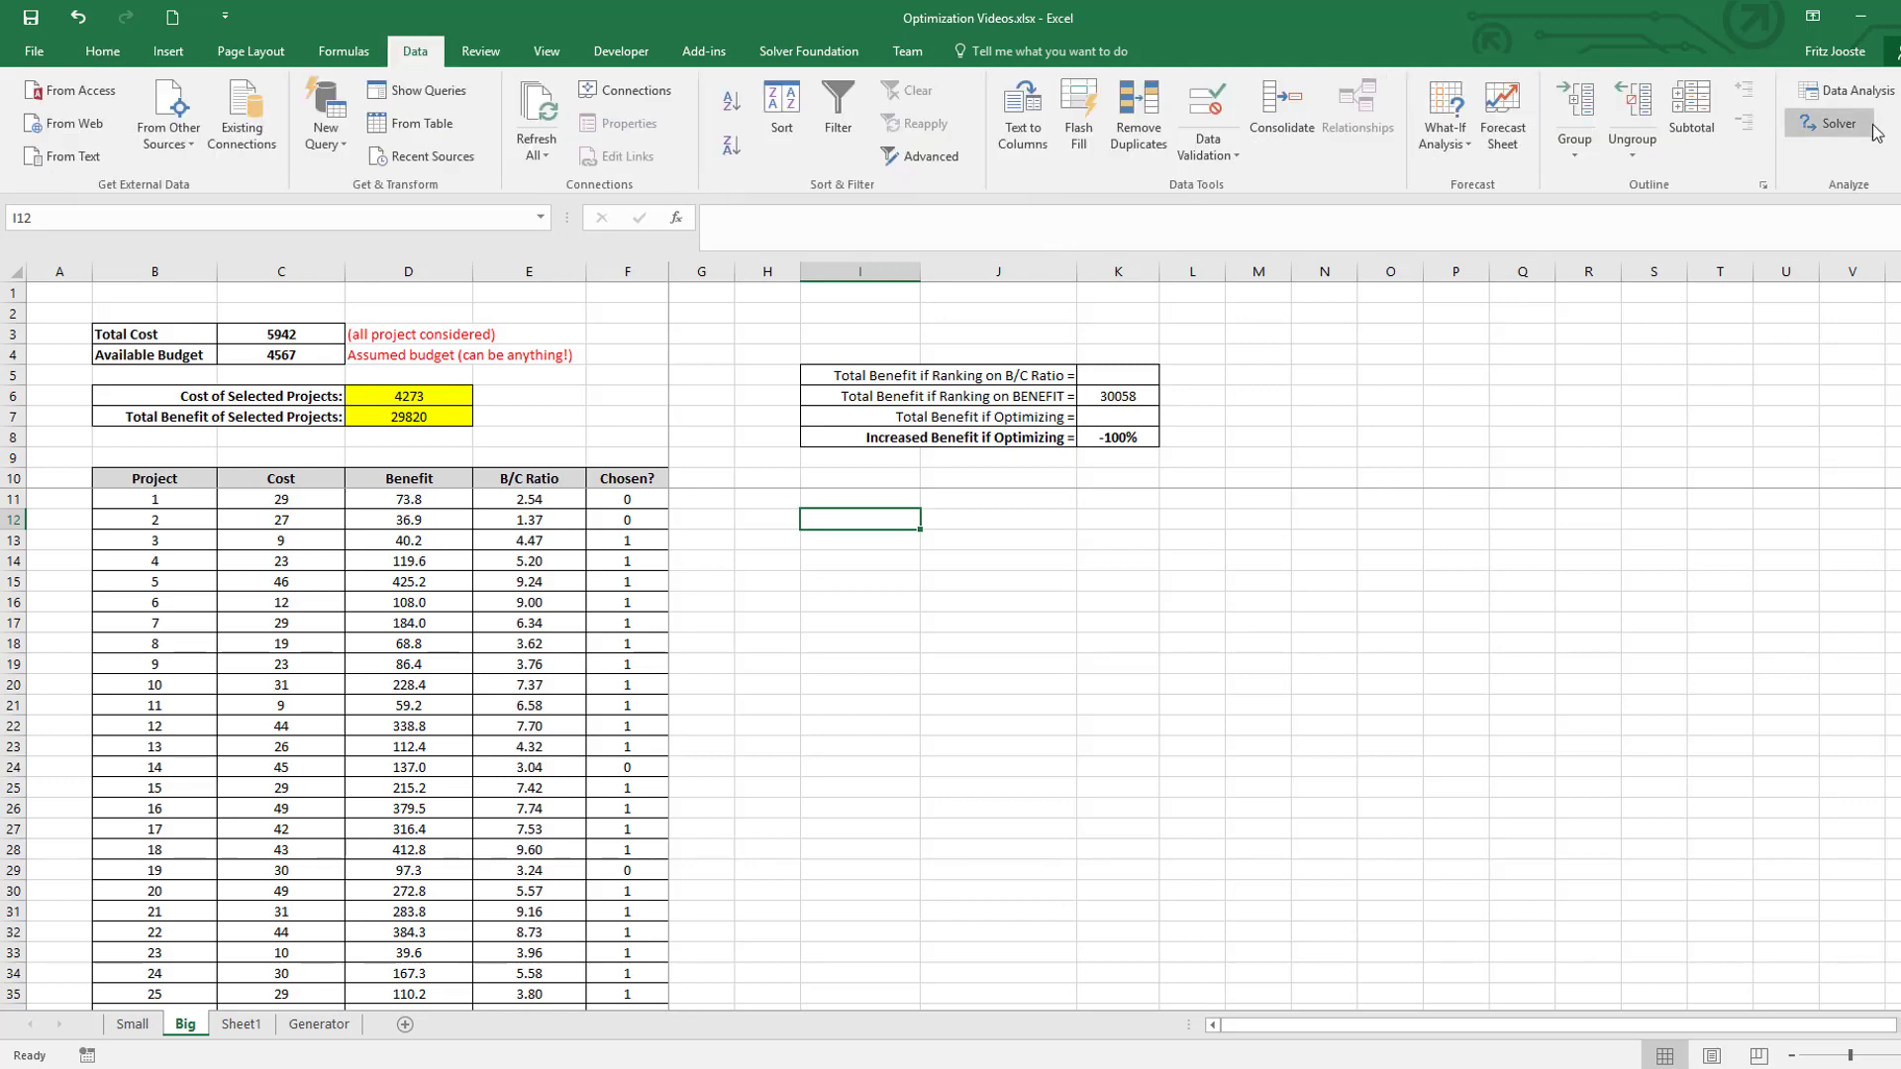
{"action": "left_click", "coordinate": [1839, 123]}
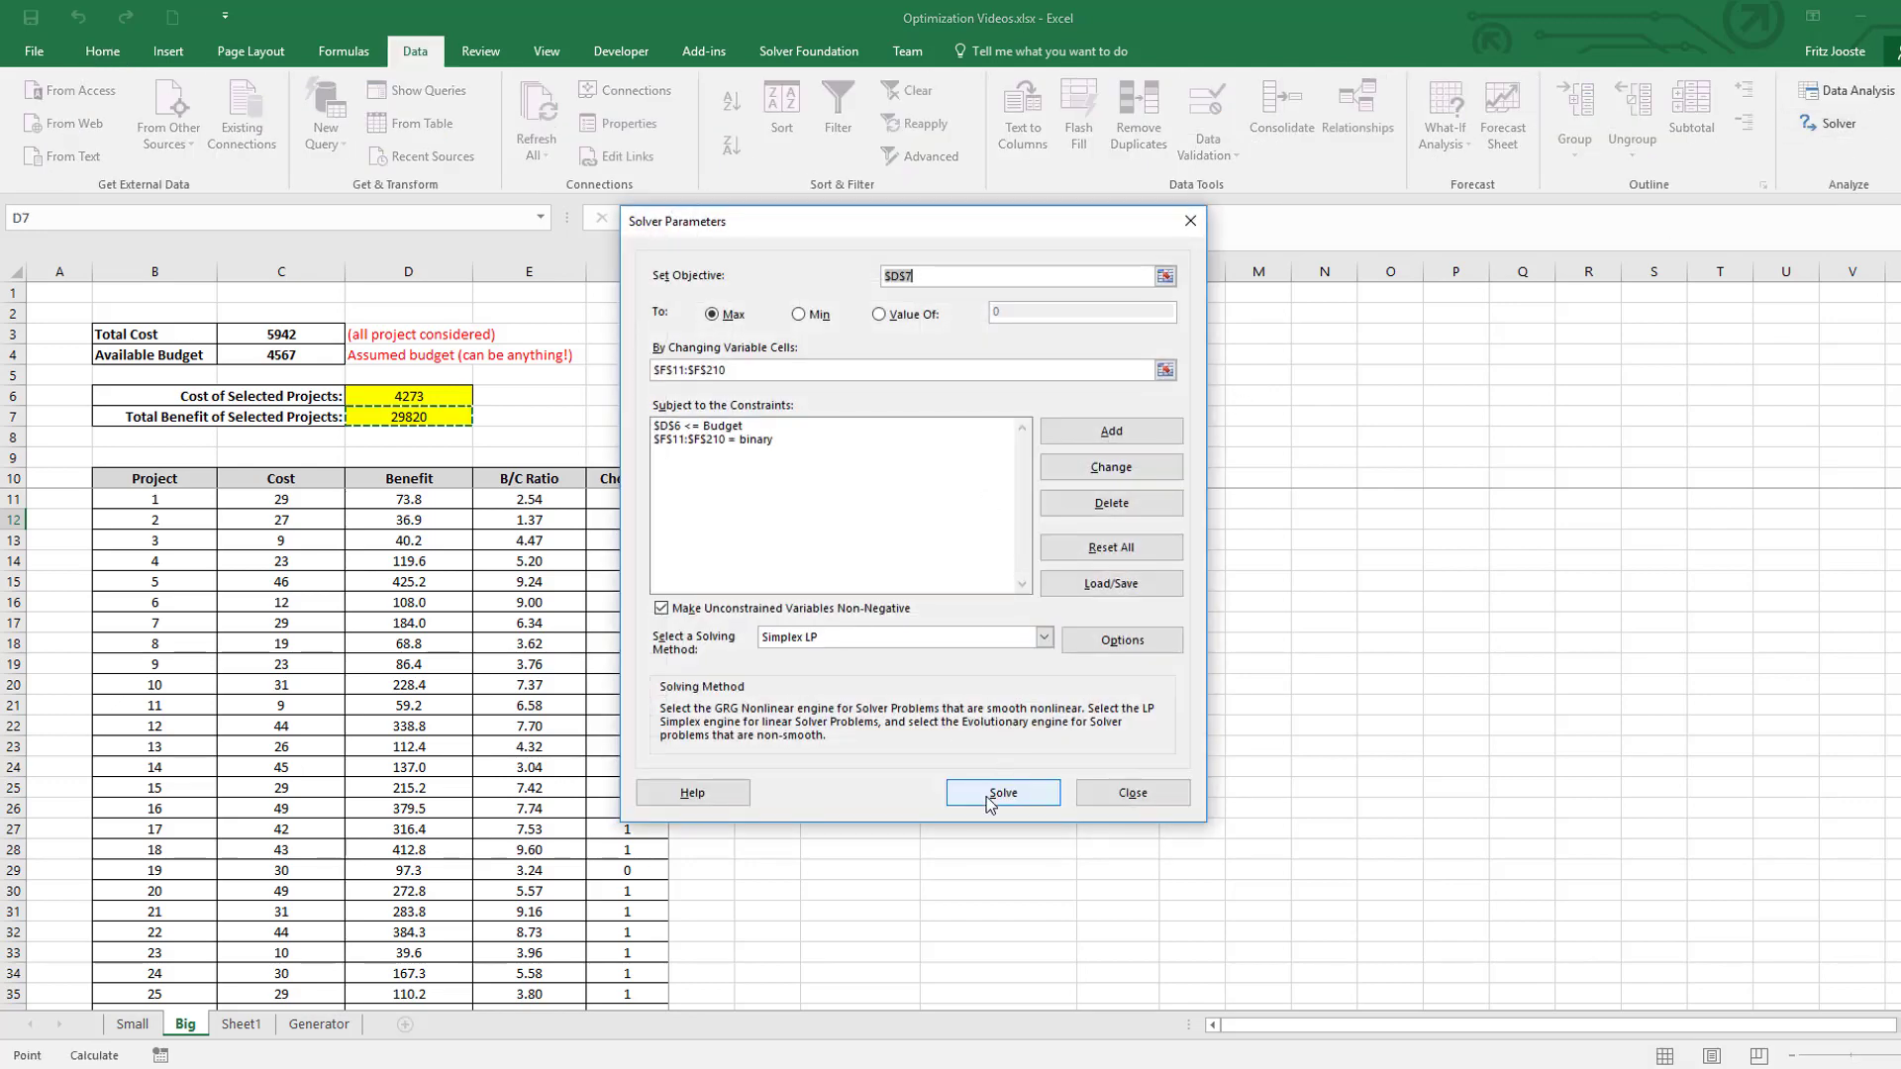
{"action": "left_click", "coordinate": [995, 795]}
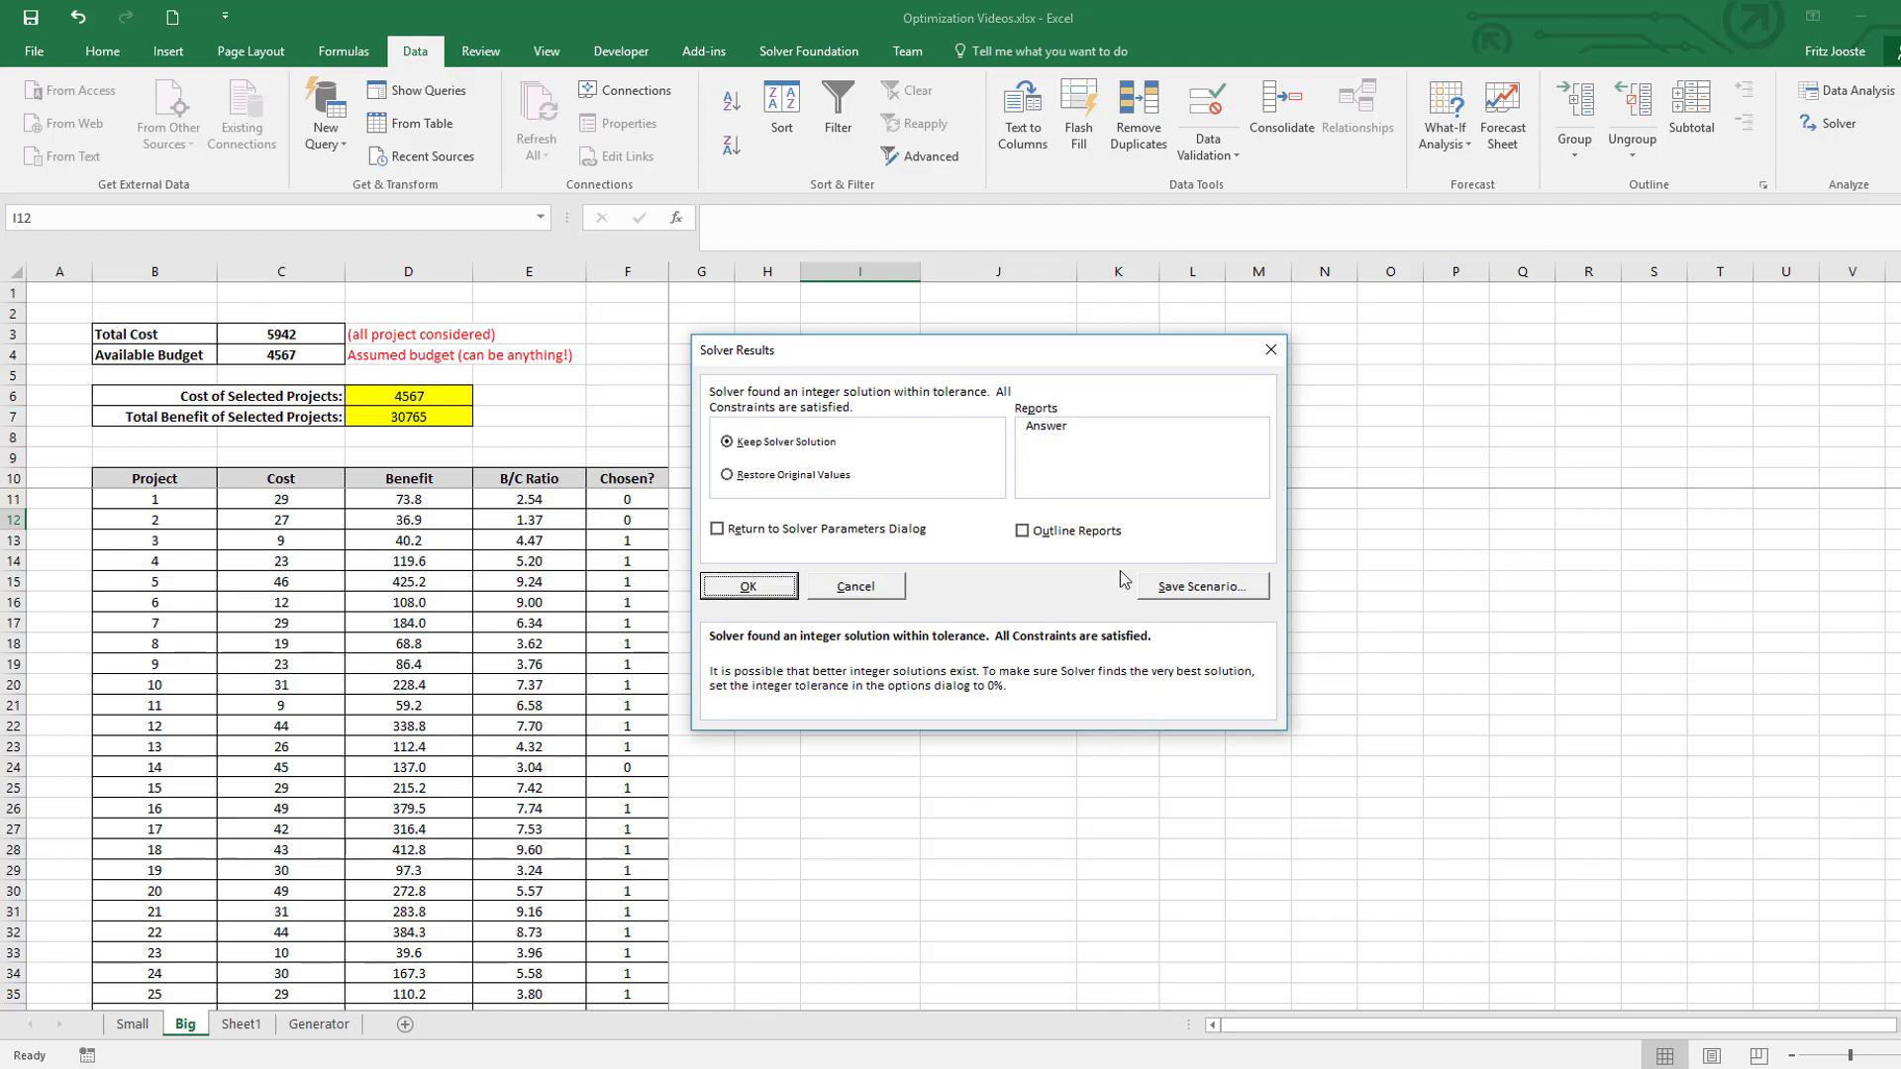
{"action": "left_click", "coordinate": [748, 586]}
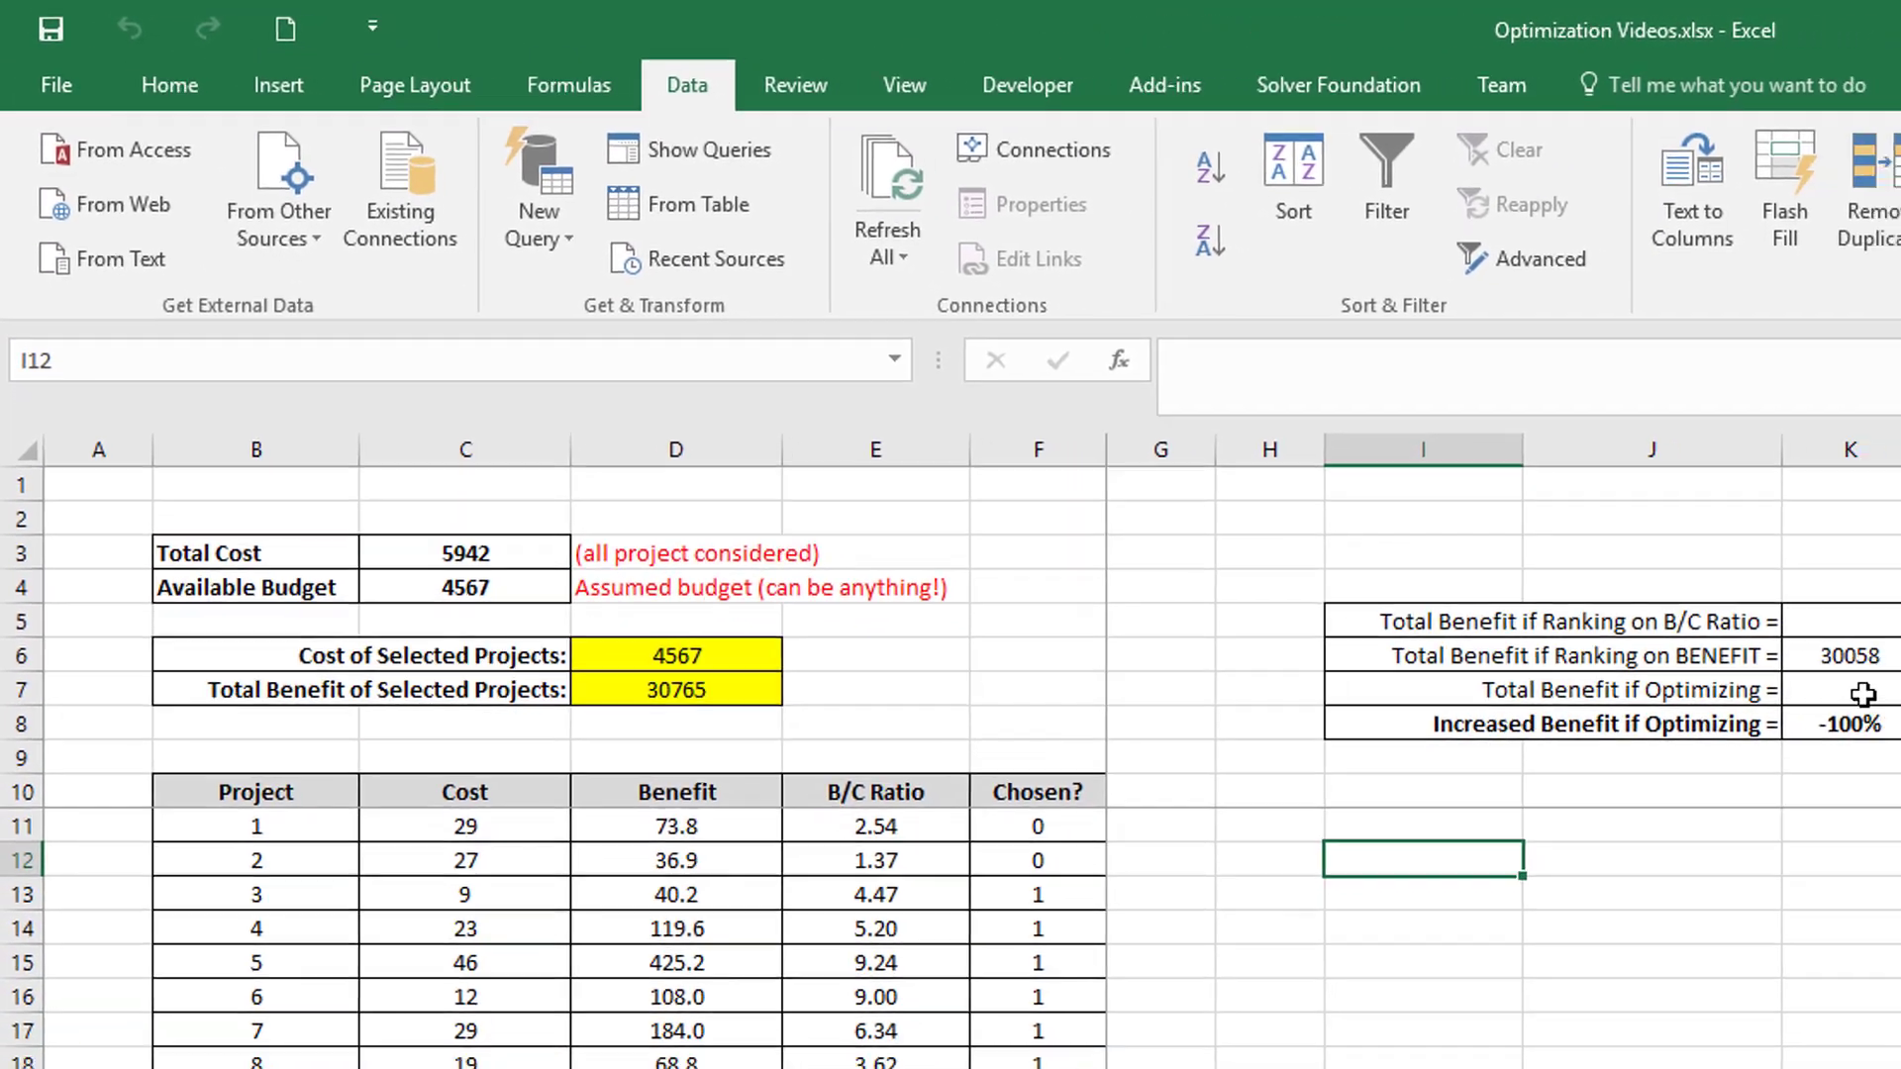
{"action": "left_click", "coordinate": [1520, 566]}
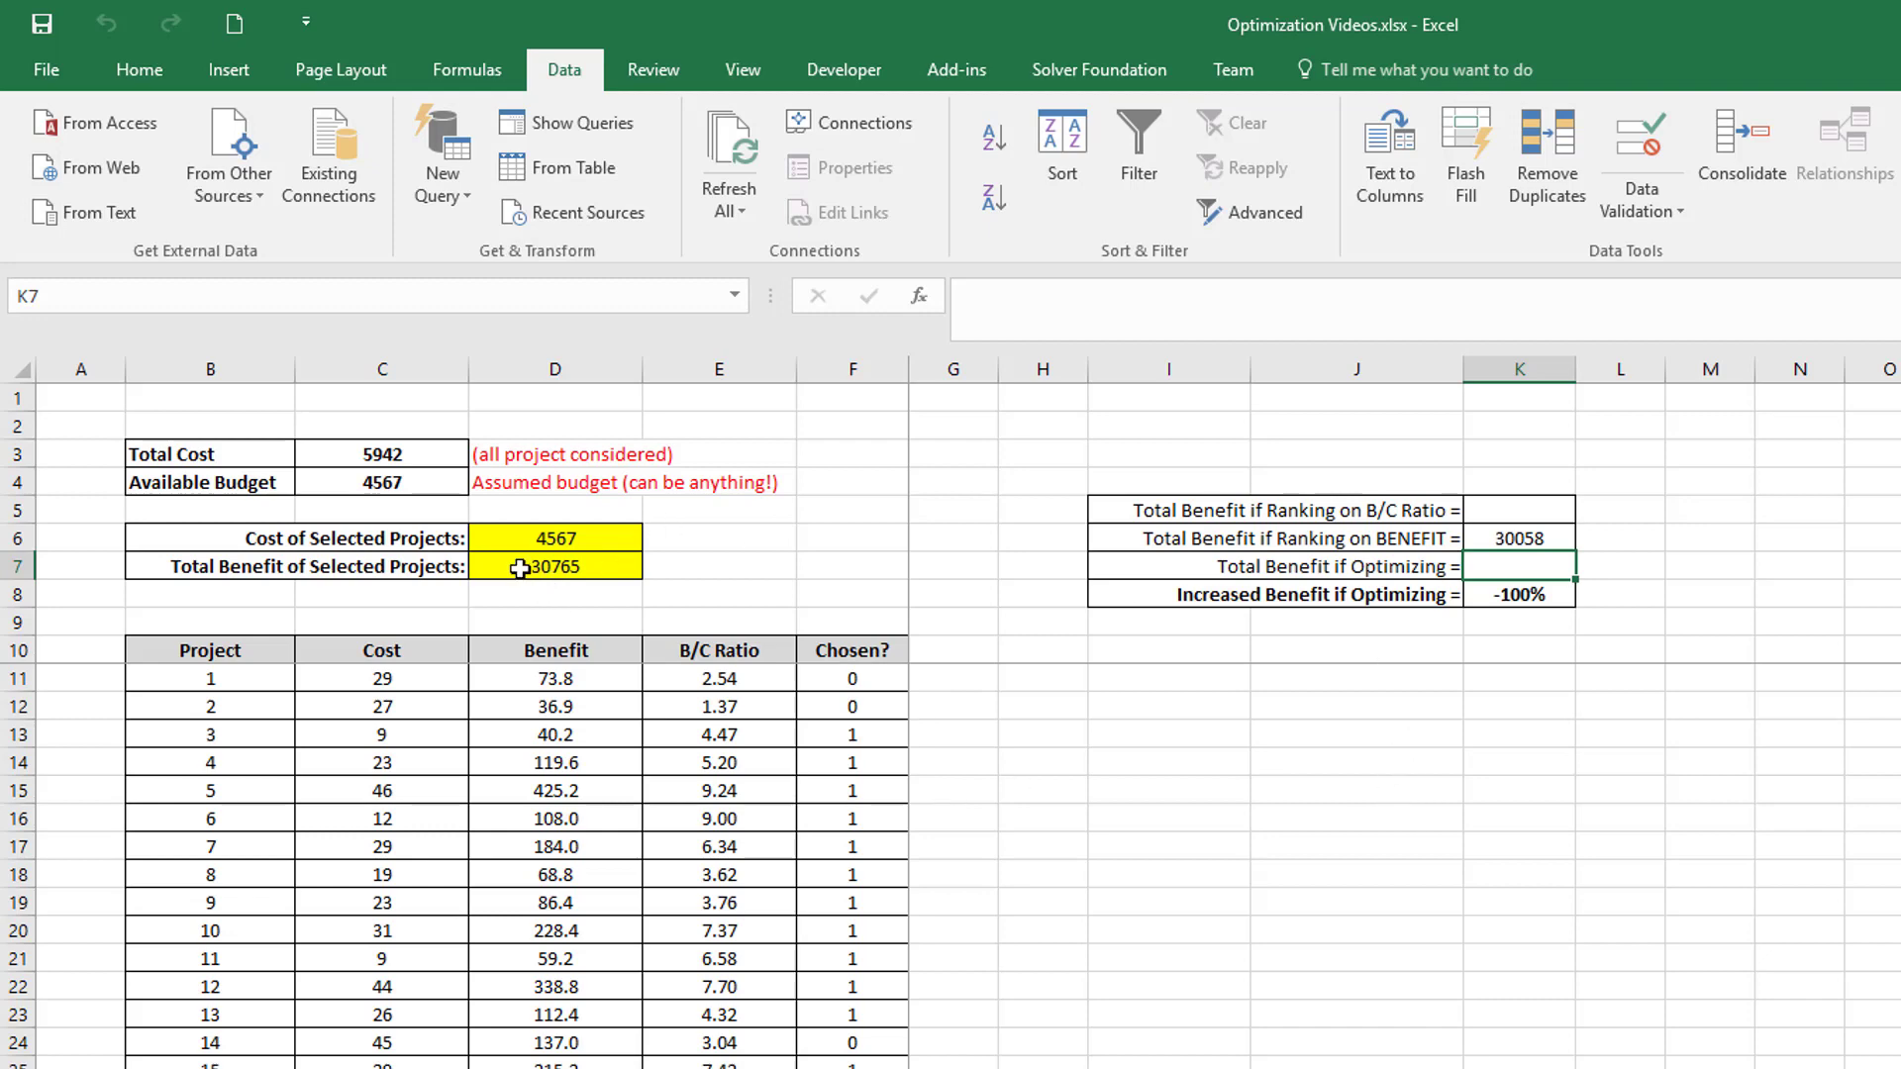
Step: Enter 30765 as the optimizing total benefit in K7
{"action": "type", "text": "30"}
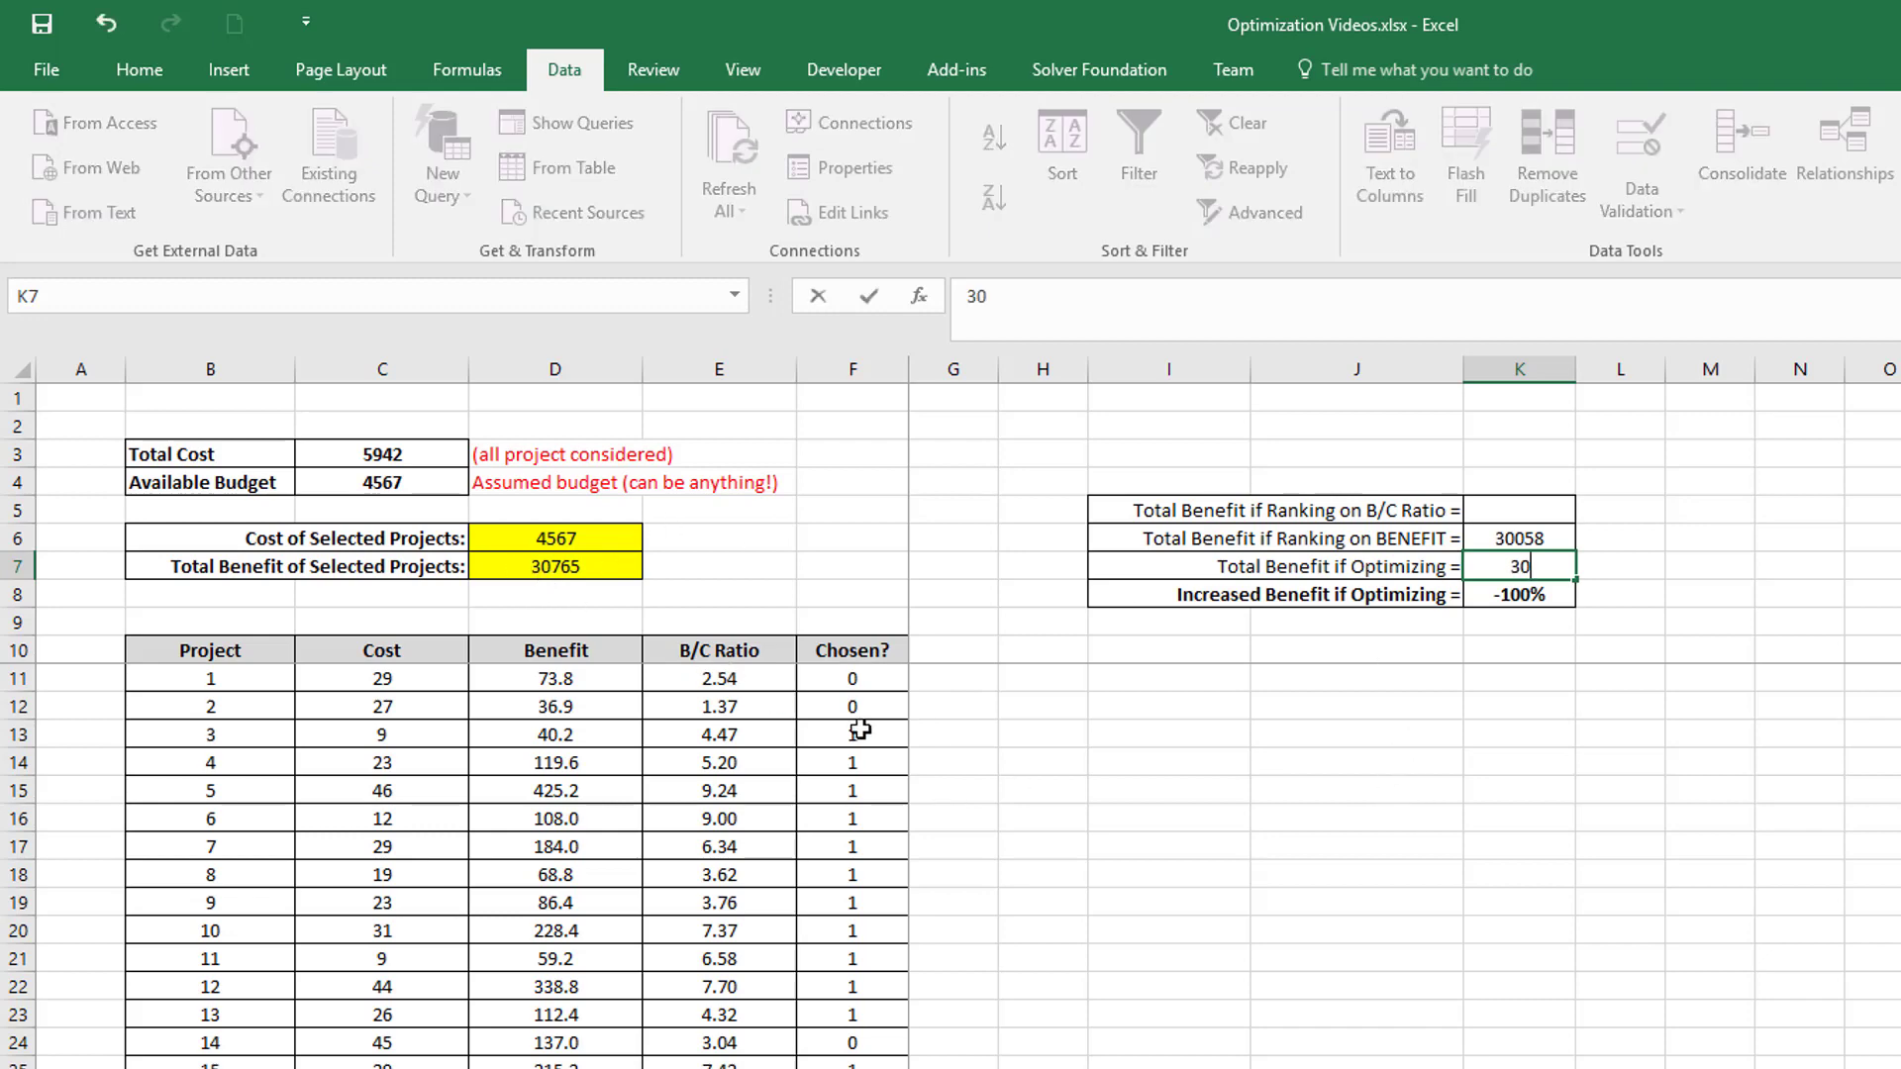
{"action": "type", "text": "765"}
{"action": "key", "text": "Return"}
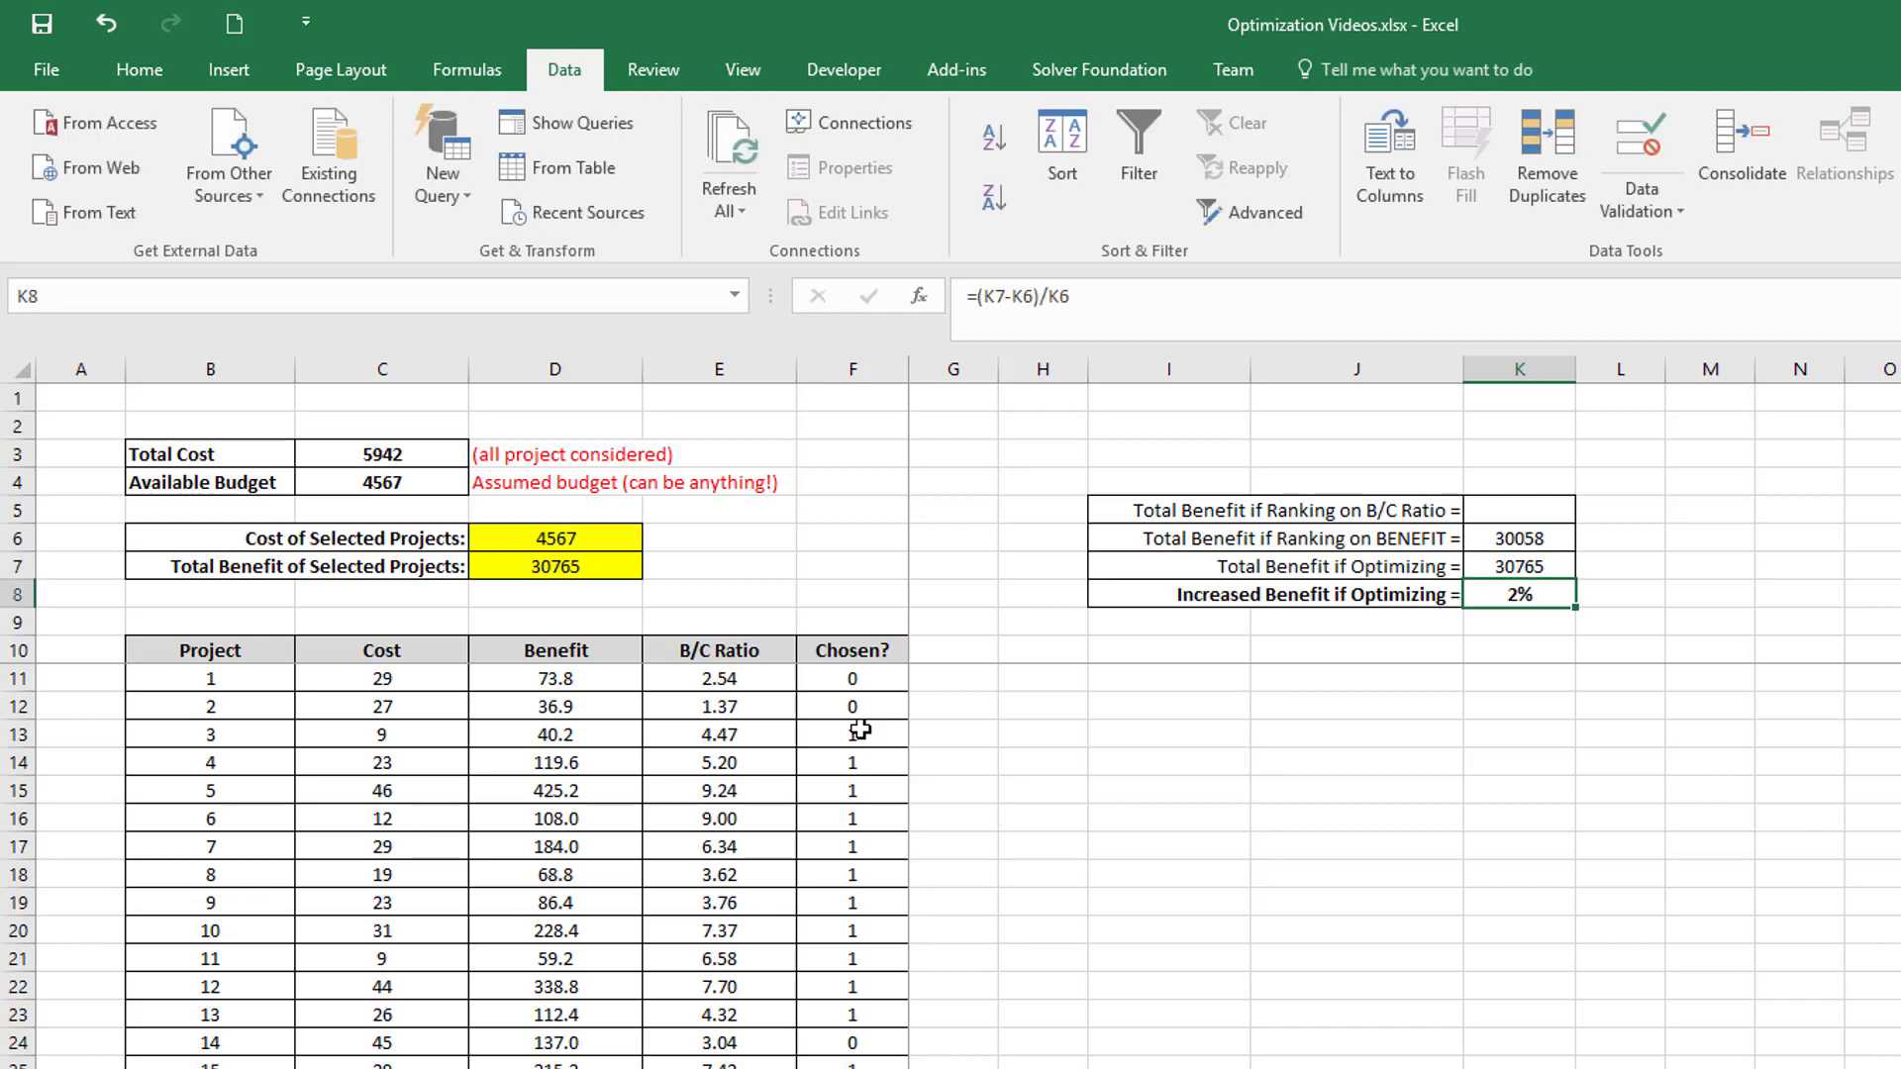
{"action": "left_click", "coordinate": [1504, 672]}
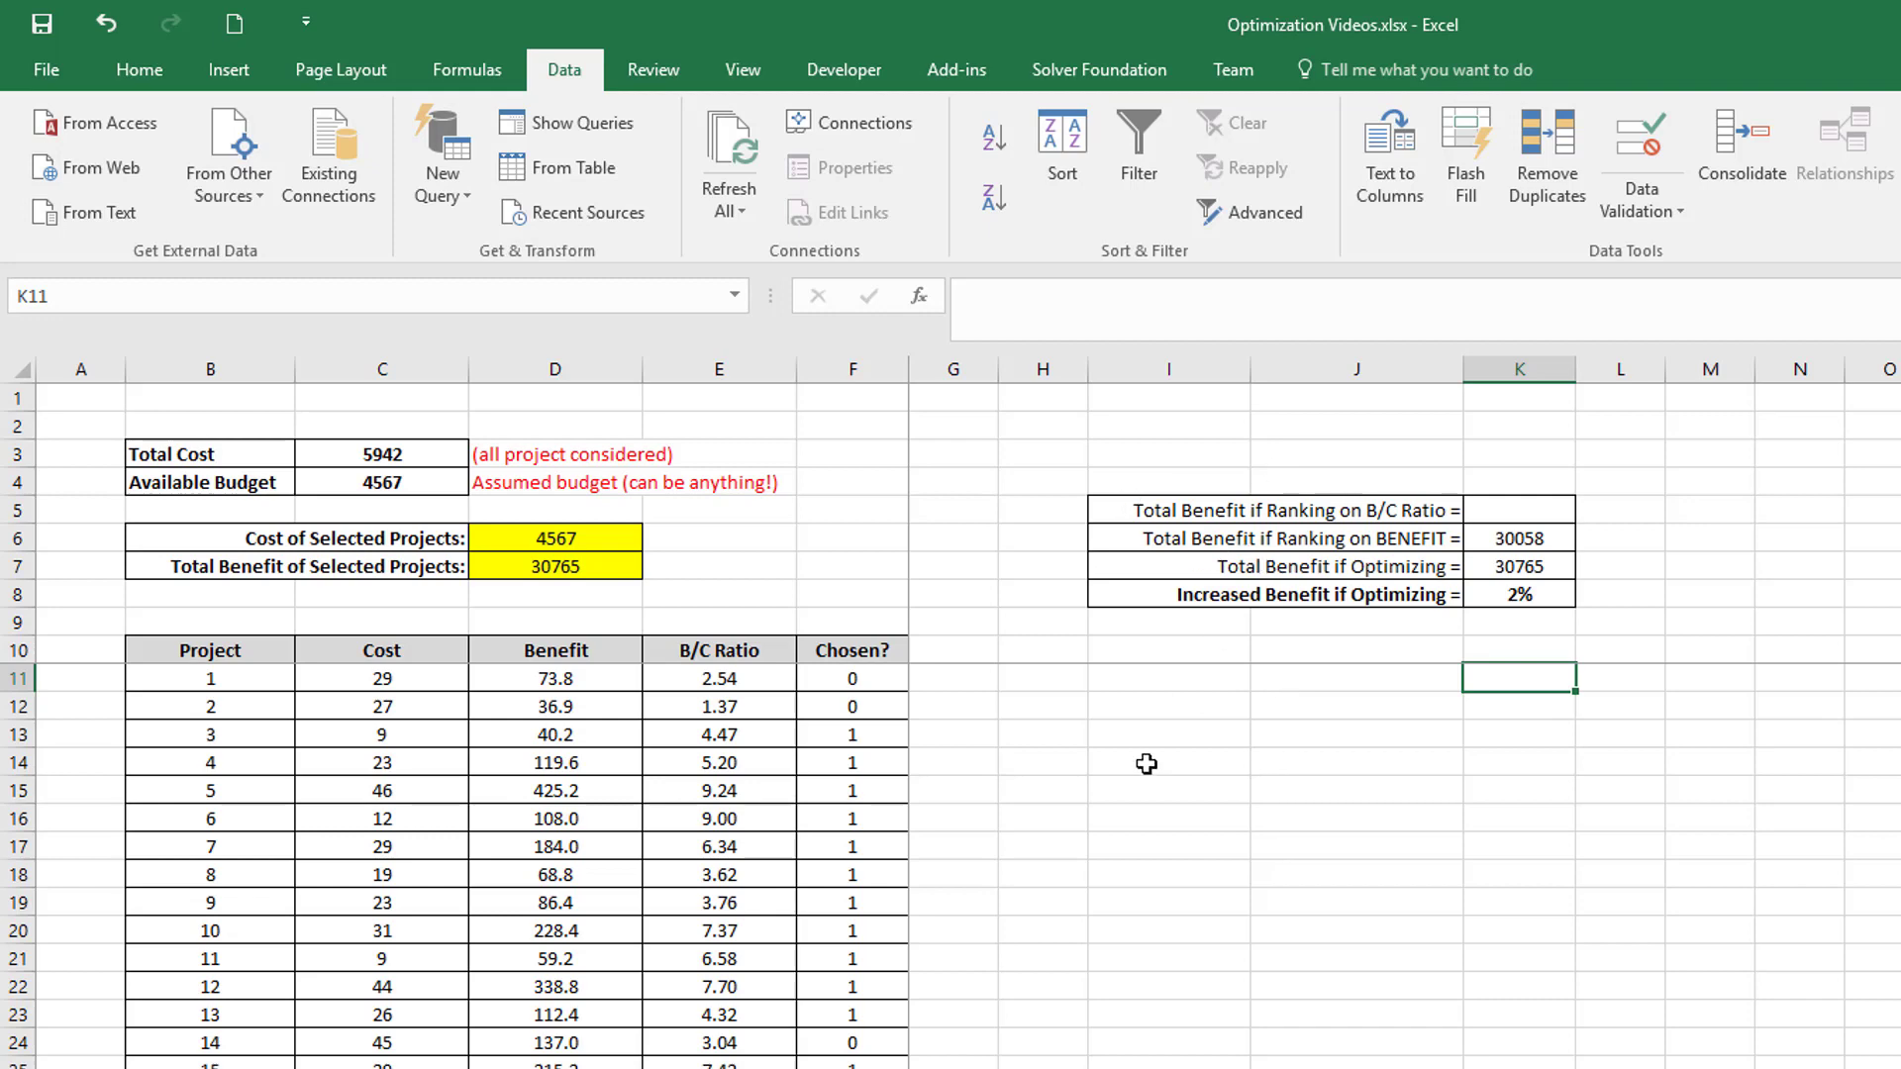
Step: Reset every Chosen? flag to 0 from F11 downward, then select the whole project table
{"action": "left_click_drag", "start_coordinate": [193, 649], "coordinate": [843, 908]}
{"action": "left_click", "coordinate": [818, 681]}
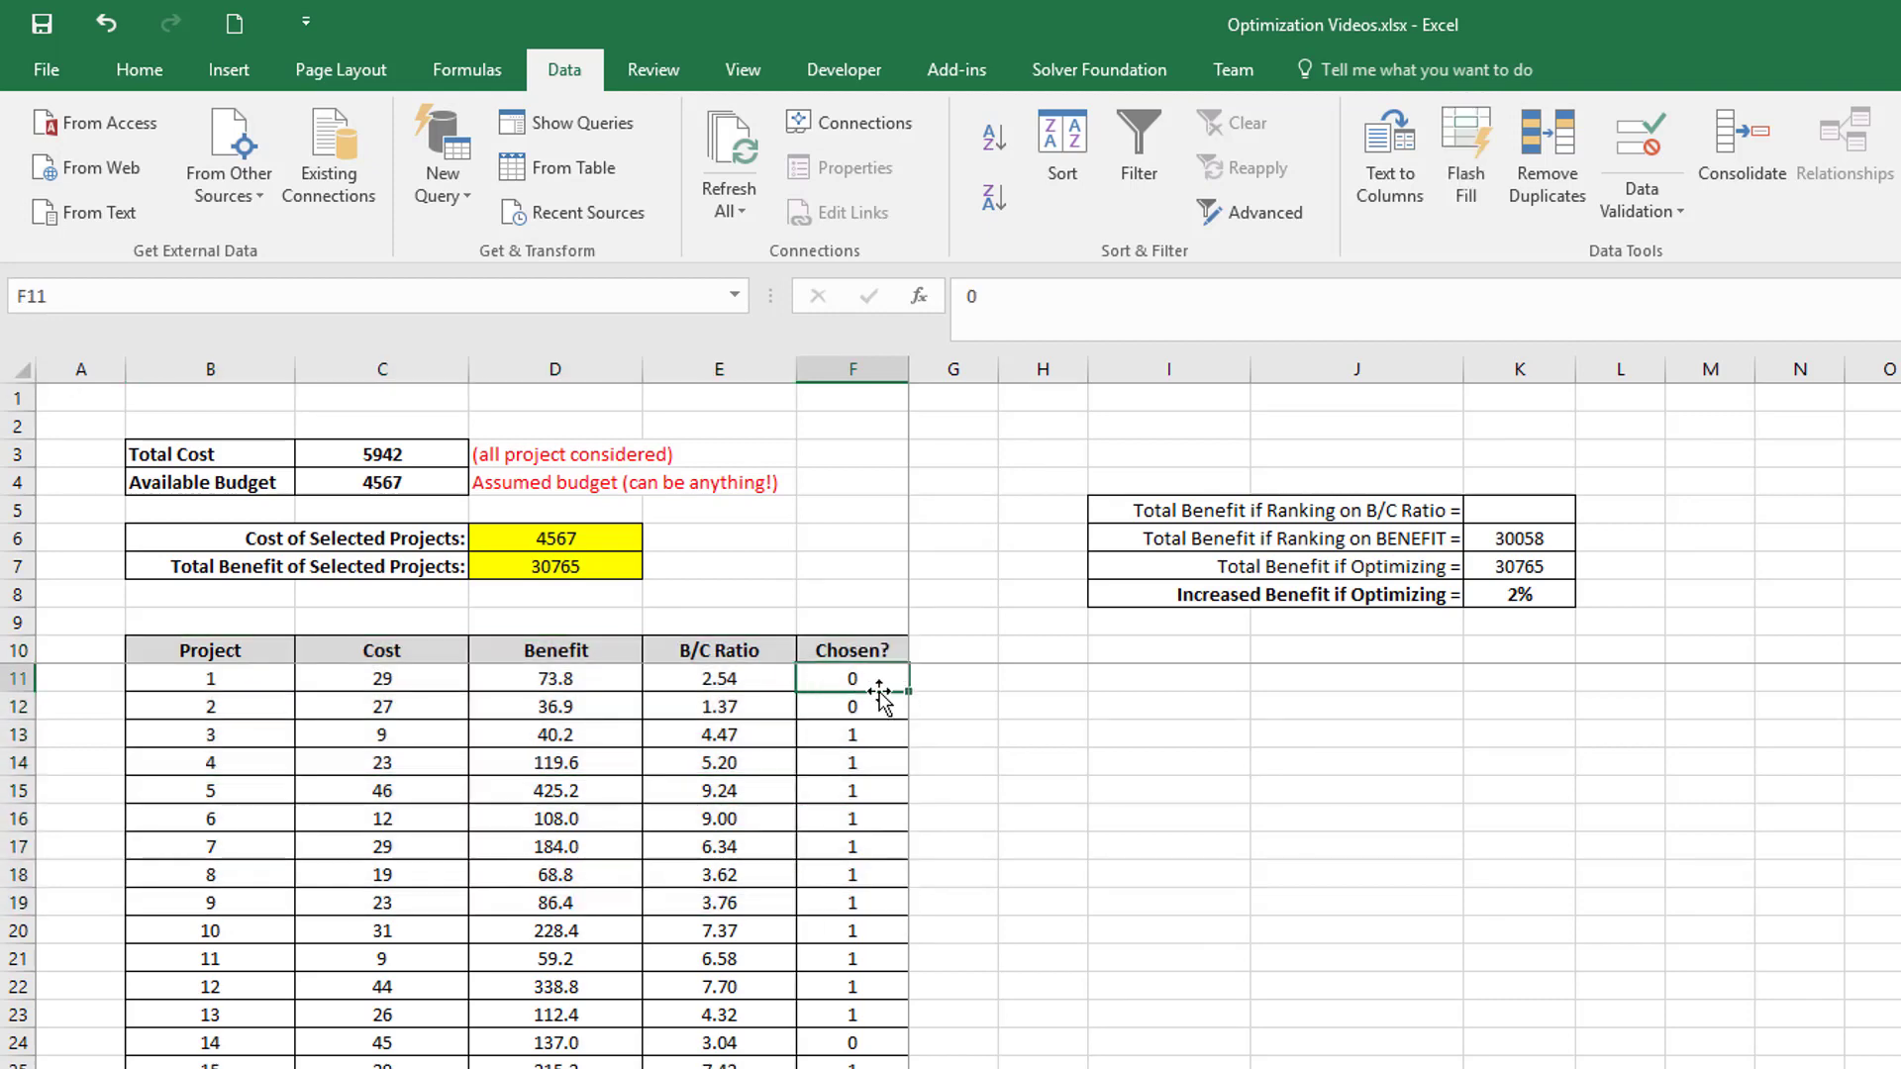
{"action": "mouse_move", "coordinate": [908, 695]}
{"action": "left_mouse_down"}
{"action": "mouse_move", "coordinate": [924, 737]}
{"action": "mouse_move", "coordinate": [911, 724]}
{"action": "left_mouse_up"}
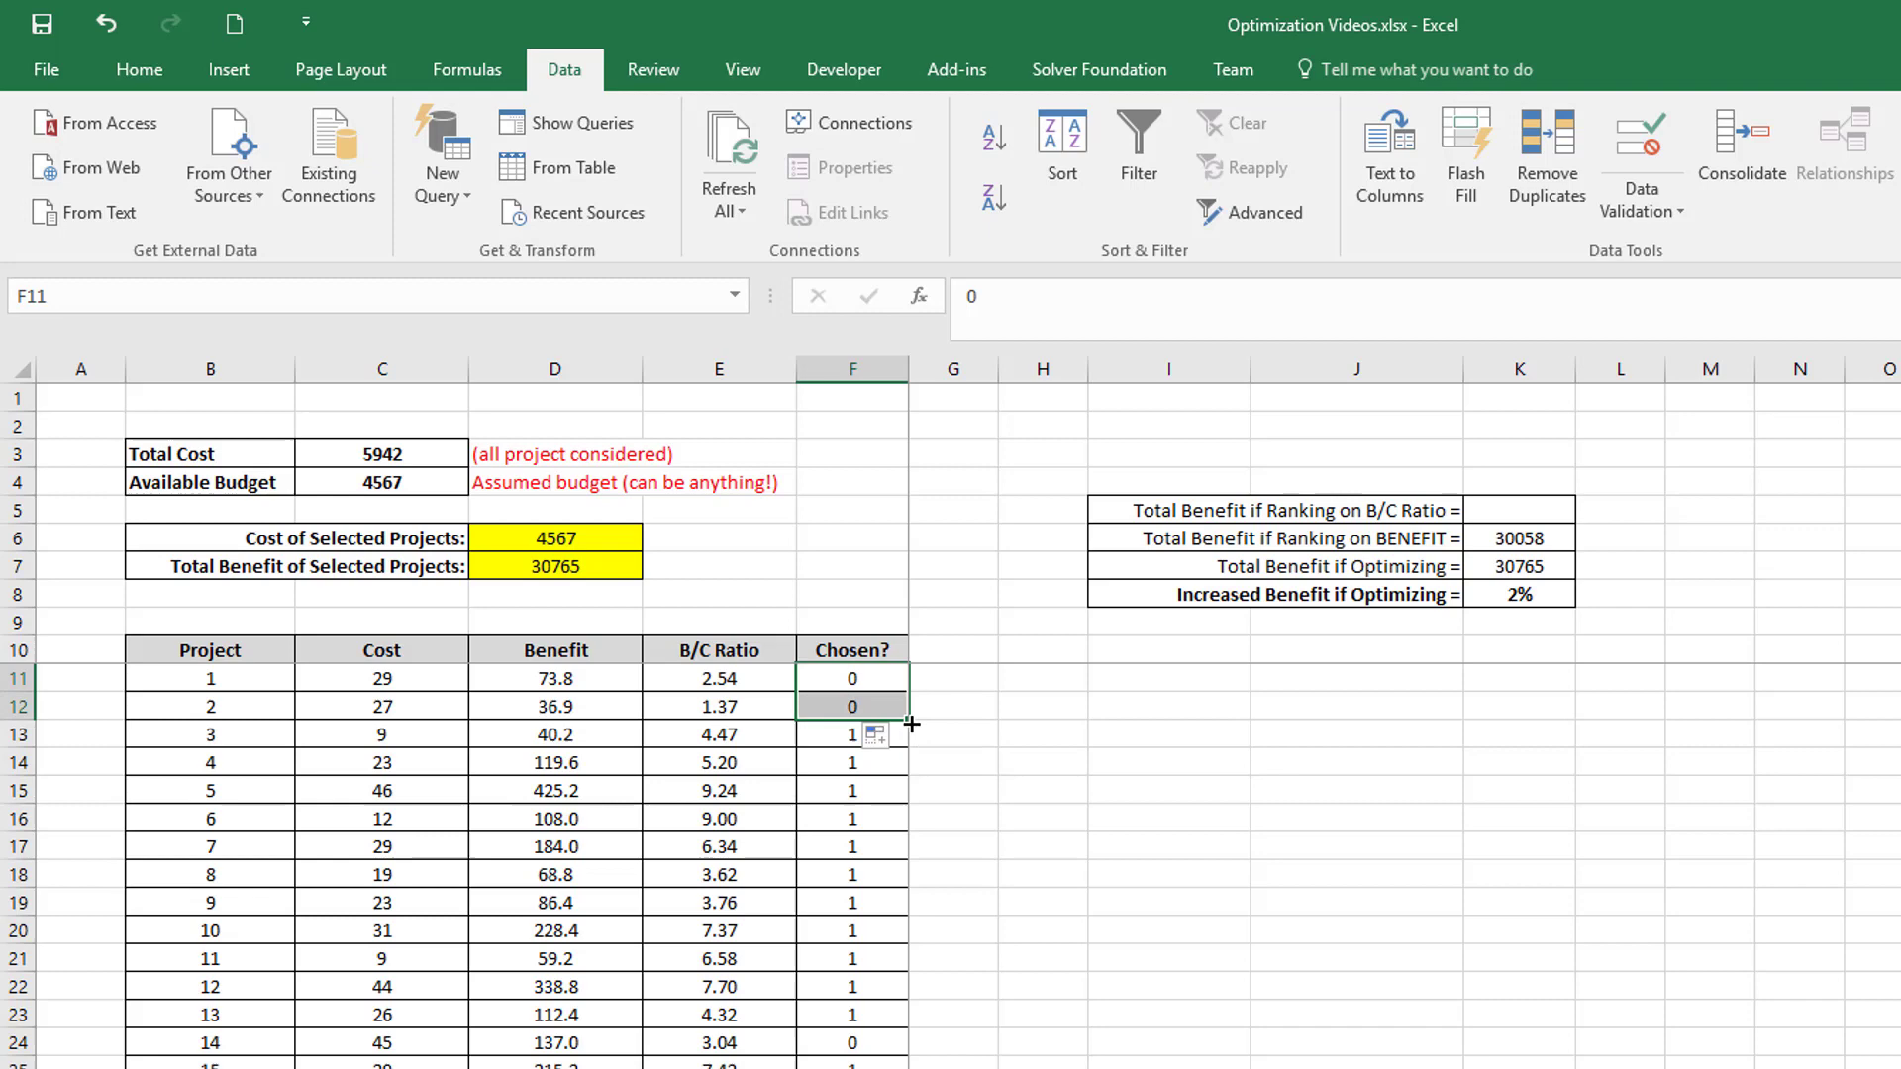
{"action": "double_click", "coordinate": [905, 721]}
{"action": "left_click_drag", "start_coordinate": [212, 651], "coordinate": [842, 894]}
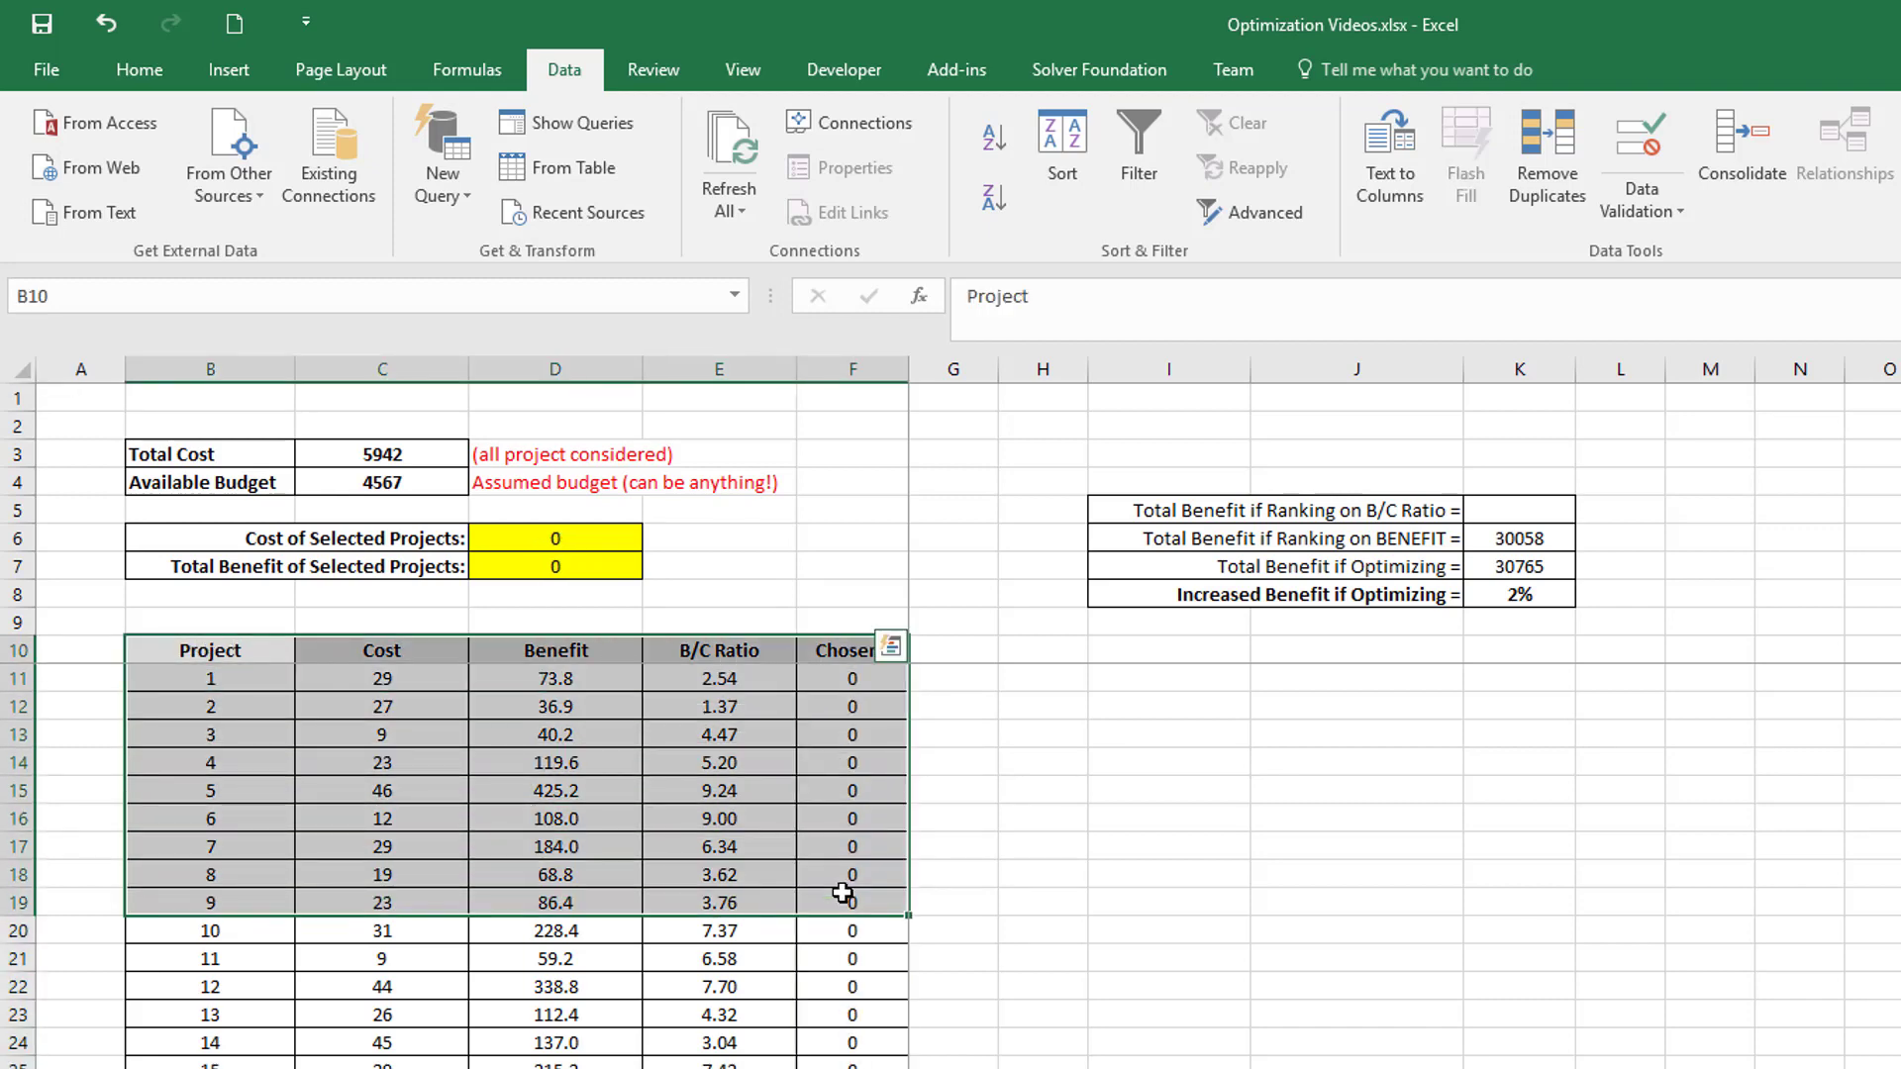
{"action": "key", "text": "ctrl+shift+Down"}
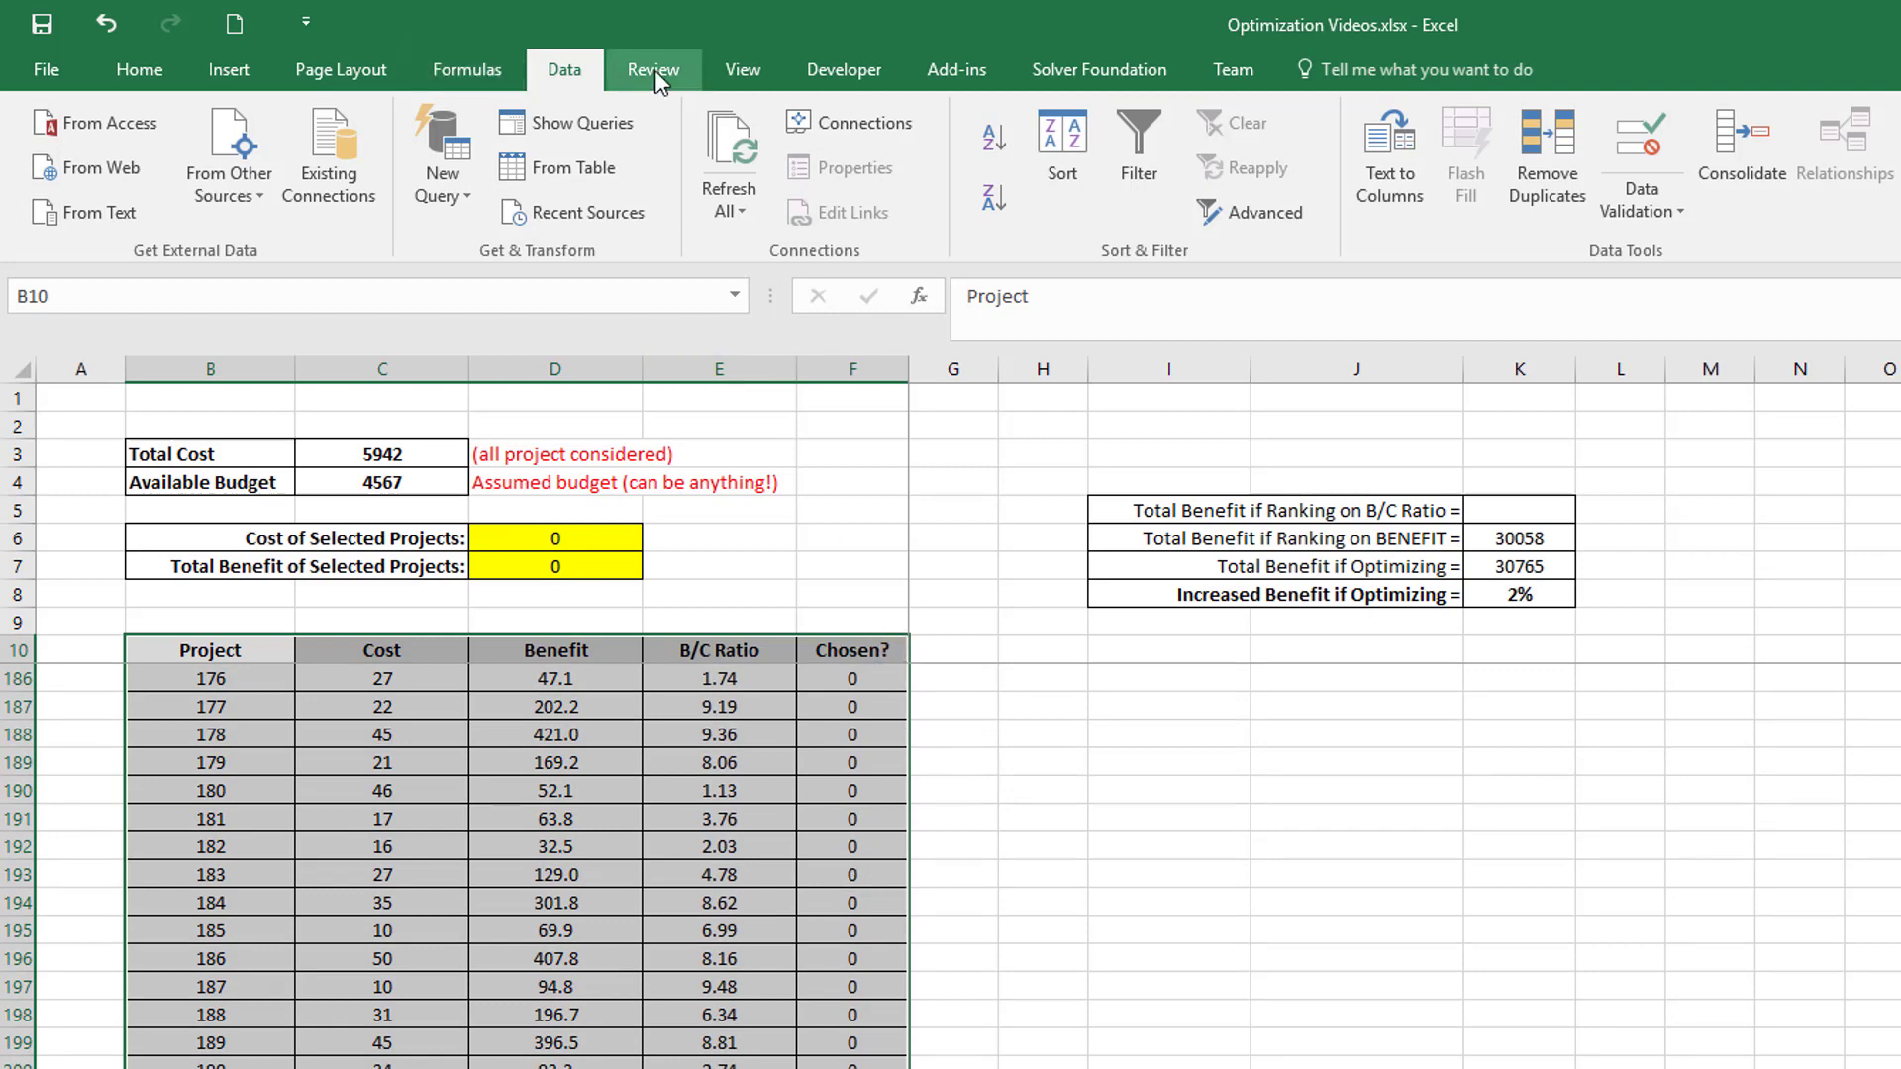
Step: Sort the project table by B/C Ratio, largest to smallest, putting project 121 (9.94) first
{"action": "left_click", "coordinate": [1061, 148]}
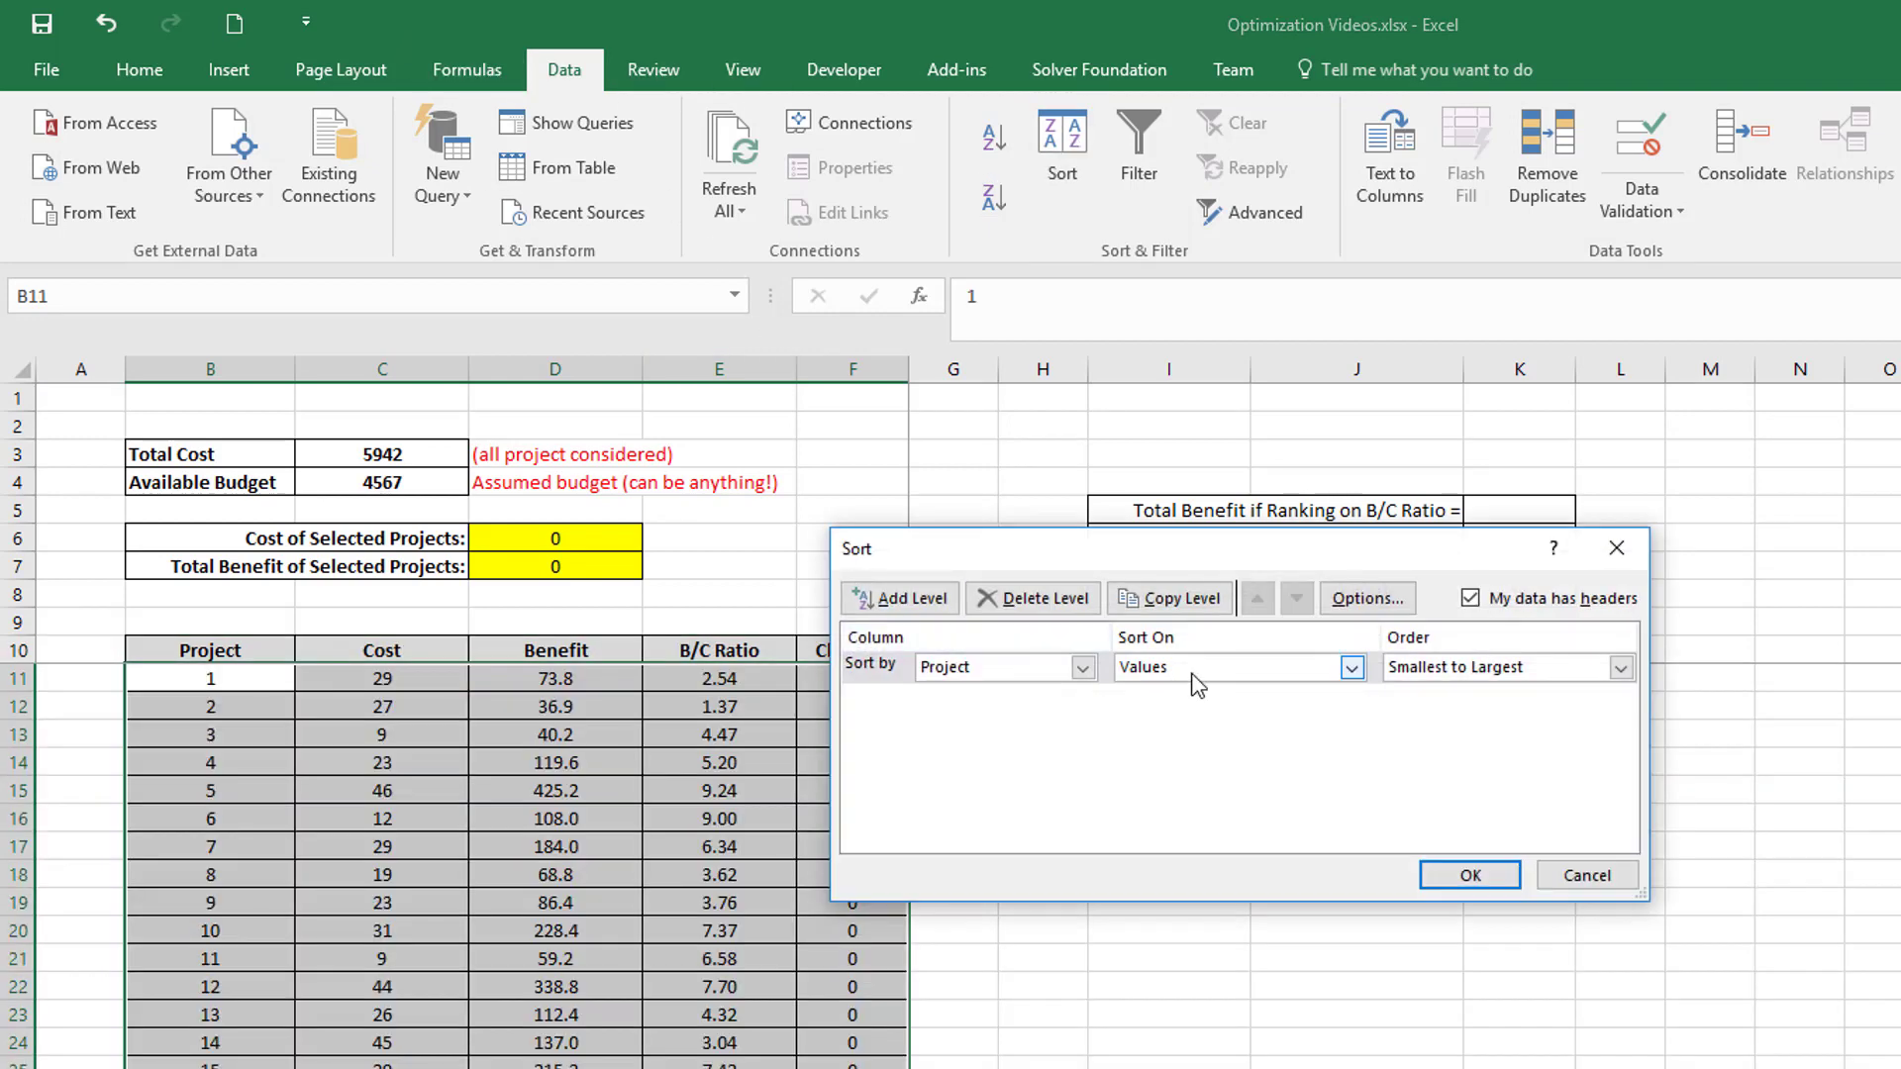
{"action": "left_click", "coordinate": [1082, 666]}
{"action": "left_click", "coordinate": [1070, 748]}
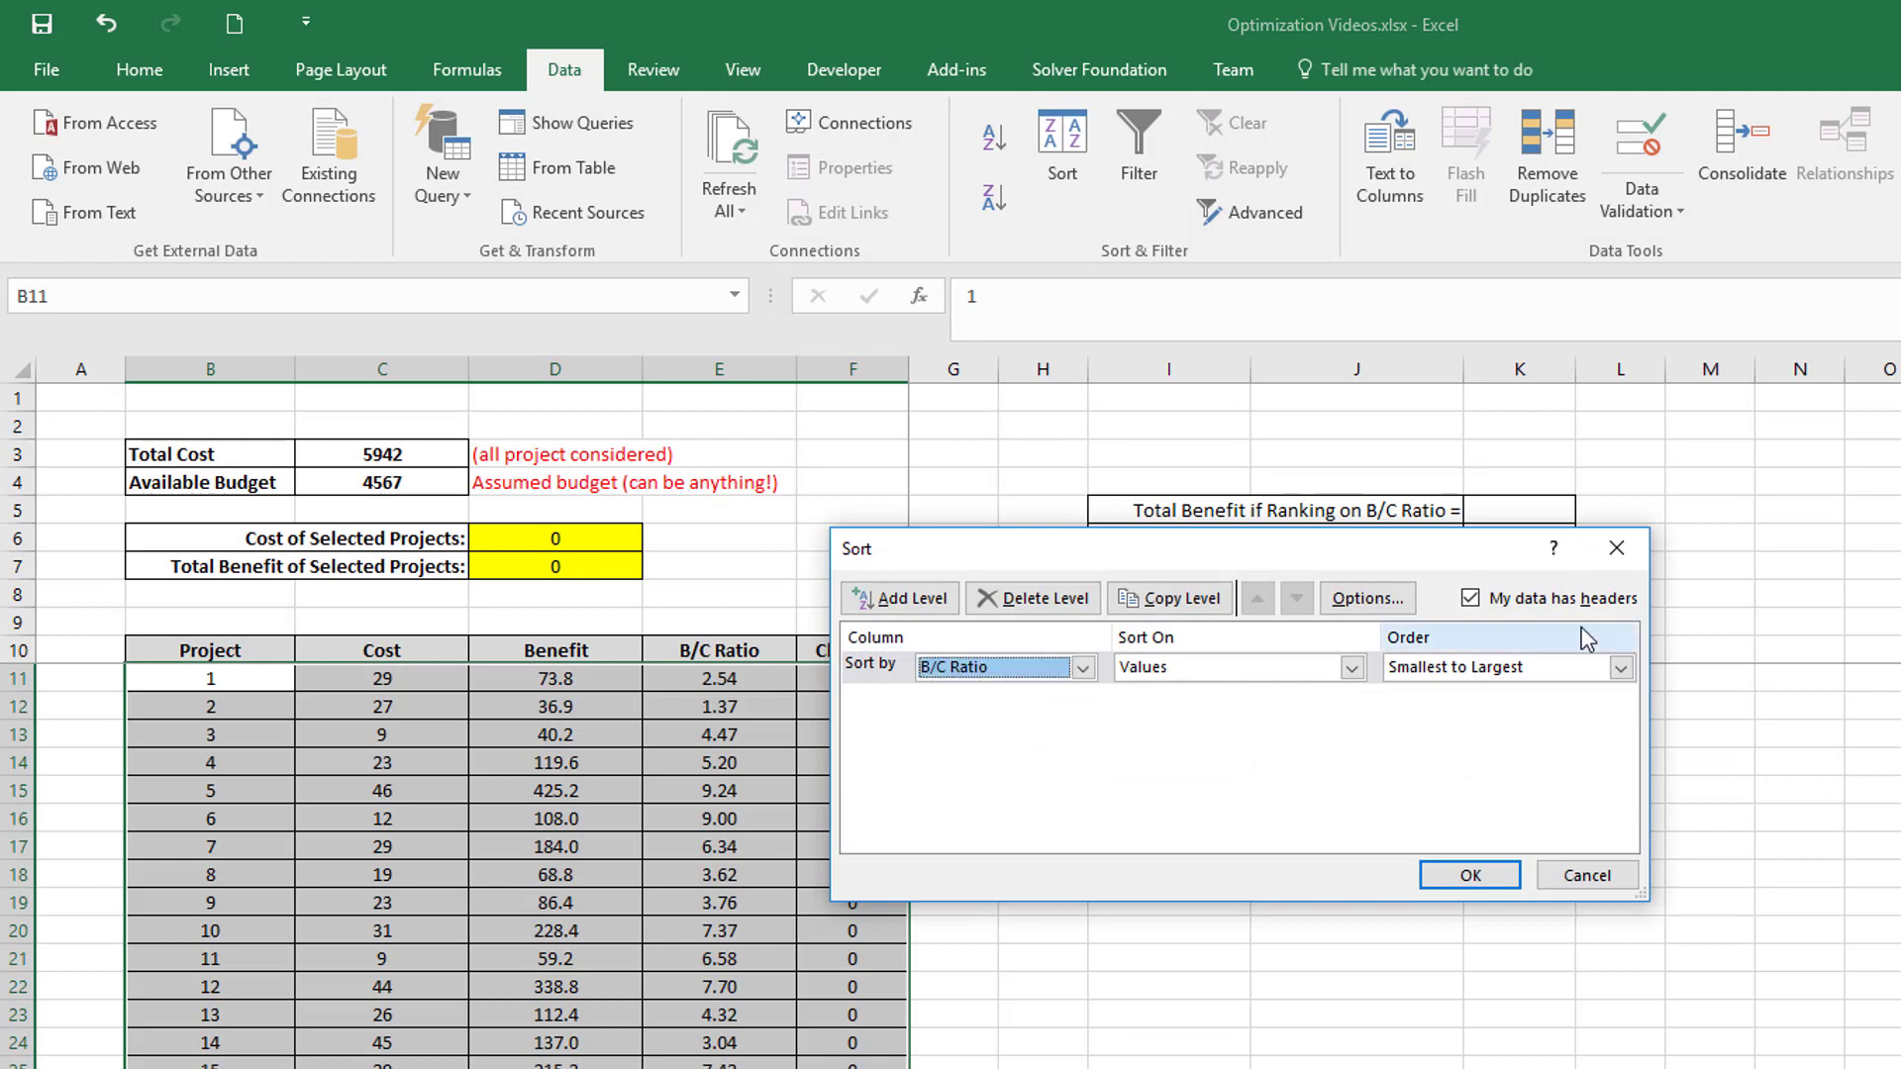
{"action": "left_click", "coordinate": [1621, 666]}
{"action": "left_click", "coordinate": [1455, 707]}
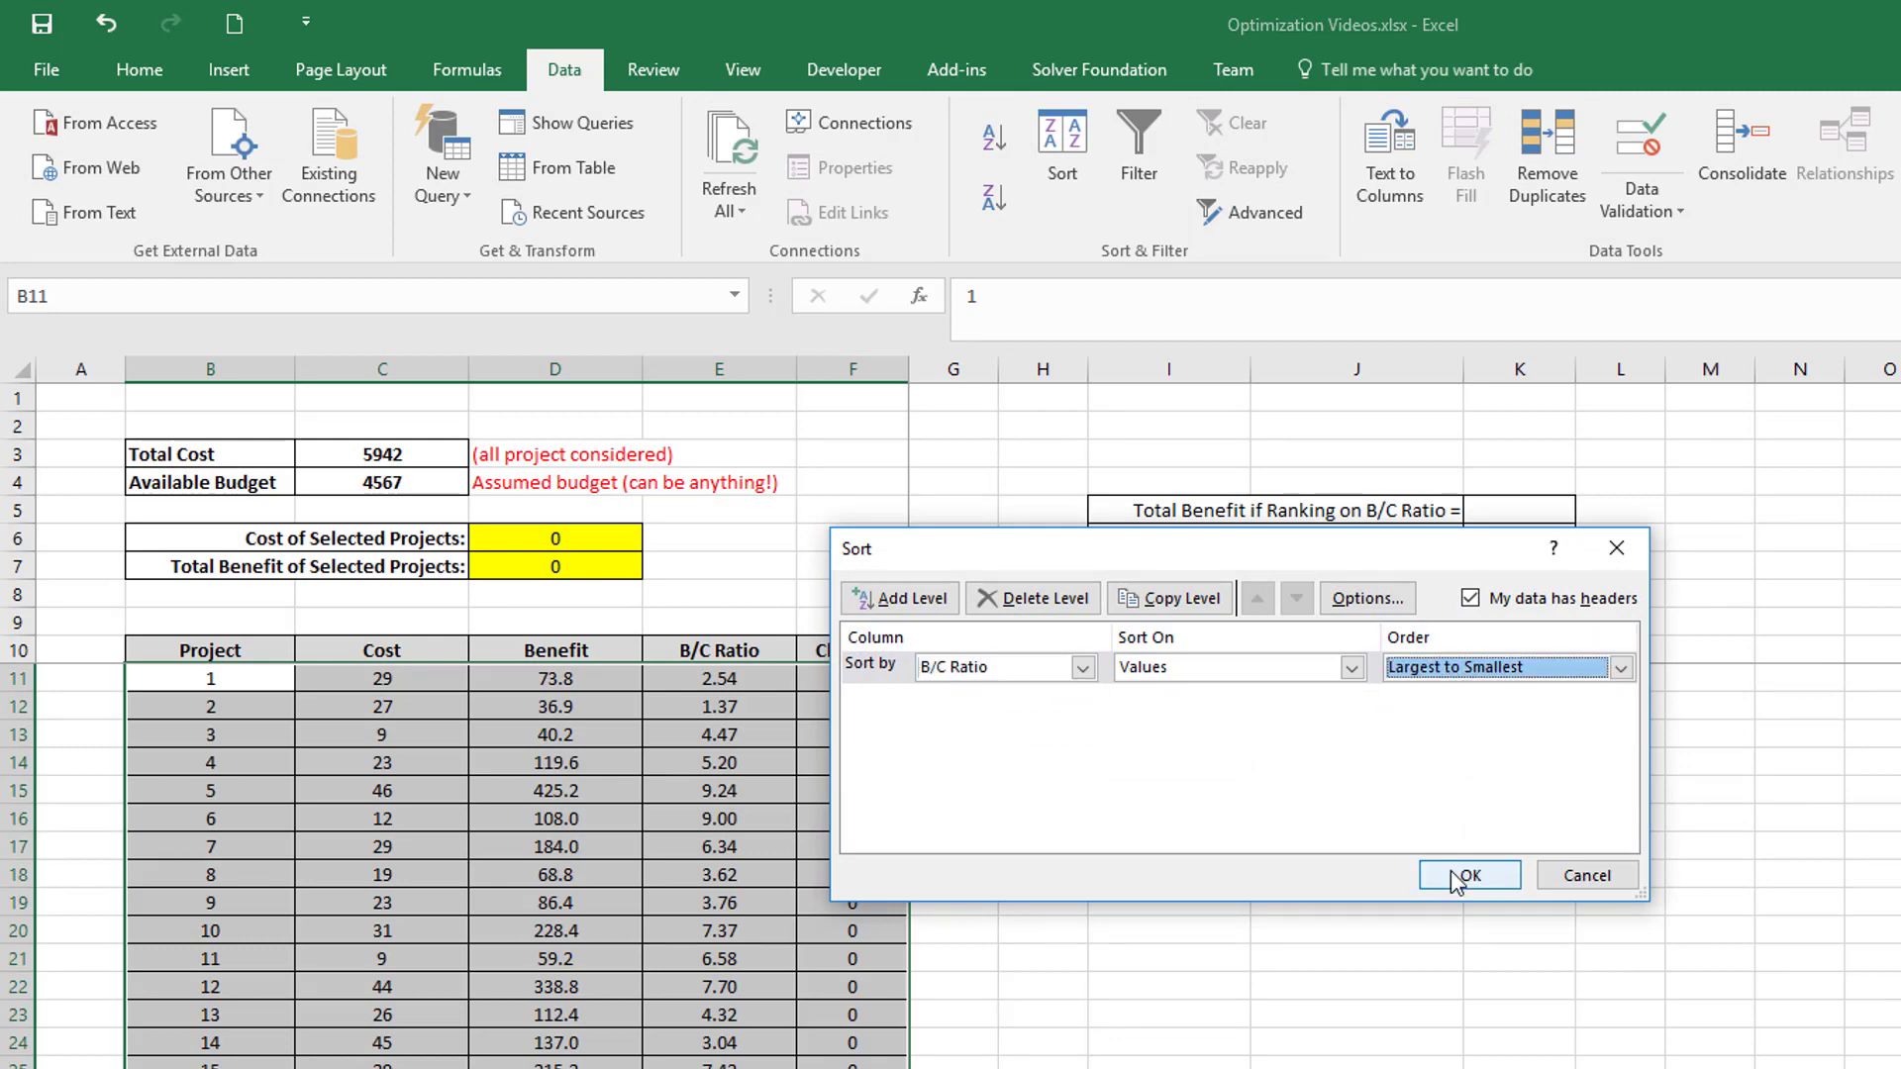
{"action": "left_click", "coordinate": [1456, 875]}
{"action": "left_click", "coordinate": [1144, 724]}
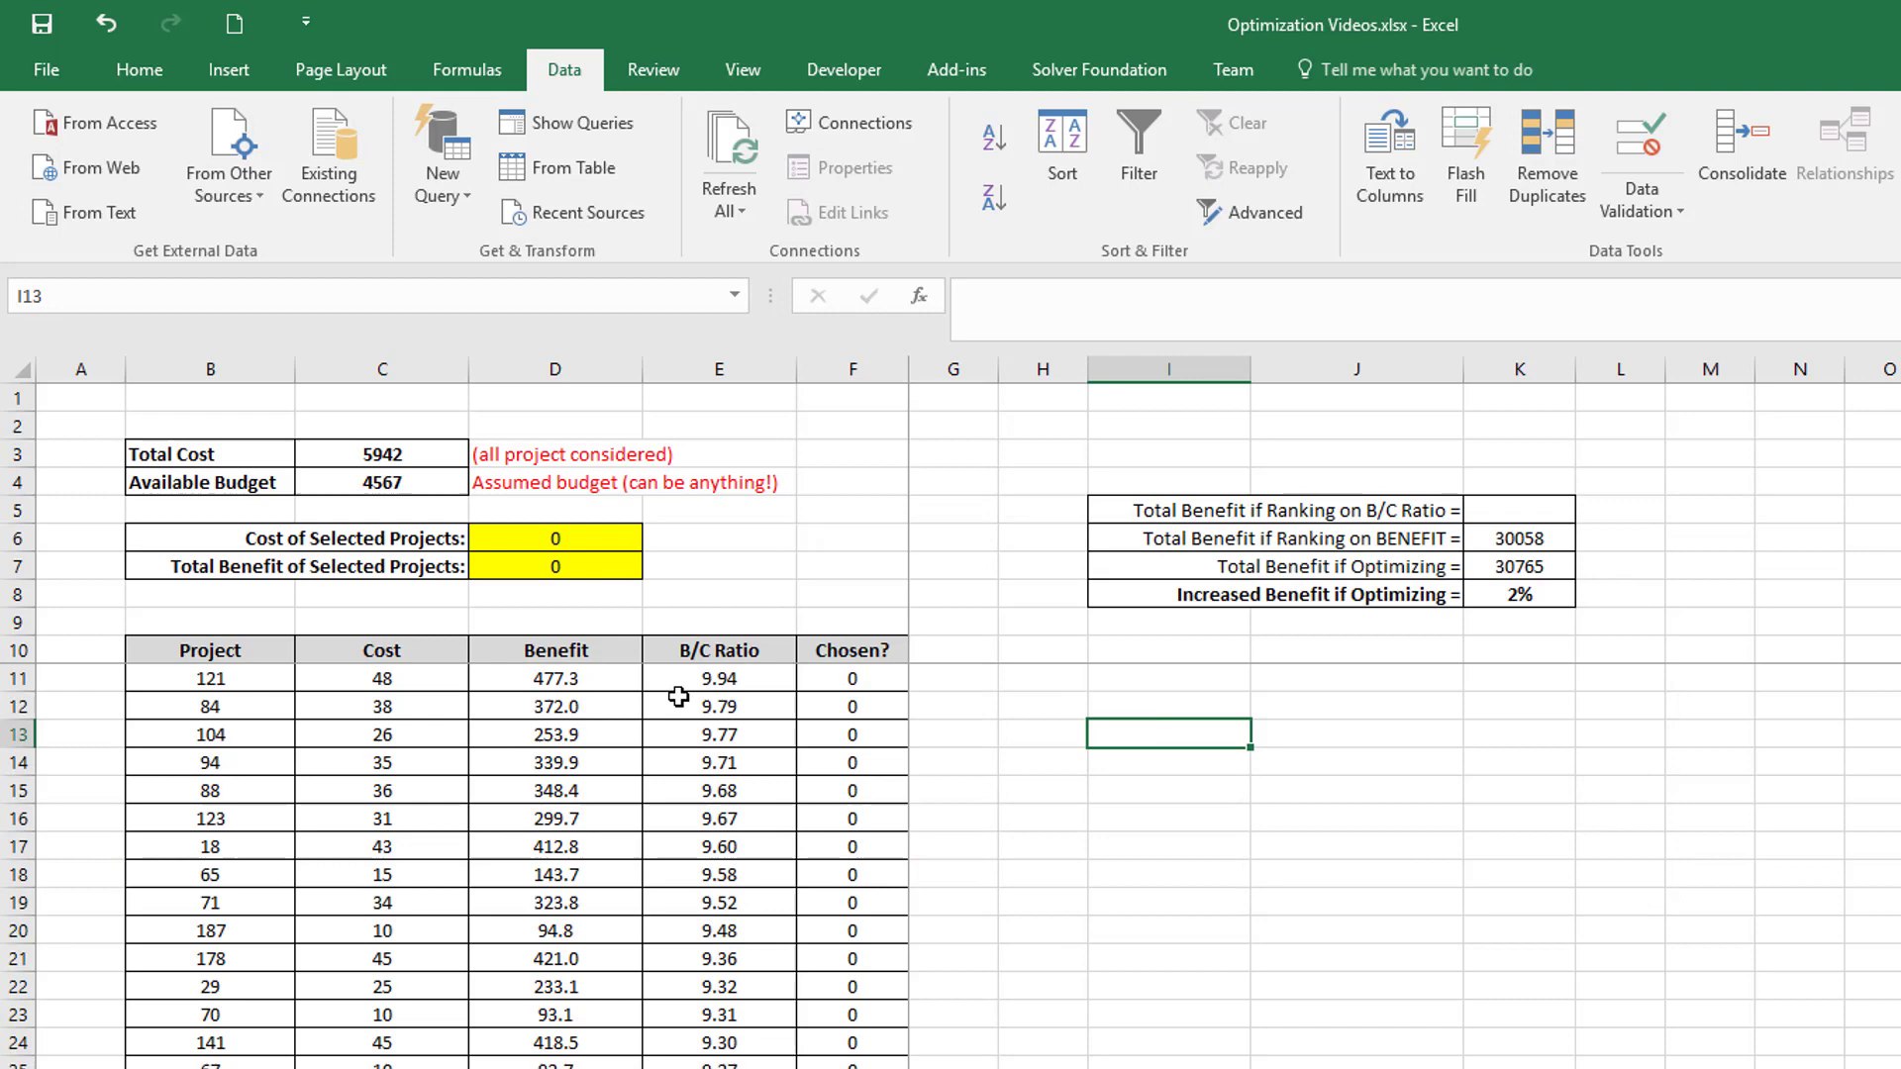
Step: Mark the top B/C-ranked projects with 1 and fill 1 down the Chosen? column to F180
{"action": "left_click", "coordinate": [843, 680]}
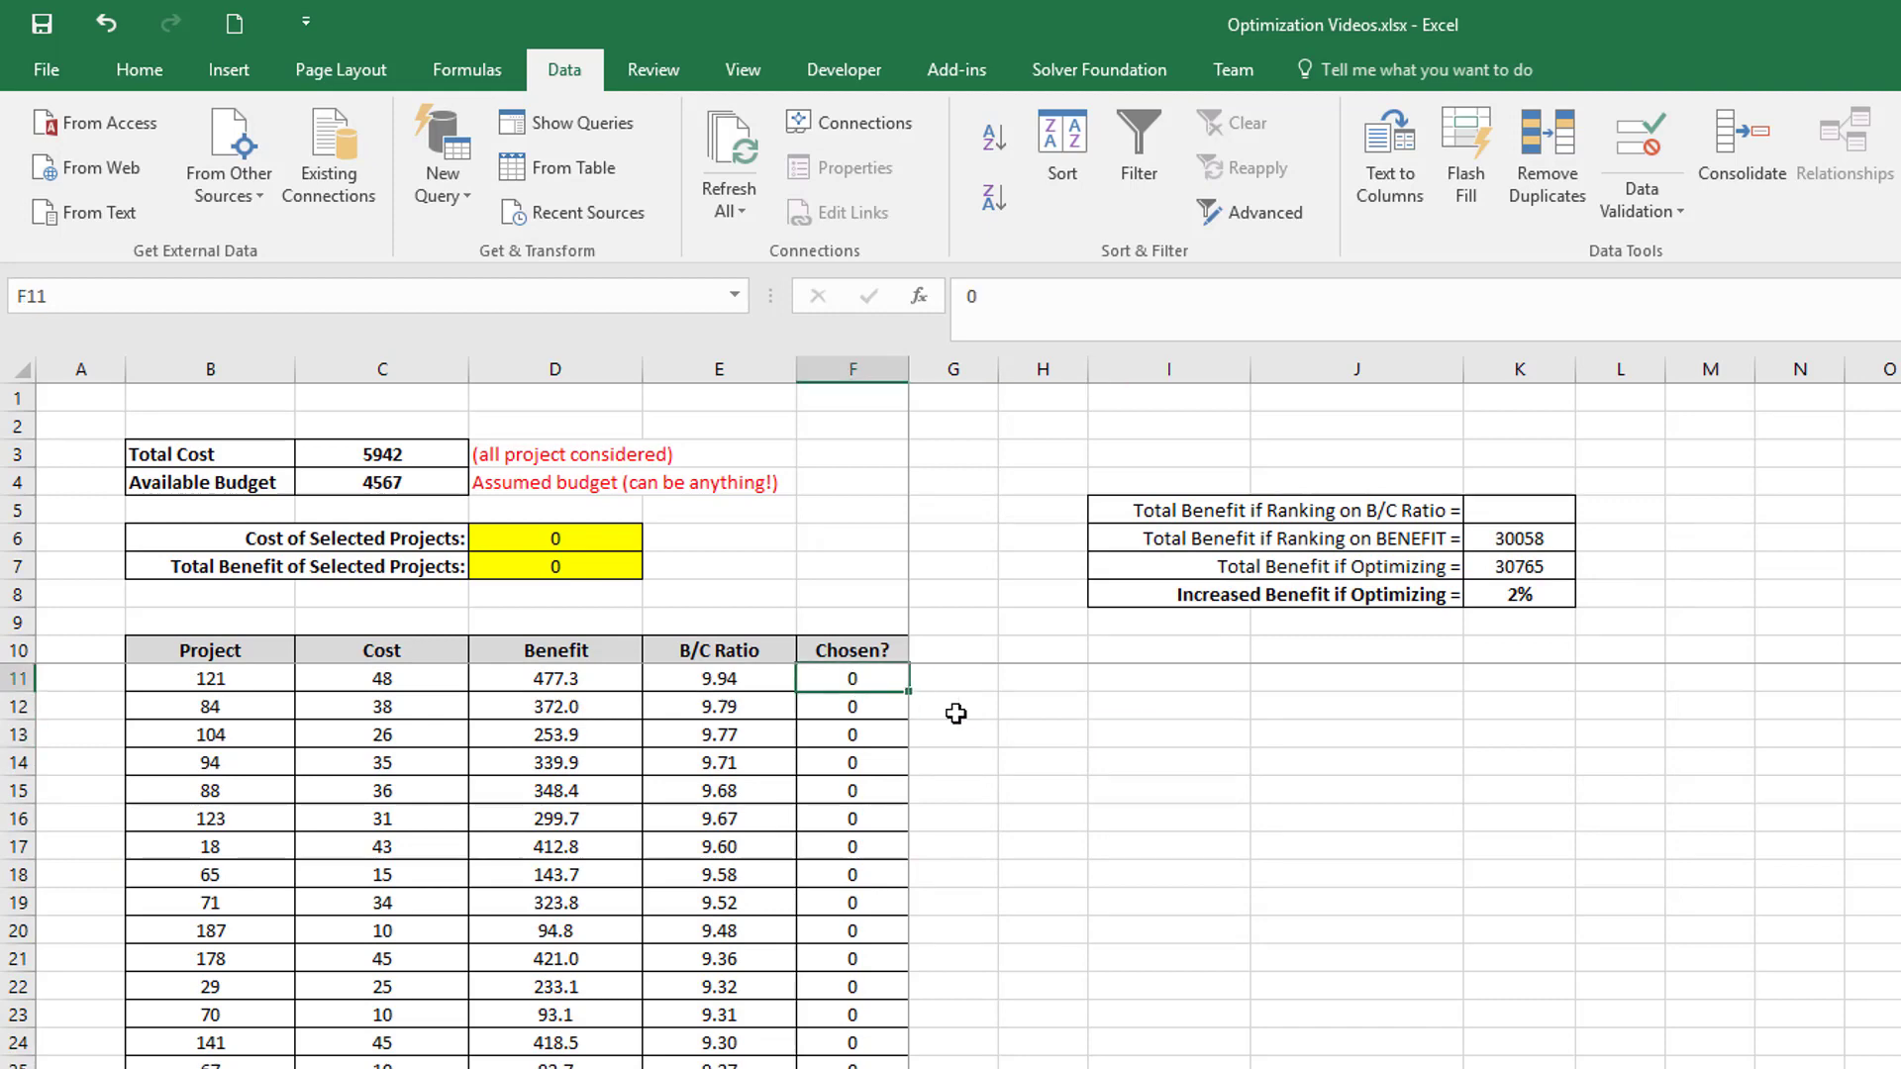
{"action": "type", "text": "1"}
{"action": "key", "text": "Return"}
{"action": "type", "text": "1"}
{"action": "key", "text": "Return"}
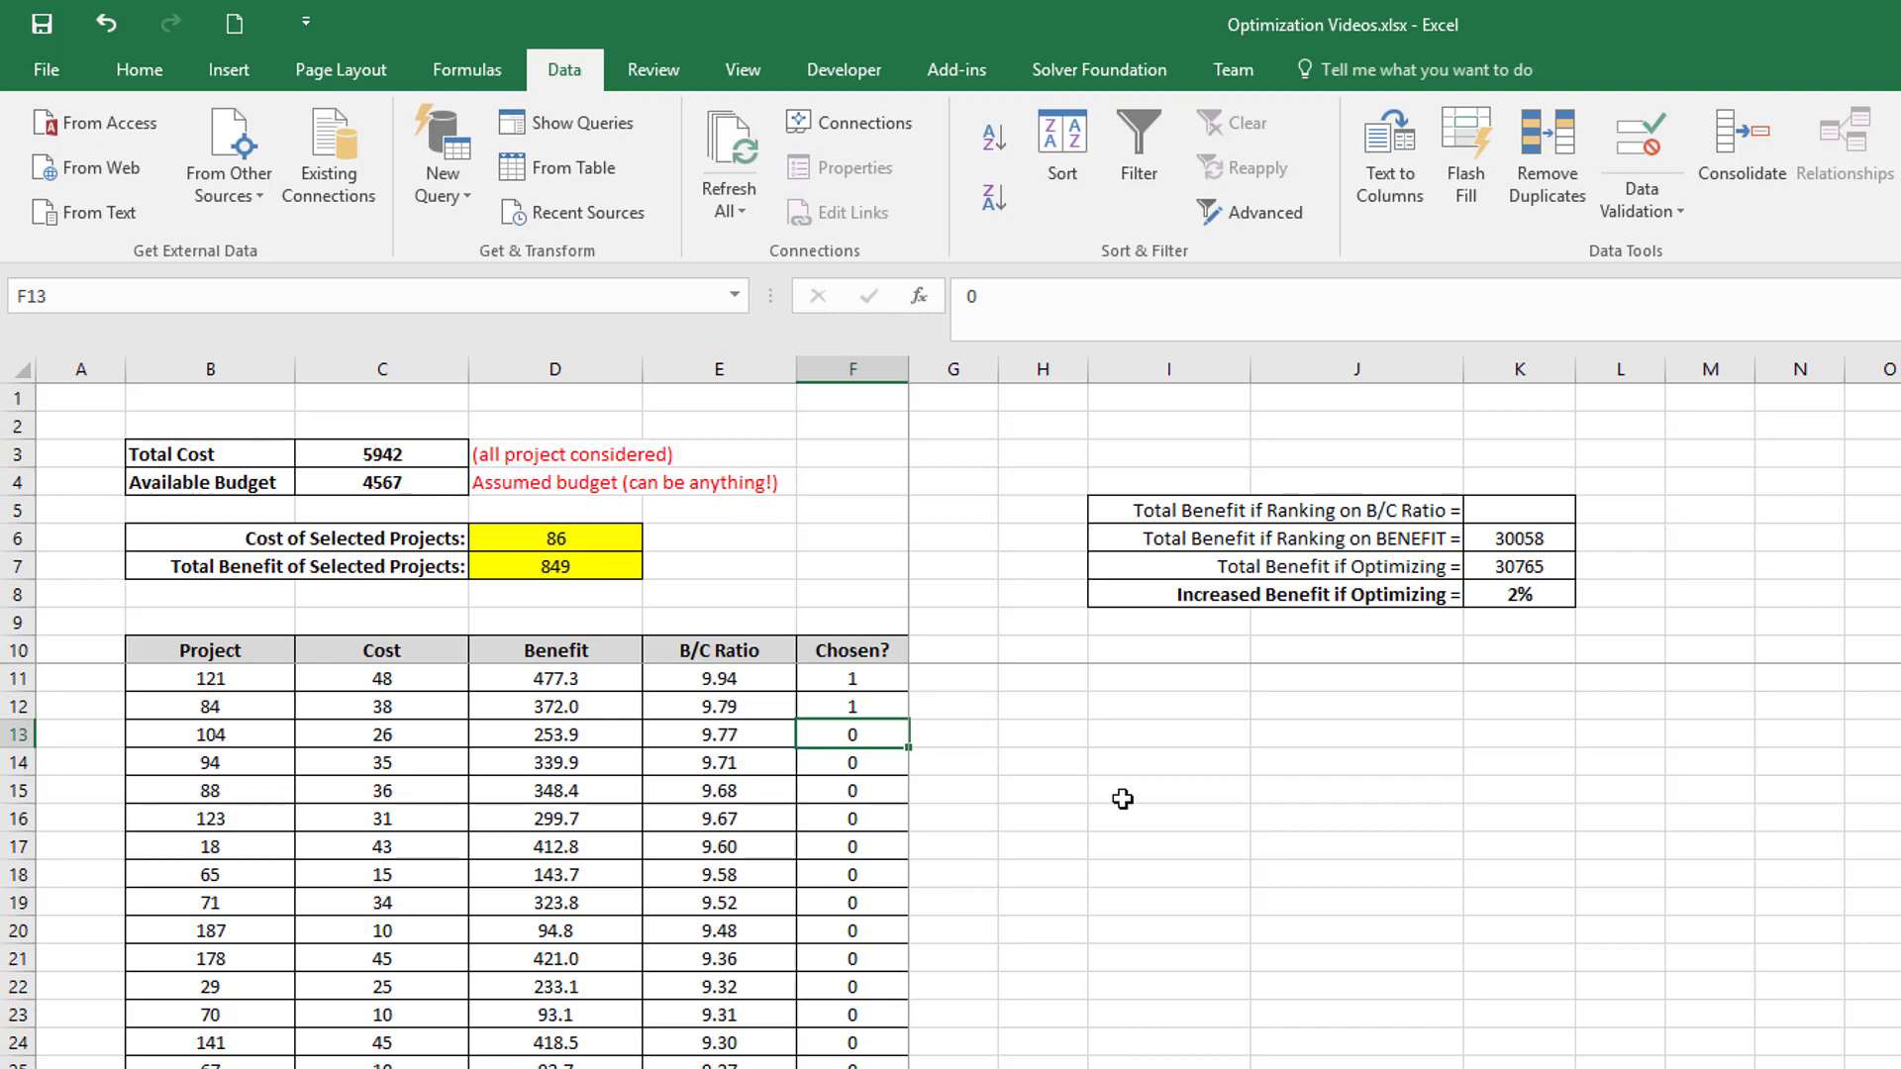
{"action": "type", "text": "1 1 1 1 1"}
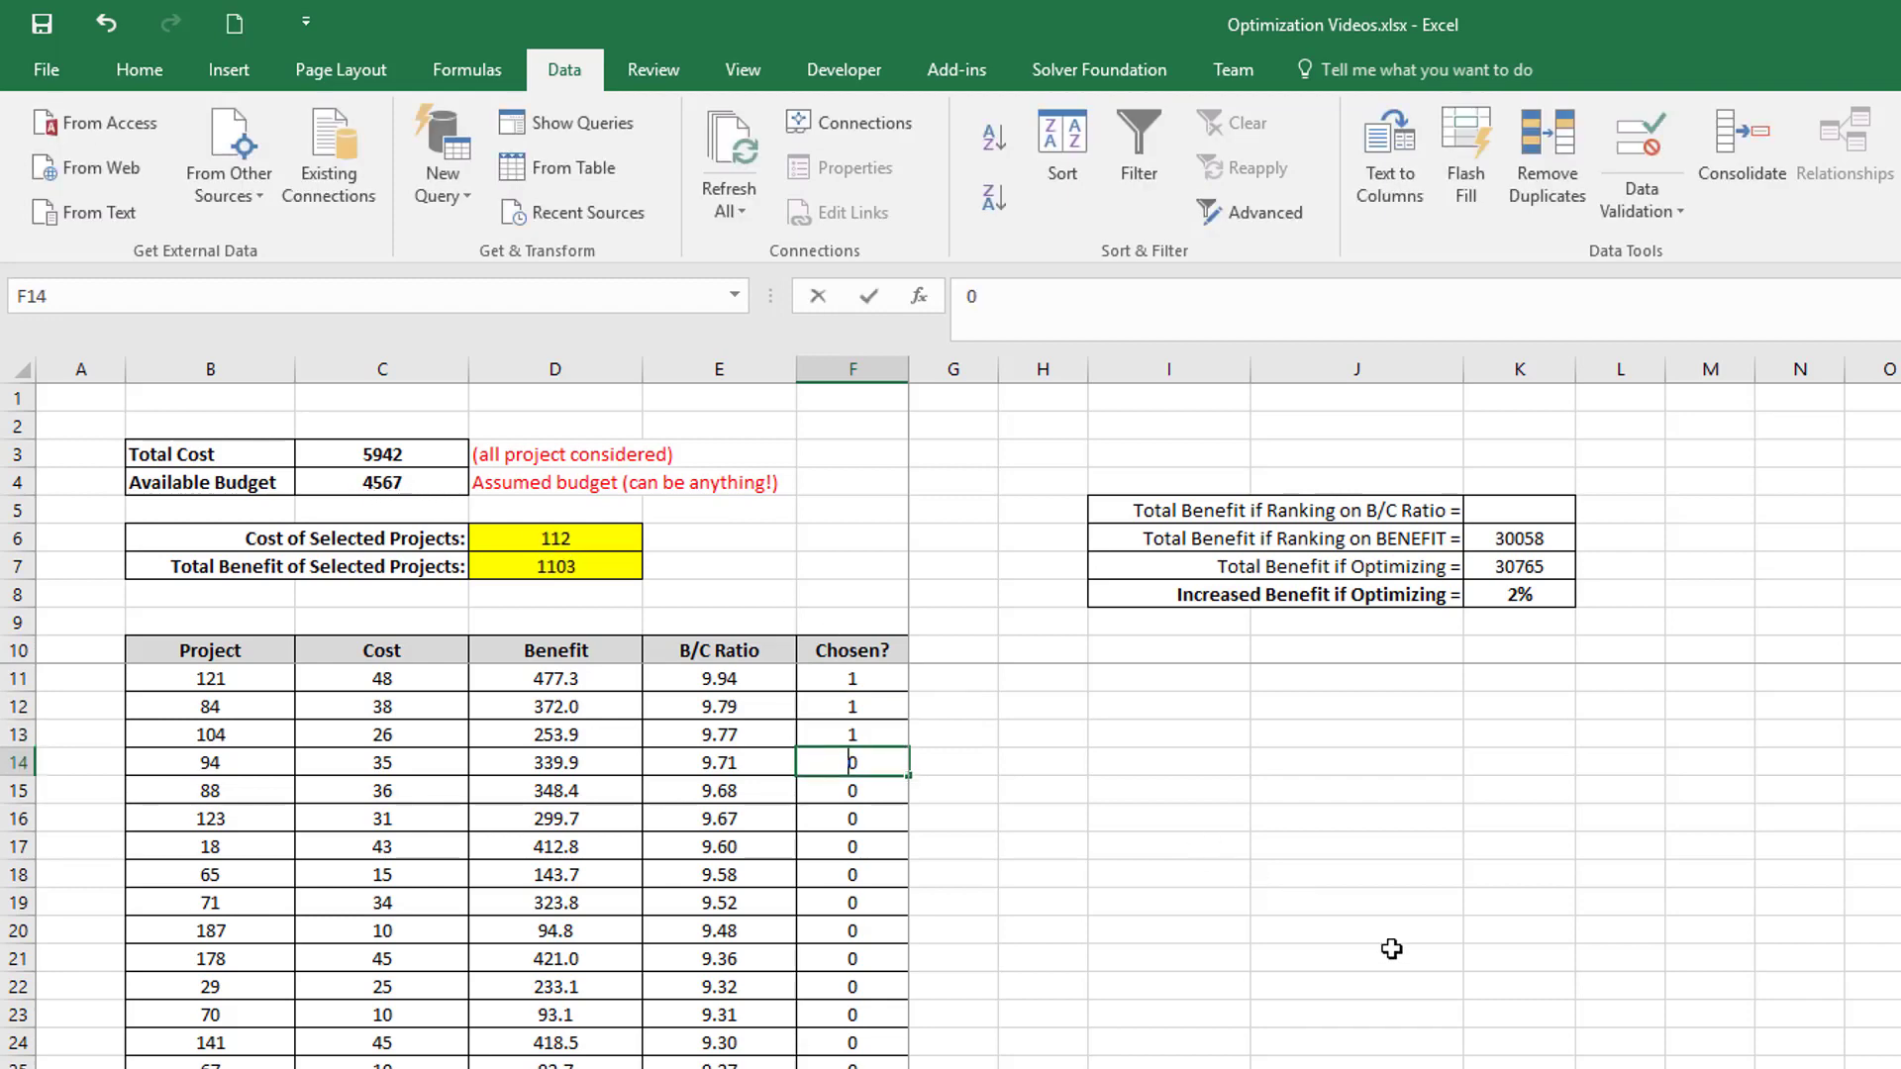
{"action": "key", "text": "Return"}
{"action": "type", "text": "1"}
{"action": "key", "text": "Return"}
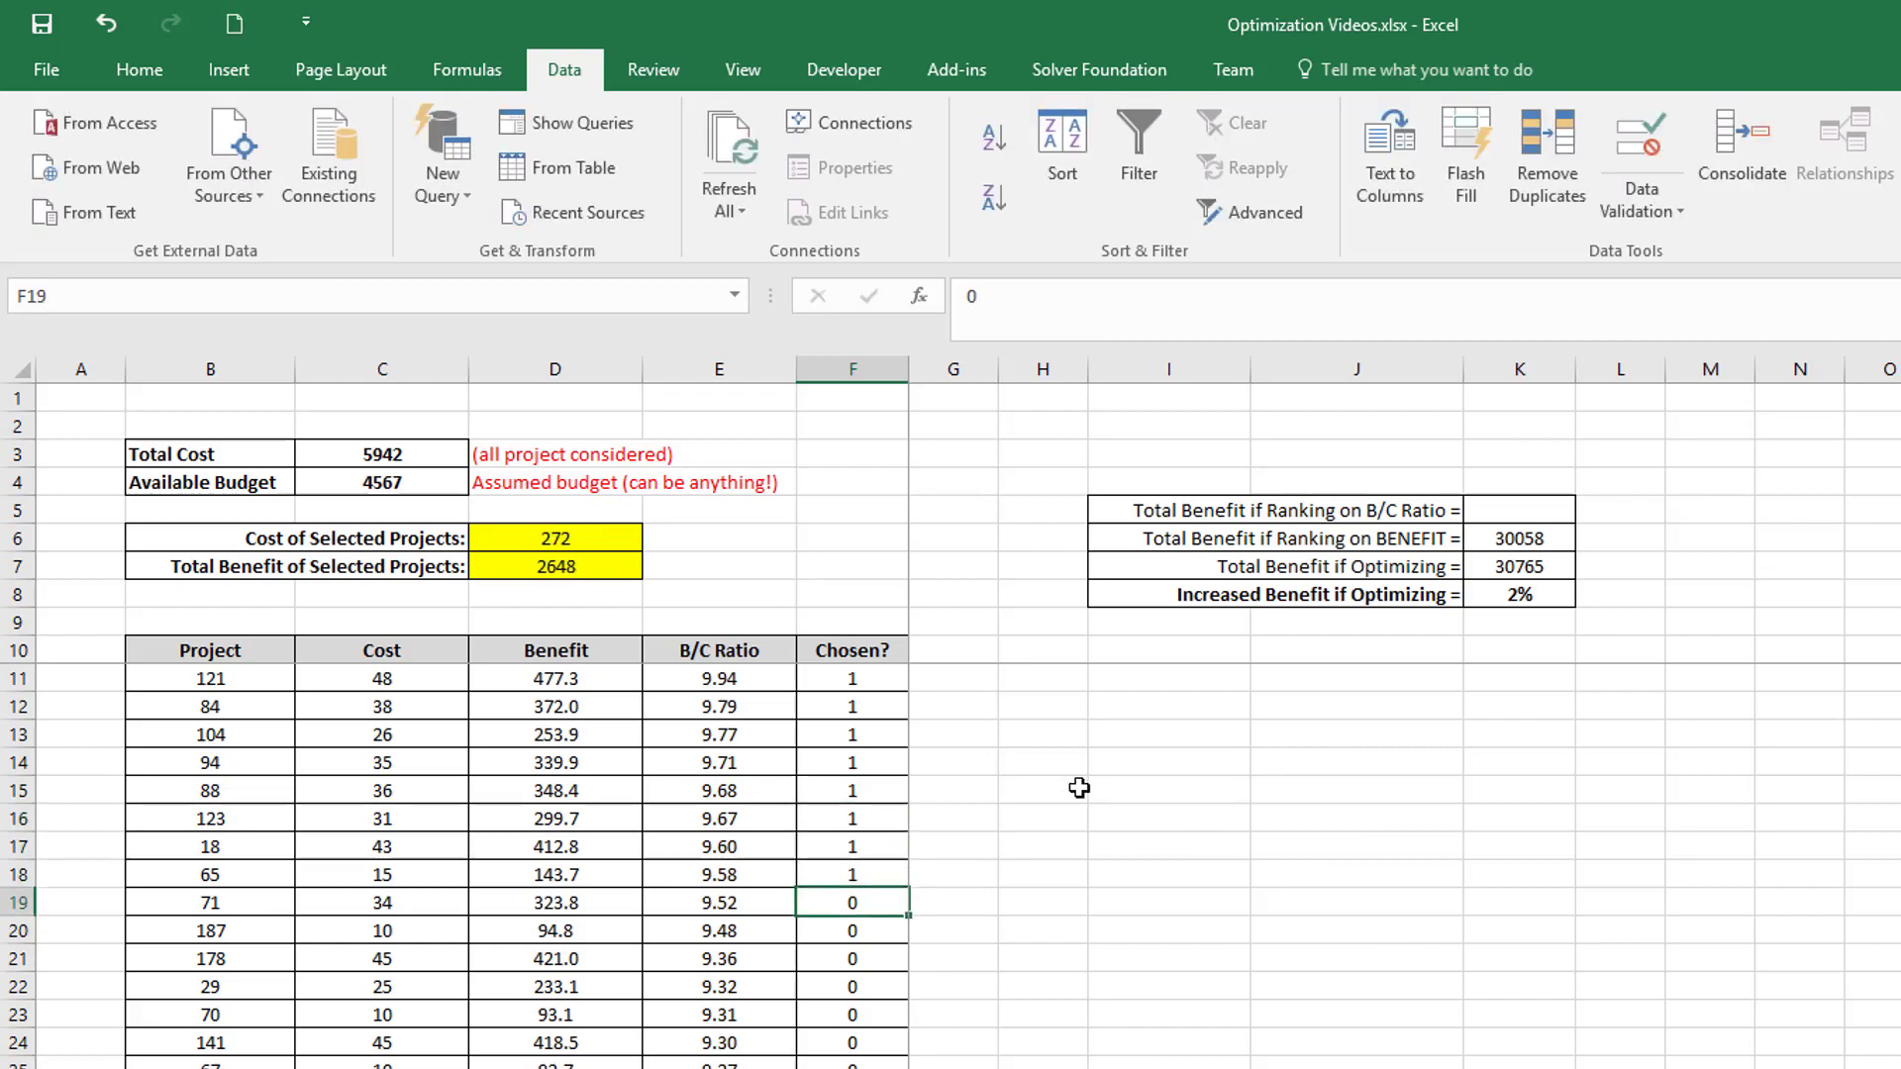
{"action": "left_click", "coordinate": [853, 684]}
{"action": "left_click_drag", "start_coordinate": [728, 592], "coordinate": [754, 742]}
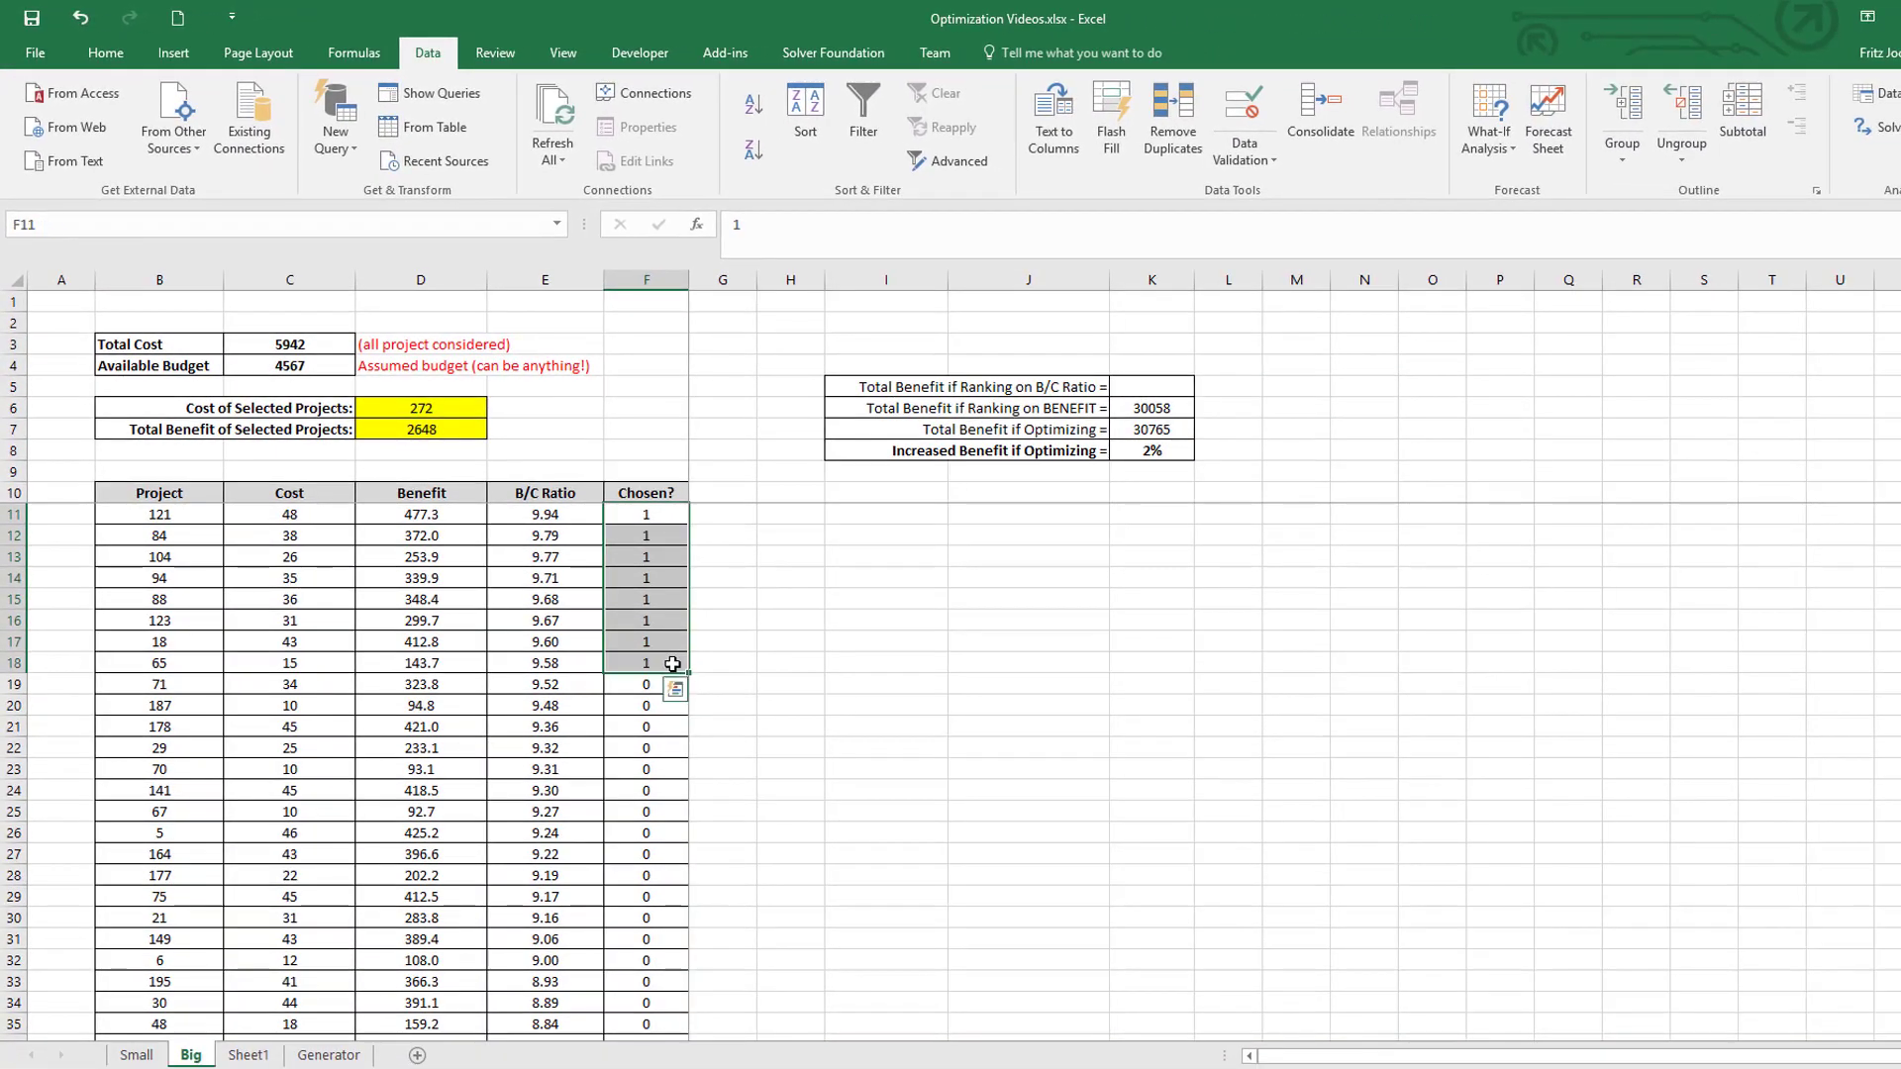
{"action": "left_click_drag", "start_coordinate": [689, 672], "coordinate": [653, 1005]}
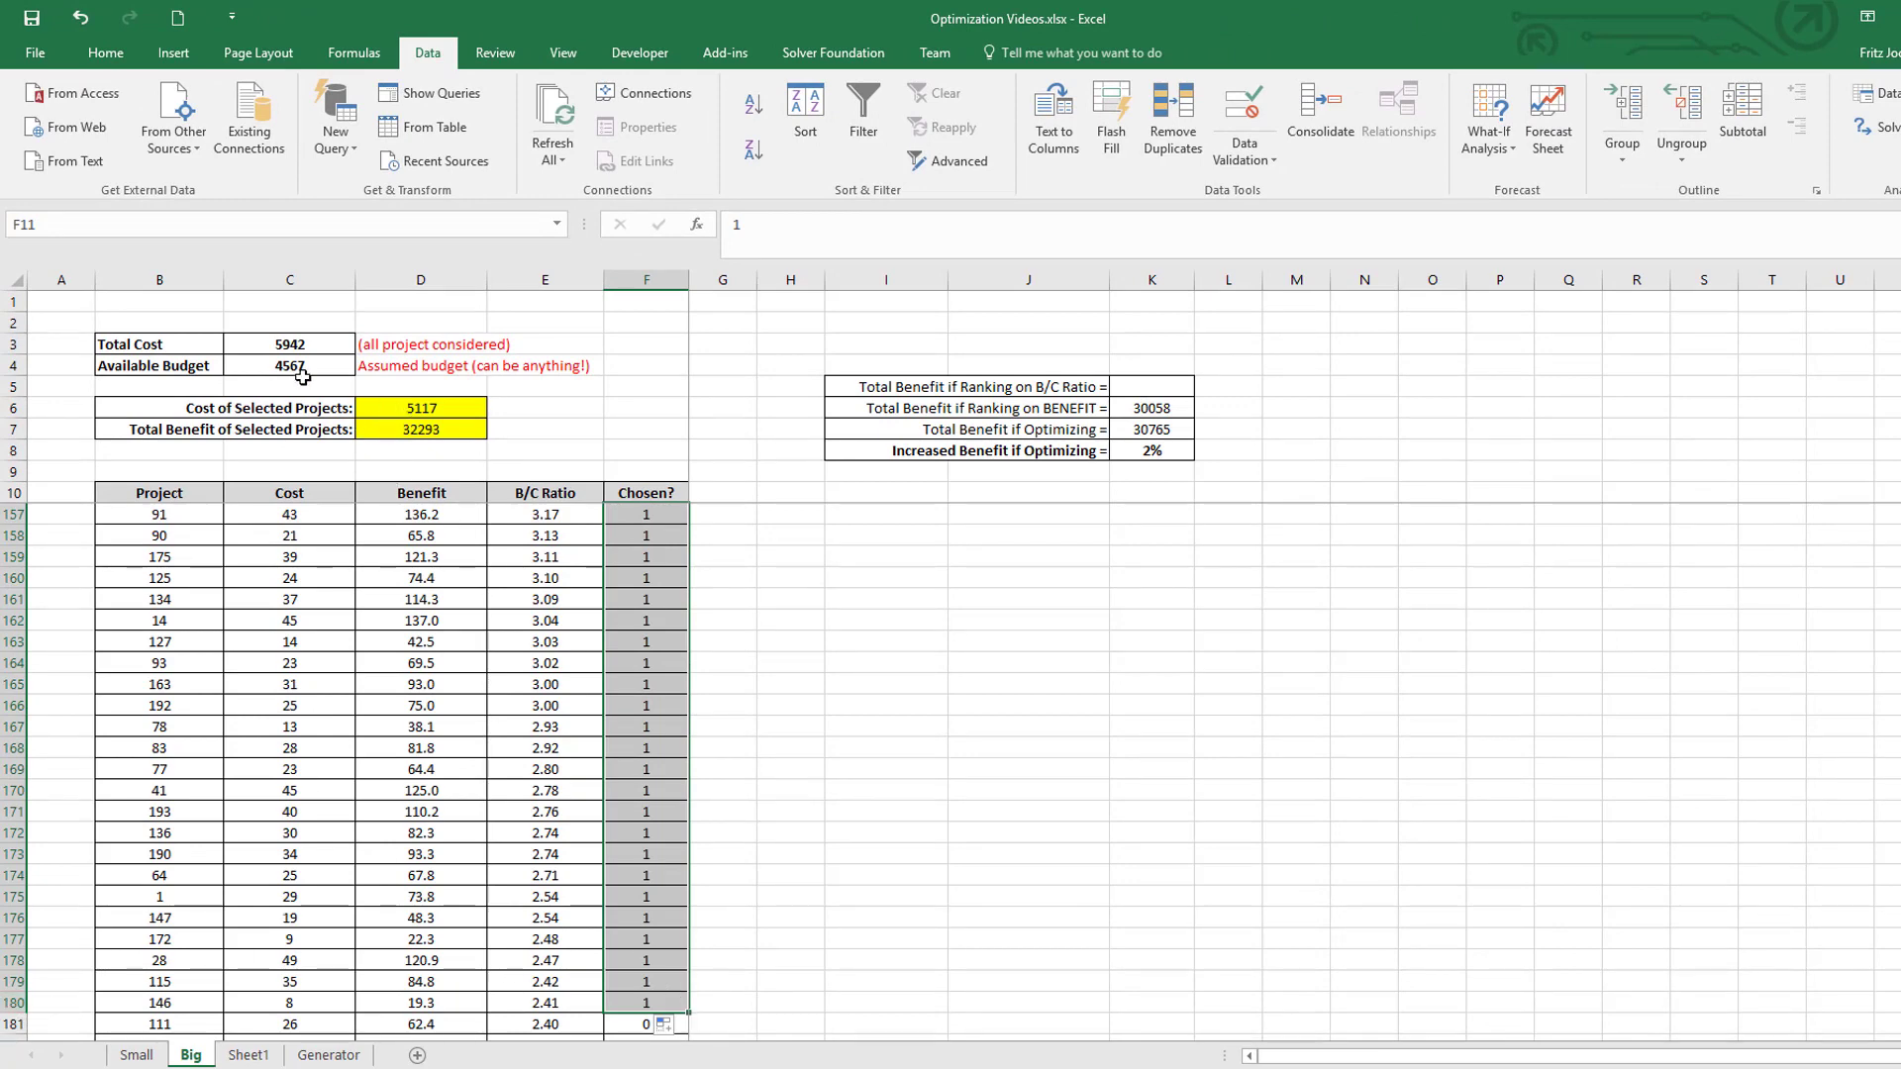
Step: Set the lowest-ranked projects' Chosen? to 0 upward from F180, trimming cost toward the 4567 budget
{"action": "left_click", "coordinate": [640, 1003]}
{"action": "type", "text": "0"}
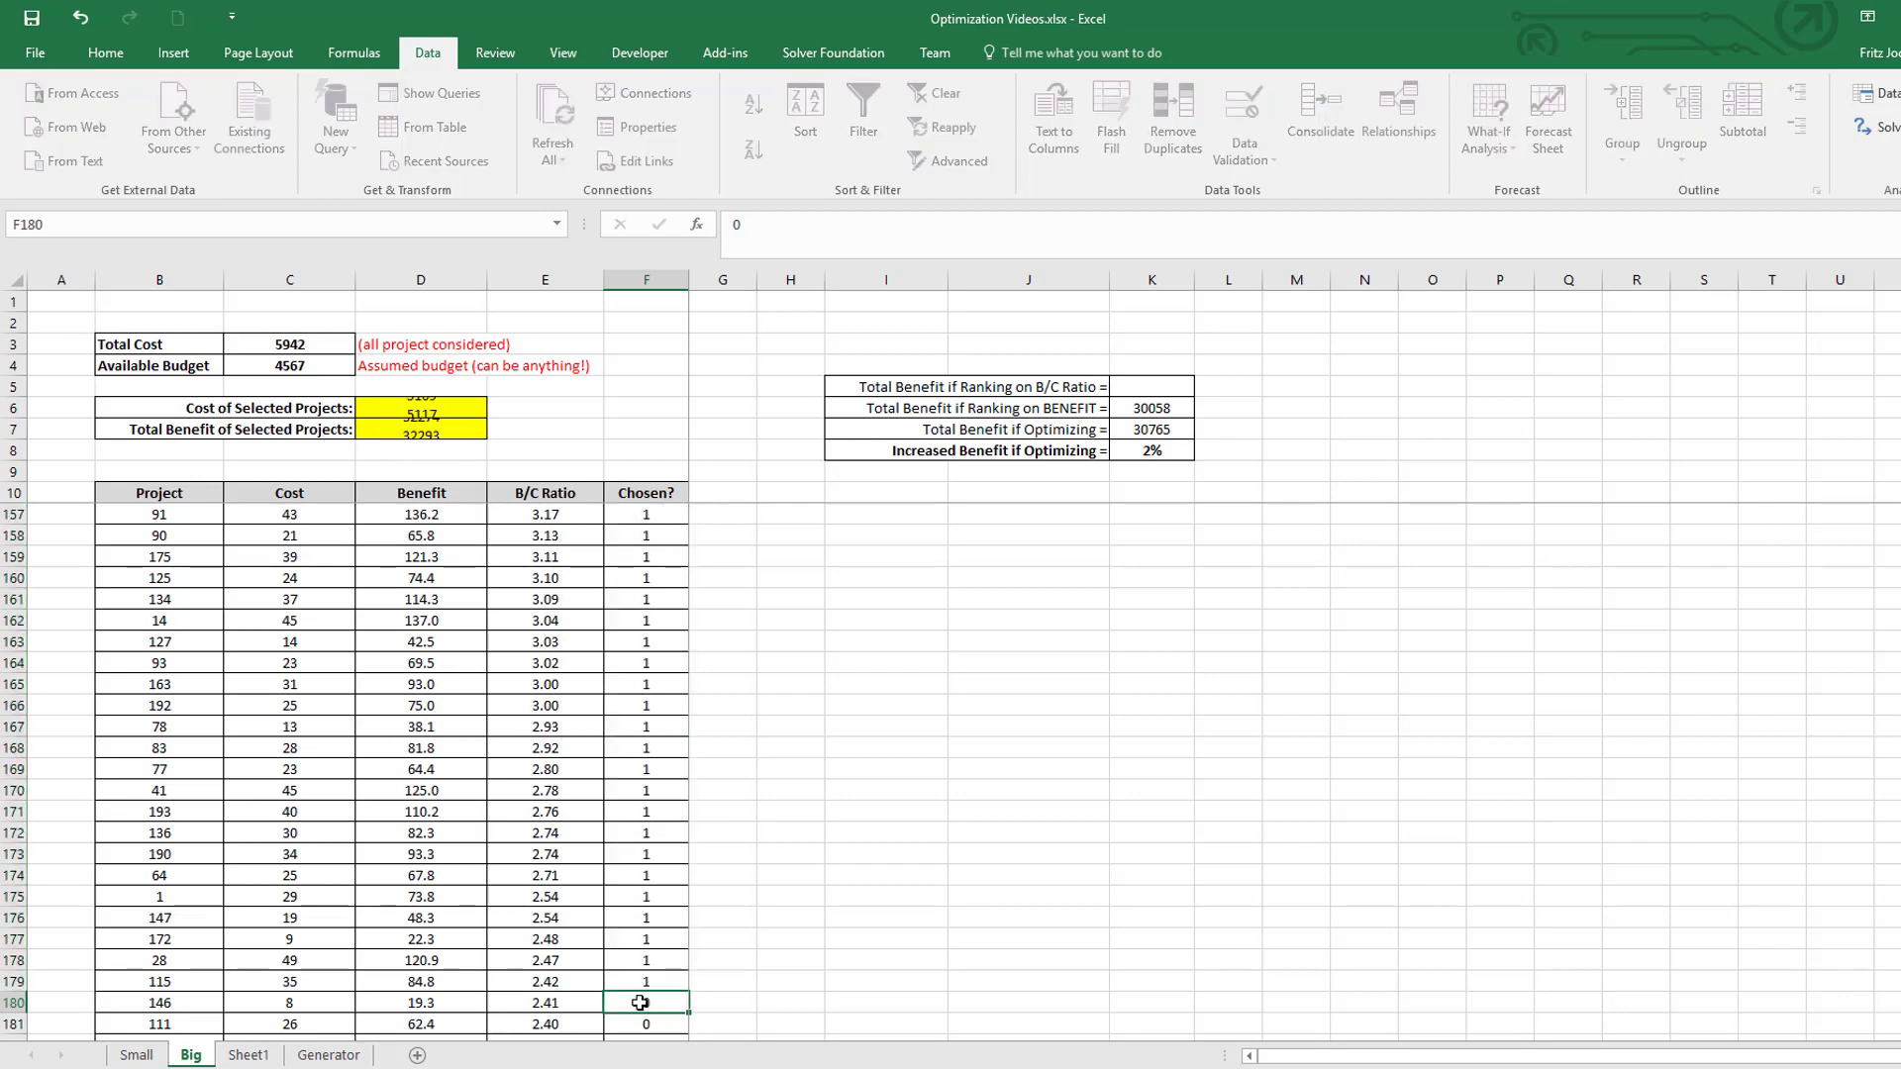
{"action": "key", "text": "Up"}
{"action": "type", "text": "0"}
{"action": "key", "text": "Up"}
{"action": "type", "text": "0"}
{"action": "key", "text": "Up"}
{"action": "type", "text": "0"}
{"action": "key", "text": "Up"}
{"action": "type", "text": "0"}
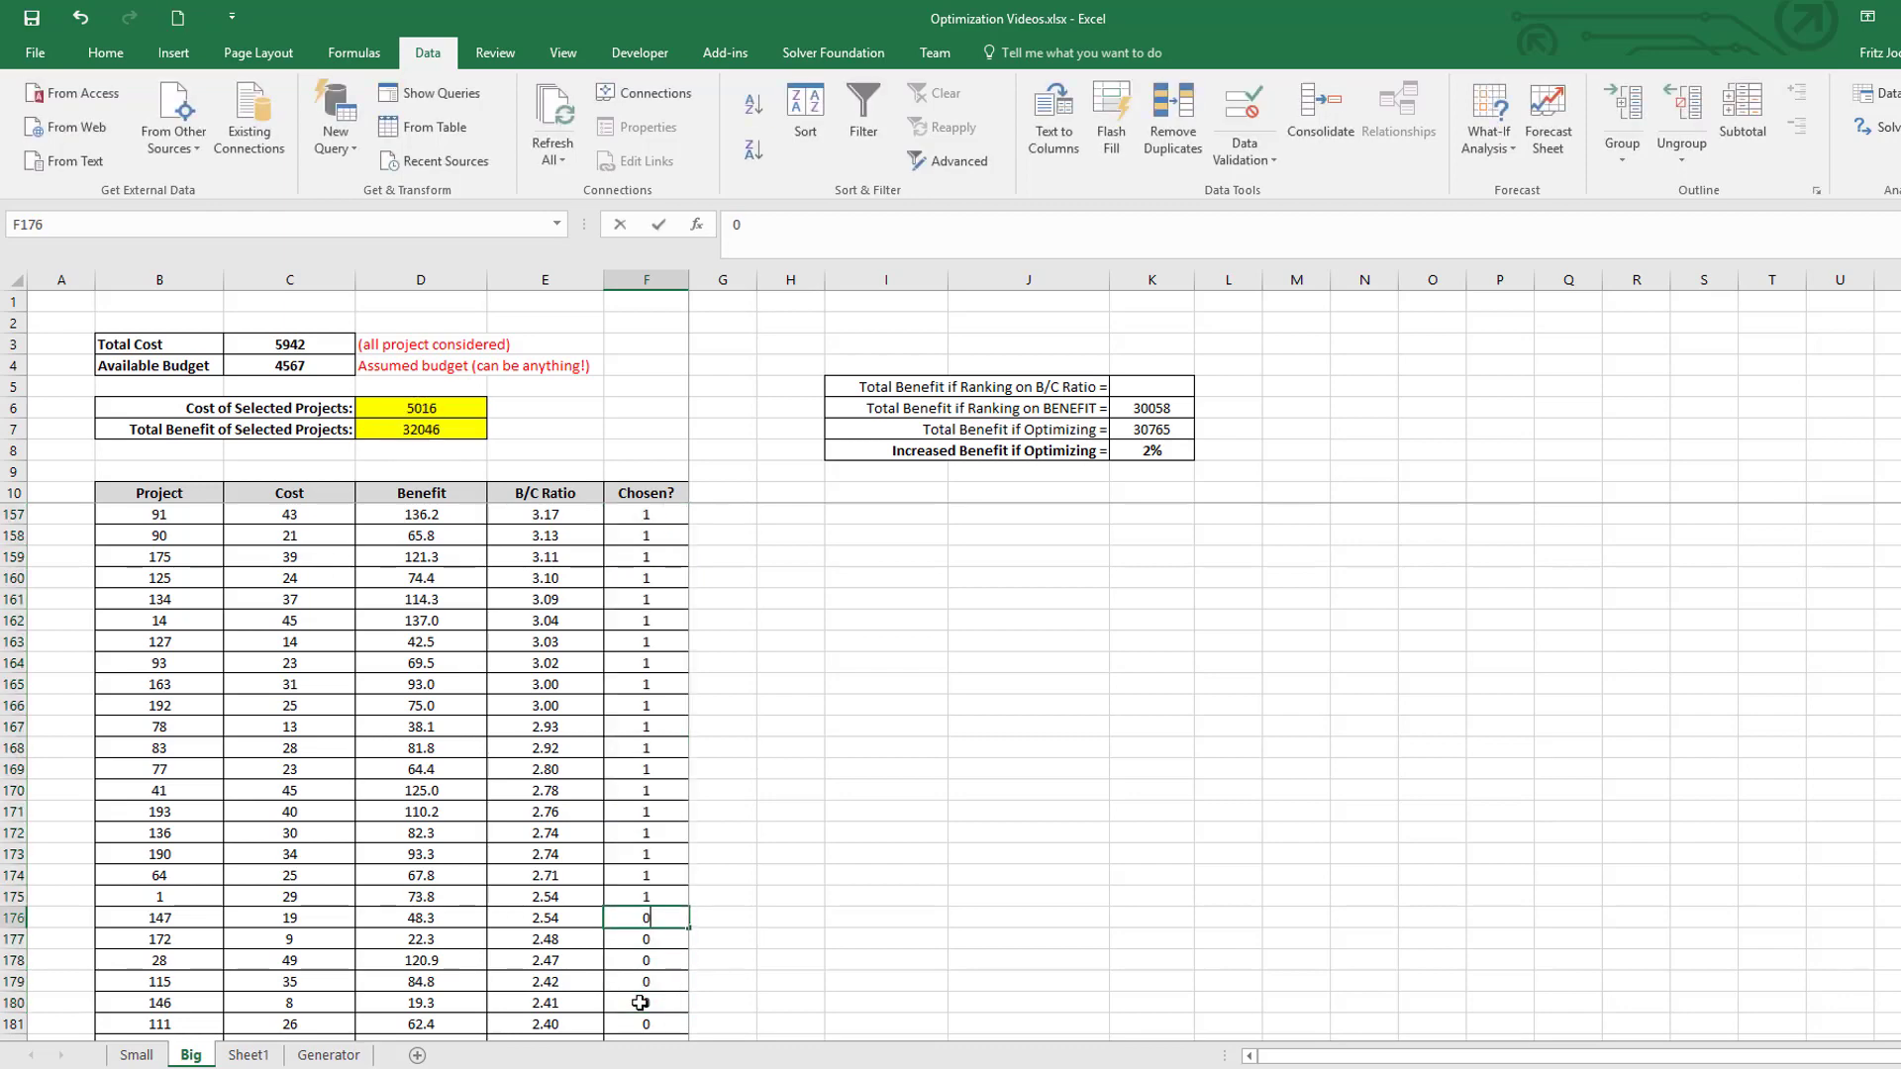
{"action": "key", "text": "Up"}
{"action": "type", "text": "0"}
{"action": "key", "text": "Up"}
{"action": "type", "text": "0"}
{"action": "key", "text": "Up"}
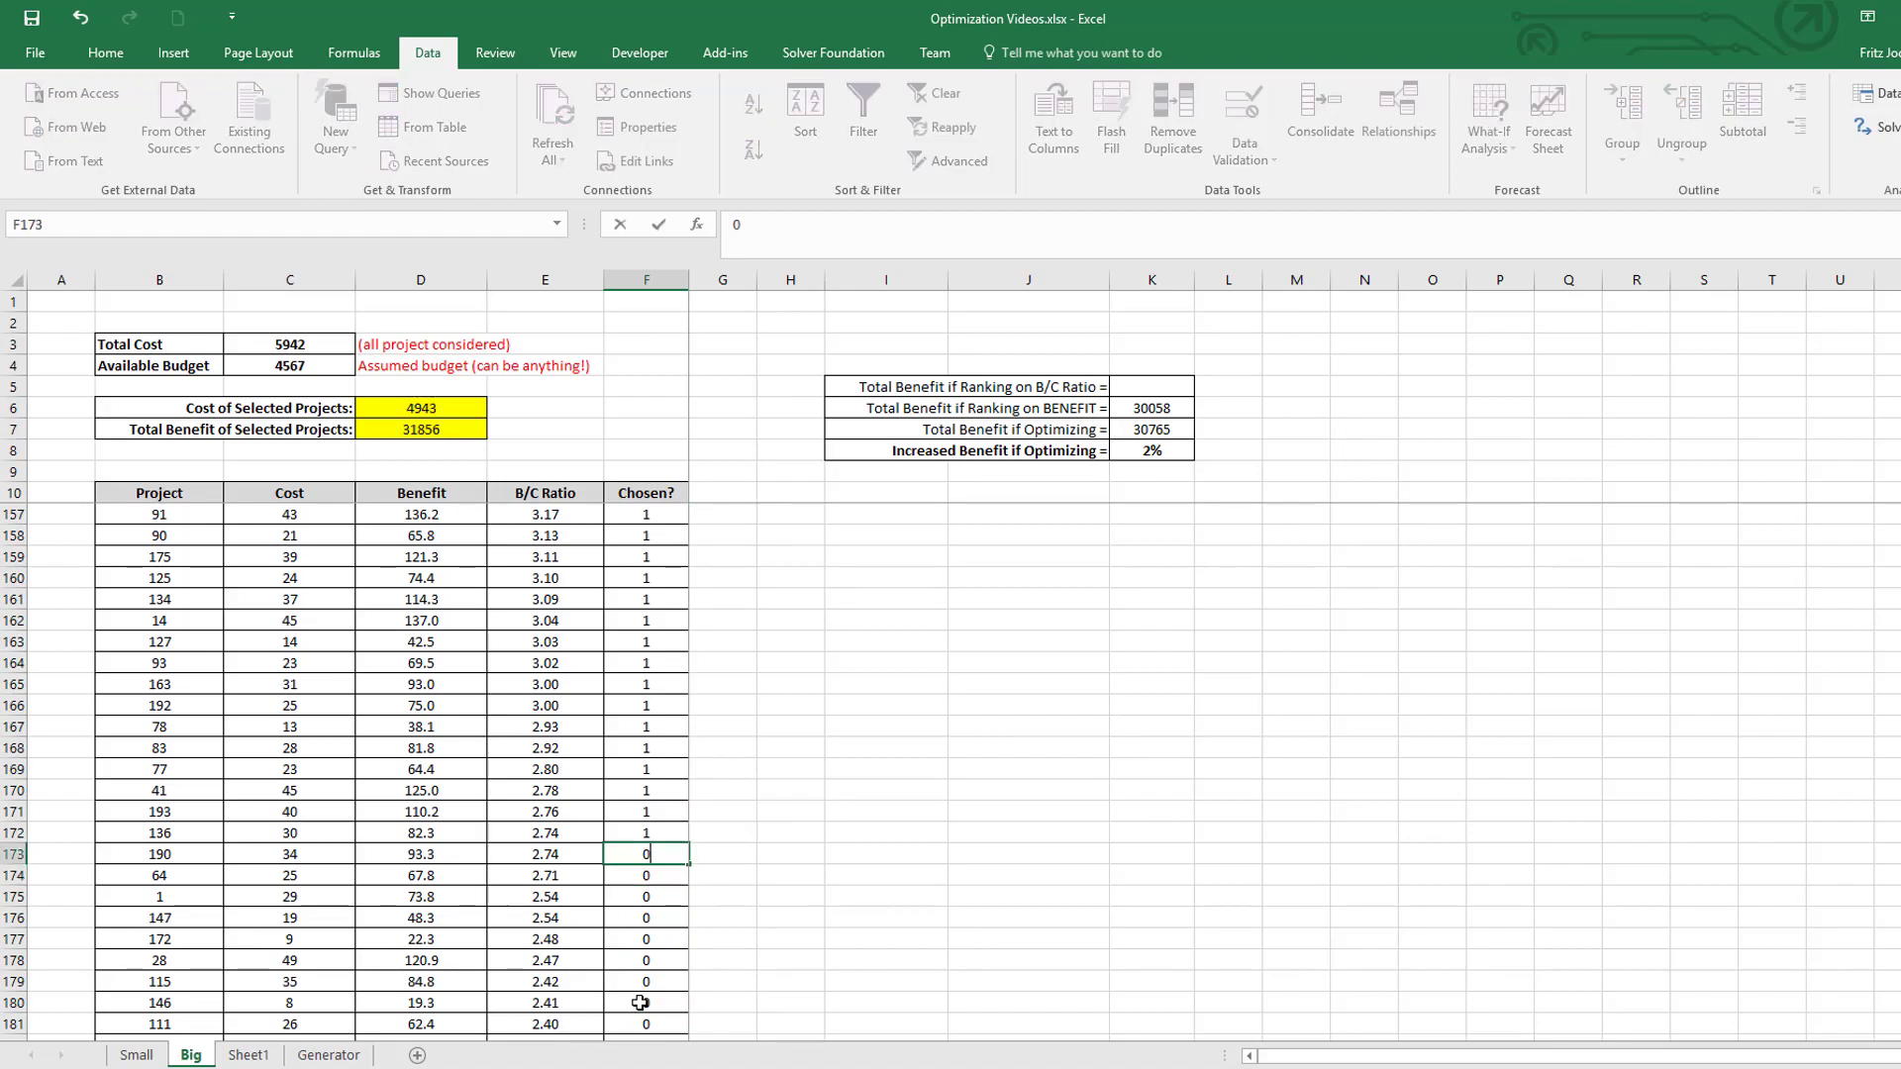
{"action": "type", "text": "0"}
{"action": "key", "text": "Up"}
{"action": "type", "text": "0"}
{"action": "key", "text": "Up"}
{"action": "type", "text": "0"}
{"action": "key", "text": "Up"}
{"action": "type", "text": "1"}
{"action": "key", "text": "BackSpace"}
{"action": "type", "text": "0"}
{"action": "key", "text": "Up"}
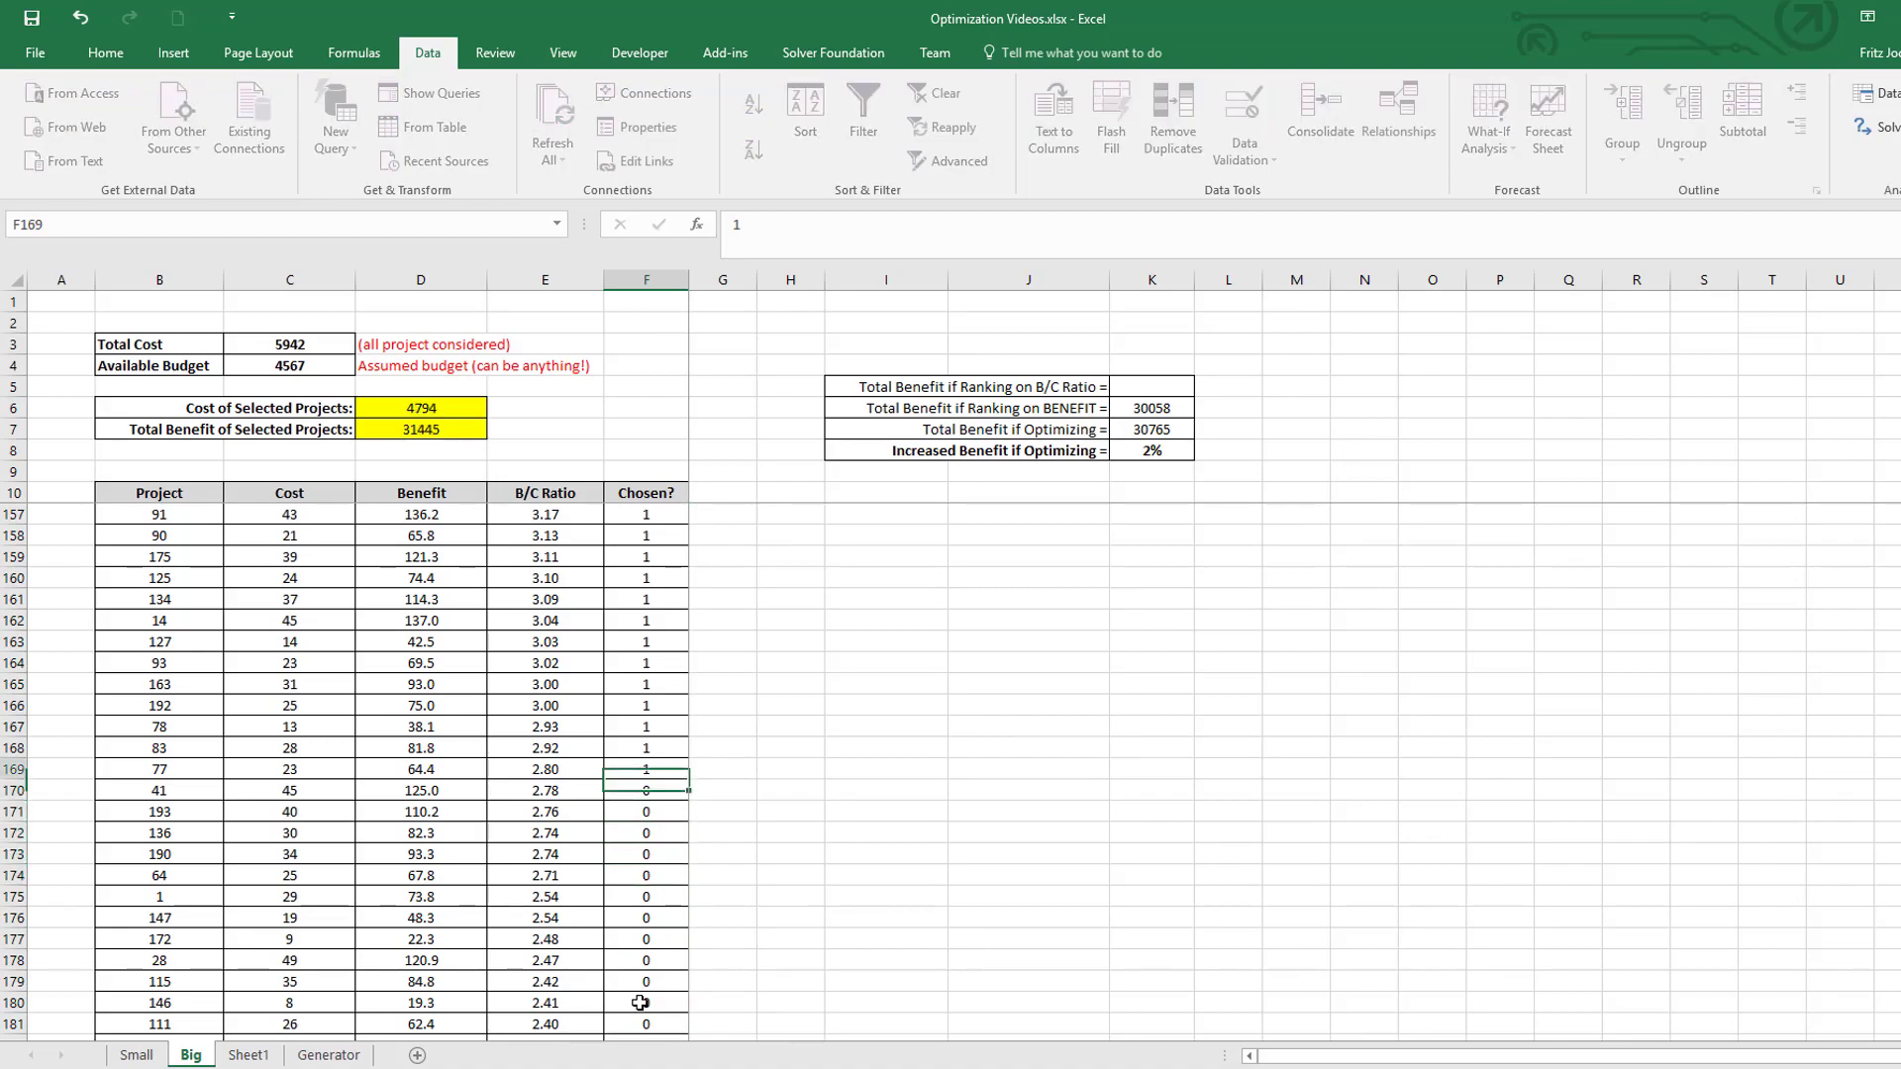
{"action": "type", "text": "0"}
{"action": "key", "text": "Up"}
{"action": "type", "text": "0"}
{"action": "key", "text": "Up"}
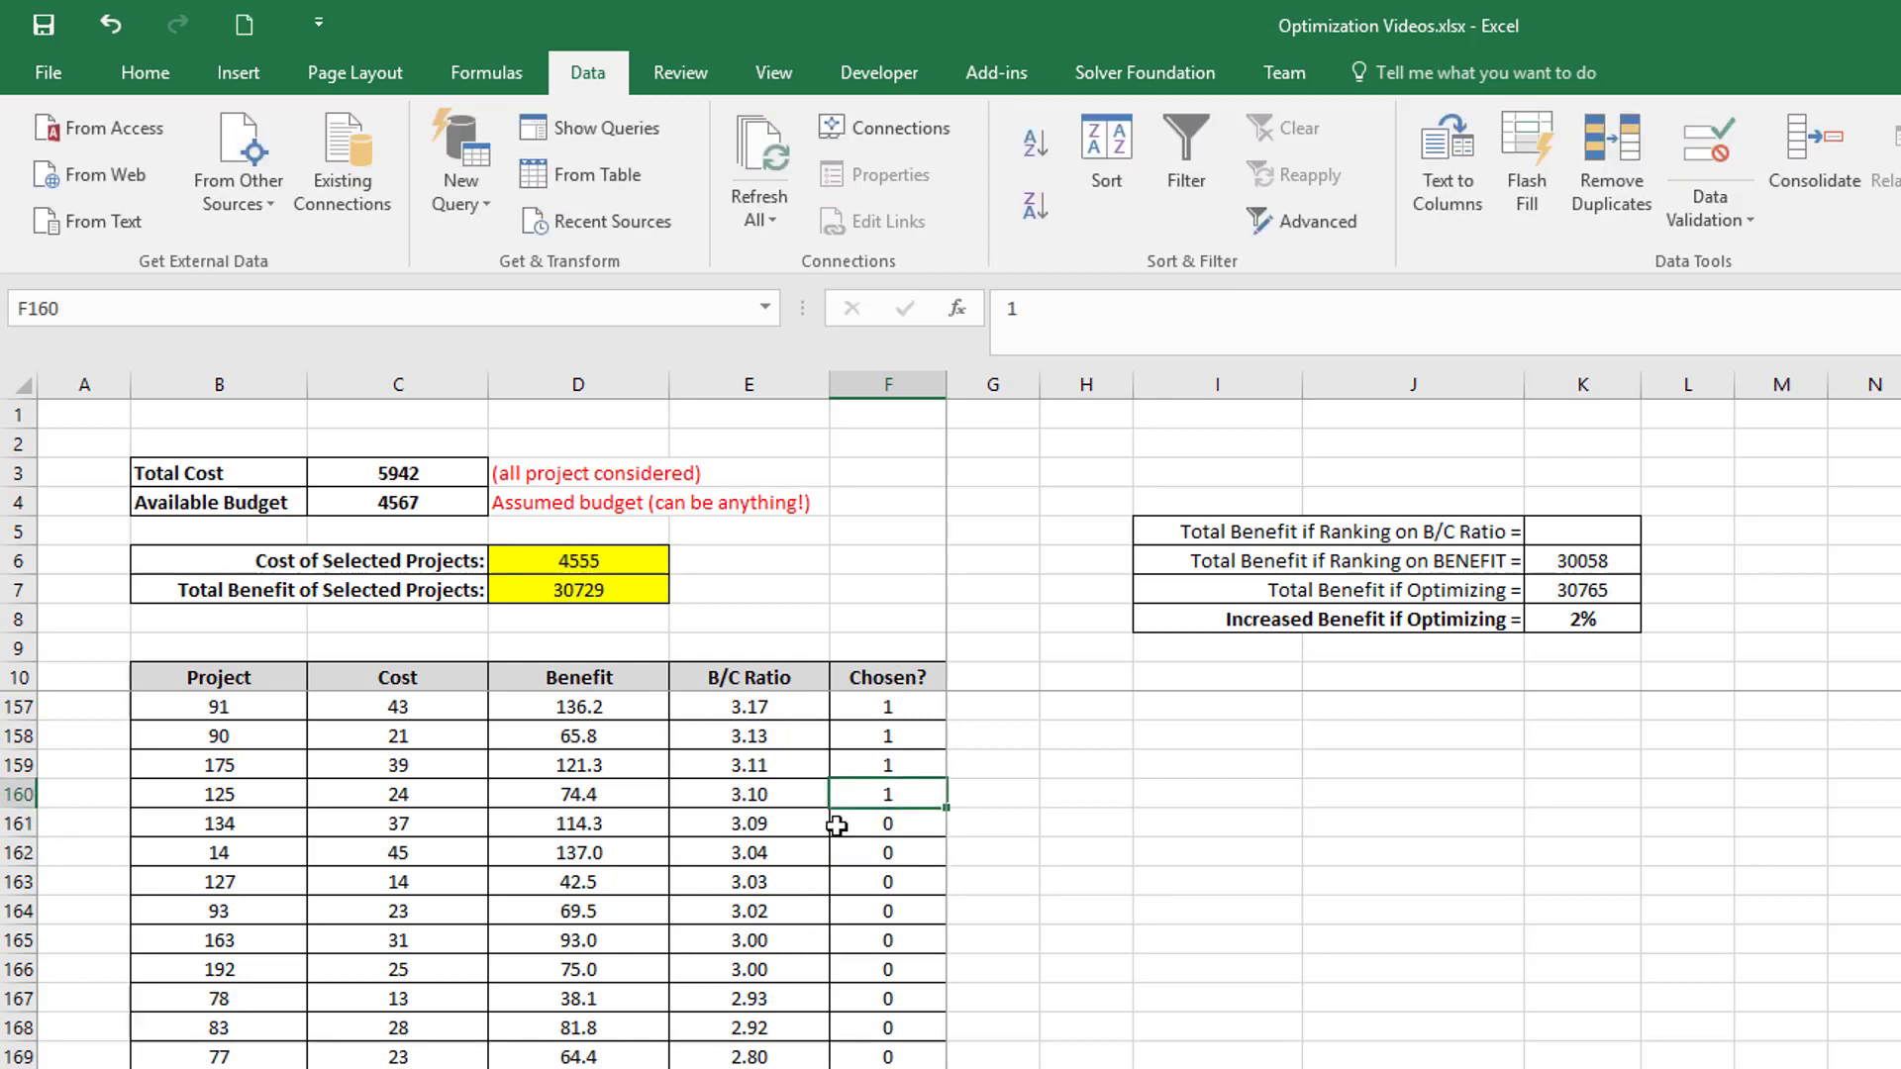
Step: Enter 30729 as the B/C-ranking total benefit in K5
{"action": "scroll", "coordinate": [841, 901], "scroll_direction": "up", "scroll_amount": 3}
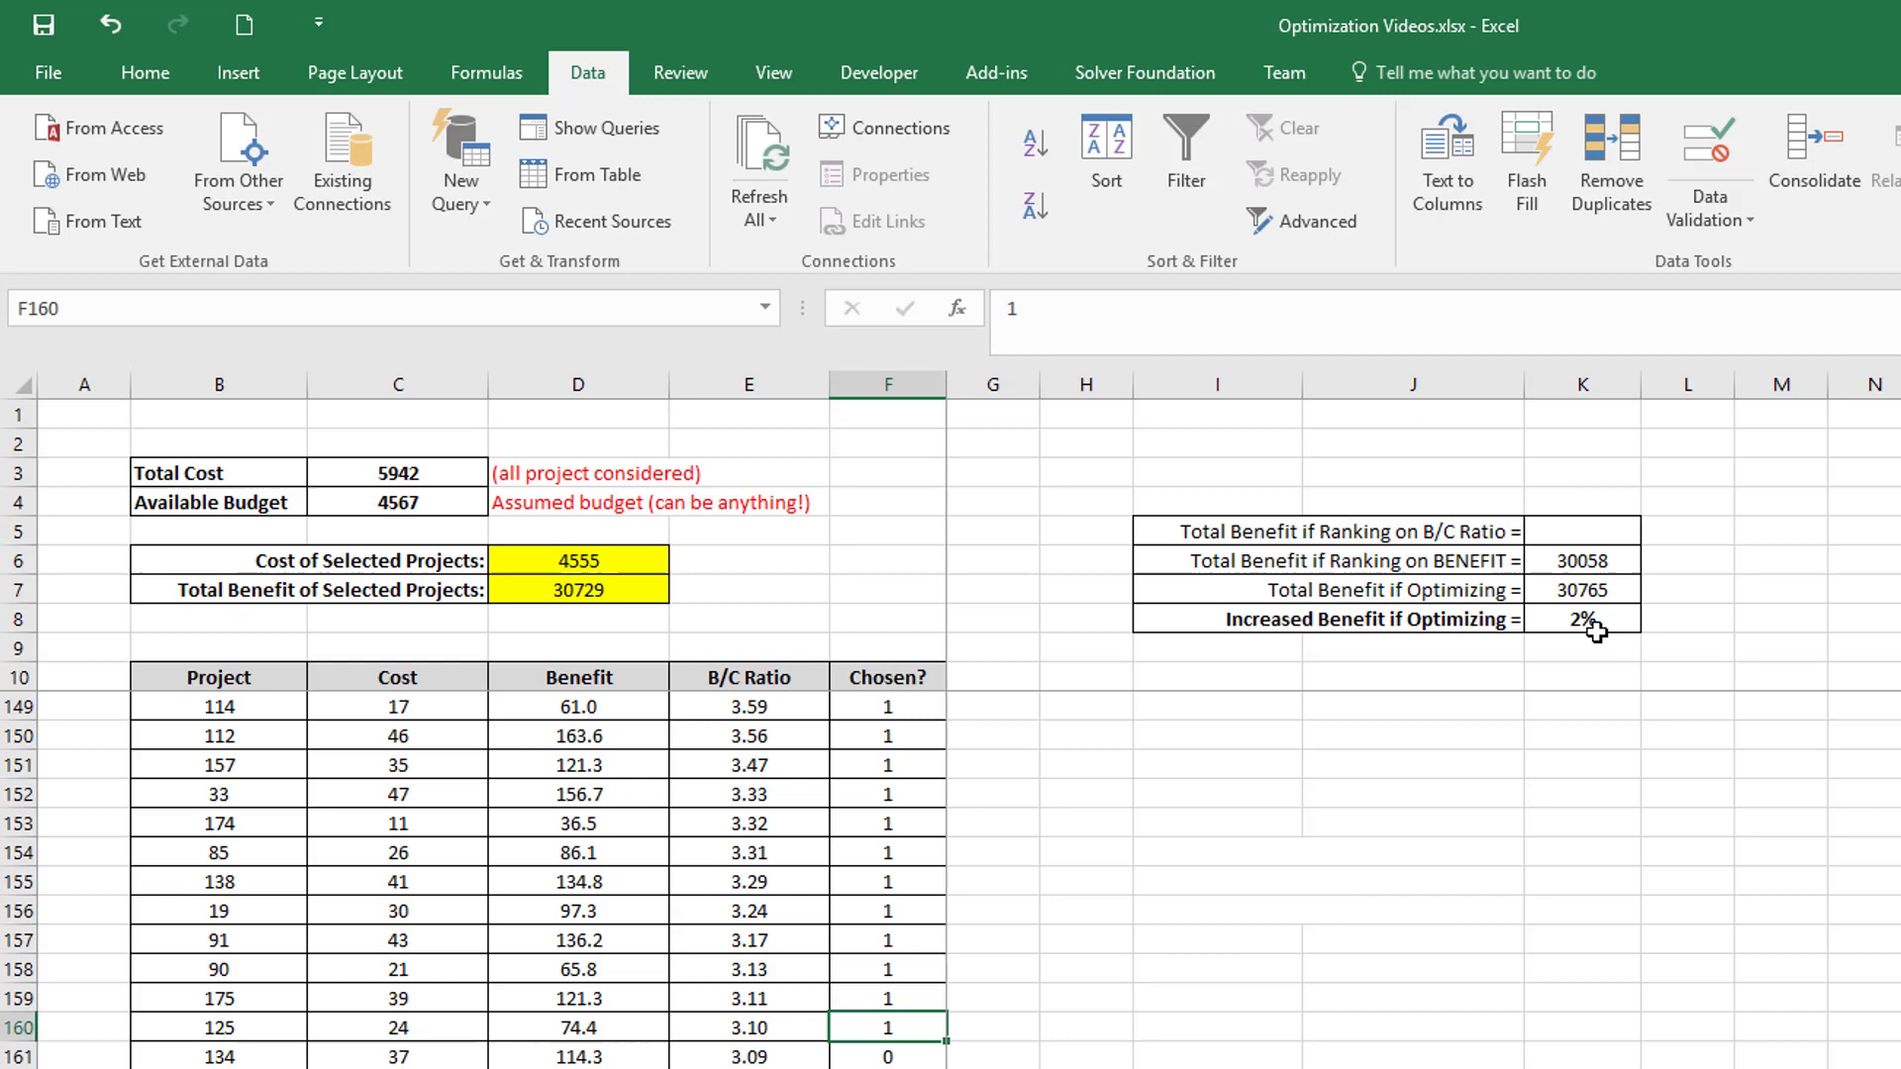
{"action": "left_click", "coordinate": [1577, 534]}
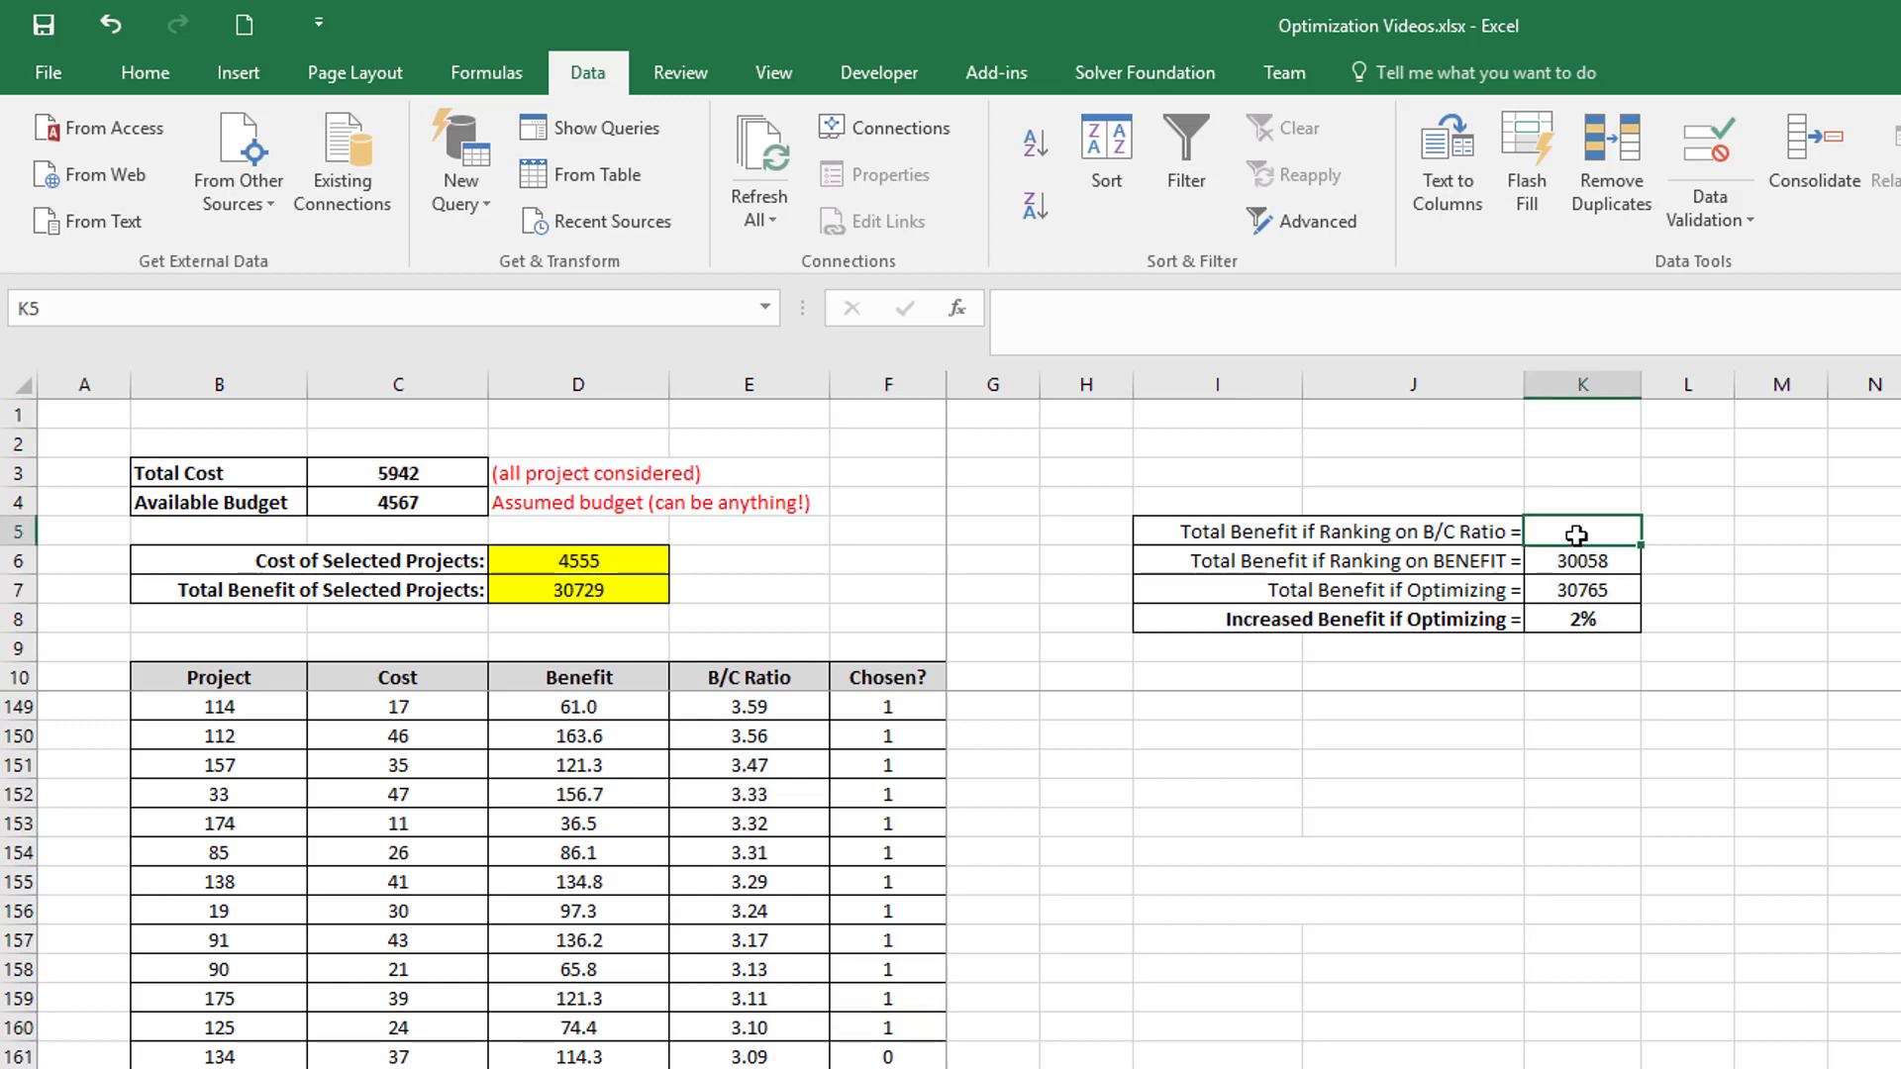
{"action": "type", "text": "3"}
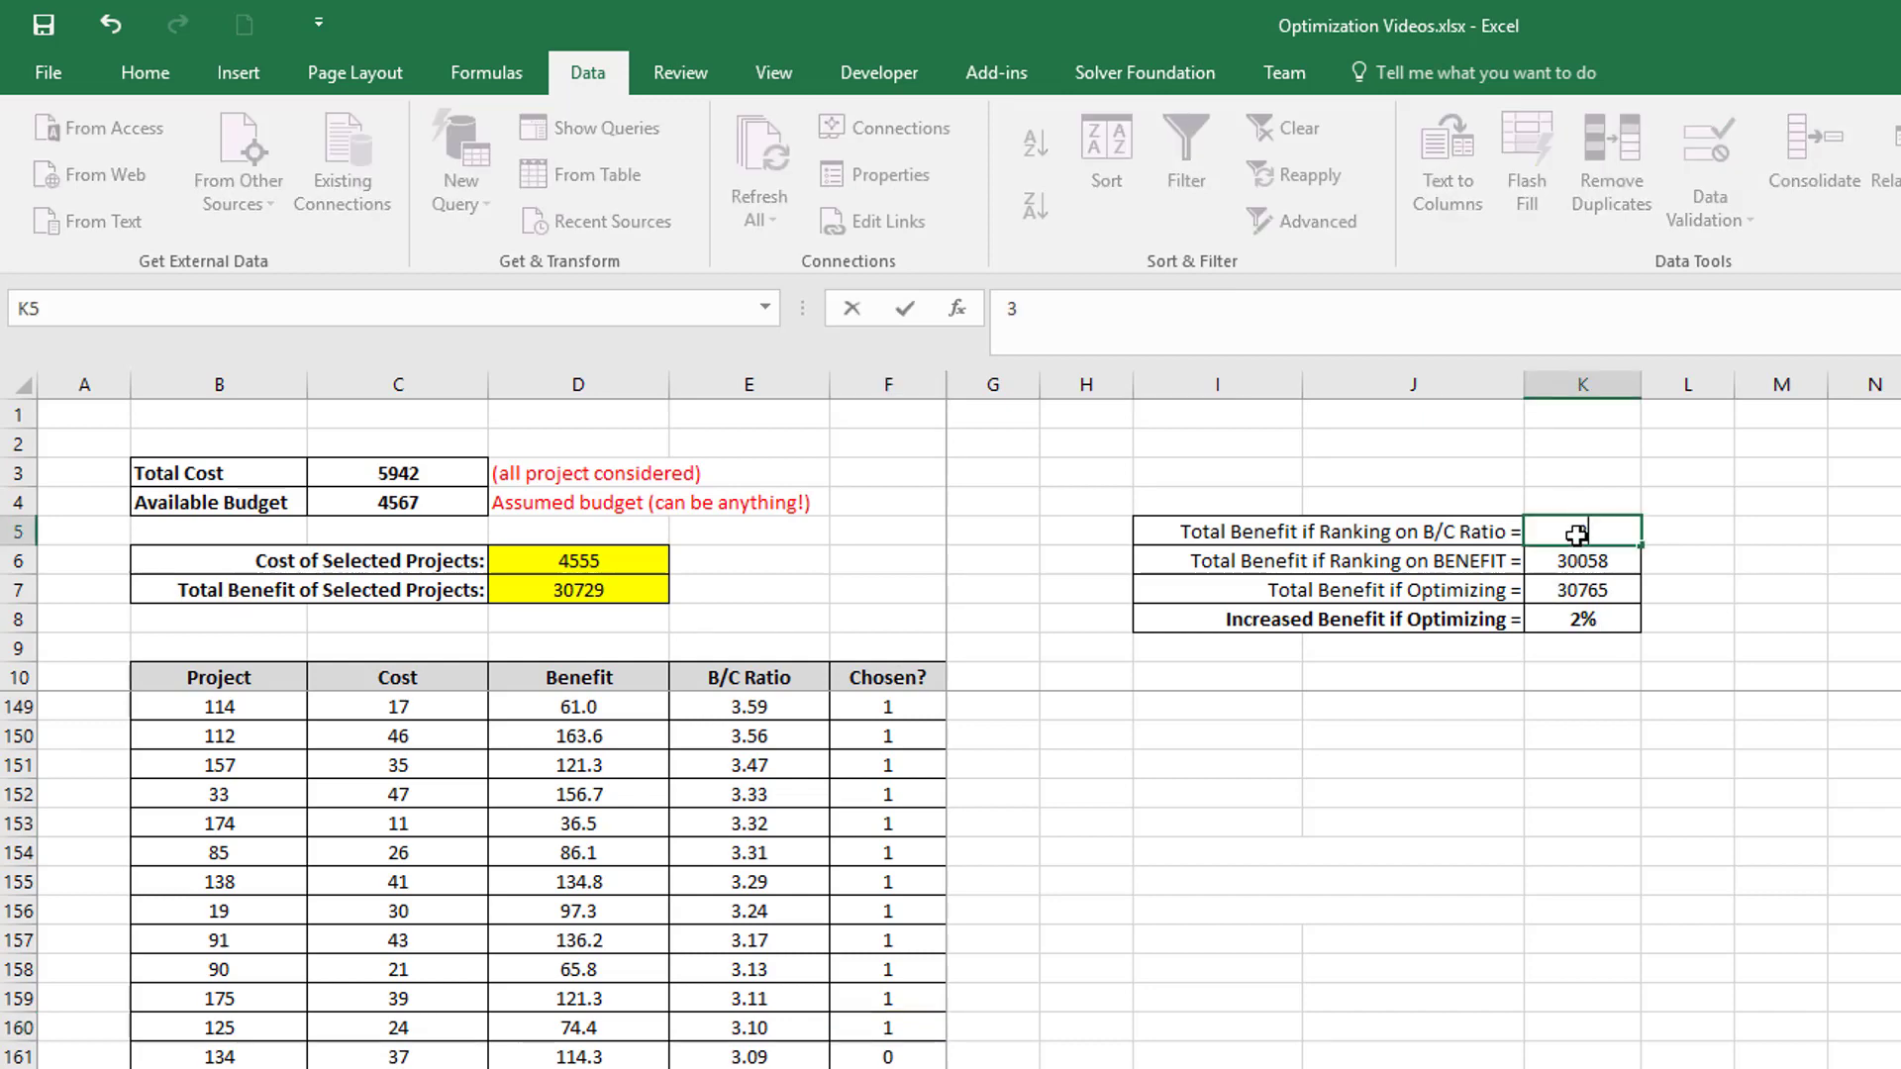
{"action": "type", "text": "0729"}
{"action": "key", "text": "Return"}
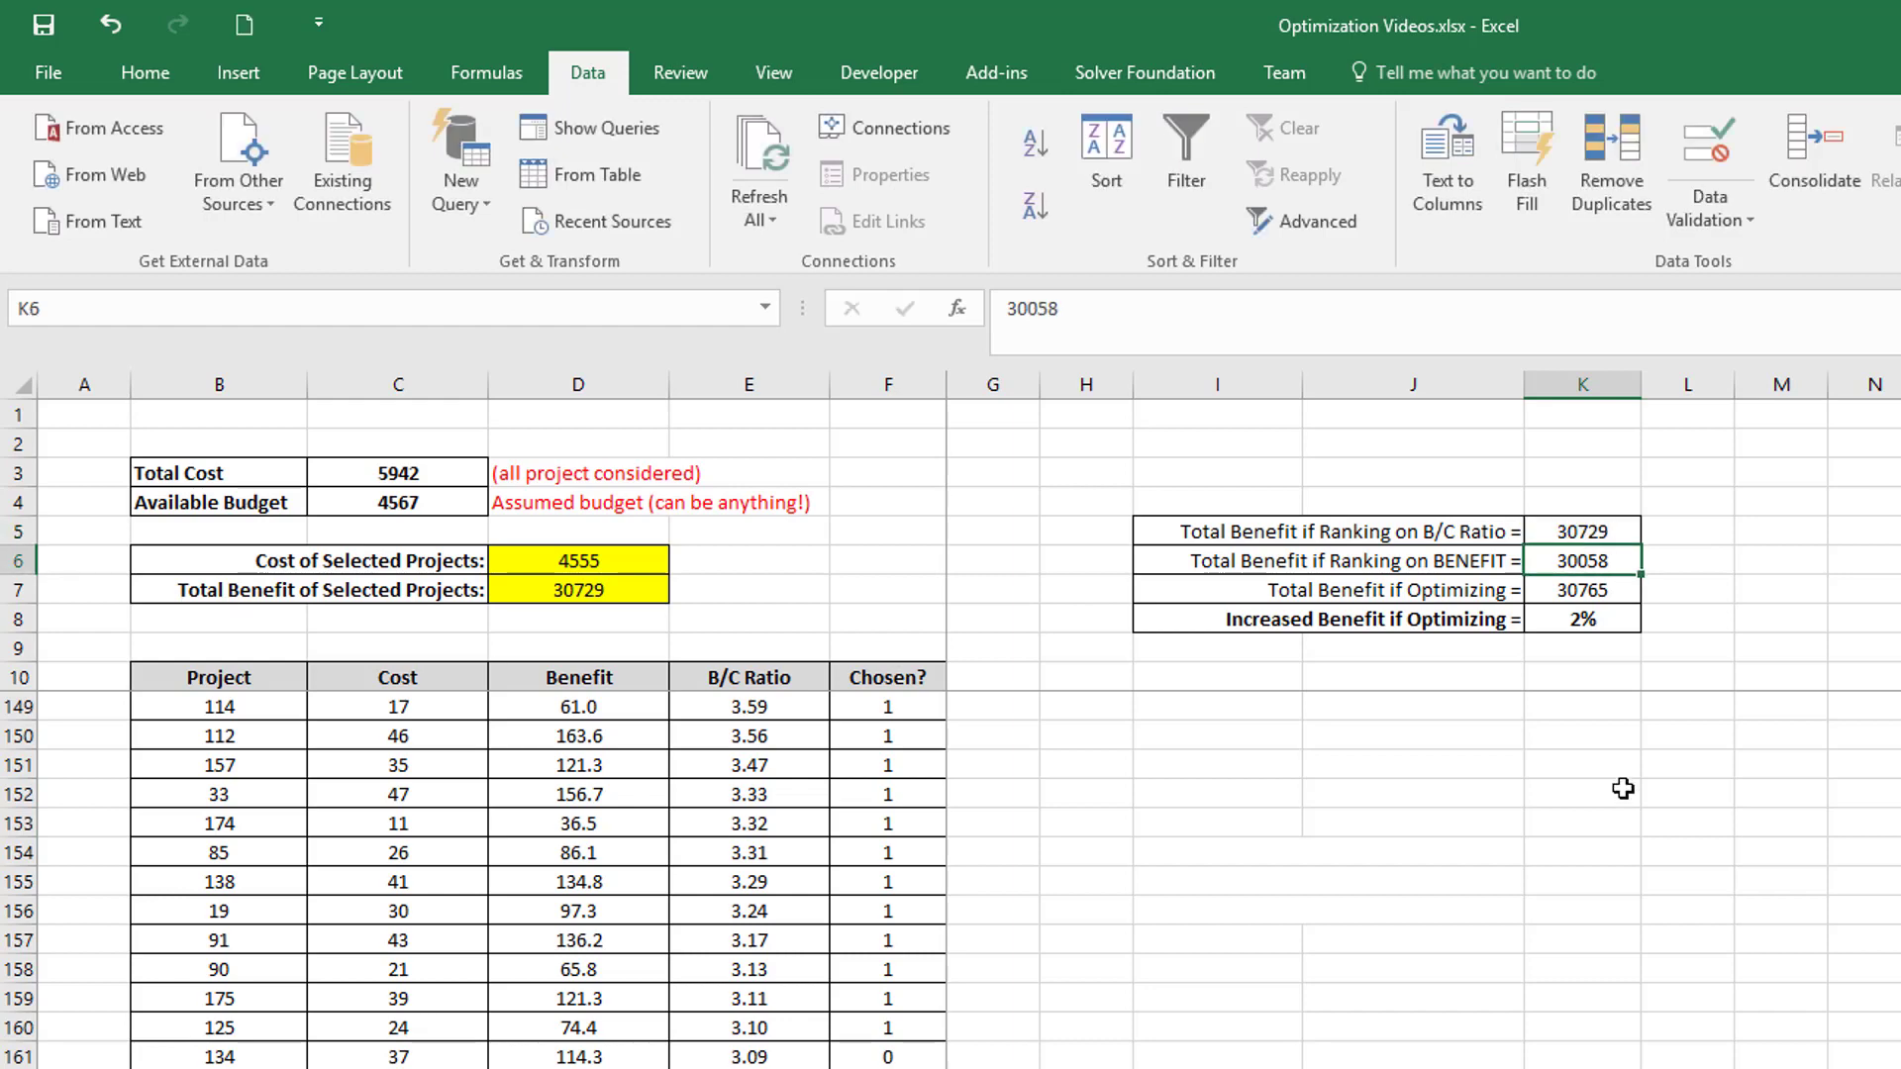
Step: Shade the optimizing total in K7 yellow and select the optimizing and B/C ranking rows
{"action": "left_click", "coordinate": [1584, 598]}
{"action": "left_click", "coordinate": [154, 73]}
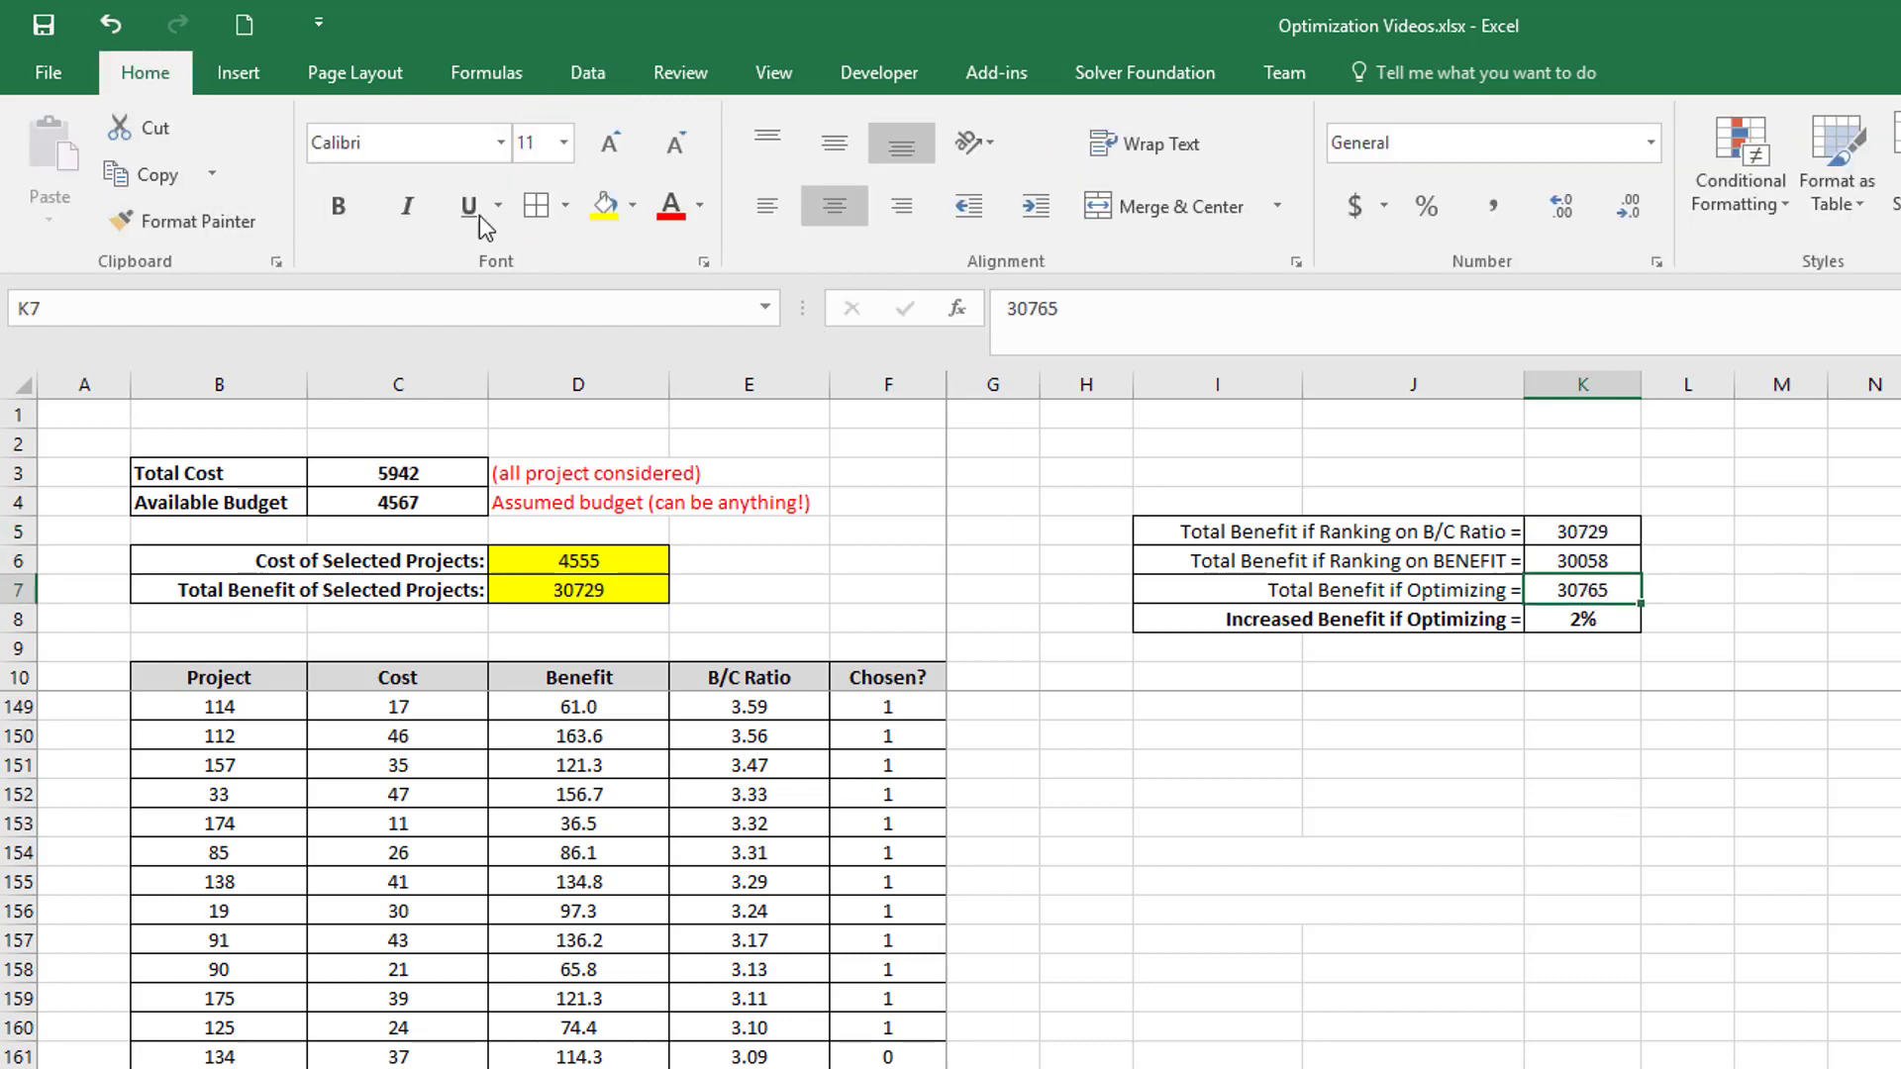
{"action": "left_click", "coordinate": [621, 205]}
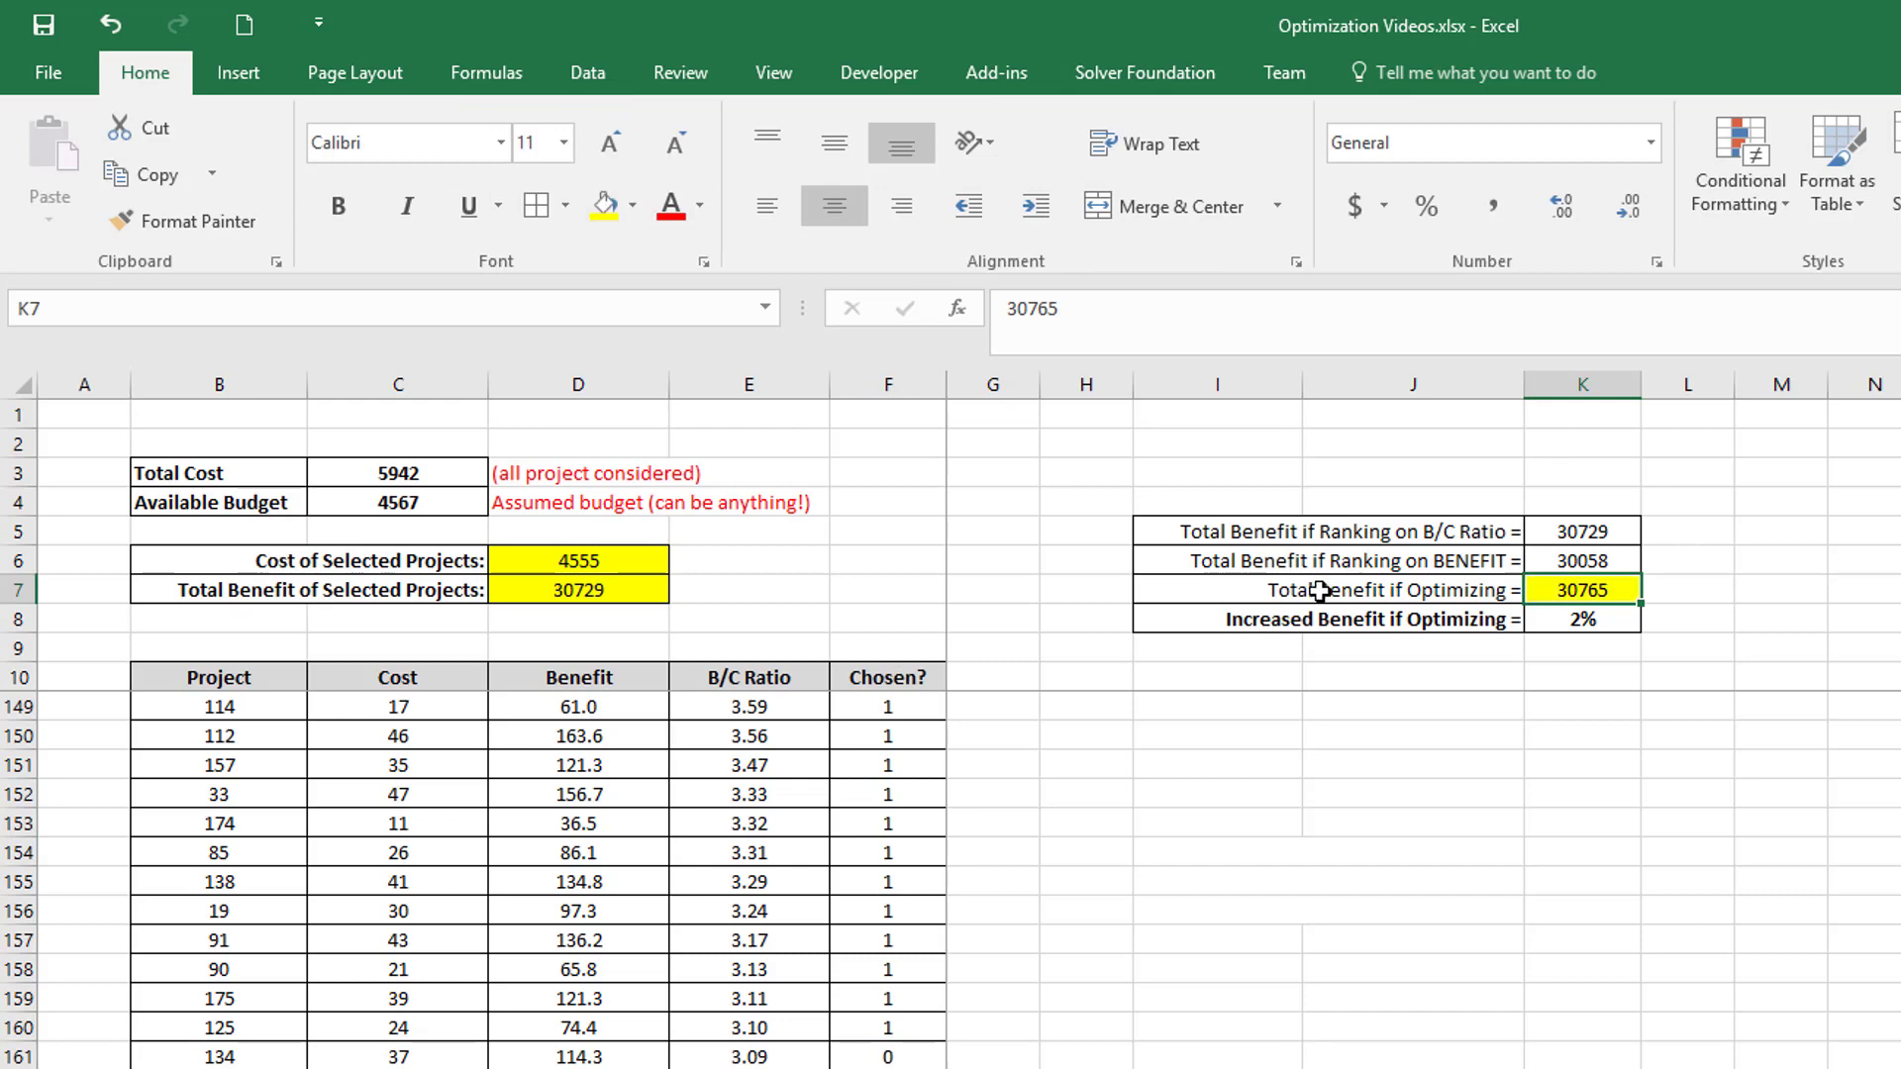
{"action": "left_click_drag", "start_coordinate": [1325, 591], "coordinate": [1567, 587]}
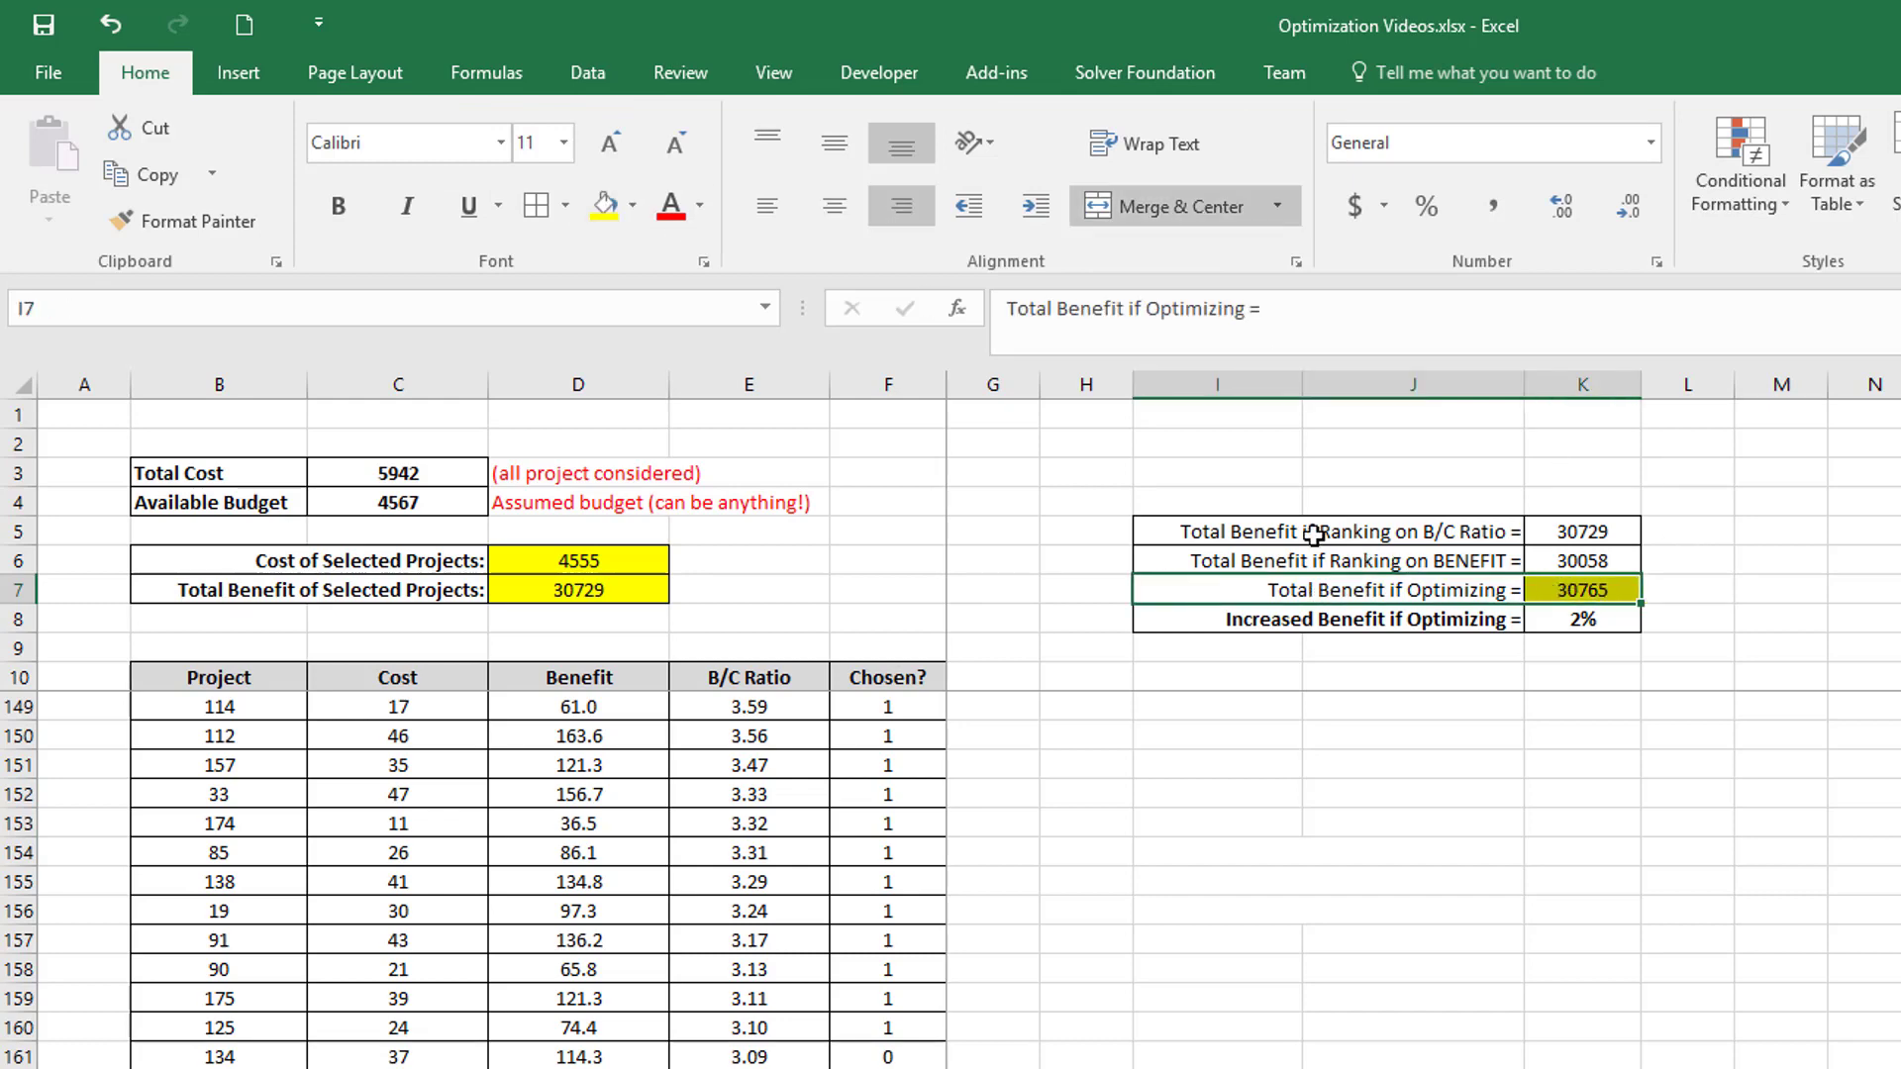
{"action": "left_click_drag", "start_coordinate": [1316, 534], "coordinate": [1542, 539]}
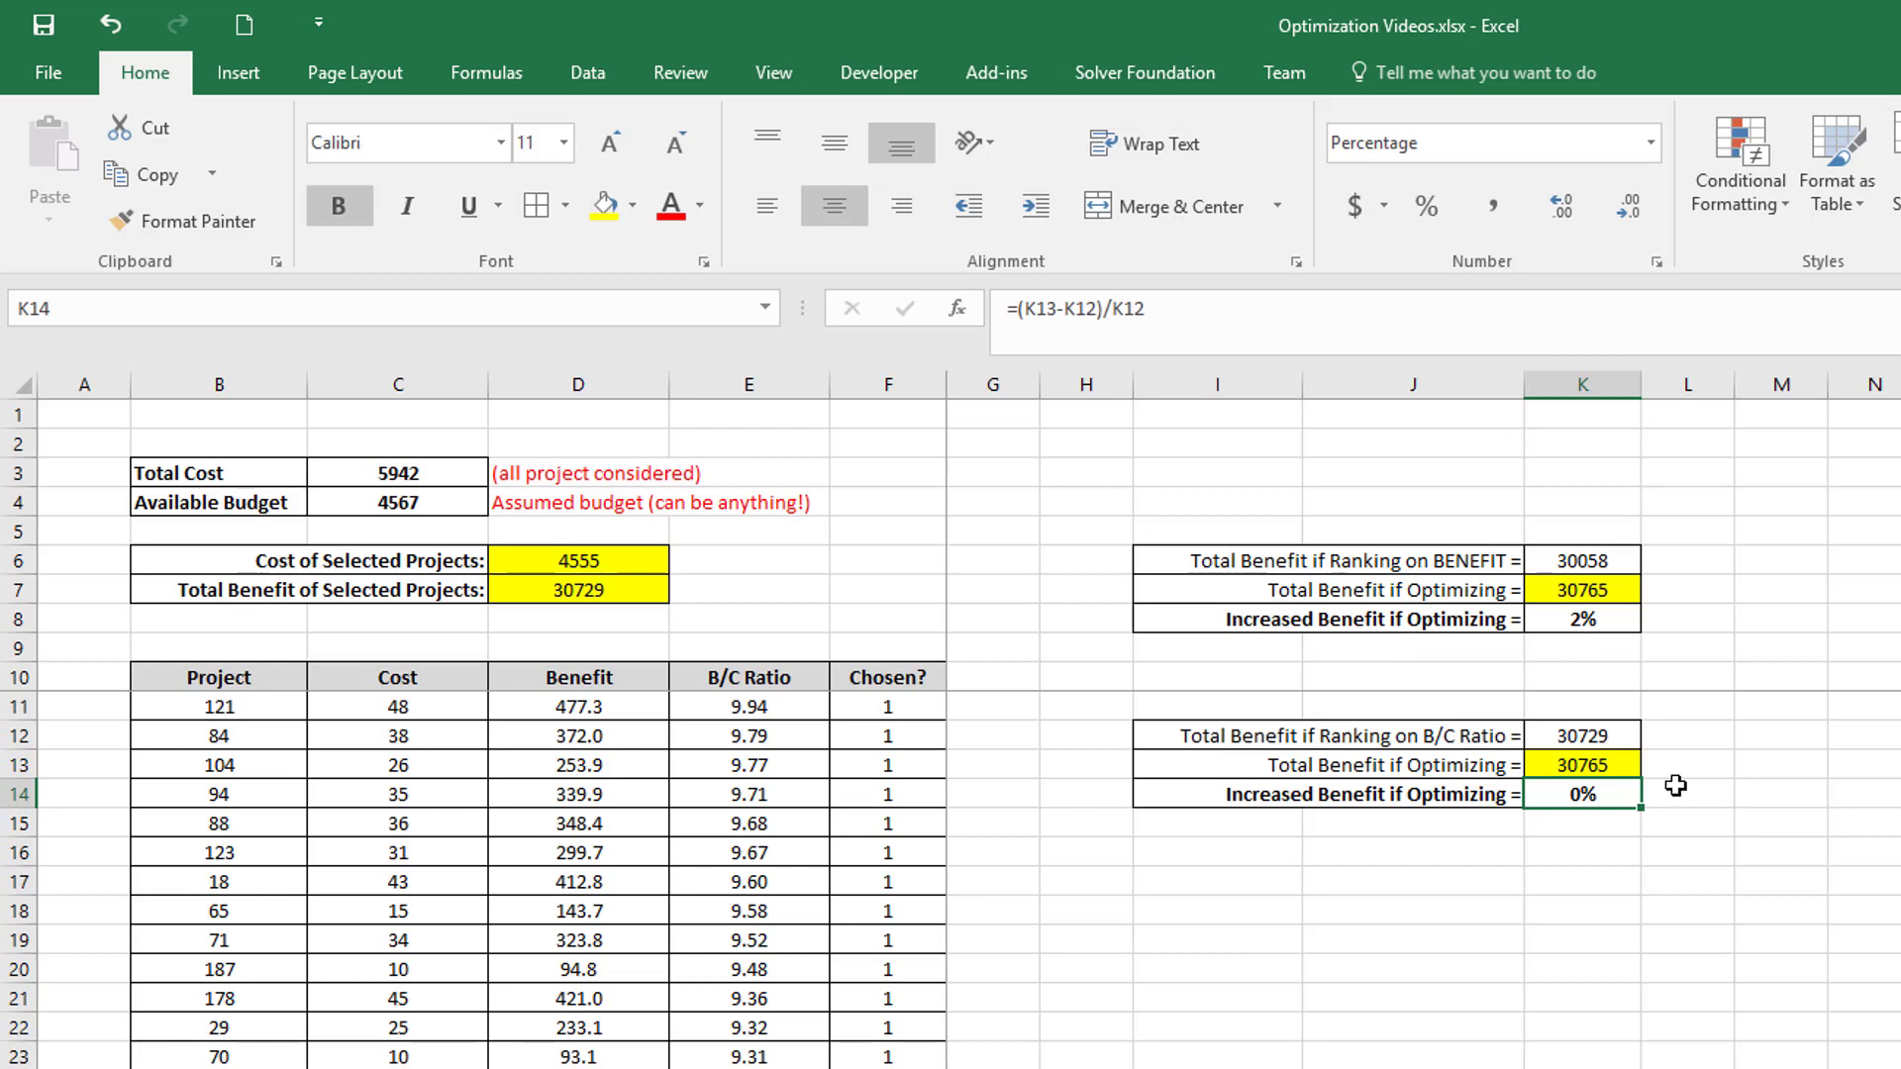
Step: Add two decimal places to K14 so the B/C comparison's increase reads 0.12%
{"action": "left_click_drag", "start_coordinate": [1636, 964], "coordinate": [1636, 949]}
{"action": "left_click", "coordinate": [1562, 804]}
{"action": "left_click", "coordinate": [1563, 208]}
{"action": "left_click", "coordinate": [1562, 208]}
{"action": "left_click", "coordinate": [1588, 854]}
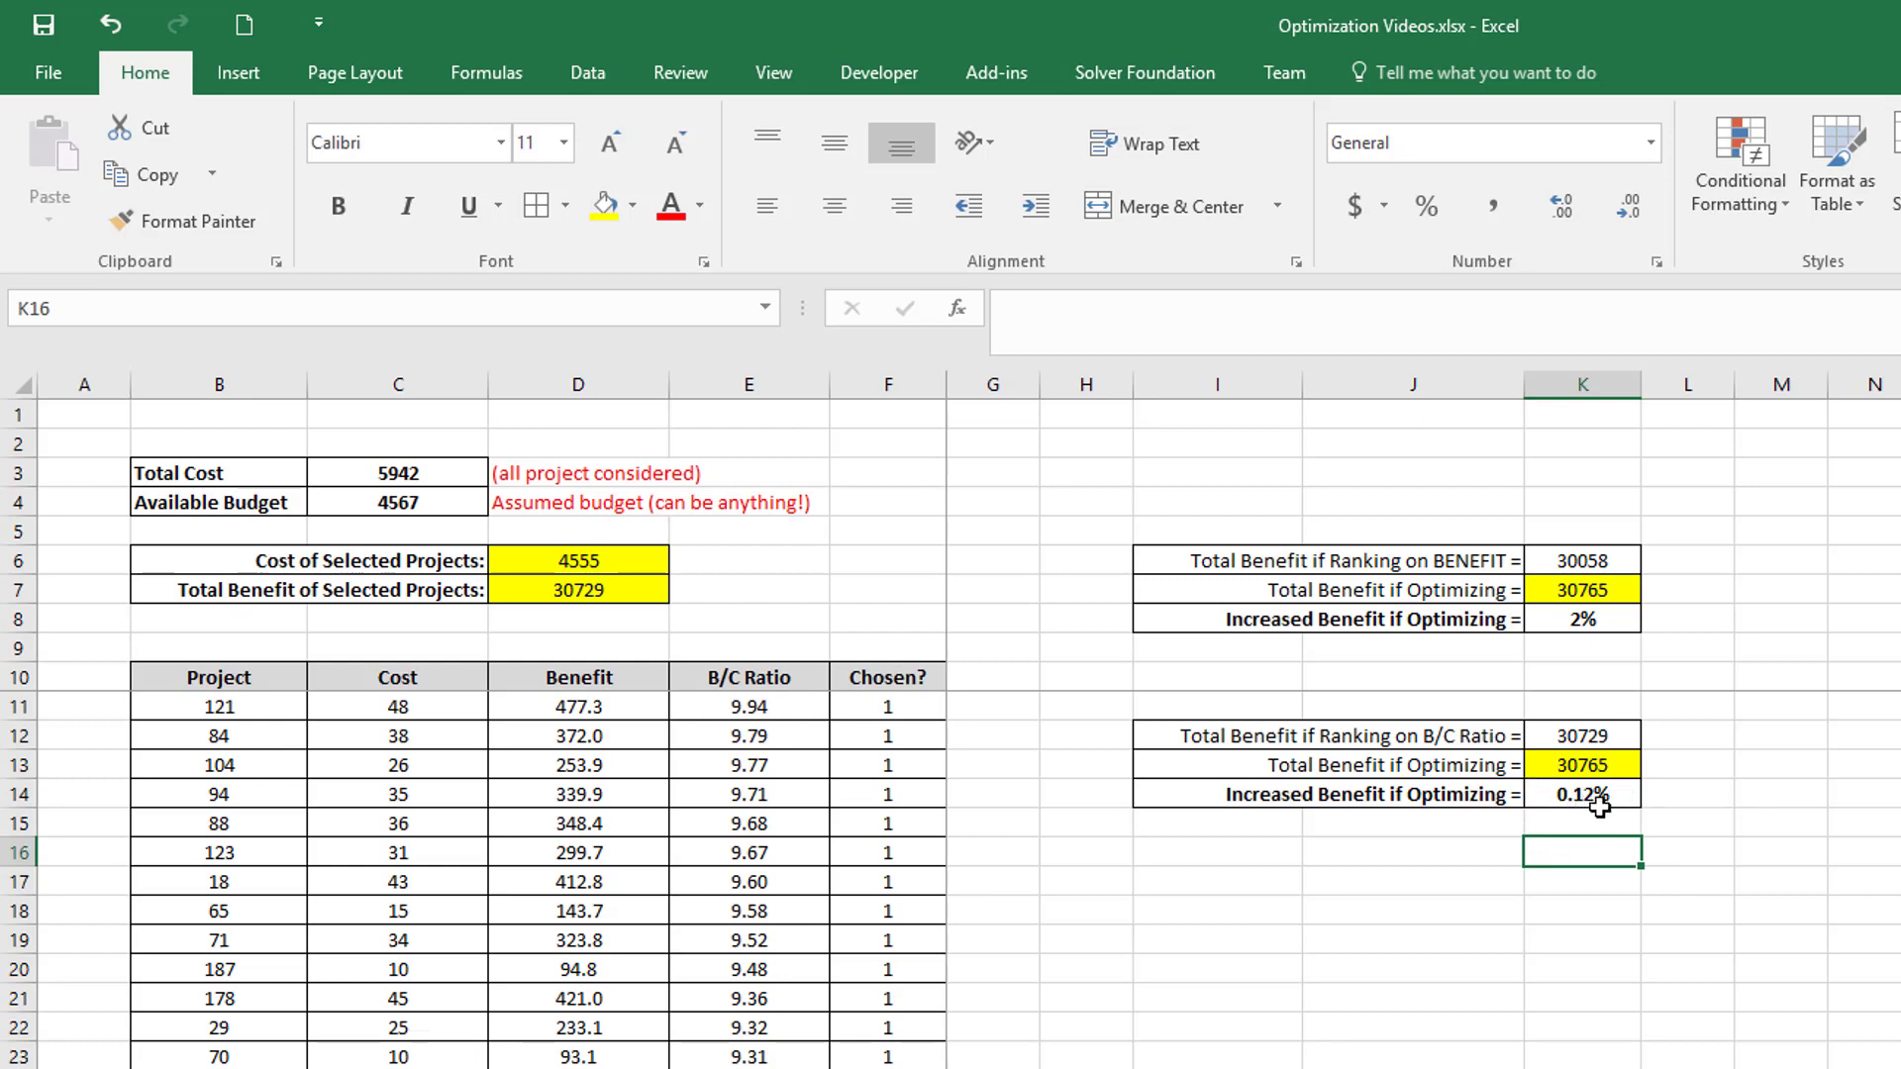
{"action": "left_click", "coordinate": [1497, 946]}
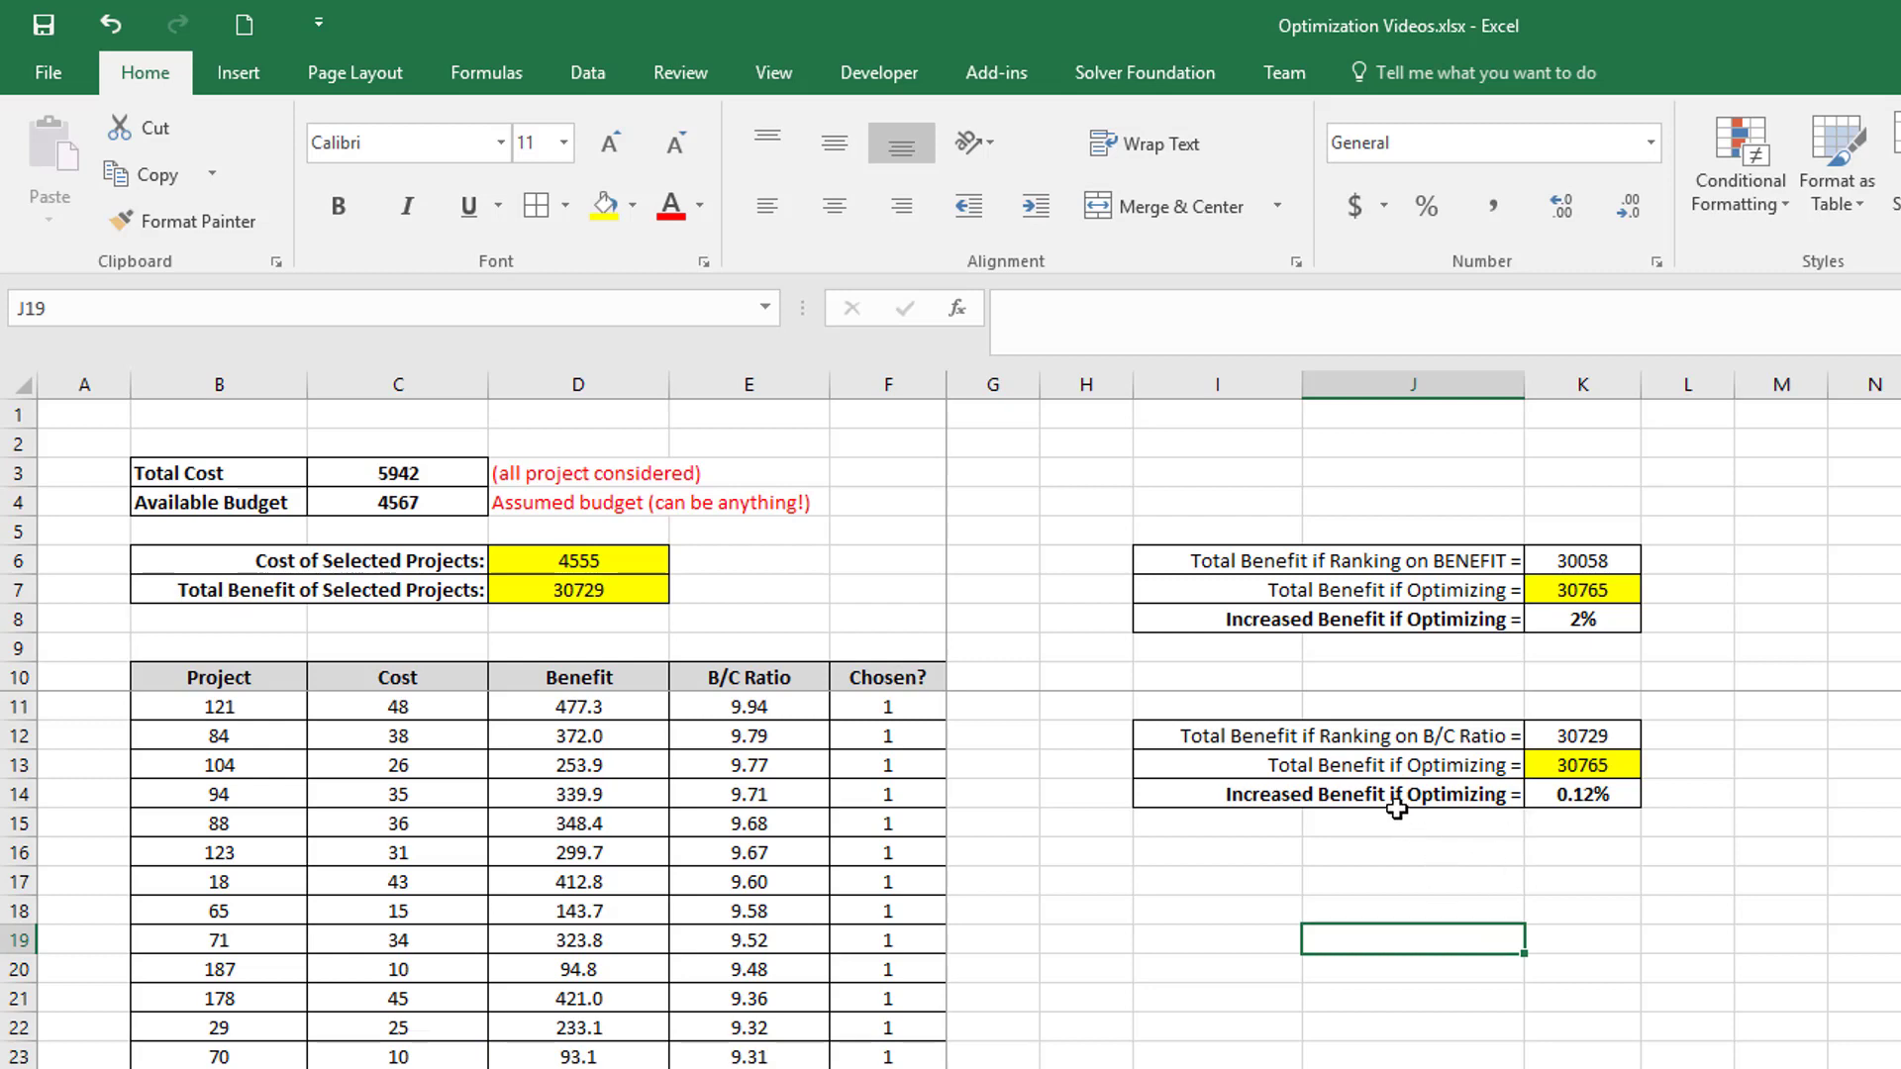
{"action": "left_click", "coordinate": [1389, 804]}
{"action": "left_click", "coordinate": [1574, 800]}
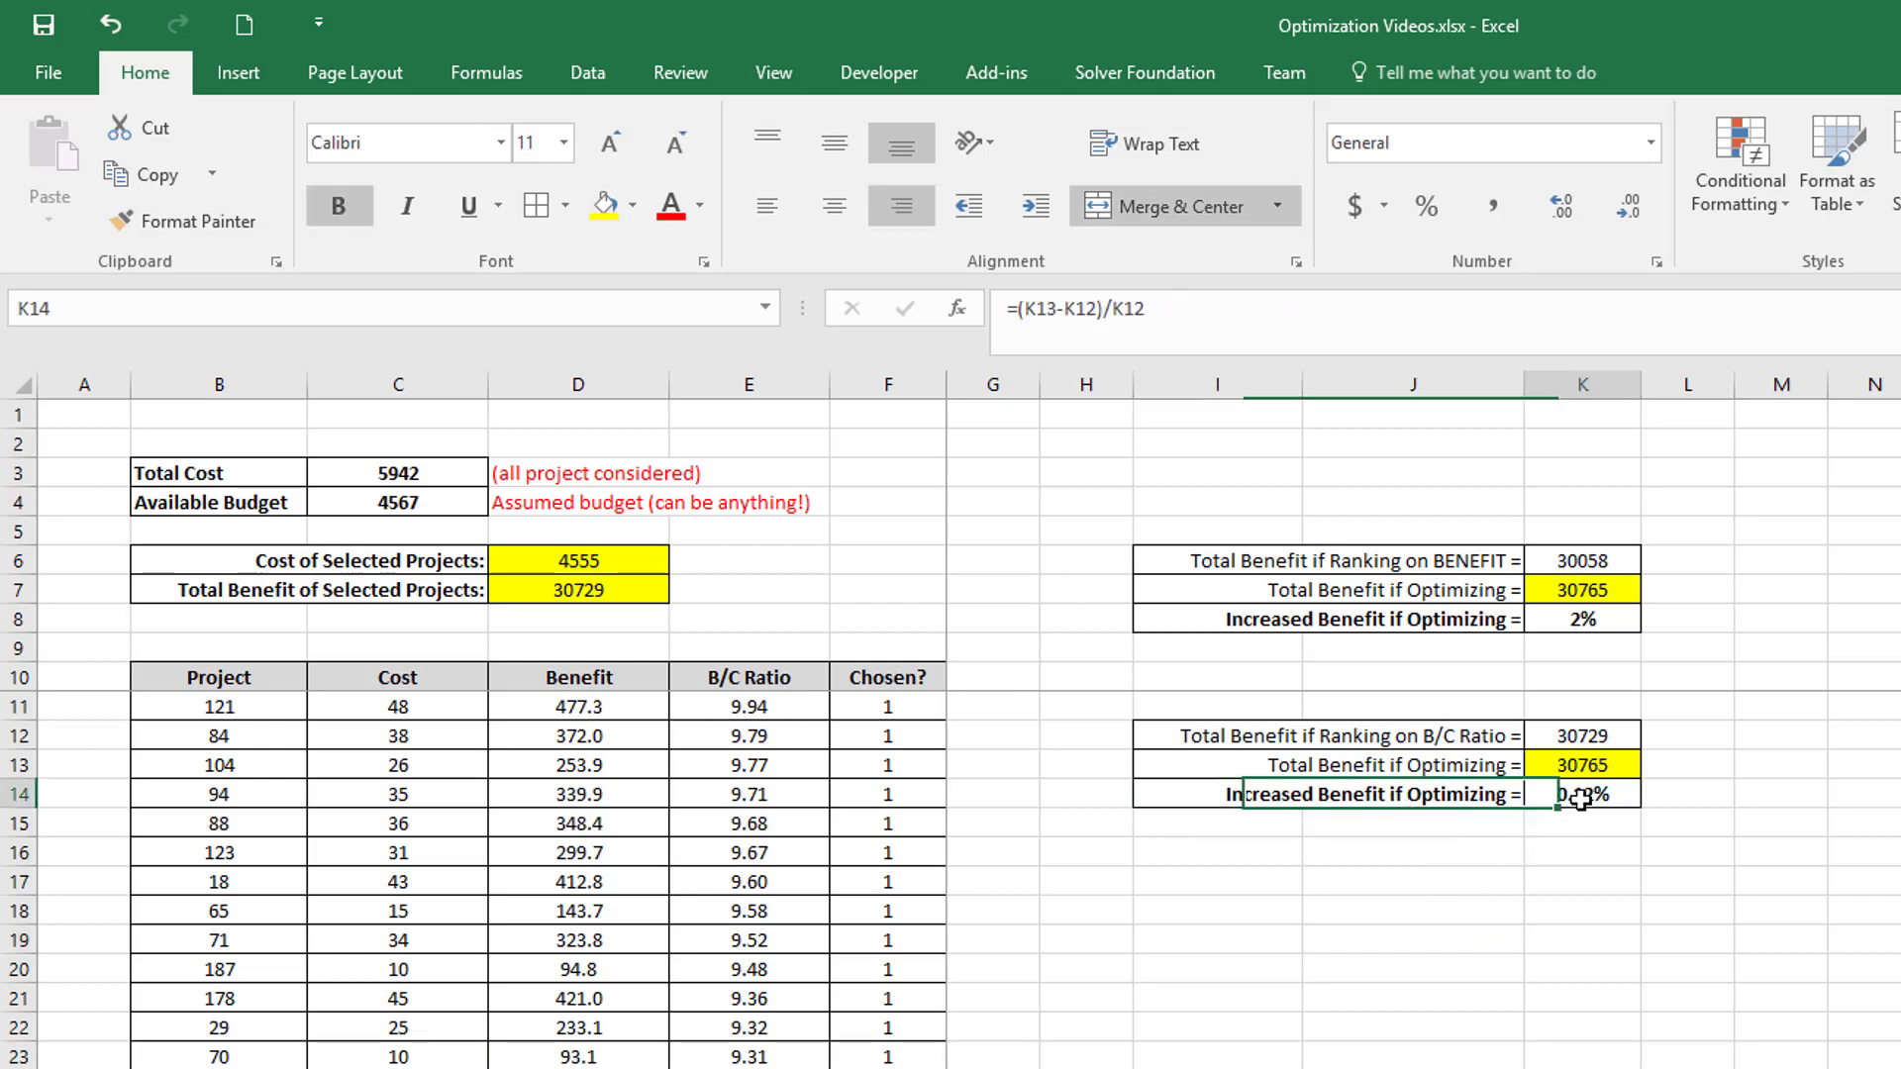
{"action": "left_click", "coordinate": [1169, 884]}
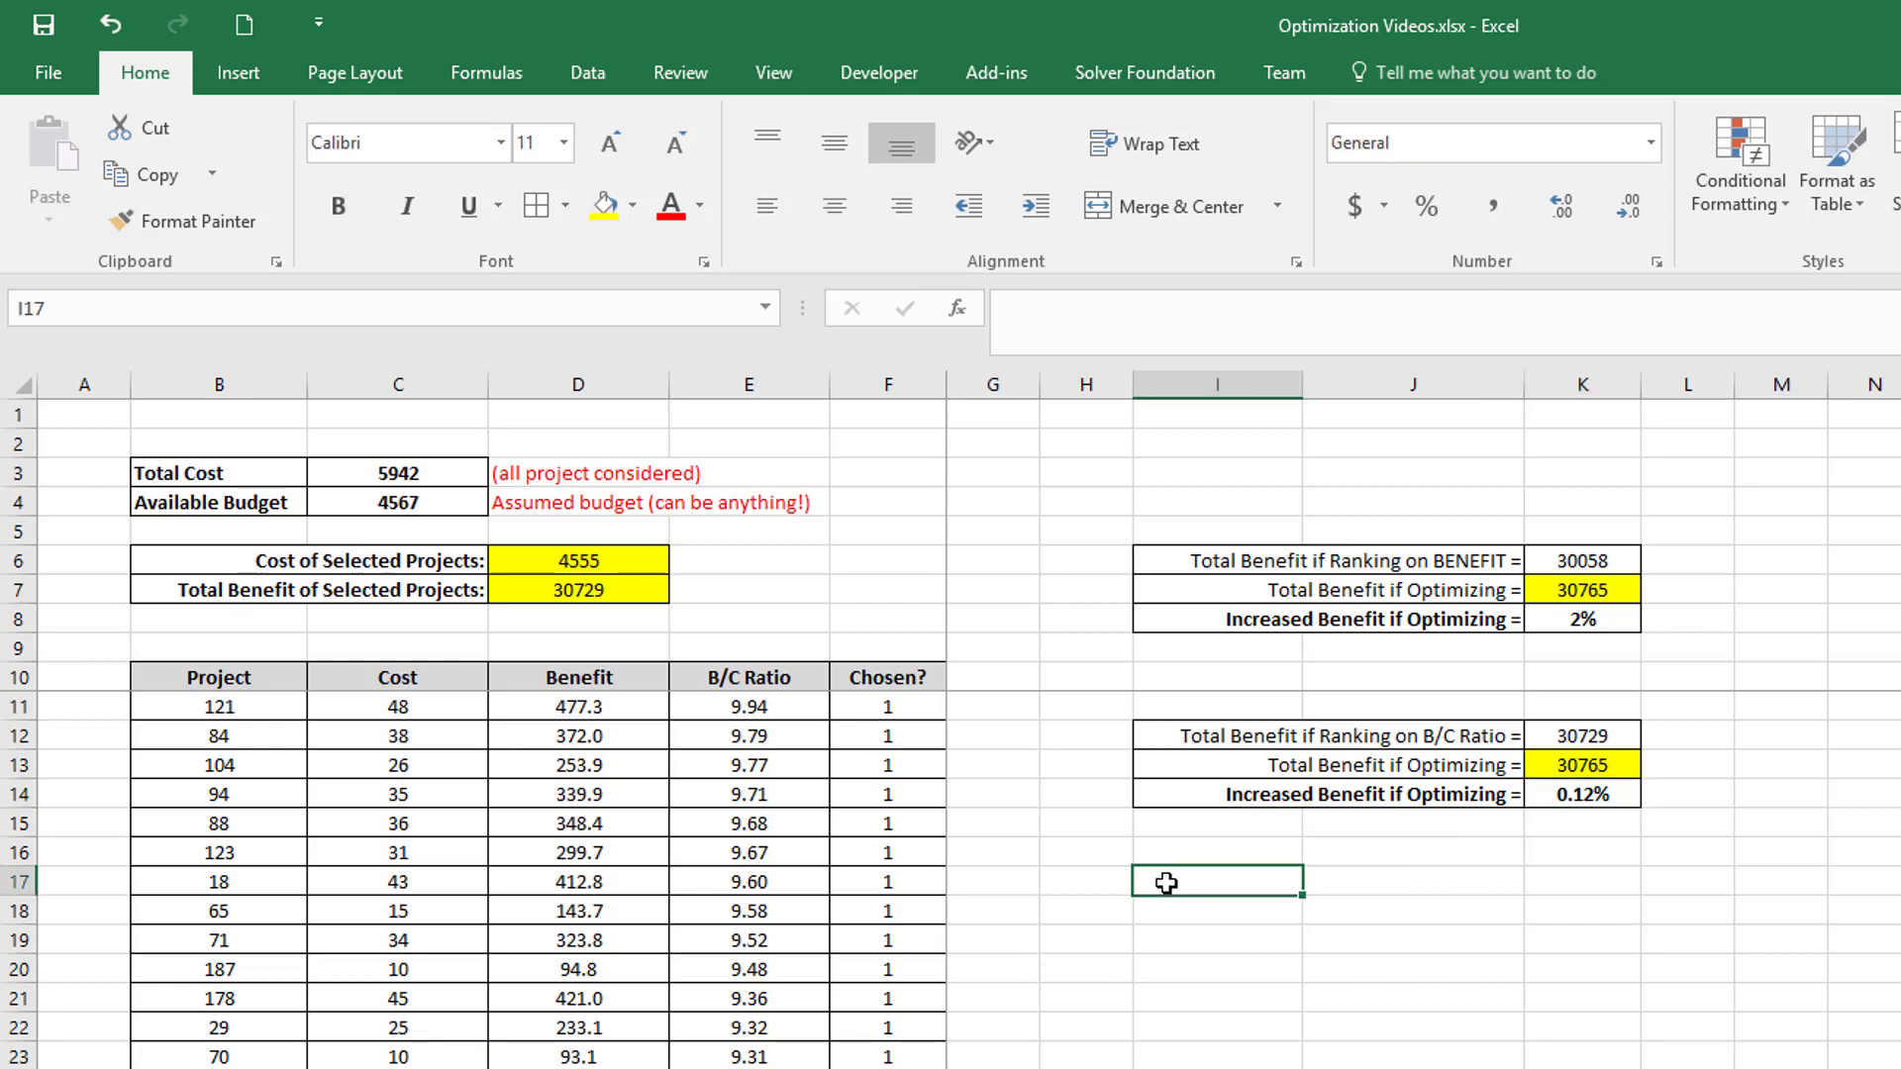